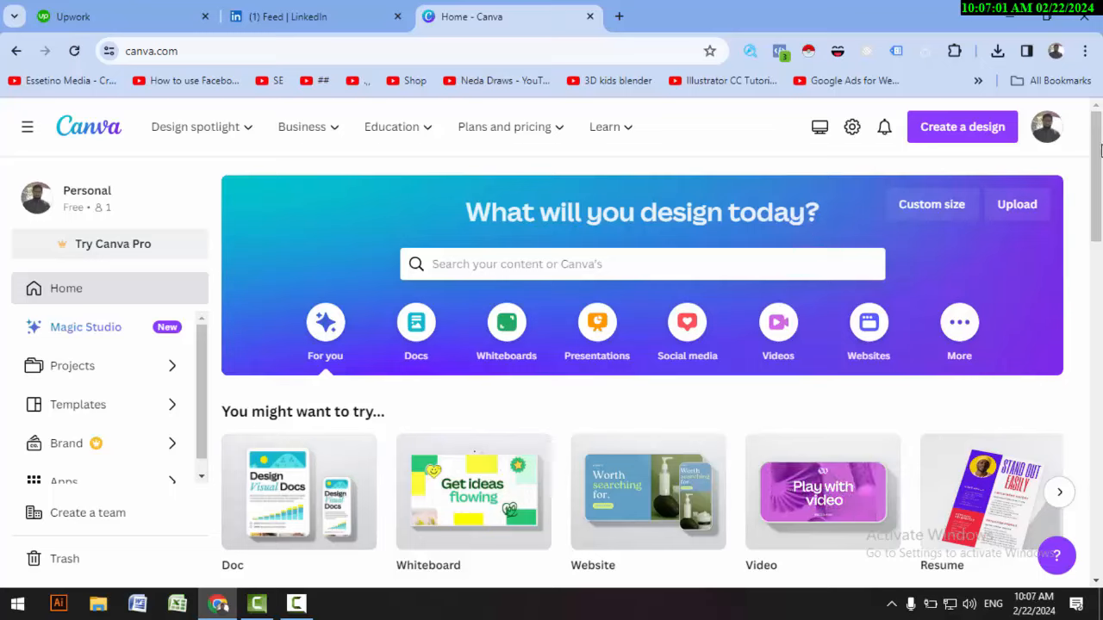
# - Open the account settings, look through the profile, language, connected account and accessibility options, and return to the home page
pyautogui.click(1044, 128)
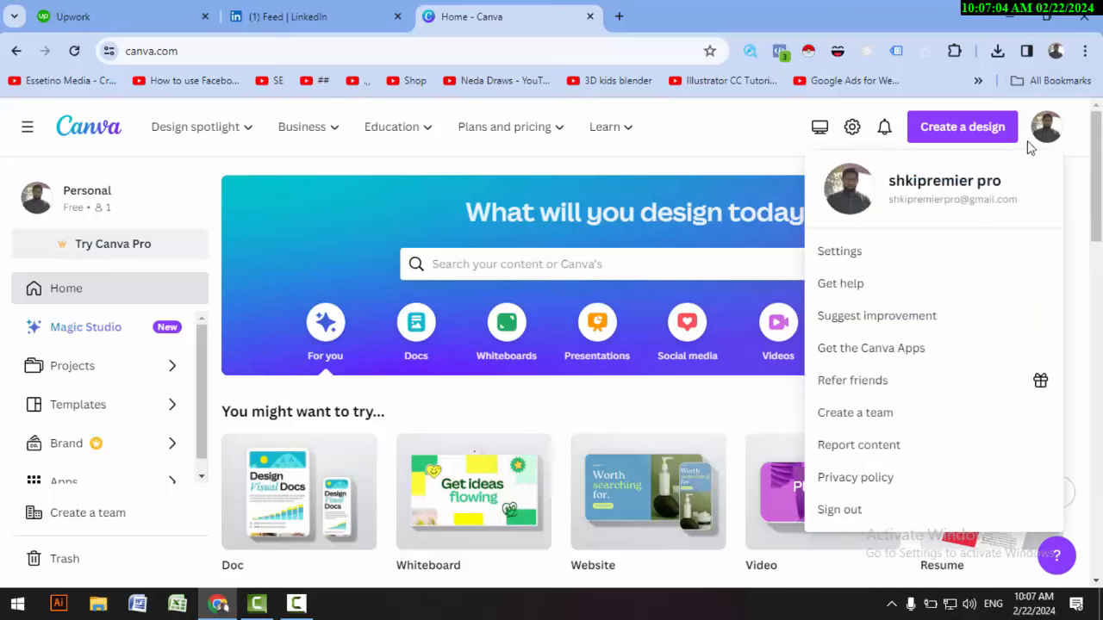
pyautogui.click(844, 253)
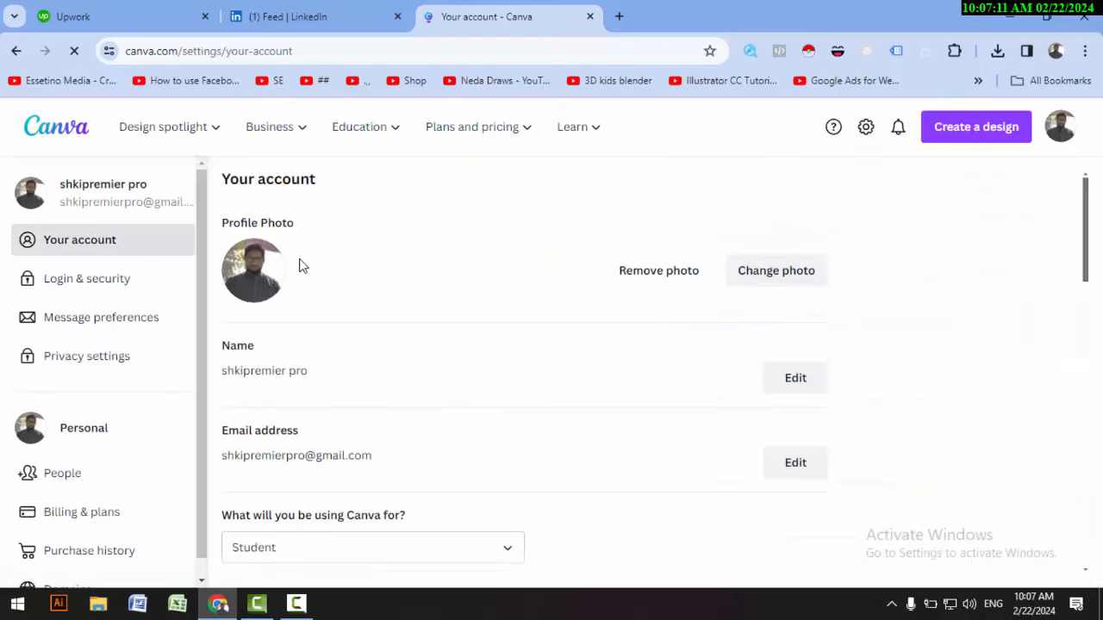
pyautogui.scroll(-5, 393, 374)
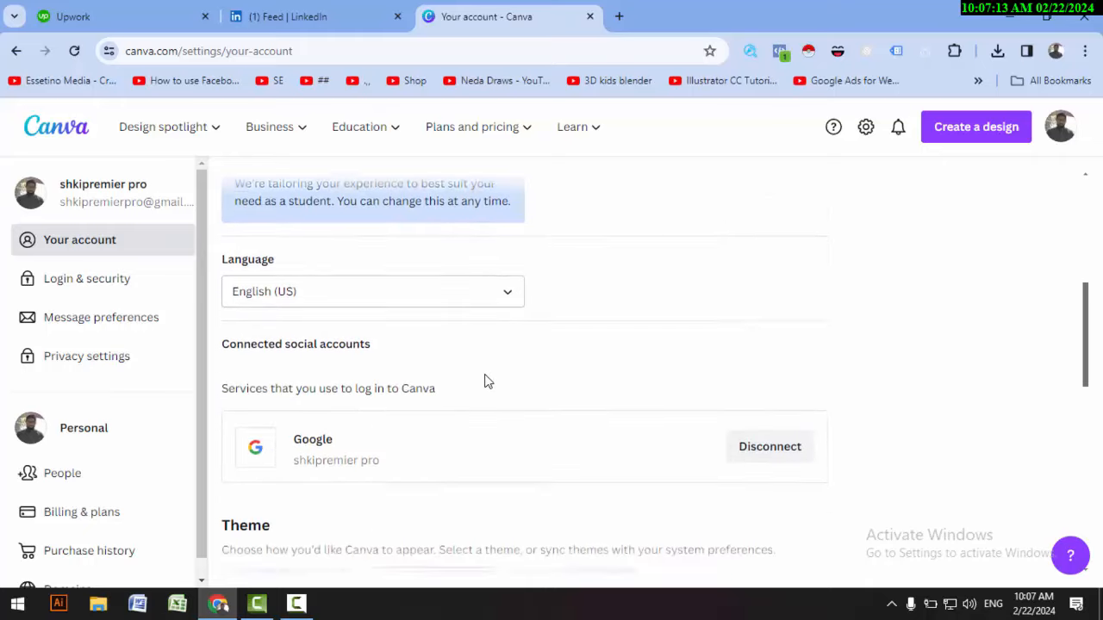
pyautogui.scroll(-5, 485, 381)
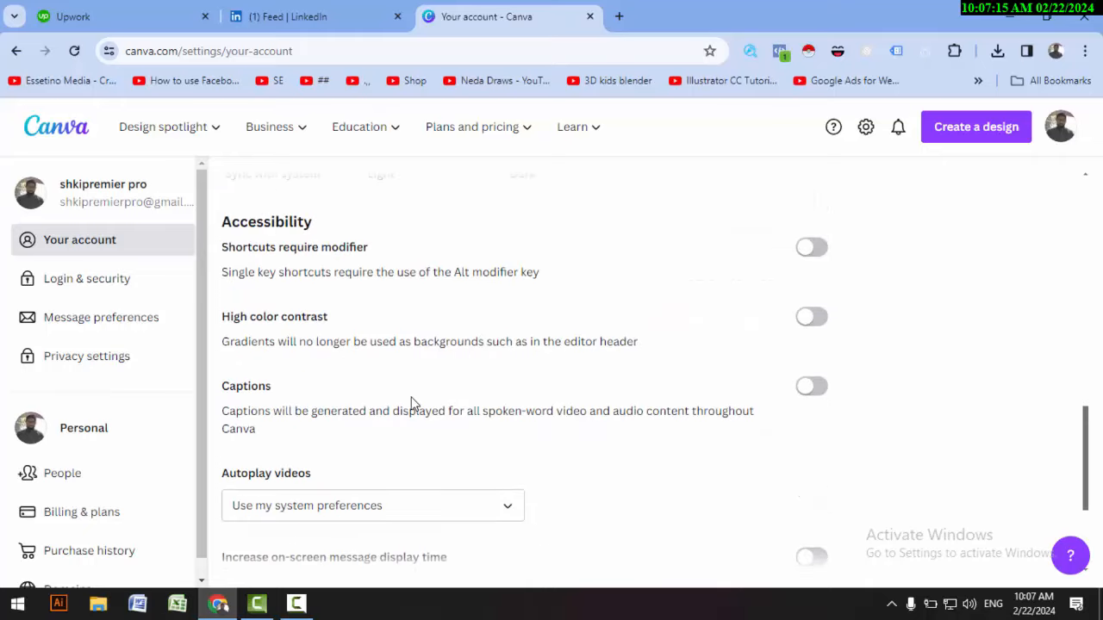
pyautogui.scroll(10, 428, 339)
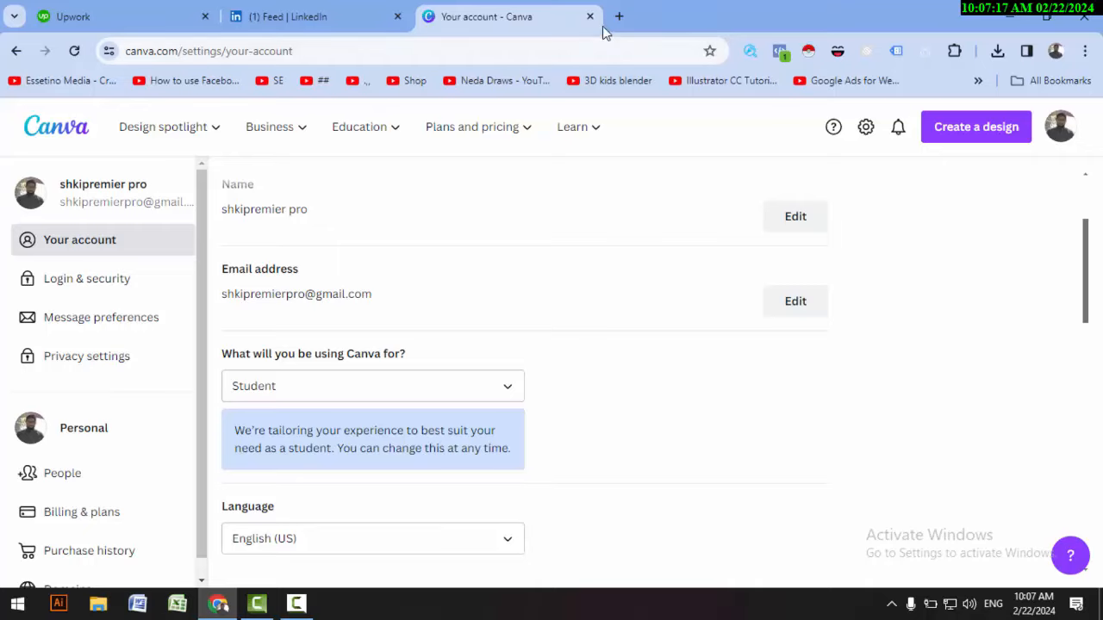
pyautogui.click(14, 53)
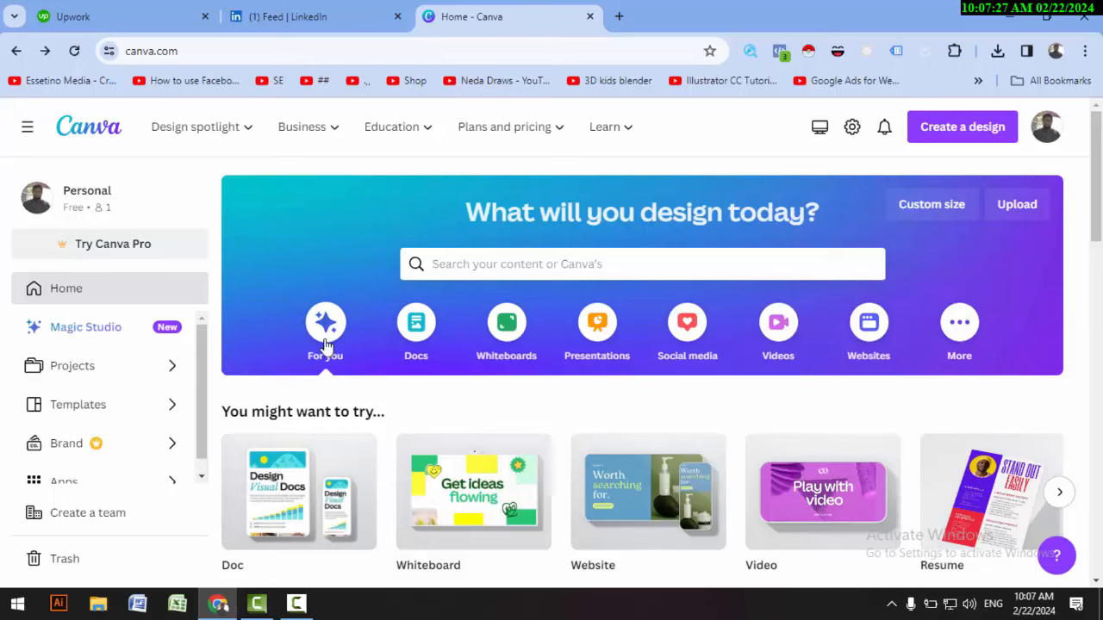
# - Look through the suggested design types and the recent designs on the home page
pyautogui.scroll(-3, 332, 341)
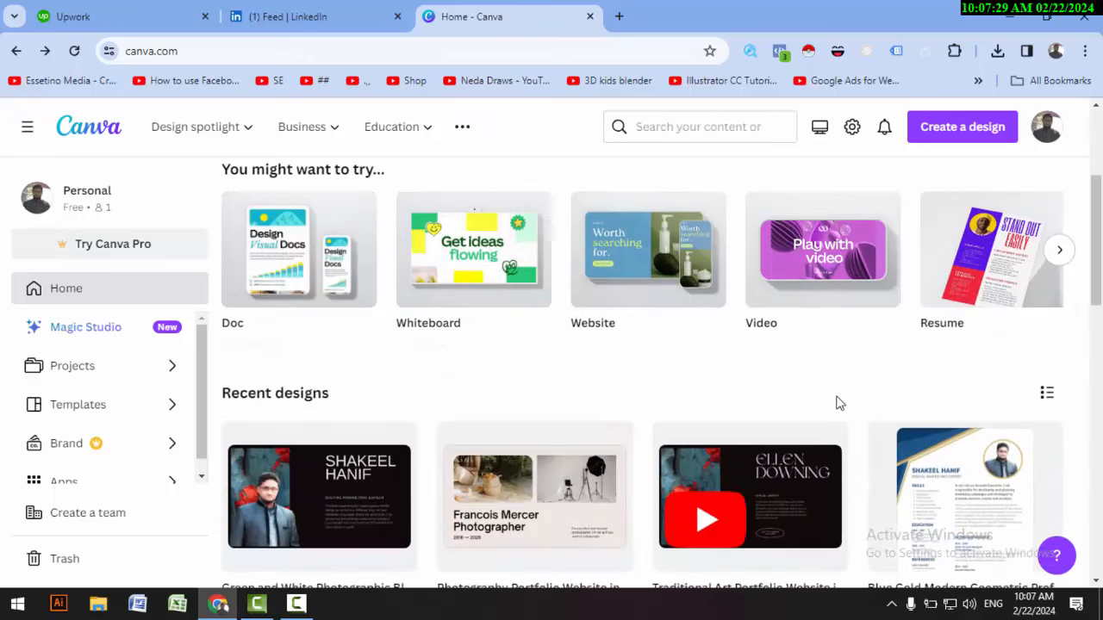
pyautogui.scroll(-2, 452, 425)
pyautogui.scroll(-2, 792, 330)
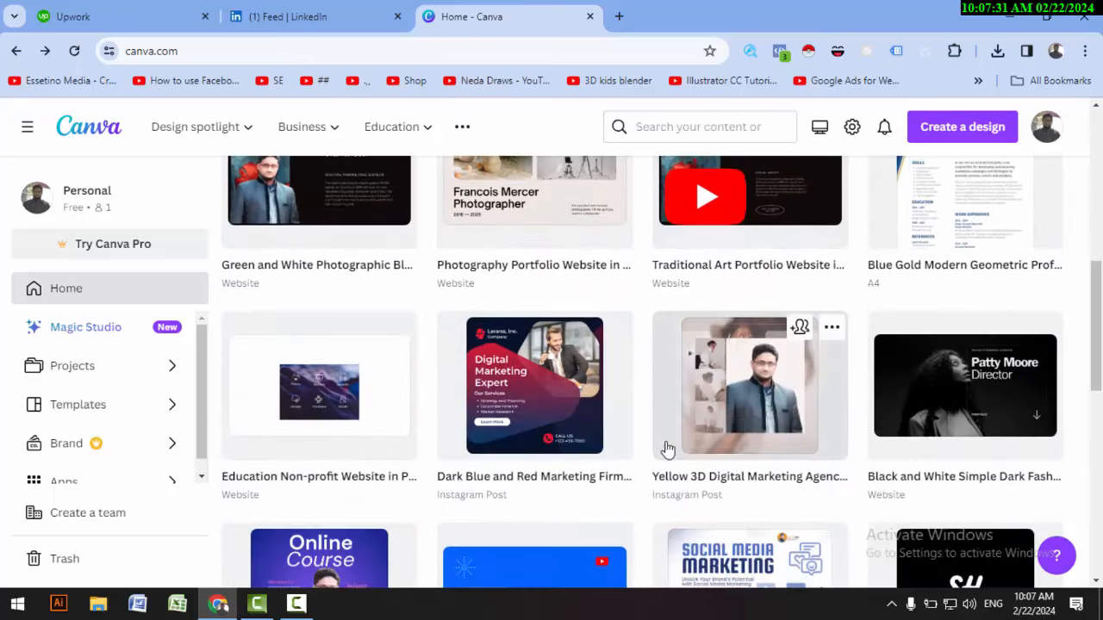
pyautogui.scroll(5, 462, 382)
pyautogui.scroll(2, 463, 382)
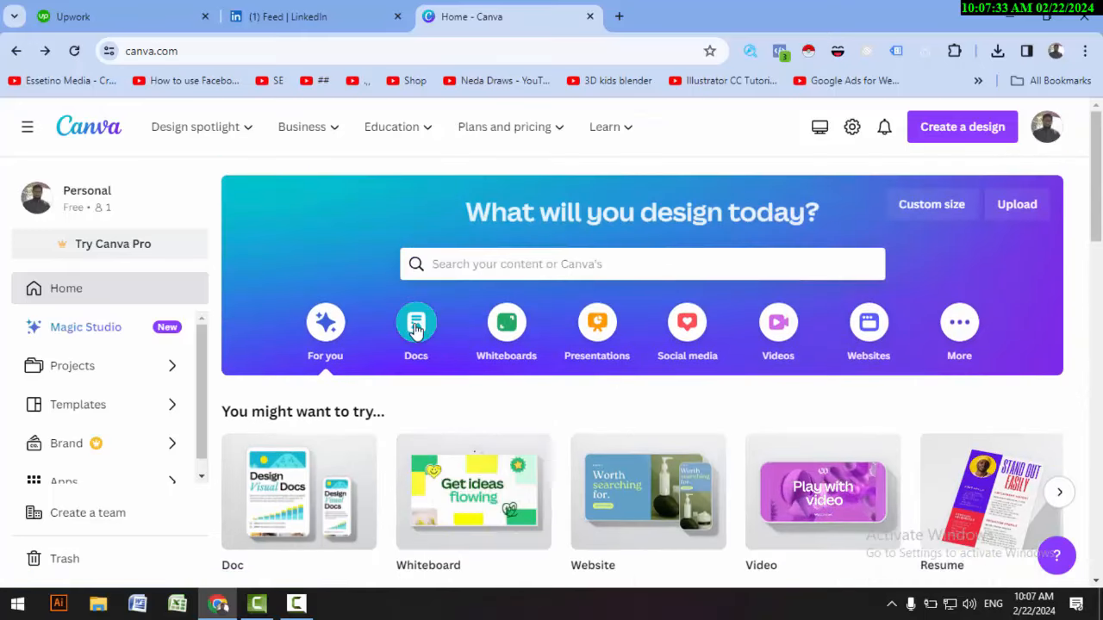
# - Show the Docs category and look over its options for starting a document
pyautogui.click(416, 326)
pyautogui.scroll(-3, 517, 379)
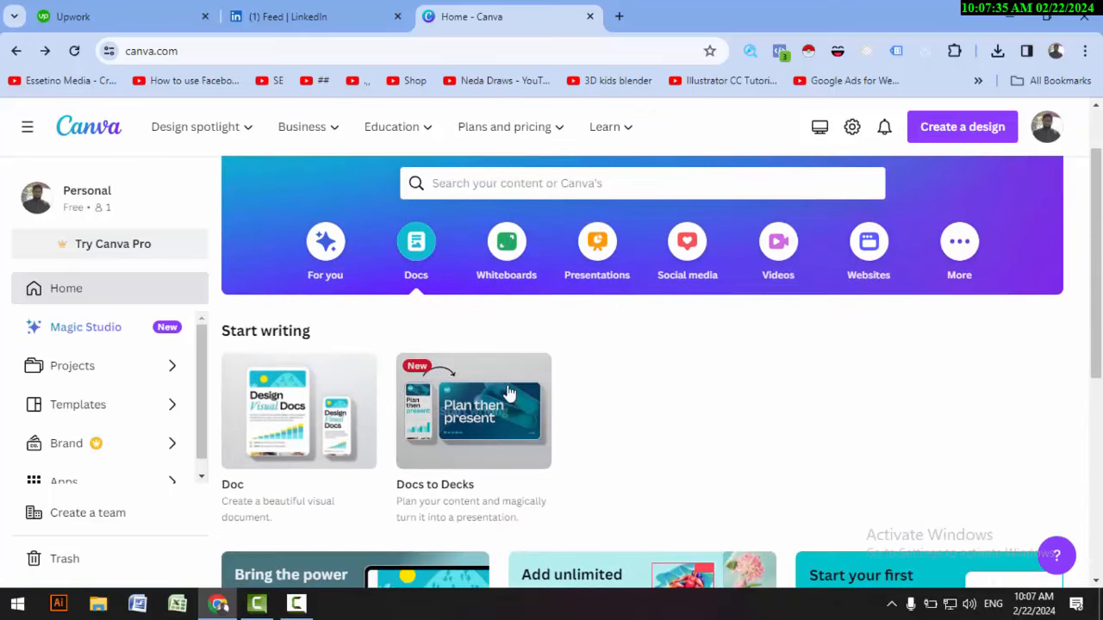
pyautogui.scroll(3, 468, 405)
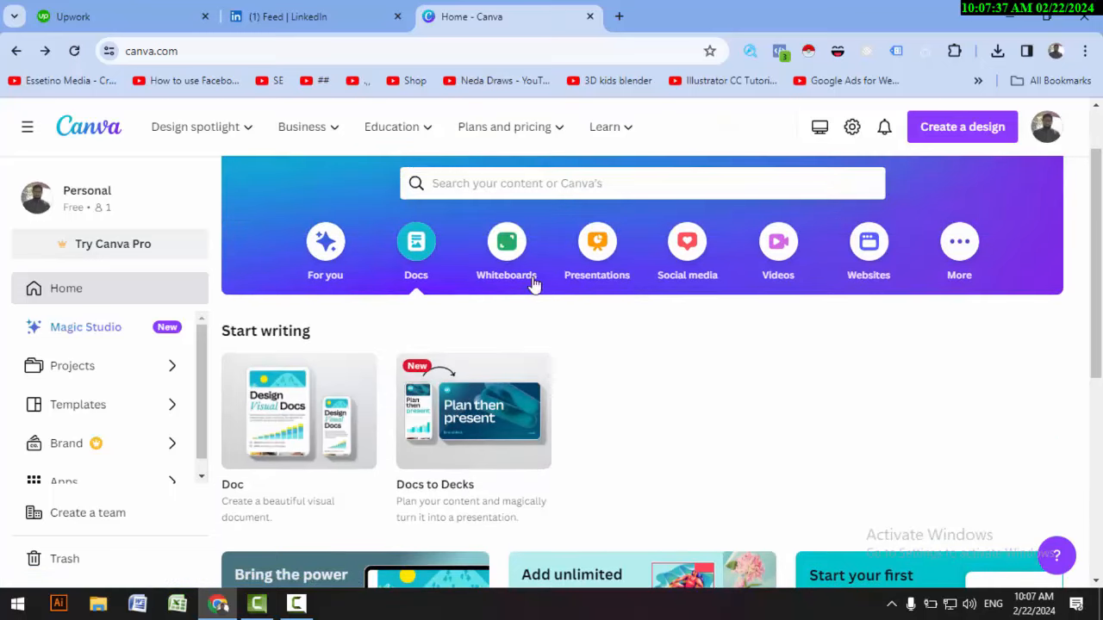
# - Switch to the Whiteboards category and browse its whiteboard types and the team and planning templates
pyautogui.click(509, 243)
pyautogui.scroll(-5, 728, 441)
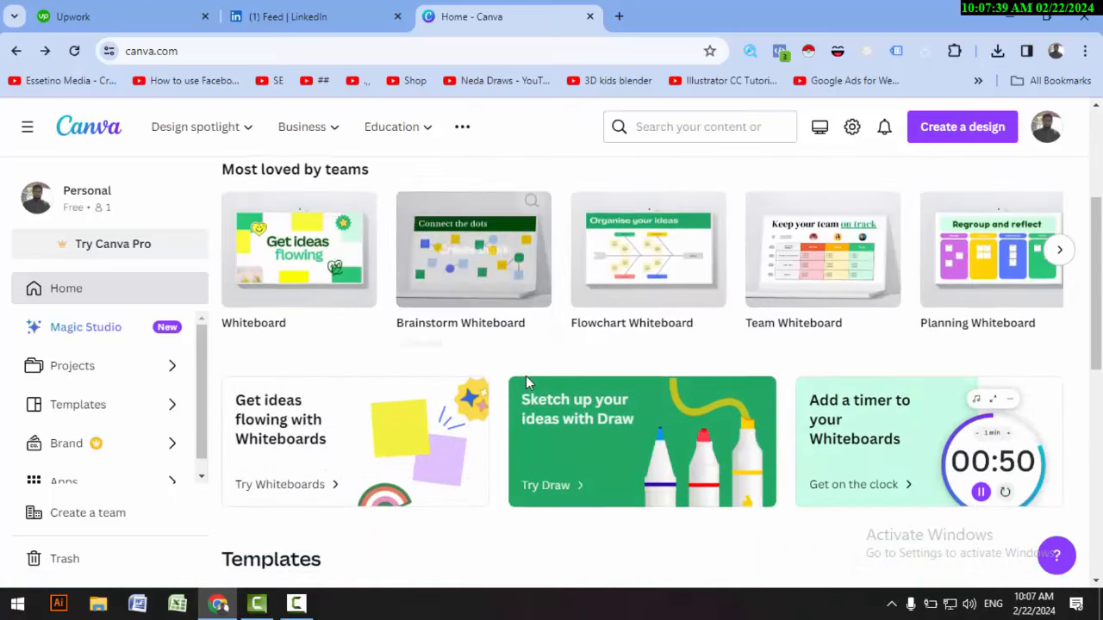
pyautogui.scroll(-3, 787, 459)
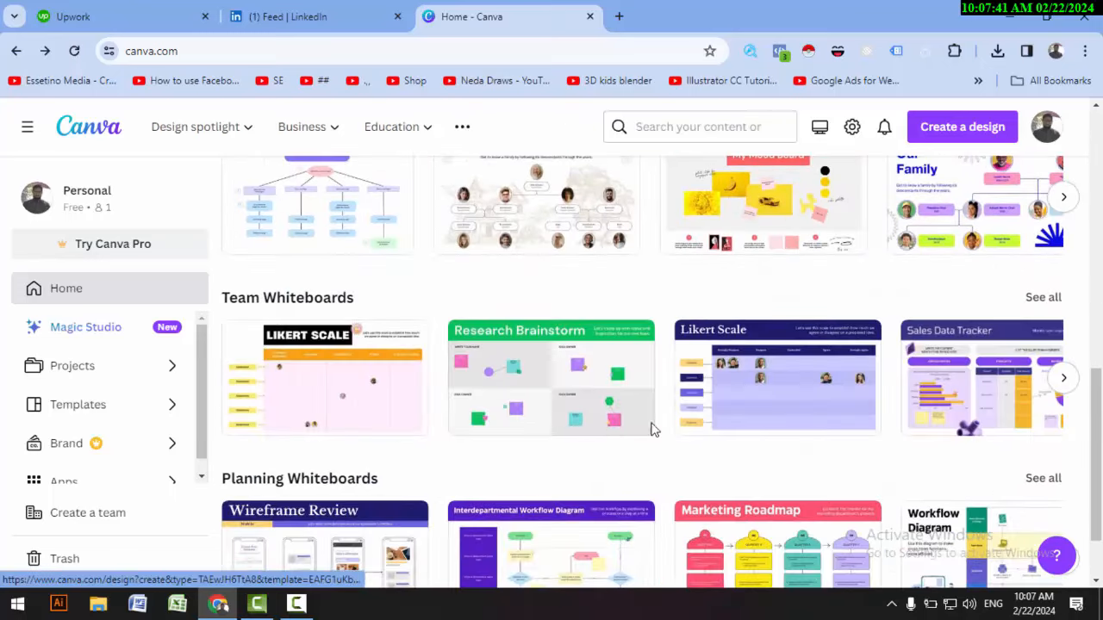
pyautogui.scroll(6, 652, 430)
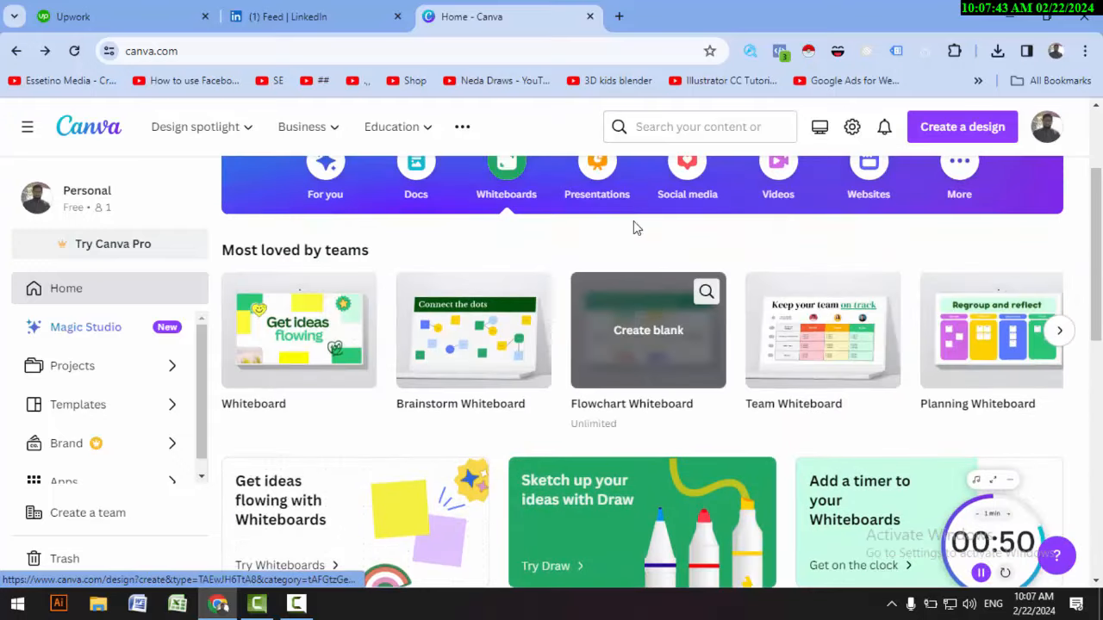
# - Switch to the Presentations category and browse its formats and the general, brainstorm and game presentation templates
pyautogui.click(603, 176)
pyautogui.scroll(-2, 604, 340)
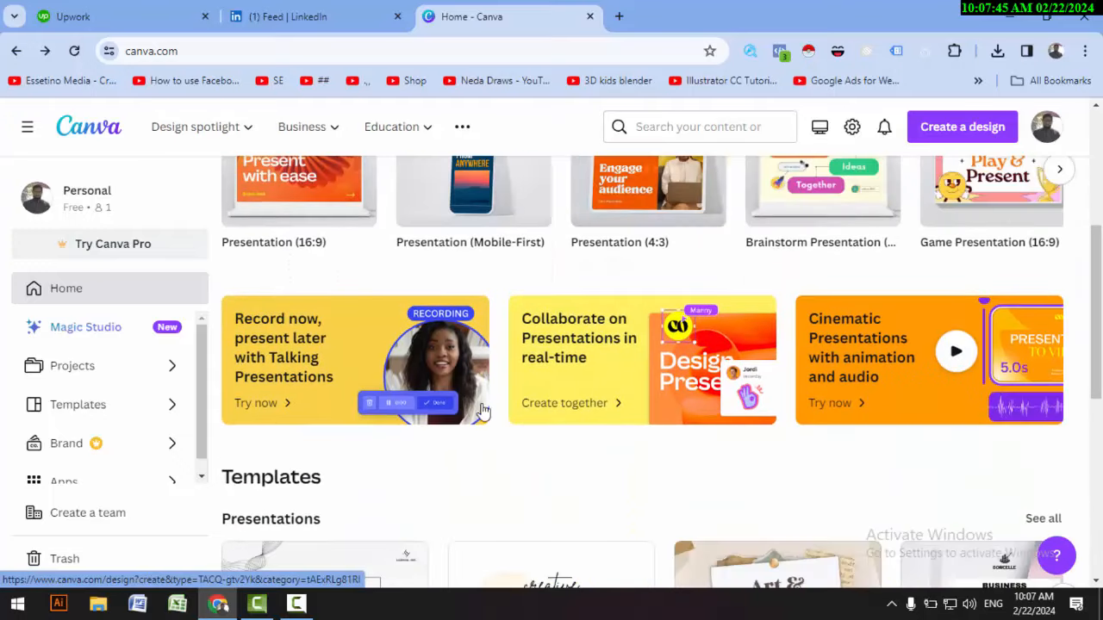
pyautogui.scroll(-6, 809, 412)
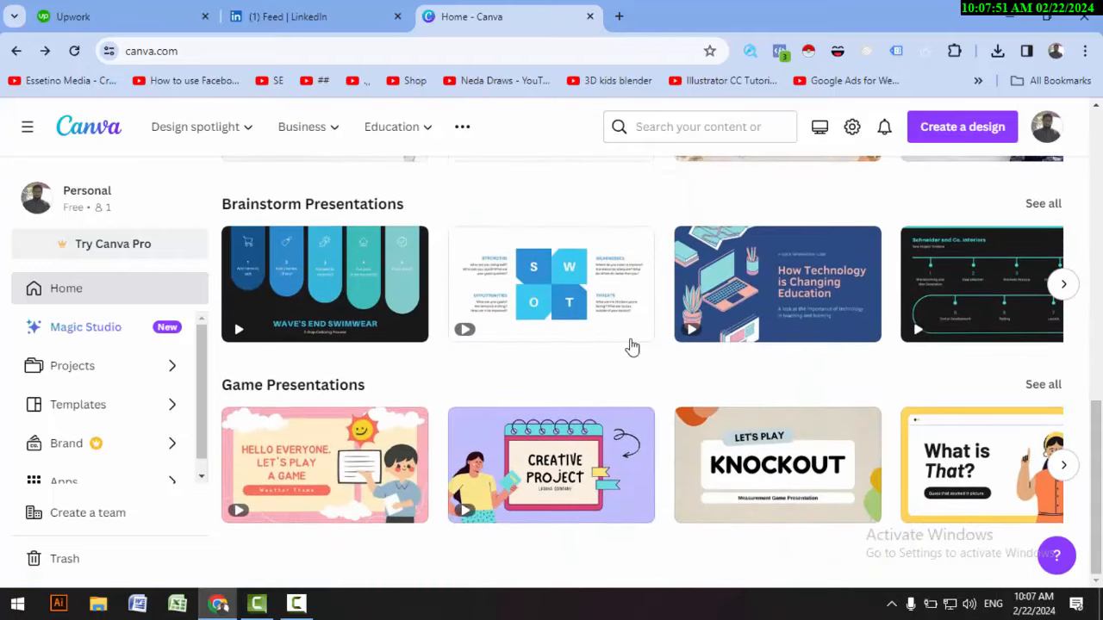
pyautogui.scroll(2, 799, 382)
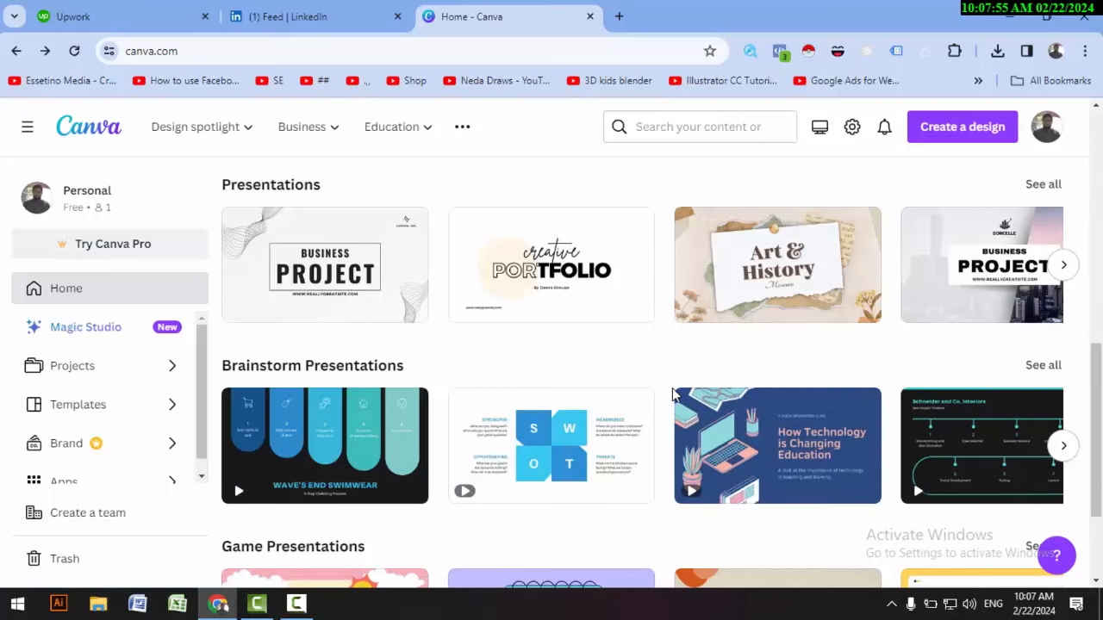
pyautogui.scroll(8, 672, 387)
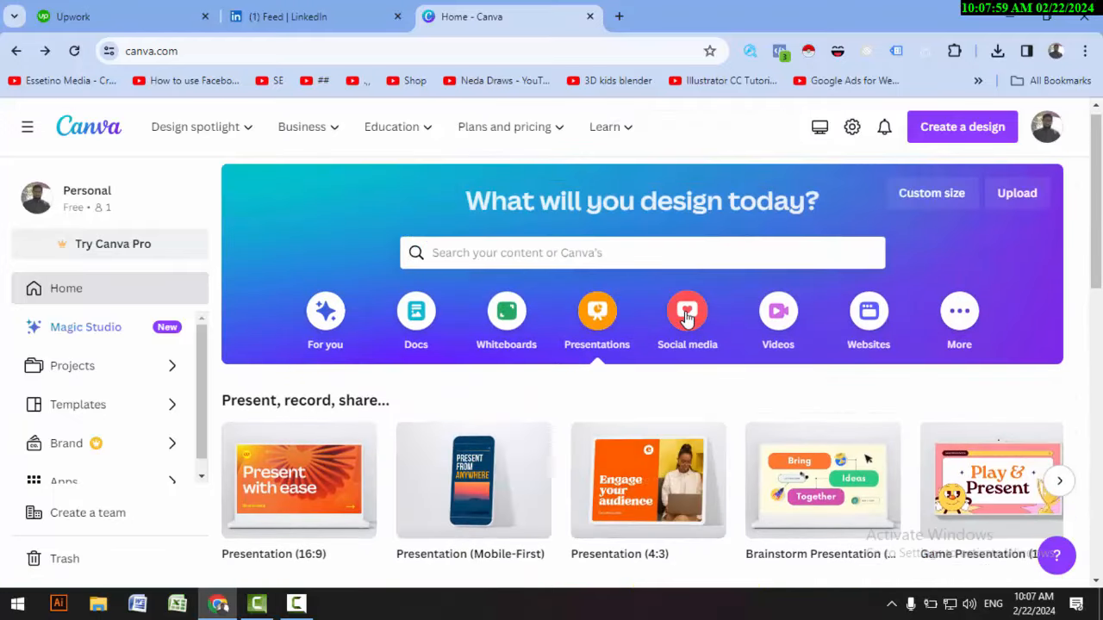
# - Switch to the Social media category and examine the popular, Instagram, Facebook and LinkedIn design formats
pyautogui.click(687, 318)
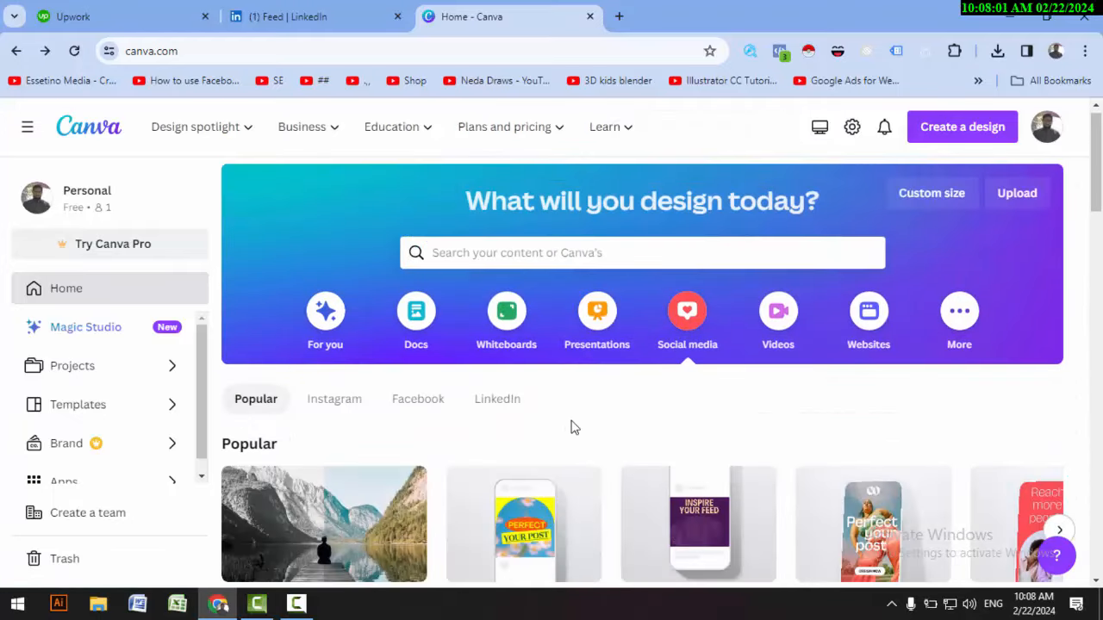
pyautogui.scroll(-2, 575, 429)
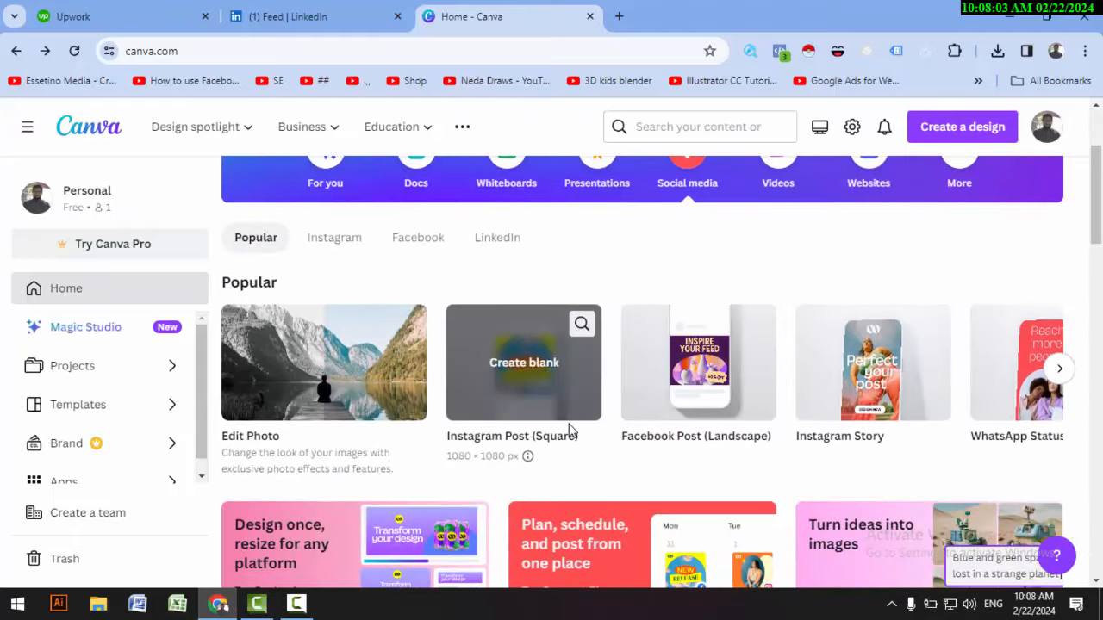
pyautogui.scroll(-1, 584, 440)
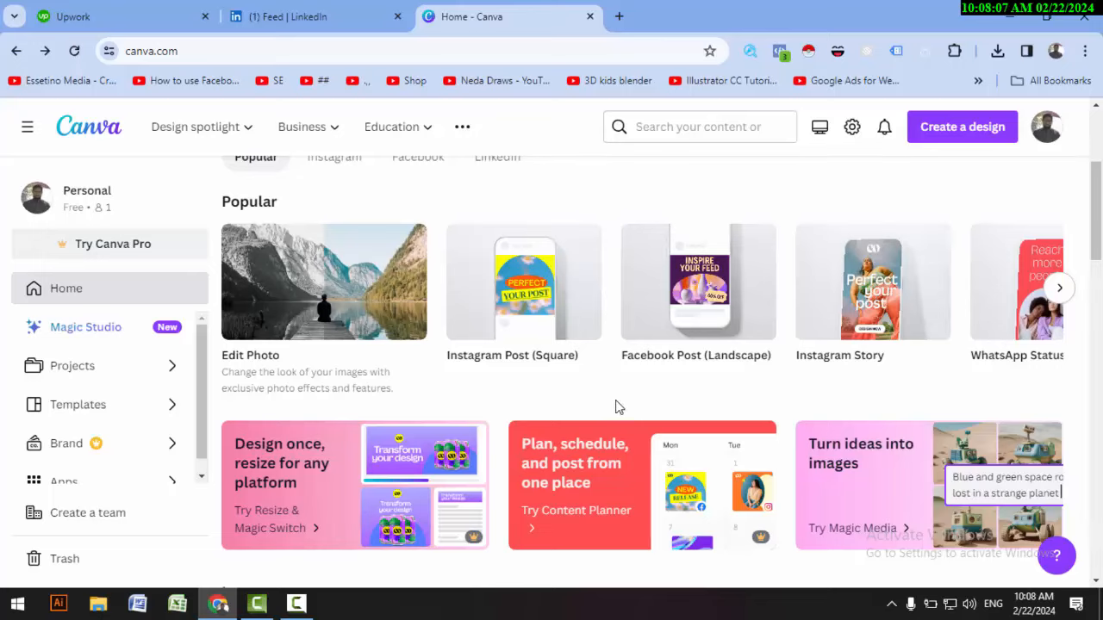
pyautogui.scroll(-5, 434, 443)
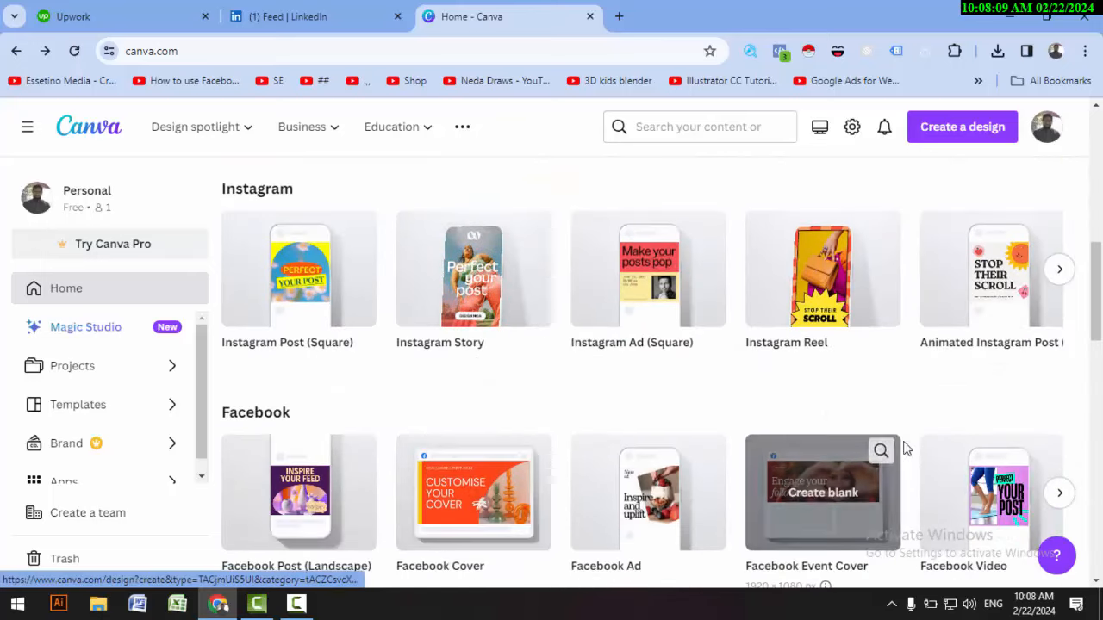
pyautogui.scroll(-2, 741, 398)
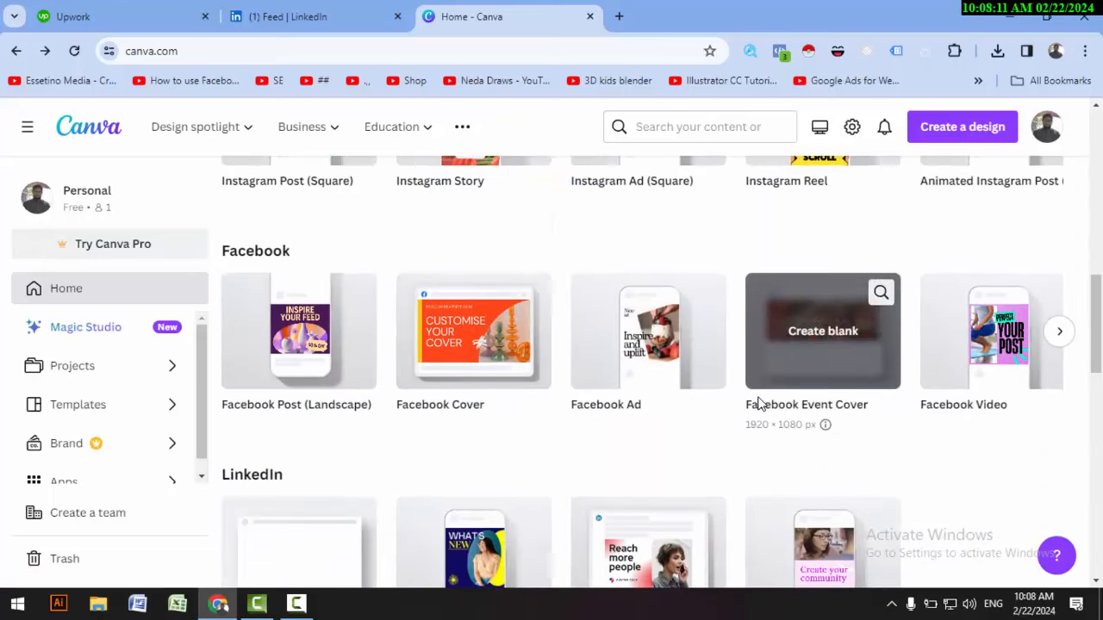
pyautogui.scroll(8, 750, 403)
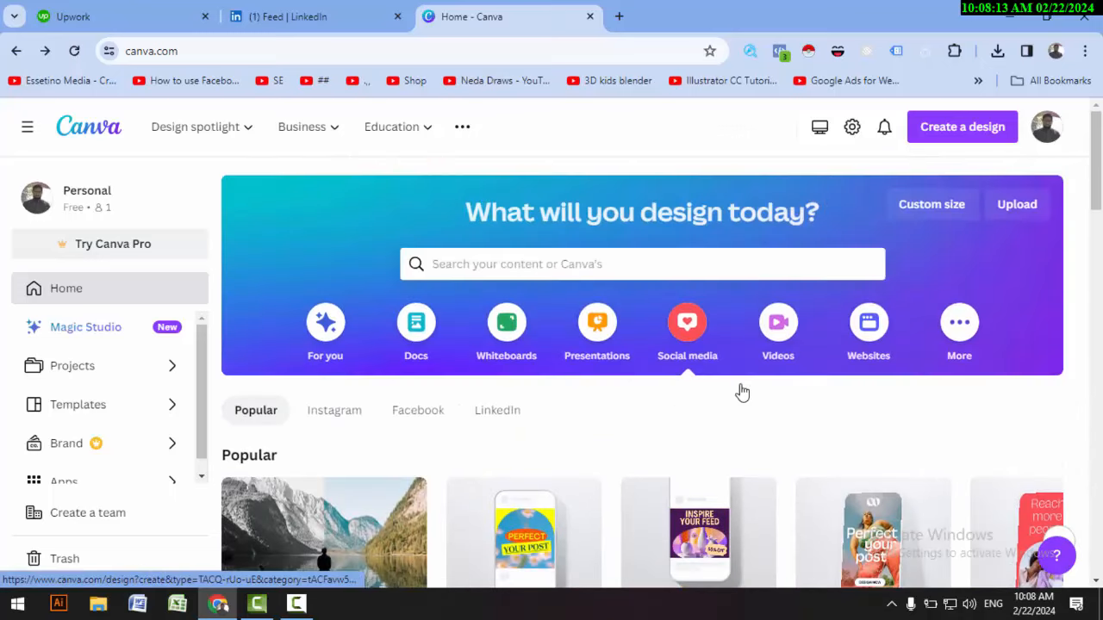
# - Switch to the Videos category and browse its video formats and templates, including more of the Videos row and the mobile and TikTok videos
pyautogui.click(780, 328)
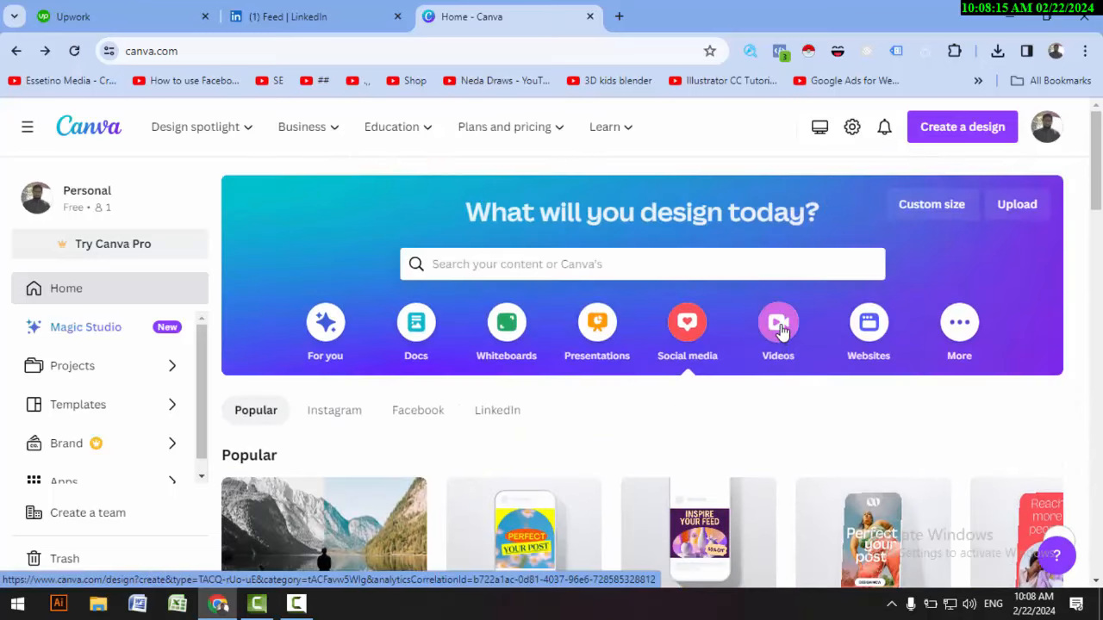
pyautogui.scroll(-4, 495, 417)
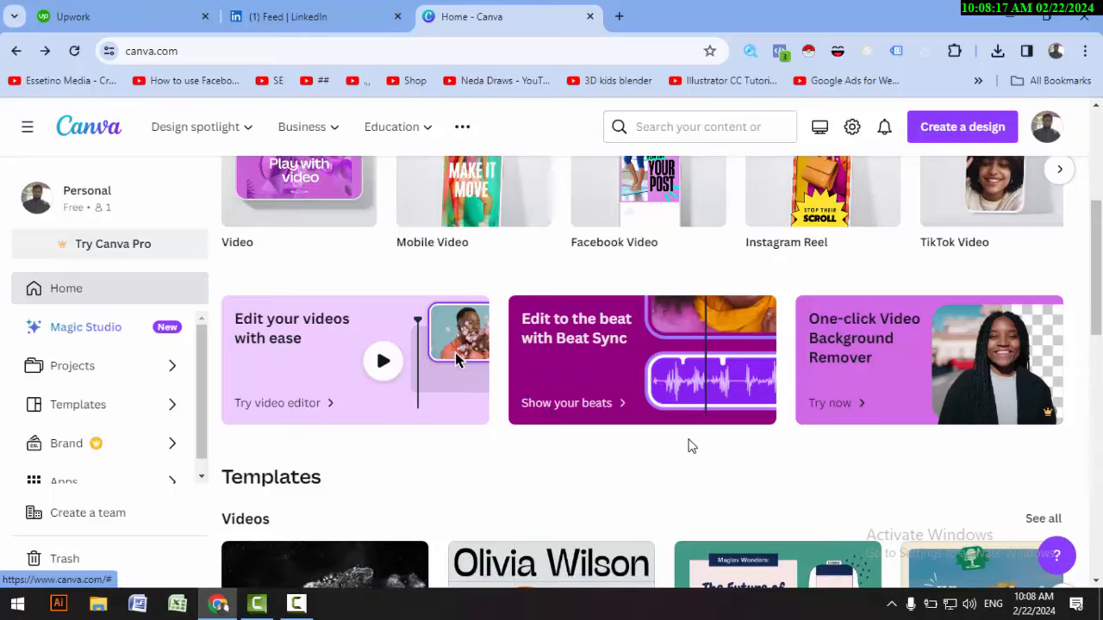
pyautogui.scroll(-3, 603, 430)
pyautogui.scroll(-2, 397, 416)
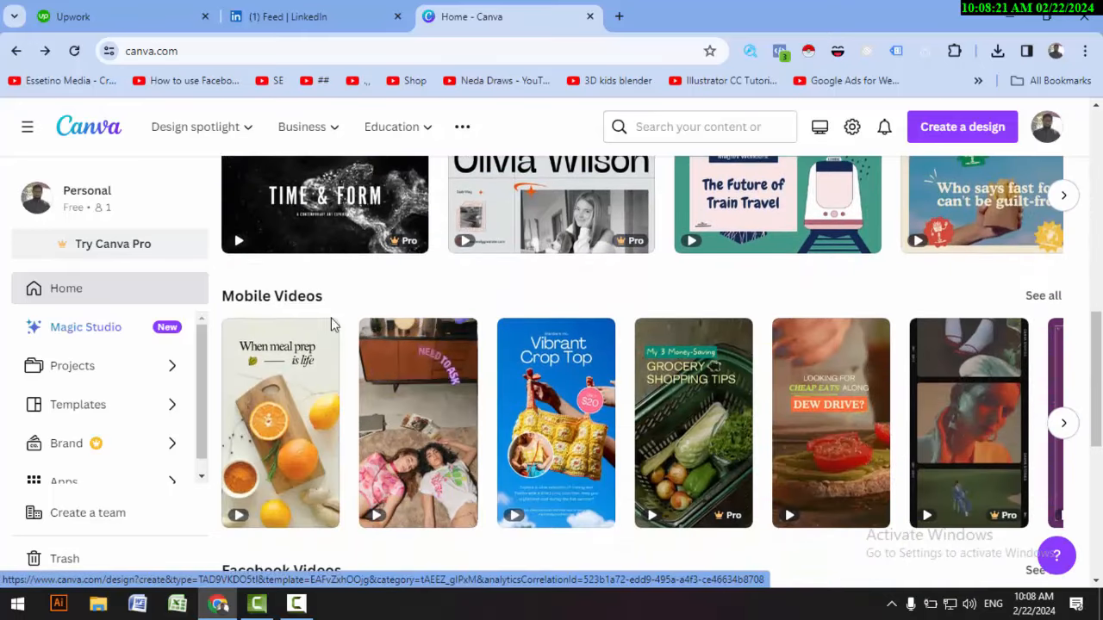
pyautogui.scroll(1, 301, 275)
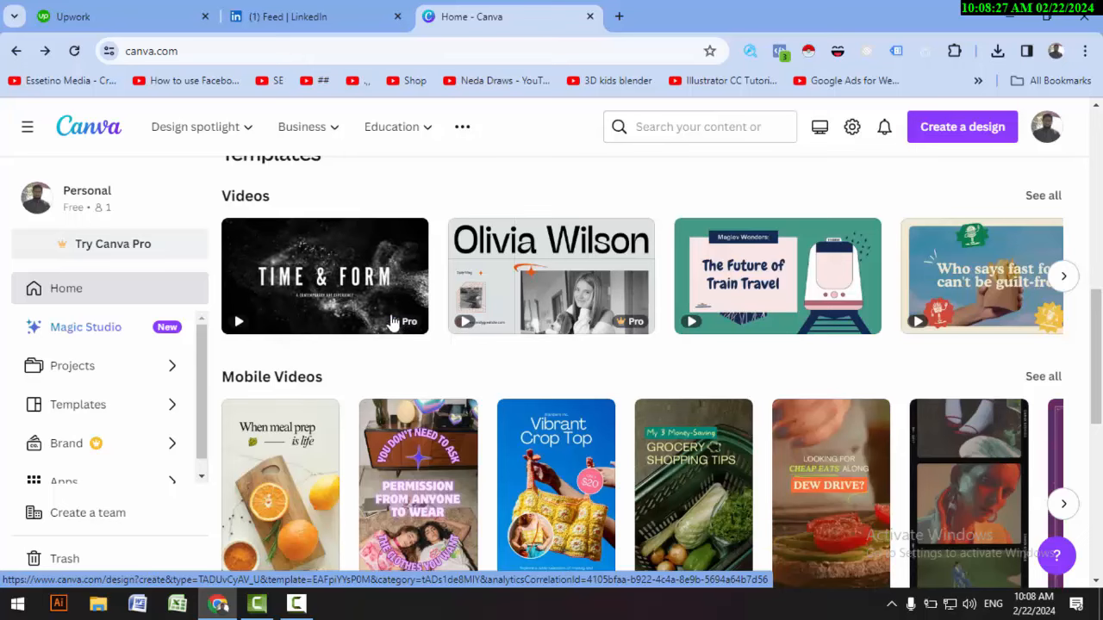
pyautogui.scroll(-1, 460, 405)
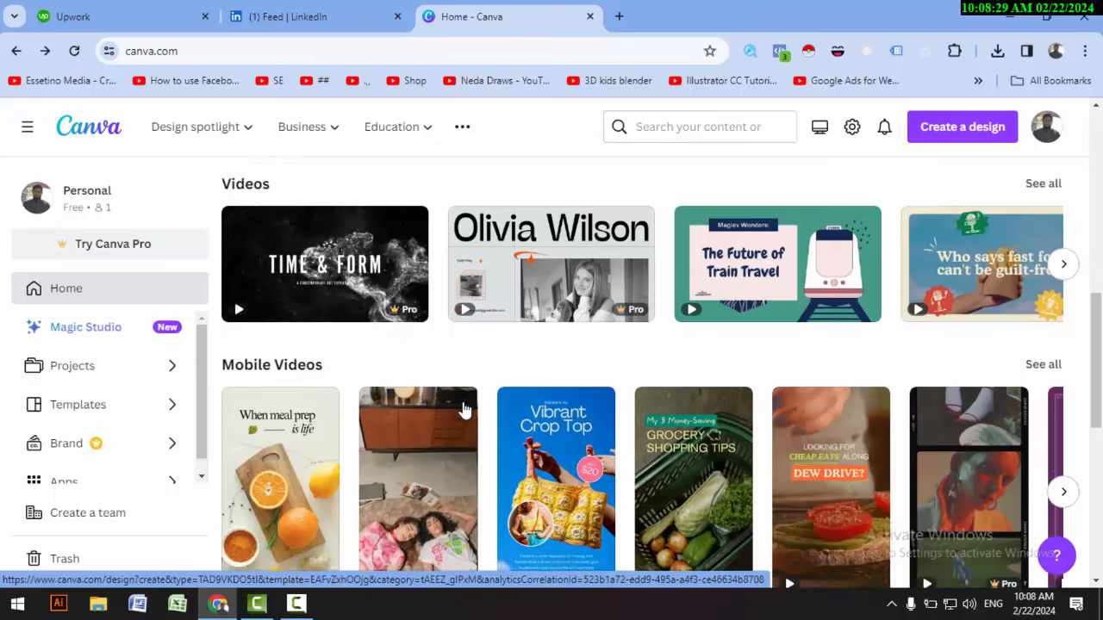
pyautogui.scroll(1, 800, 255)
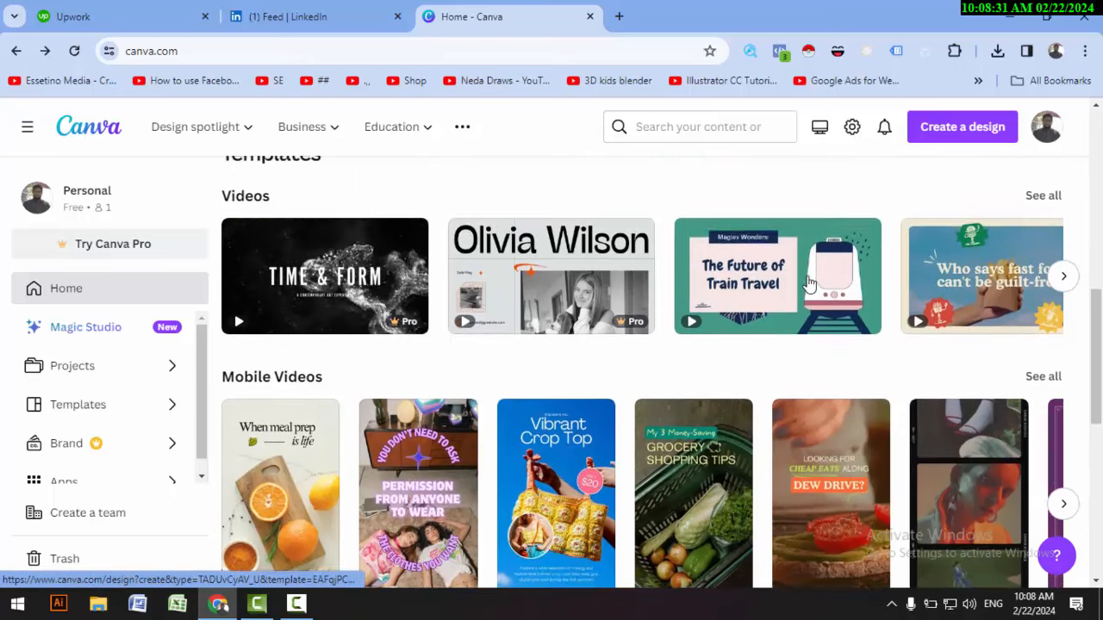
pyautogui.click(1063, 276)
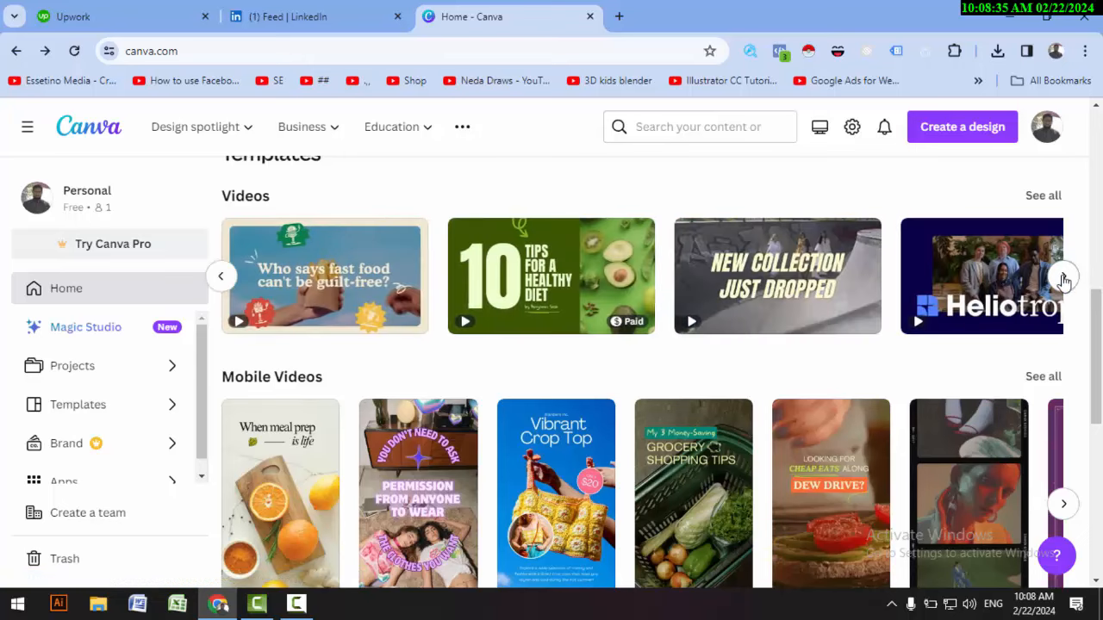
pyautogui.scroll(-6, 997, 340)
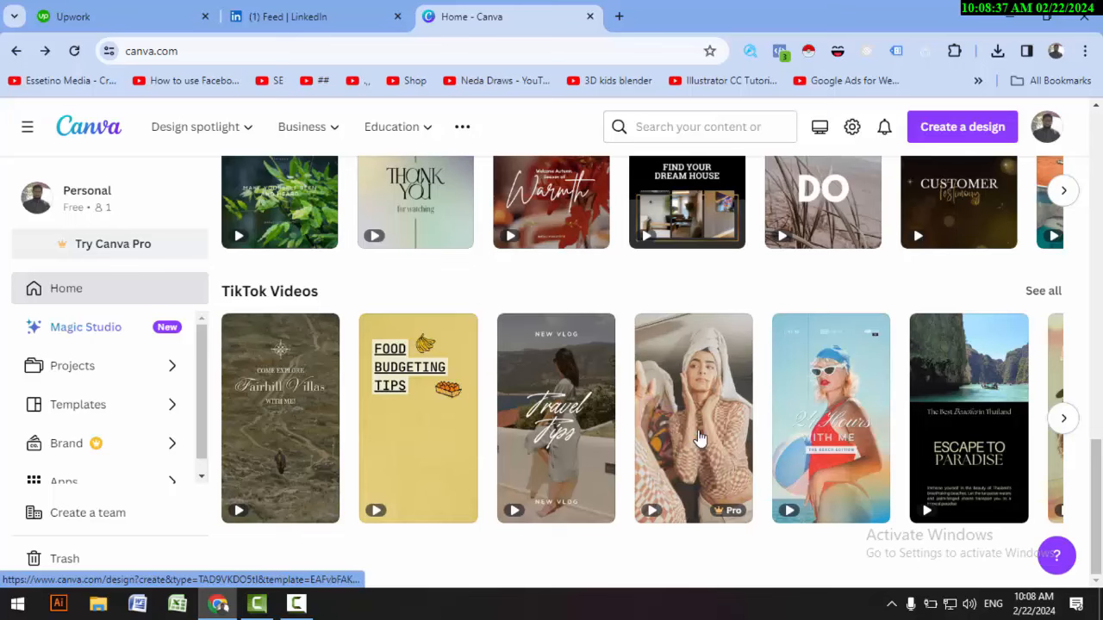
pyautogui.scroll(10, 699, 438)
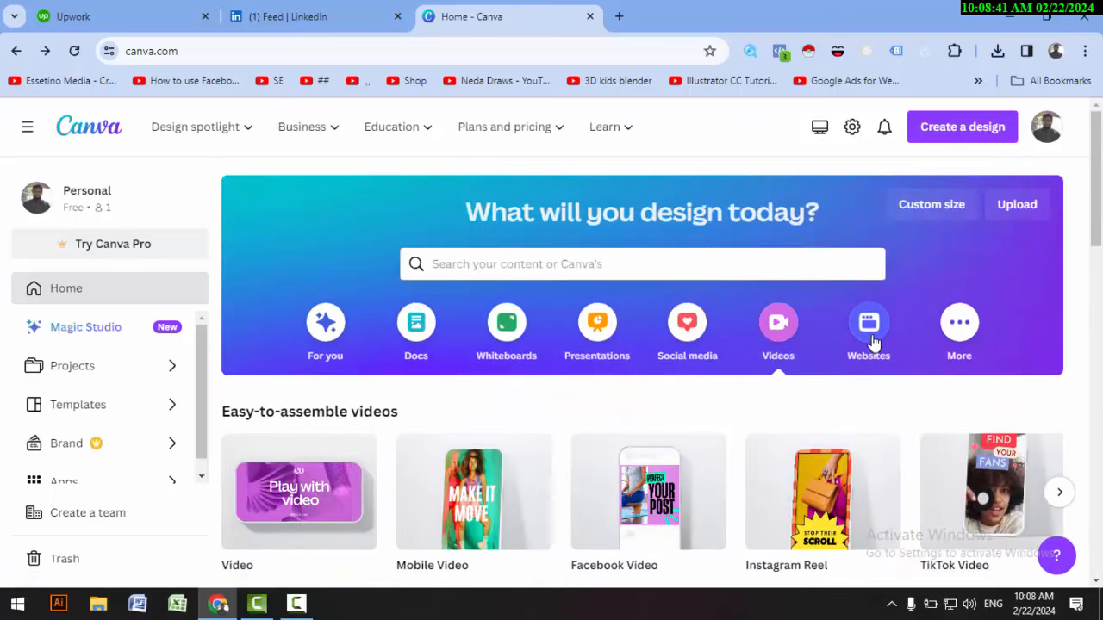
# - Switch to the Websites category and browse its website types and the business and portfolio website templates
pyautogui.click(873, 342)
pyautogui.scroll(-6, 837, 359)
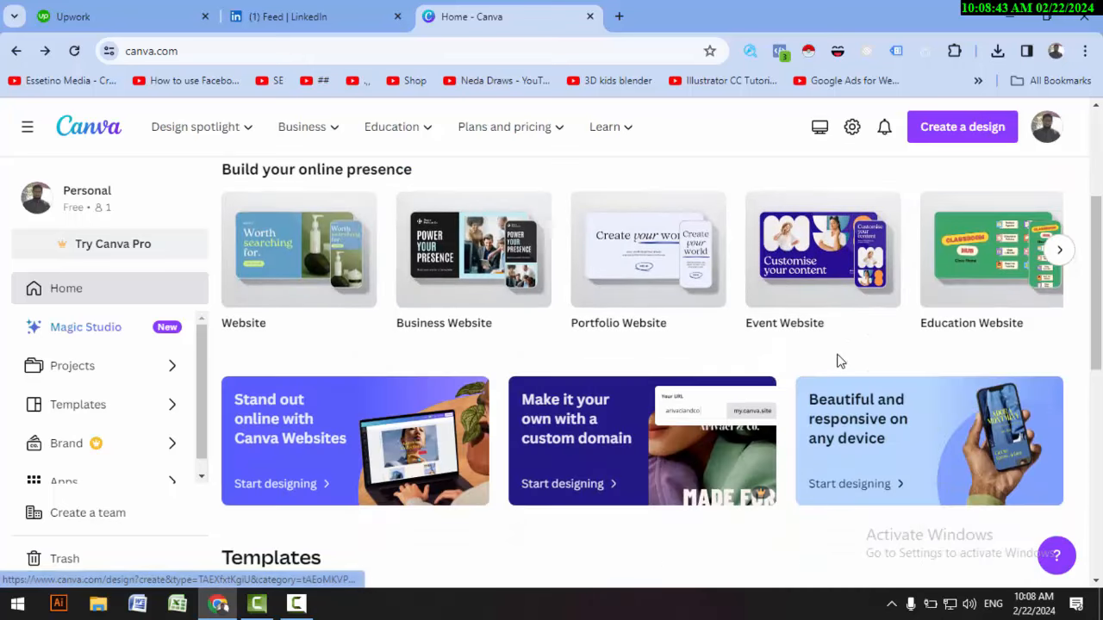
pyautogui.scroll(-2, 809, 381)
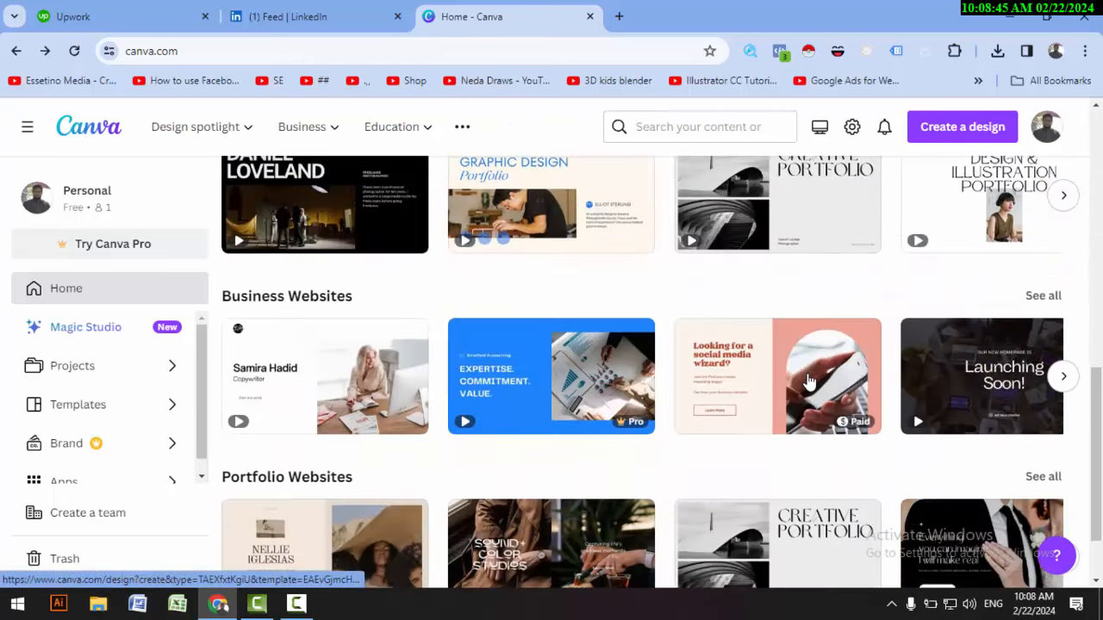
pyautogui.scroll(-1, 775, 388)
pyautogui.scroll(2, 715, 390)
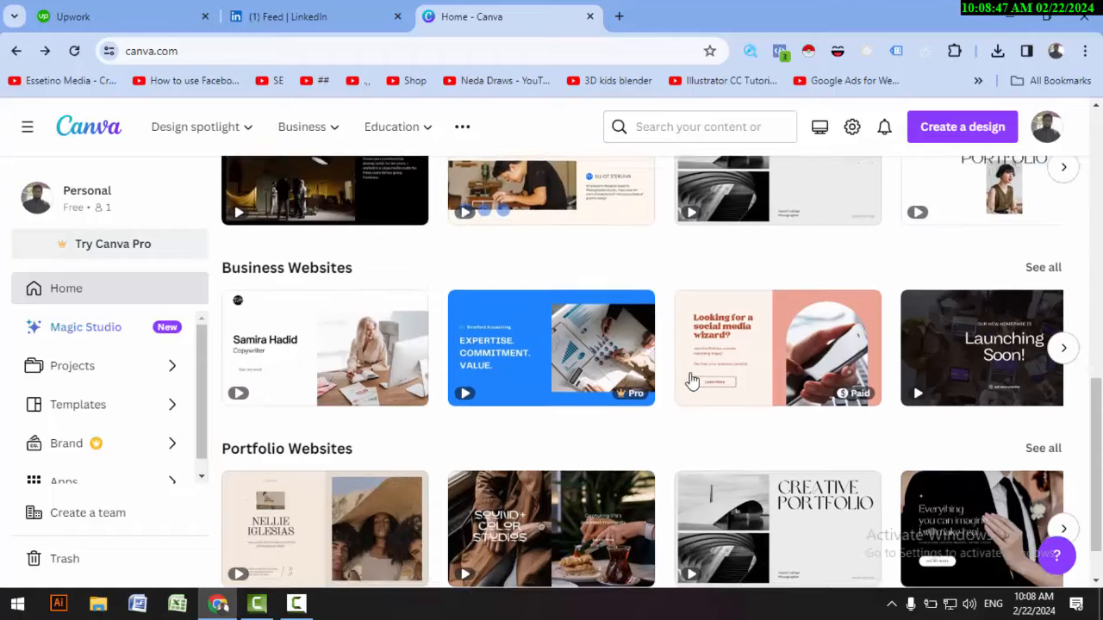
pyautogui.scroll(-2, 692, 380)
pyautogui.scroll(5, 727, 443)
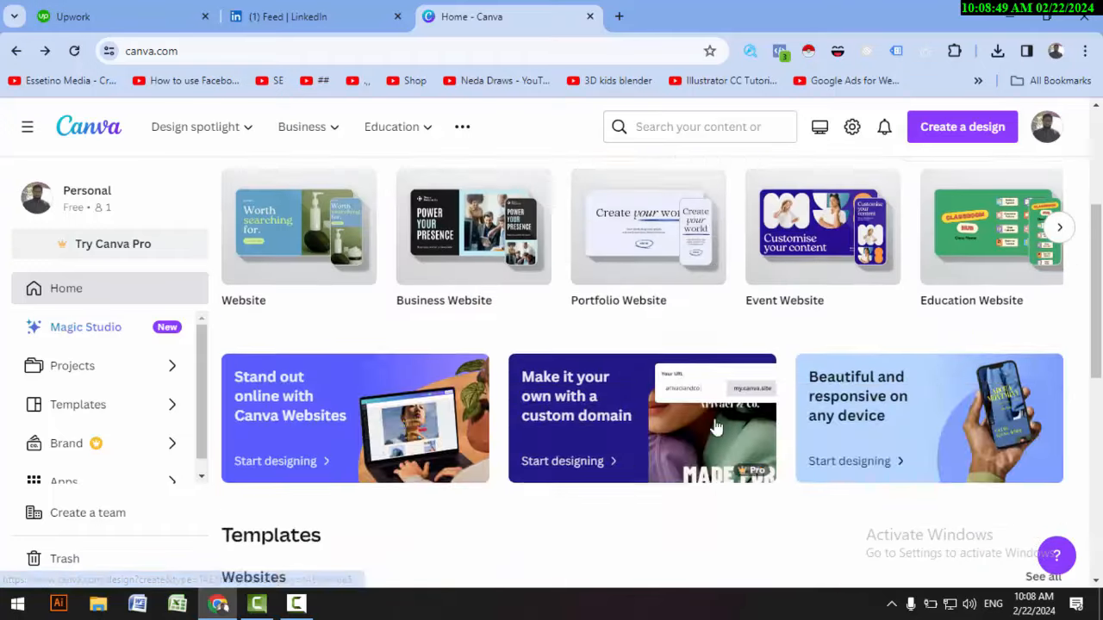
# - Search the templates for a fashion website, choose the Fashion Website suggestion and browse the designs it offers
pyautogui.click(548, 269)
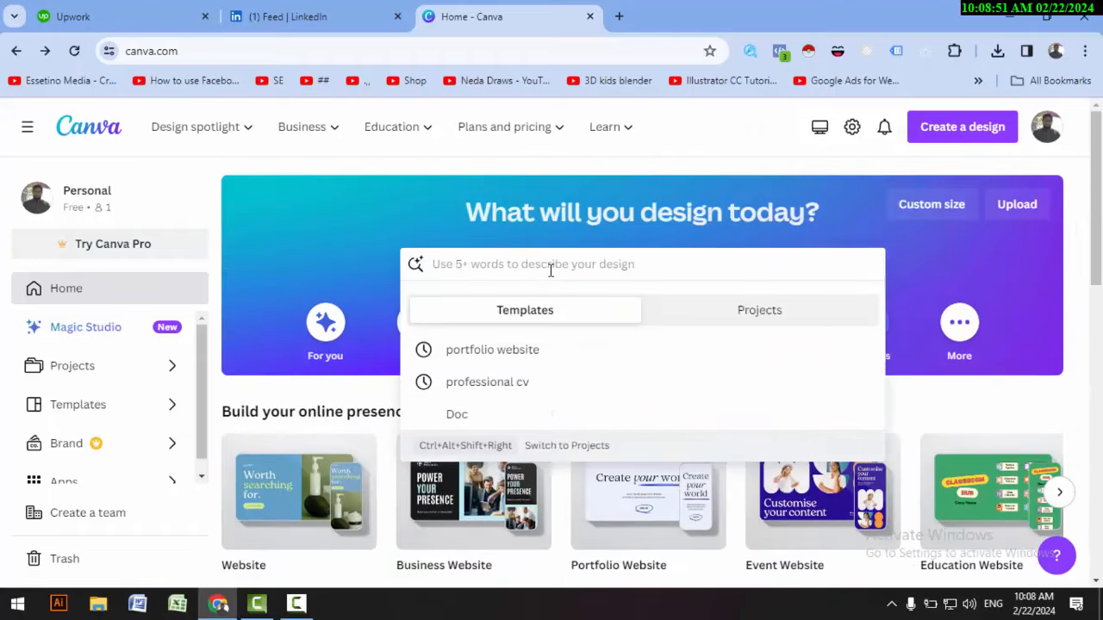
pyautogui.write('f')
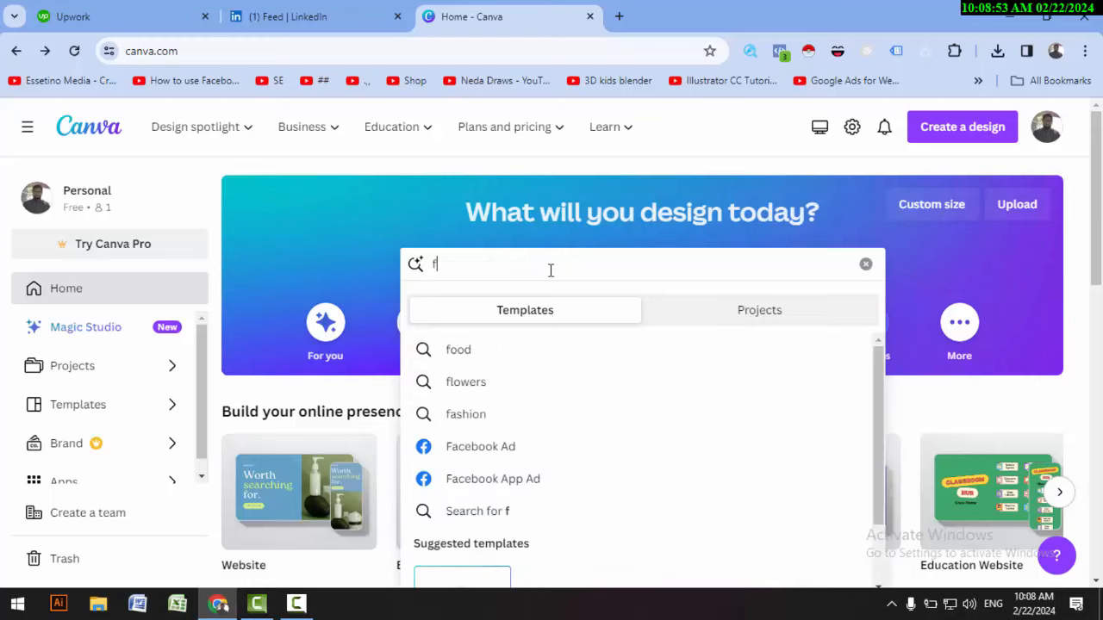
pyautogui.write('ashion webiste')
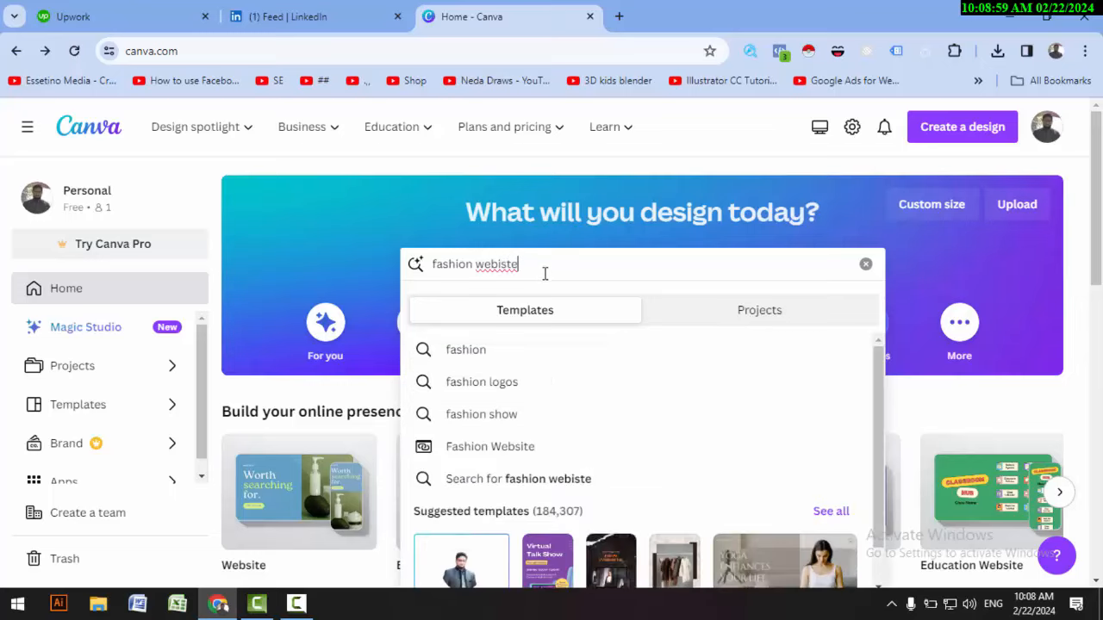
pyautogui.press('BackSpace')
pyautogui.press('BackSpace')
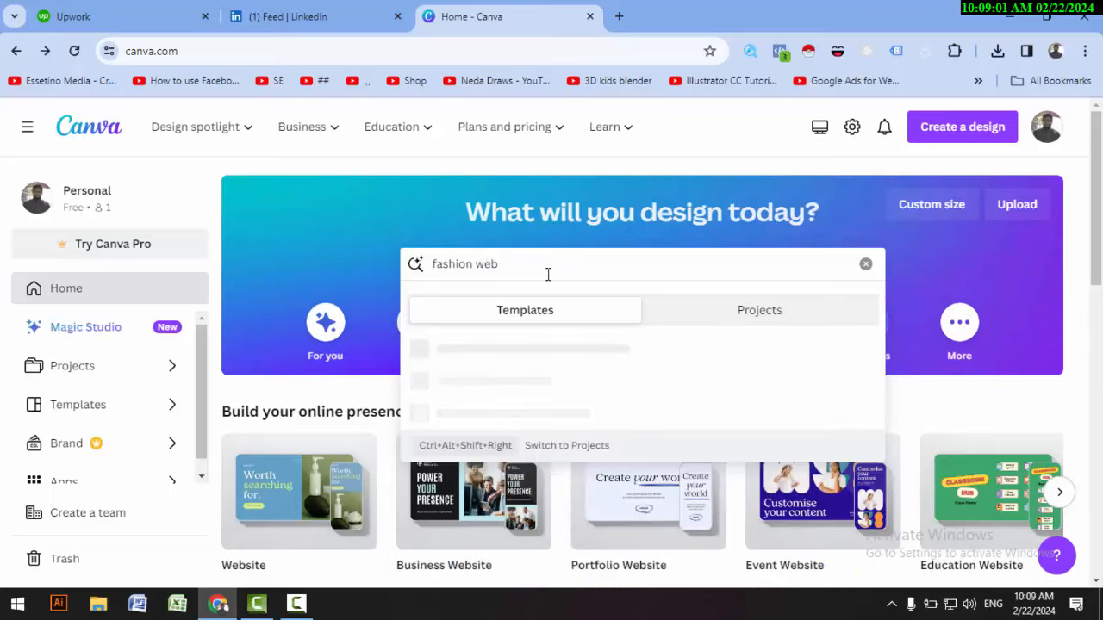
pyautogui.write('iste')
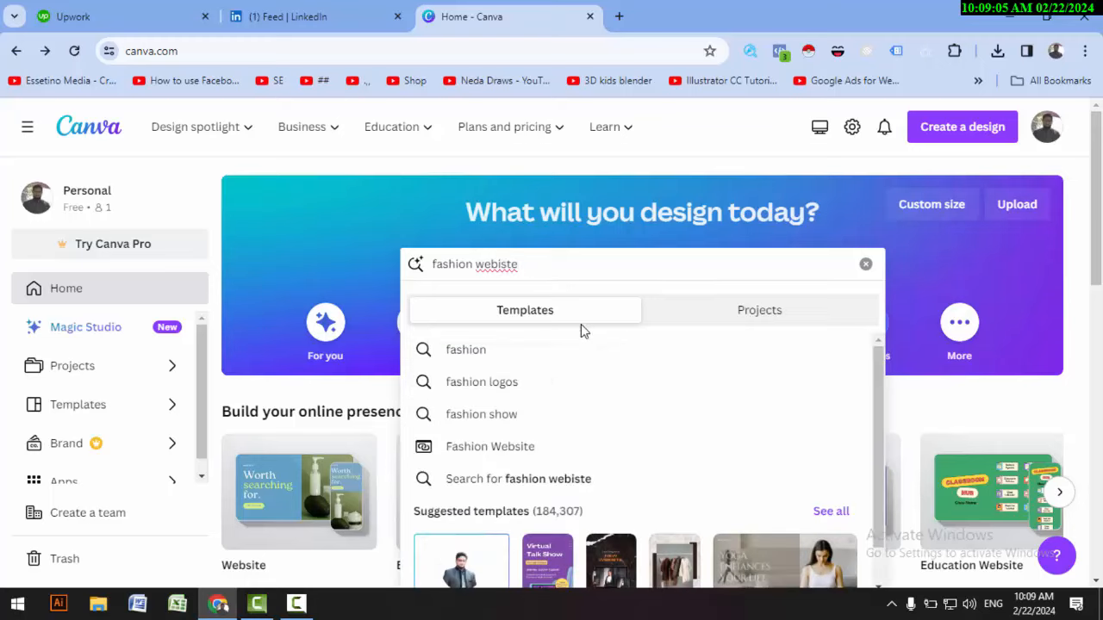
pyautogui.click(509, 447)
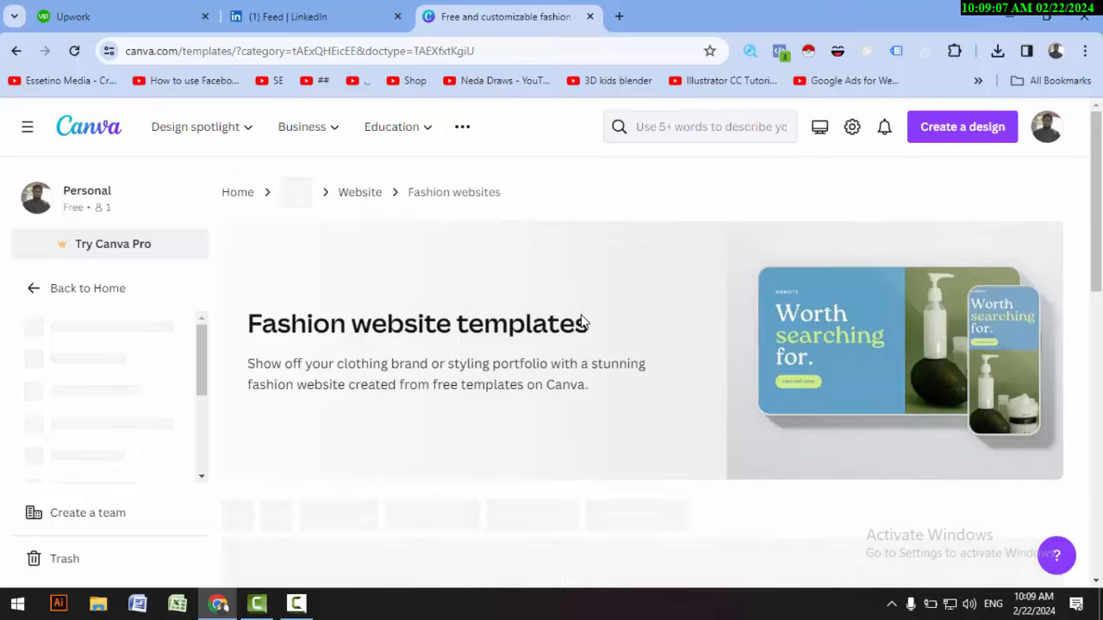
pyautogui.scroll(-3, 581, 326)
pyautogui.scroll(-2, 581, 331)
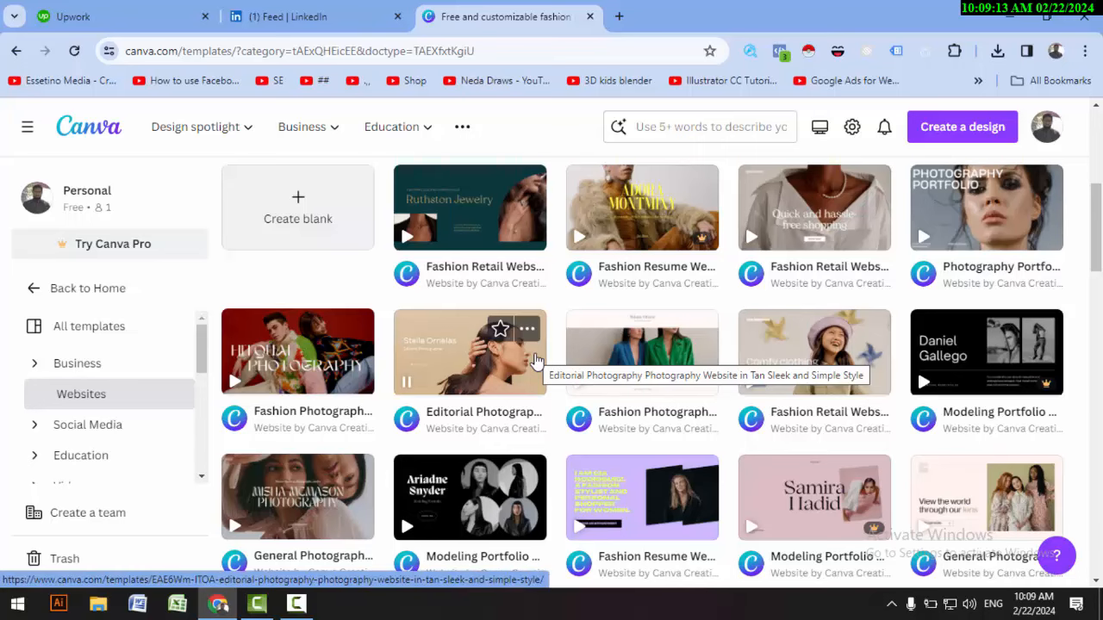
pyautogui.scroll(-1, 536, 360)
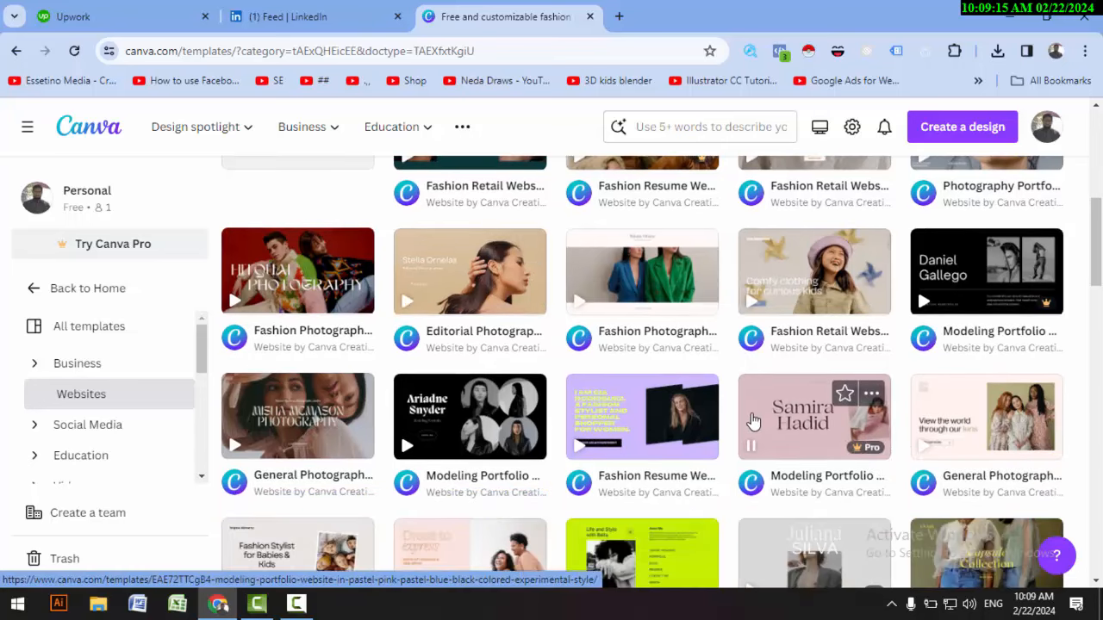
pyautogui.scroll(3, 693, 360)
pyautogui.scroll(3, 695, 366)
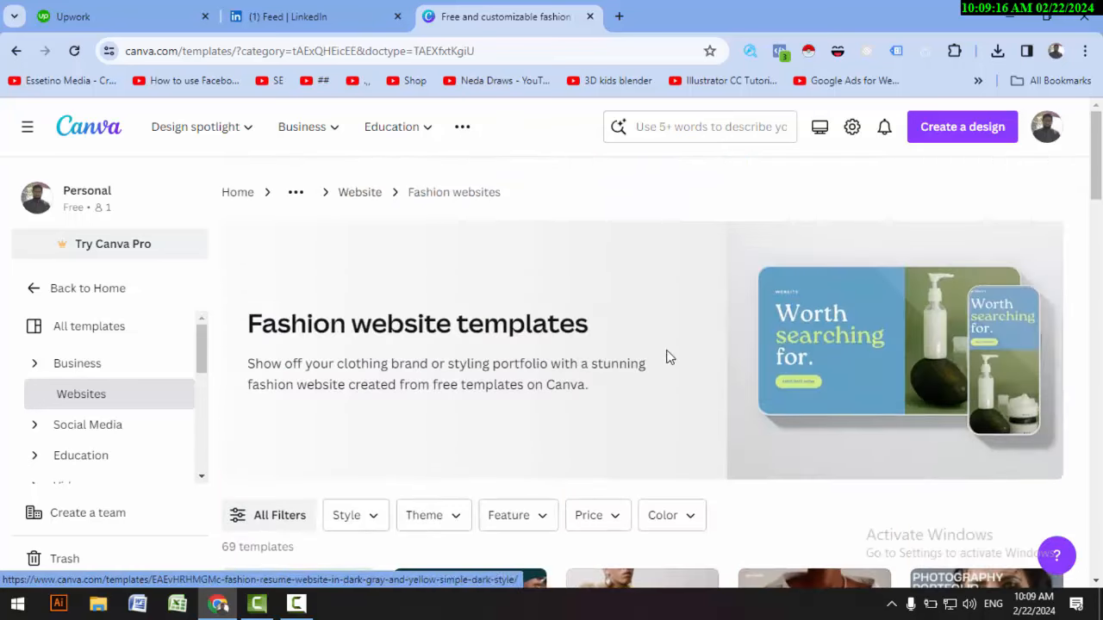
# - Search the templates for "portfolio website", choose the Portfolio Websites suggestion and browse the designs it offers
pyautogui.click(678, 131)
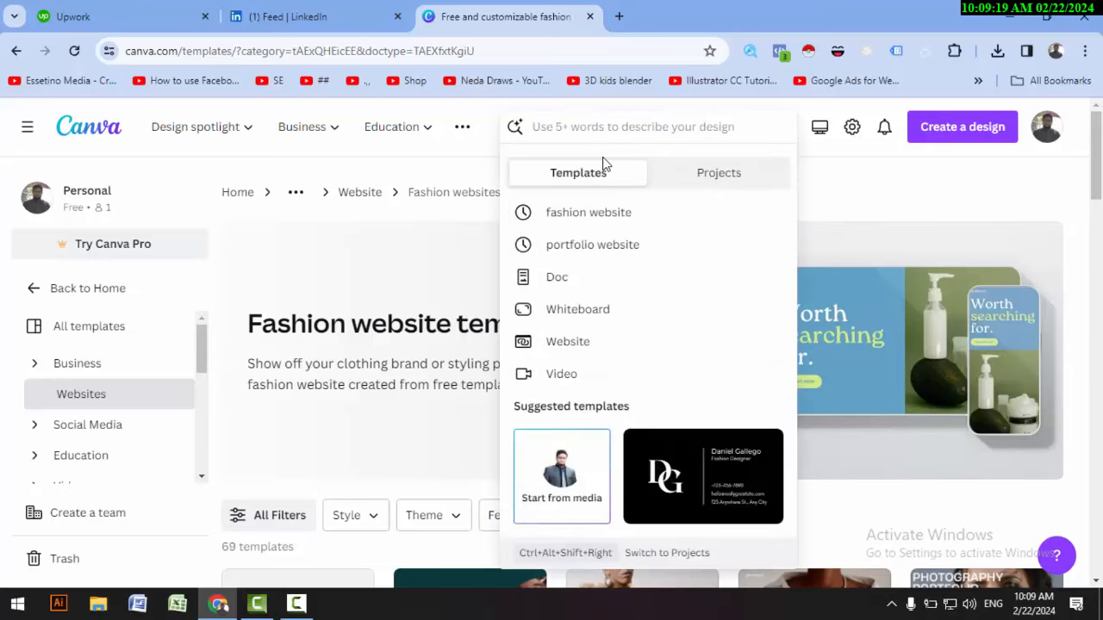
pyautogui.write('p')
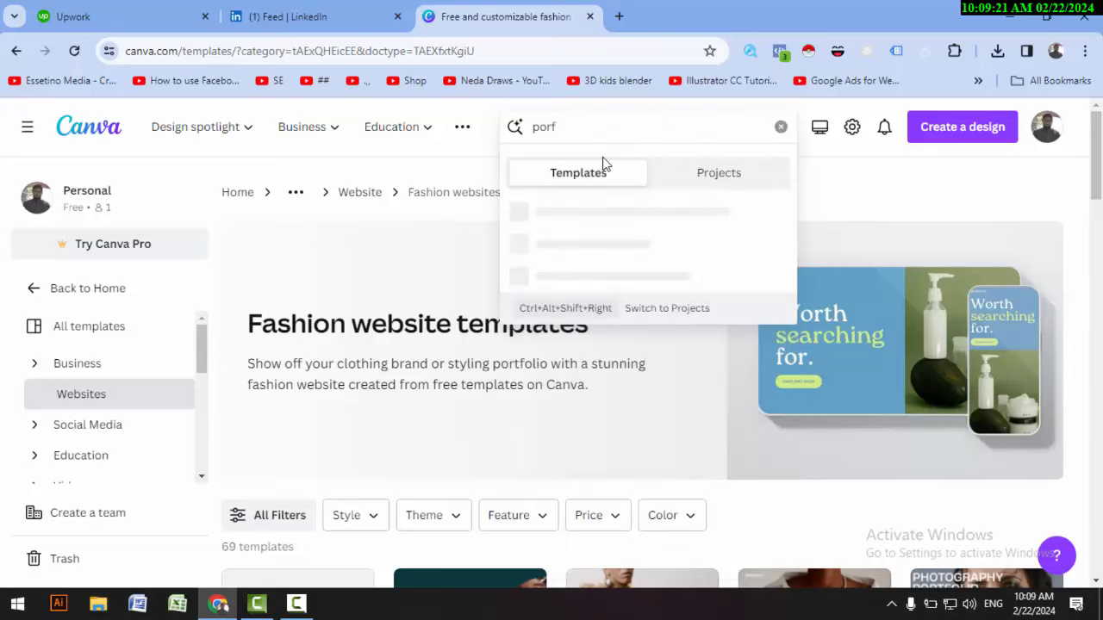
pyautogui.write('ortfolio website')
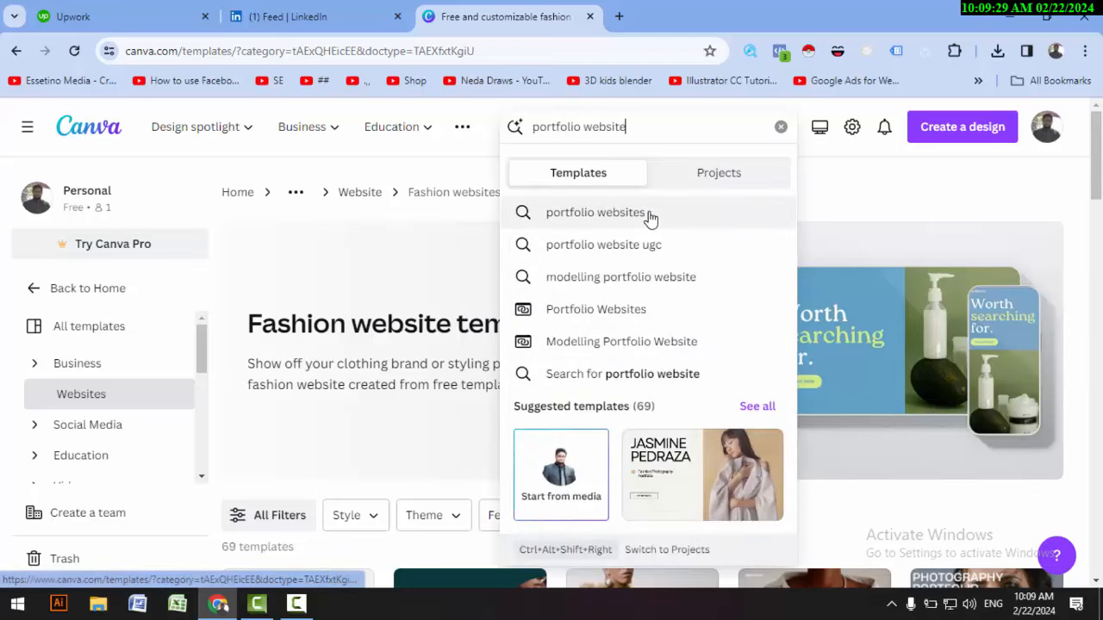
pyautogui.click(596, 317)
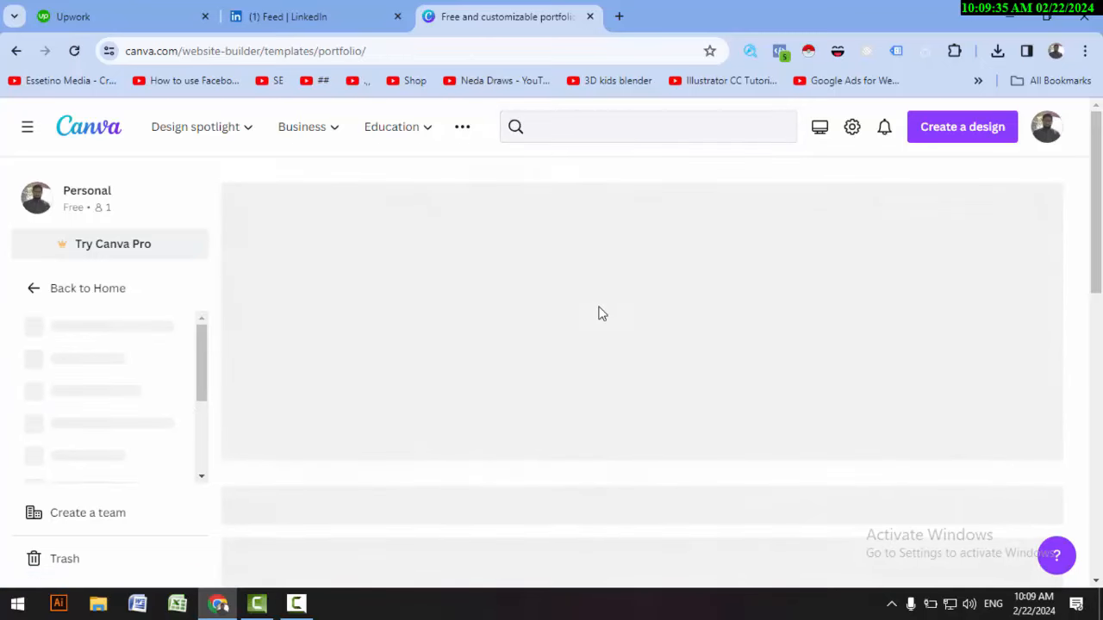
pyautogui.scroll(-3, 594, 319)
pyautogui.scroll(-3, 590, 322)
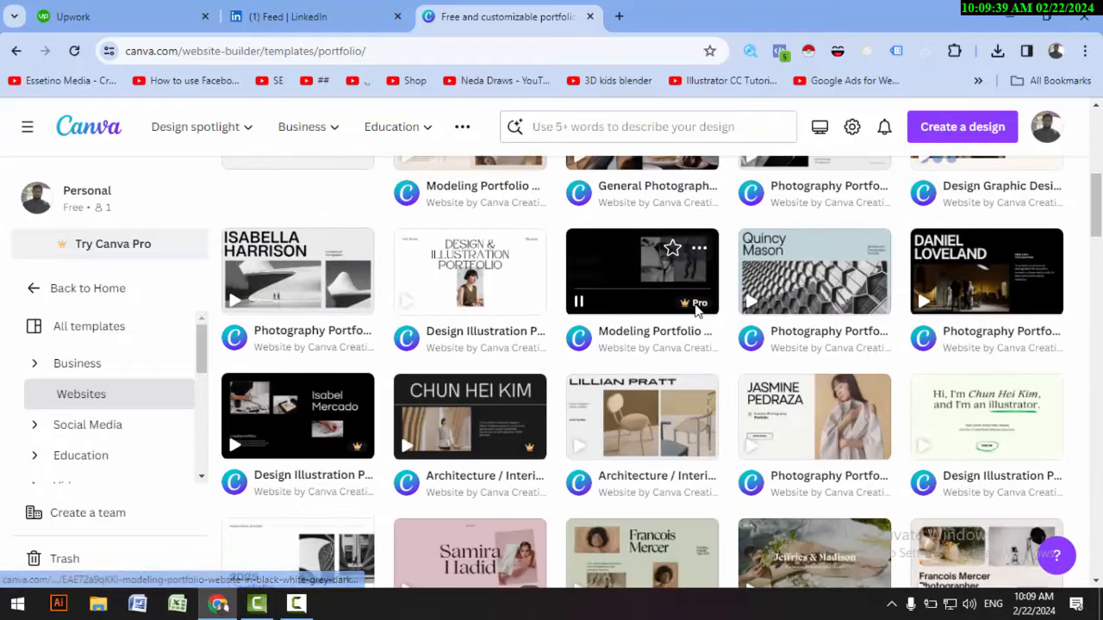
pyautogui.scroll(-1, 351, 295)
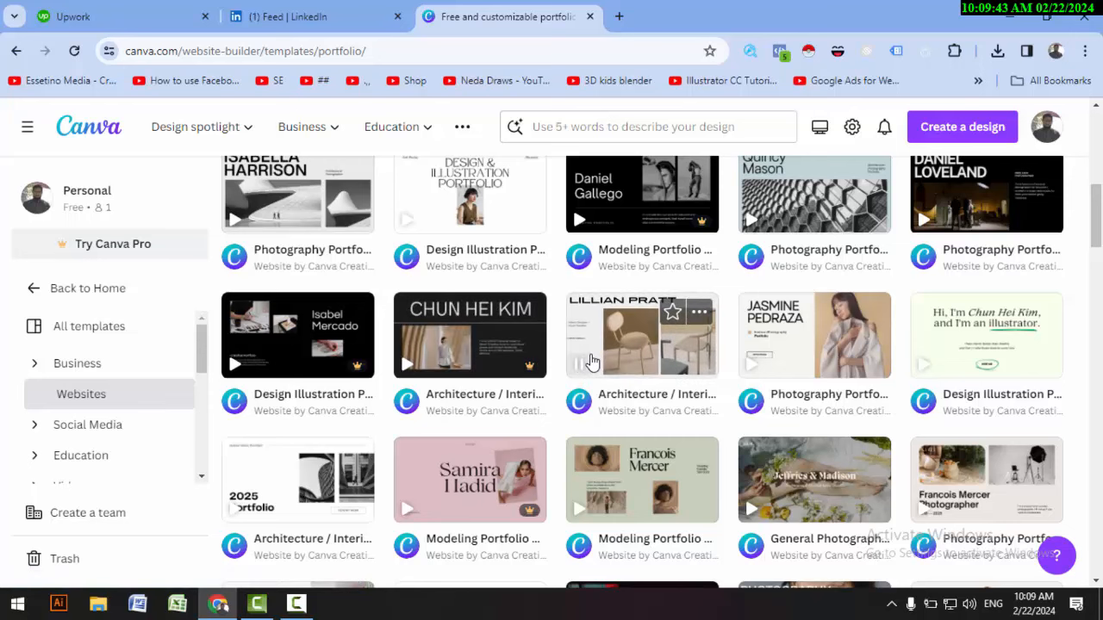
pyautogui.scroll(-5, 591, 361)
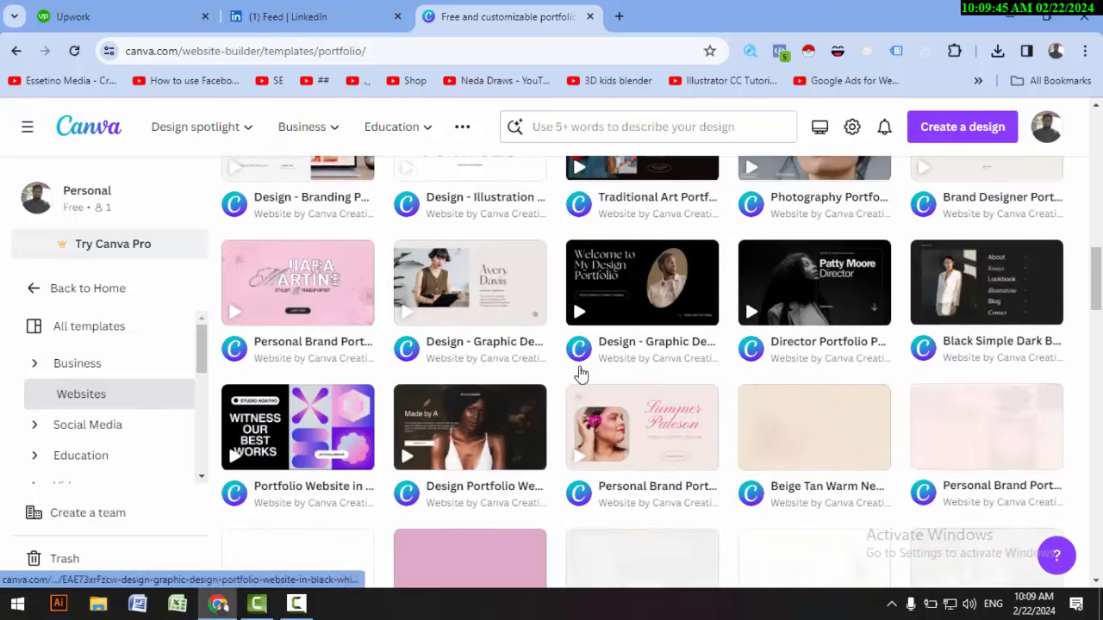
pyautogui.scroll(10, 577, 376)
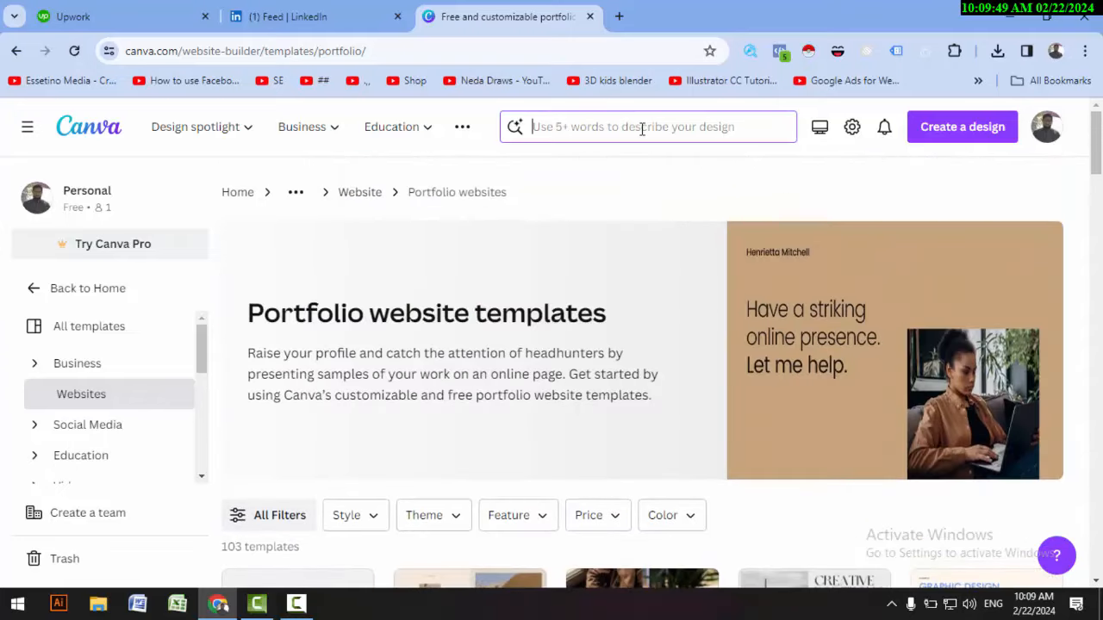
# - Search the templates for "CV", choose the "professional cv" suggestion and browse the resume designs
pyautogui.write('c')
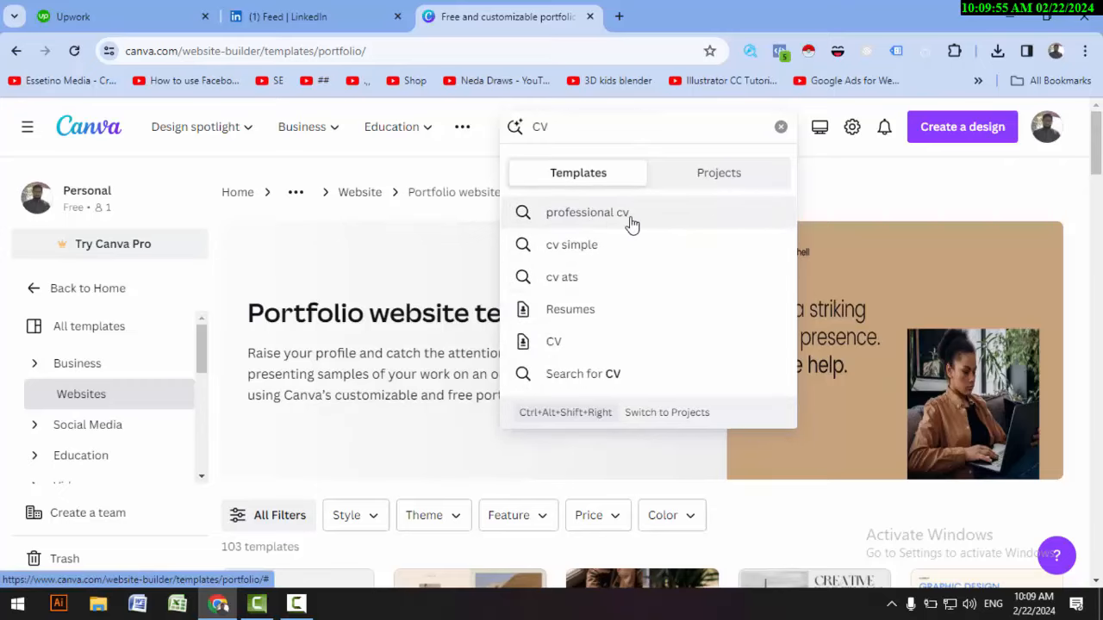
pyautogui.click(632, 225)
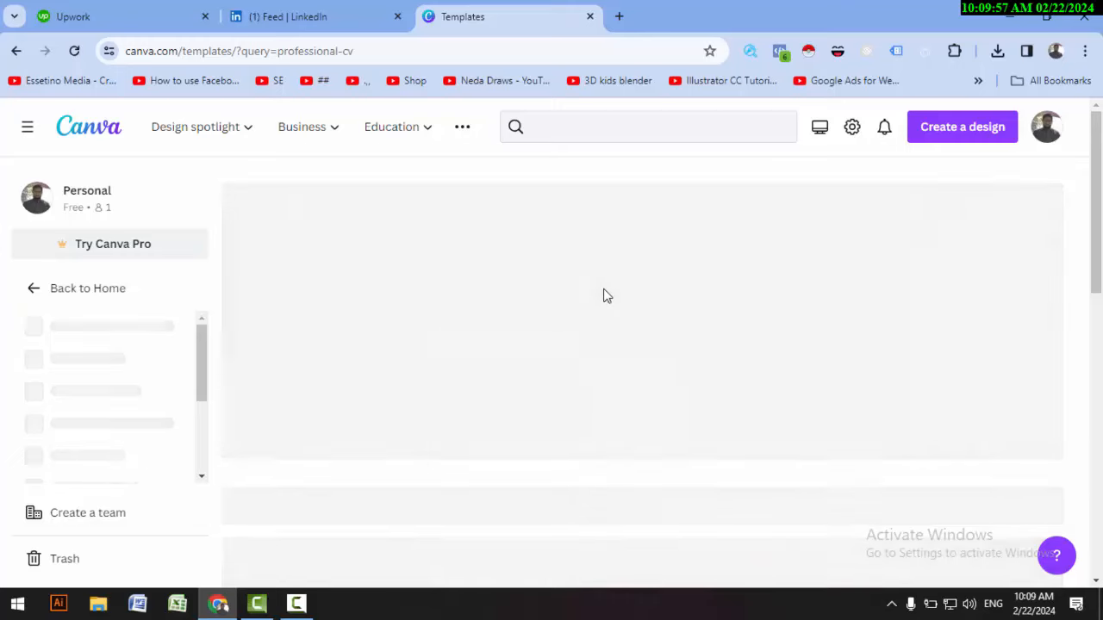
pyautogui.scroll(-3, 595, 327)
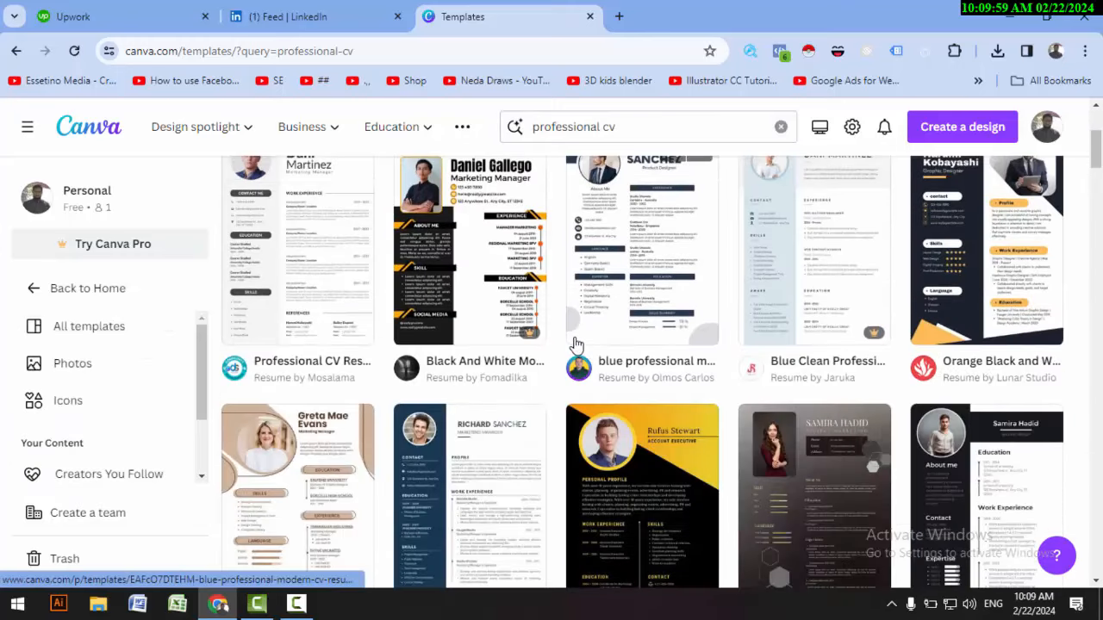
pyautogui.scroll(-2, 572, 341)
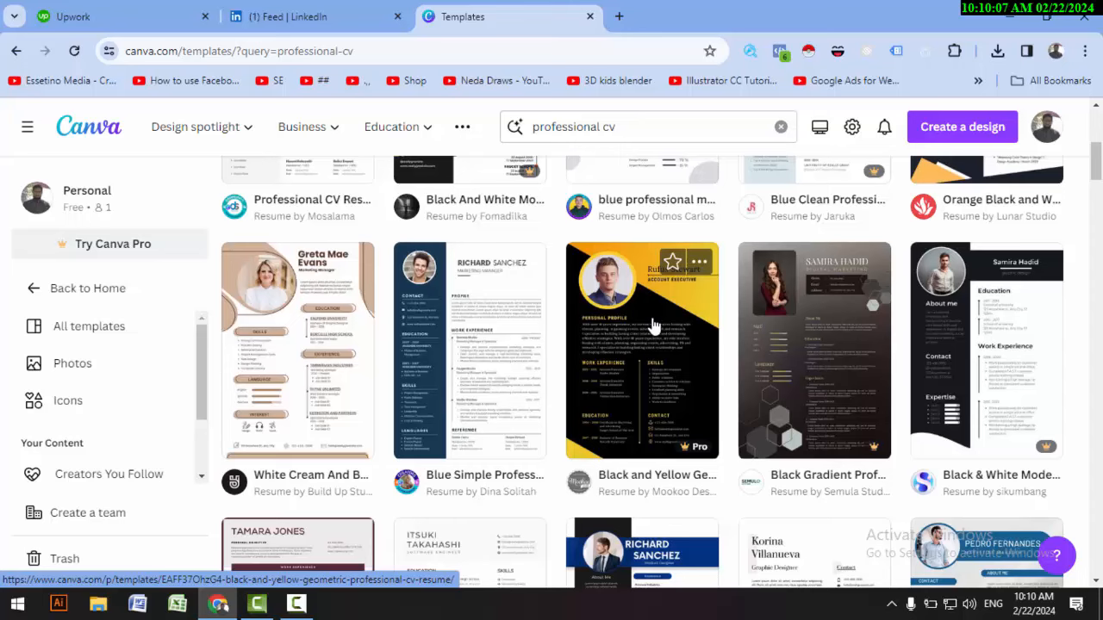
pyautogui.scroll(5, 652, 325)
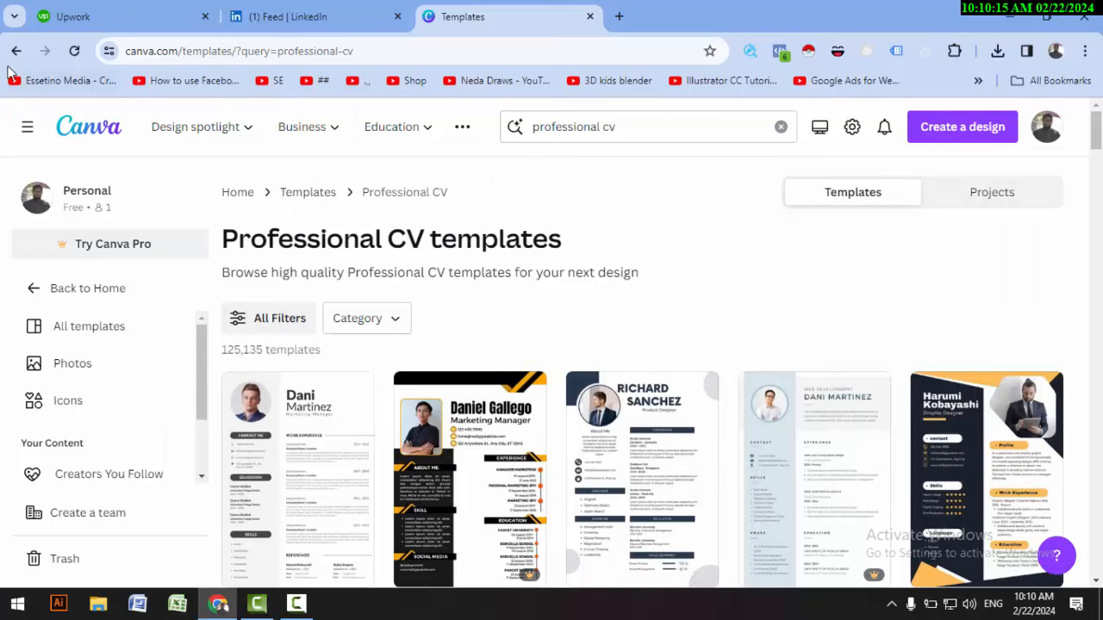
# - Return to the portfolio website templates page and look it over
pyautogui.click(14, 53)
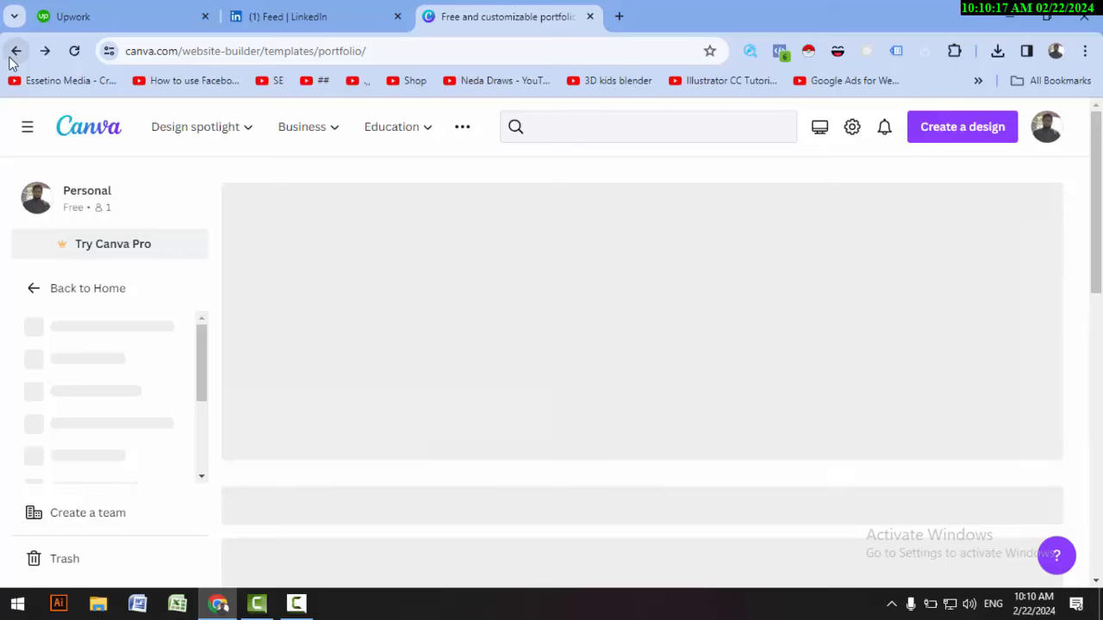
pyautogui.scroll(-3, 522, 414)
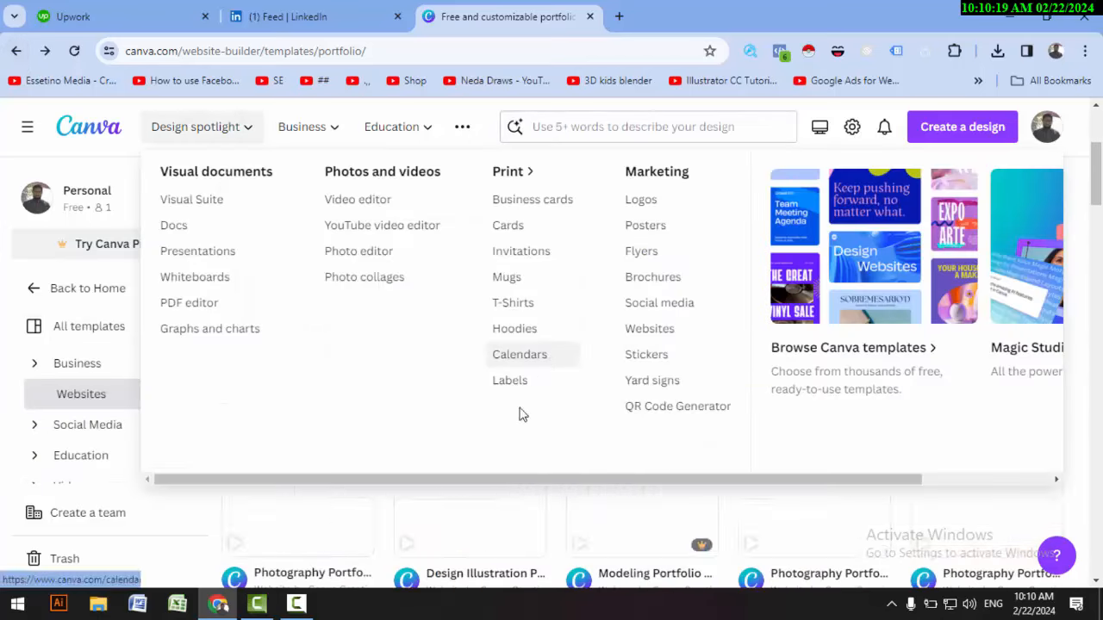
pyautogui.scroll(3, 525, 326)
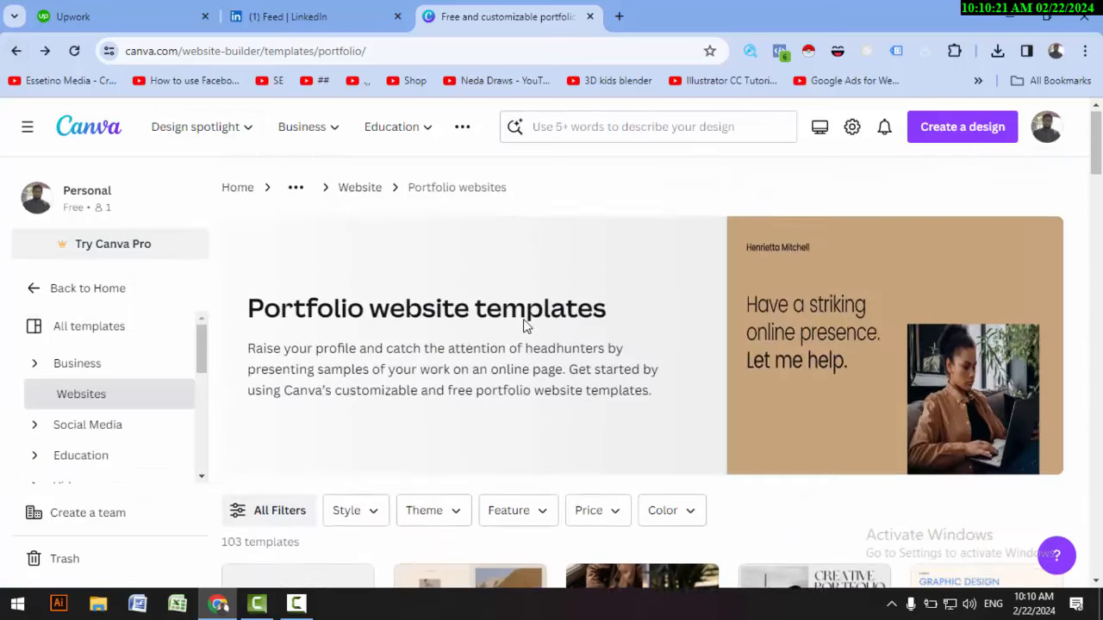
# - Search the templates for "social media post" and browse the Instagram post designs
pyautogui.click(595, 123)
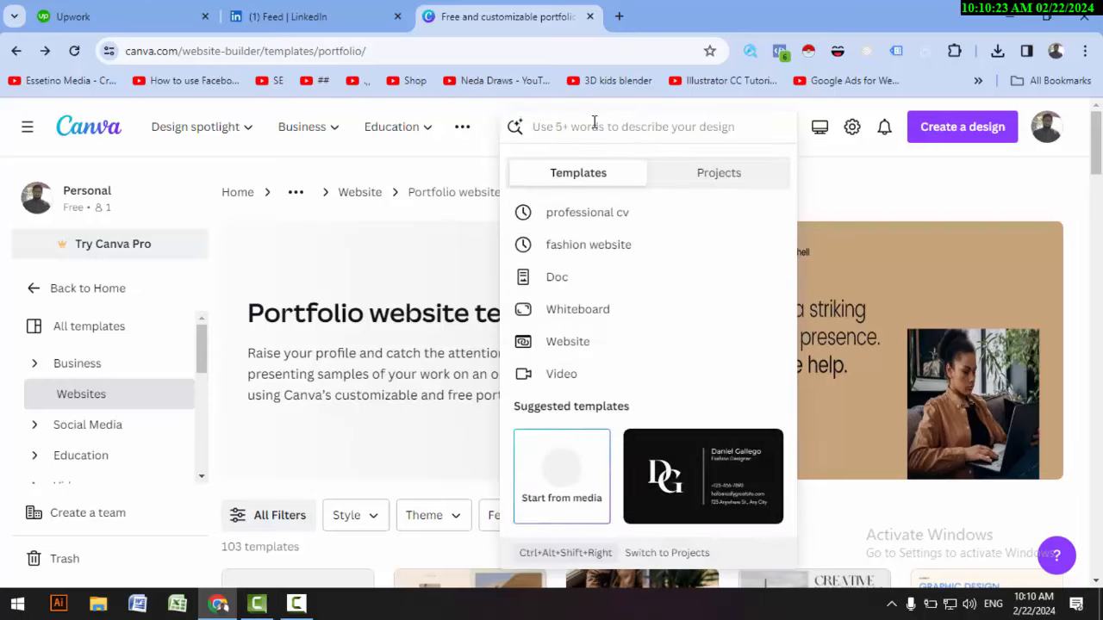
pyautogui.write('soci')
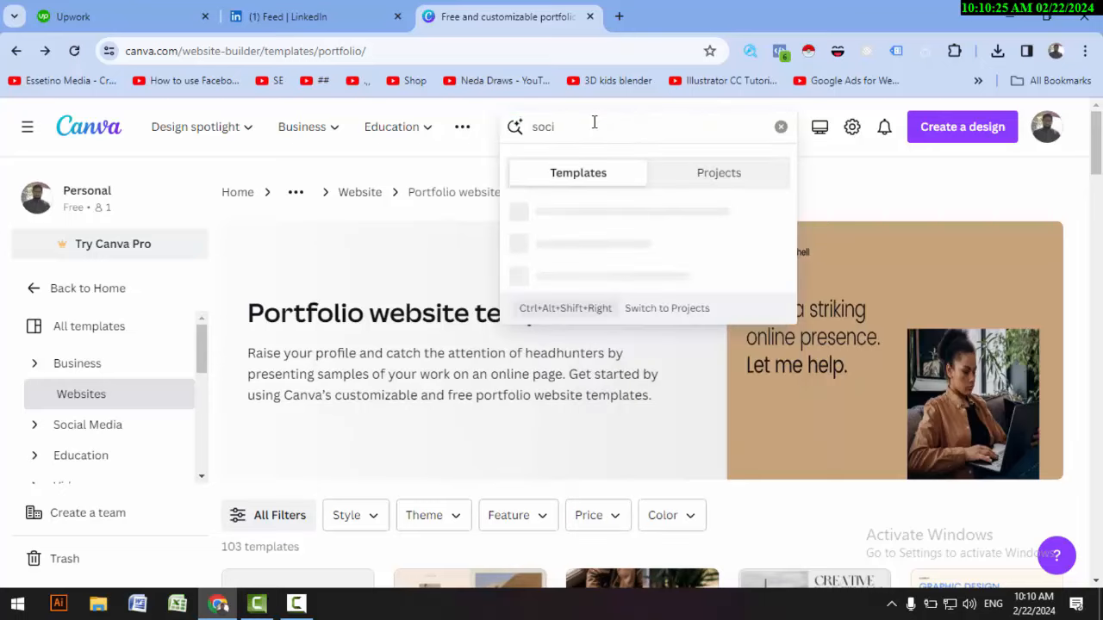
pyautogui.write('al media post')
pyautogui.press('Return')
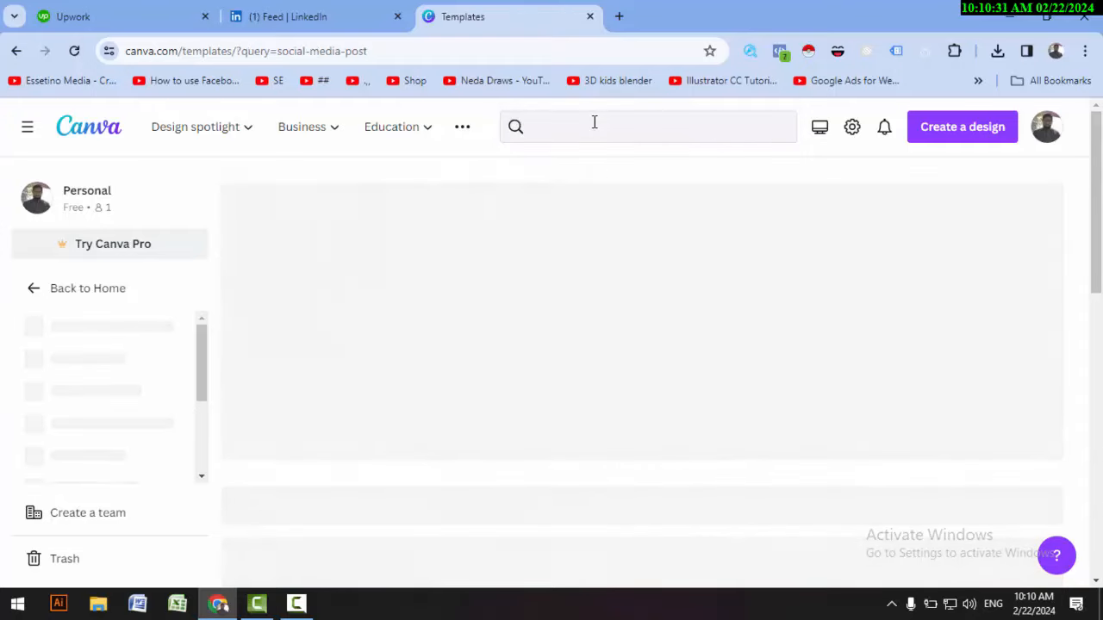
pyautogui.scroll(-5, 598, 322)
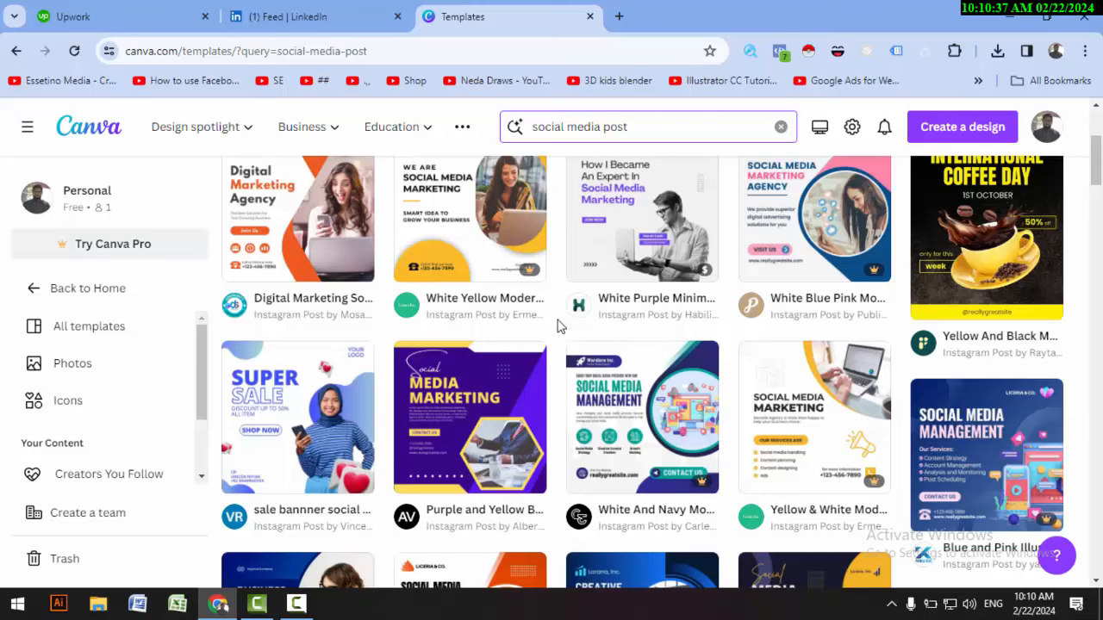
pyautogui.scroll(1, 556, 326)
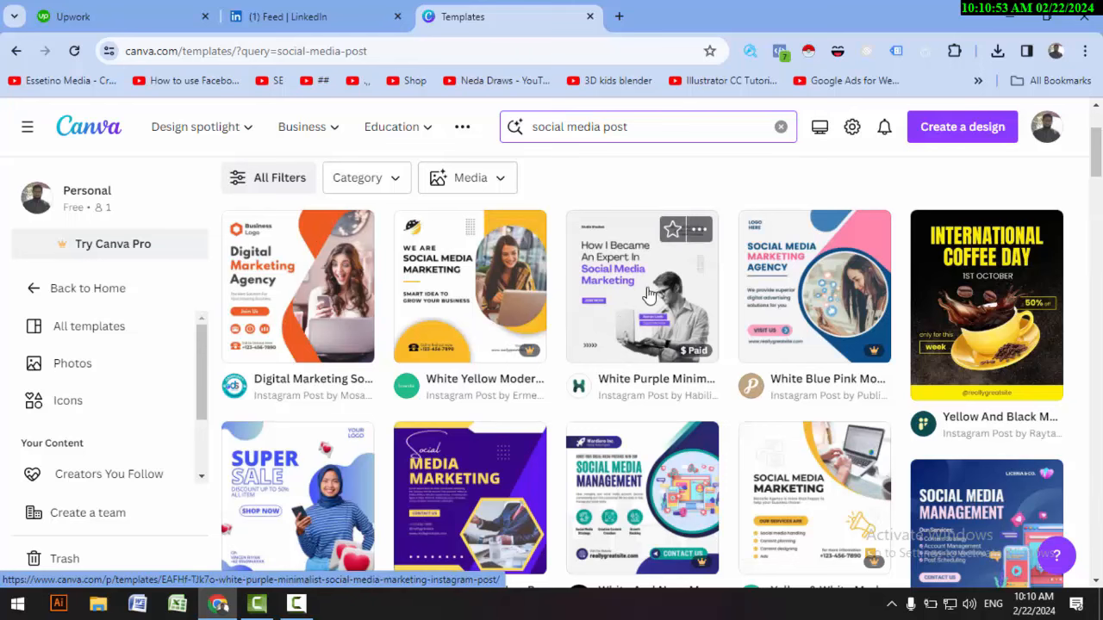
pyautogui.scroll(-1, 502, 381)
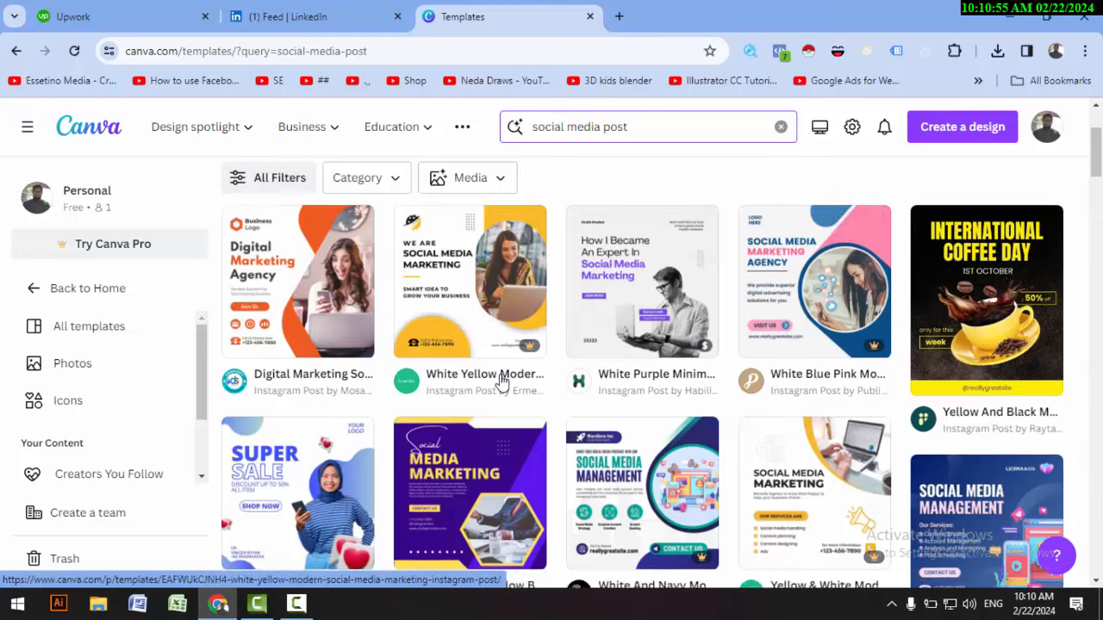
# - Choose the Blue Marketing Agency Social Media Square Post from the social media post results and open it for customization
pyautogui.scroll(-1, 502, 382)
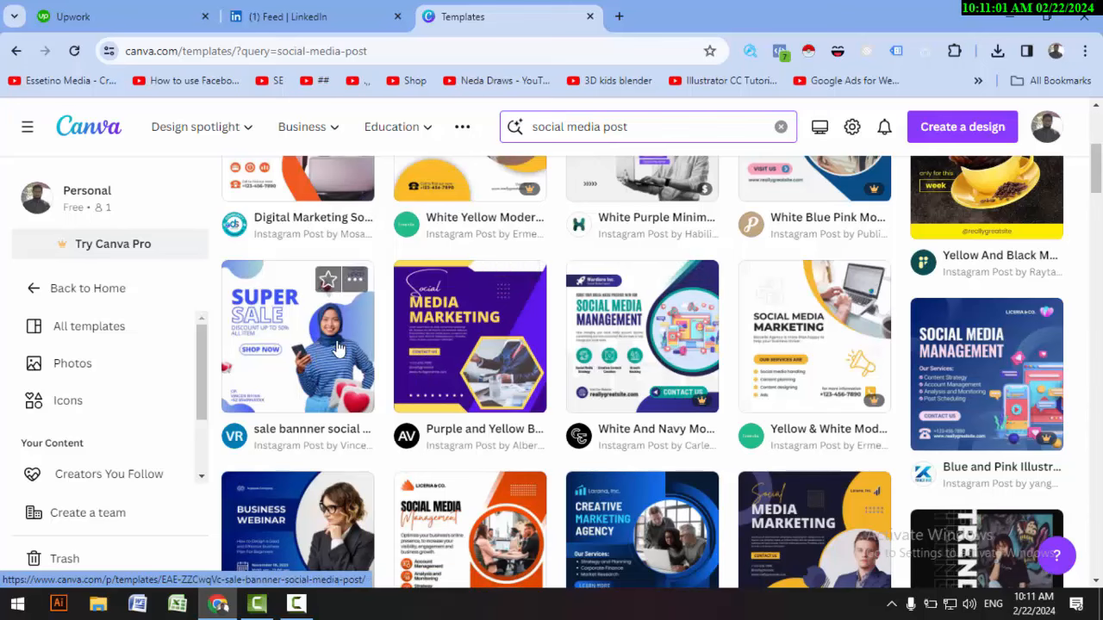
pyautogui.scroll(-2, 431, 388)
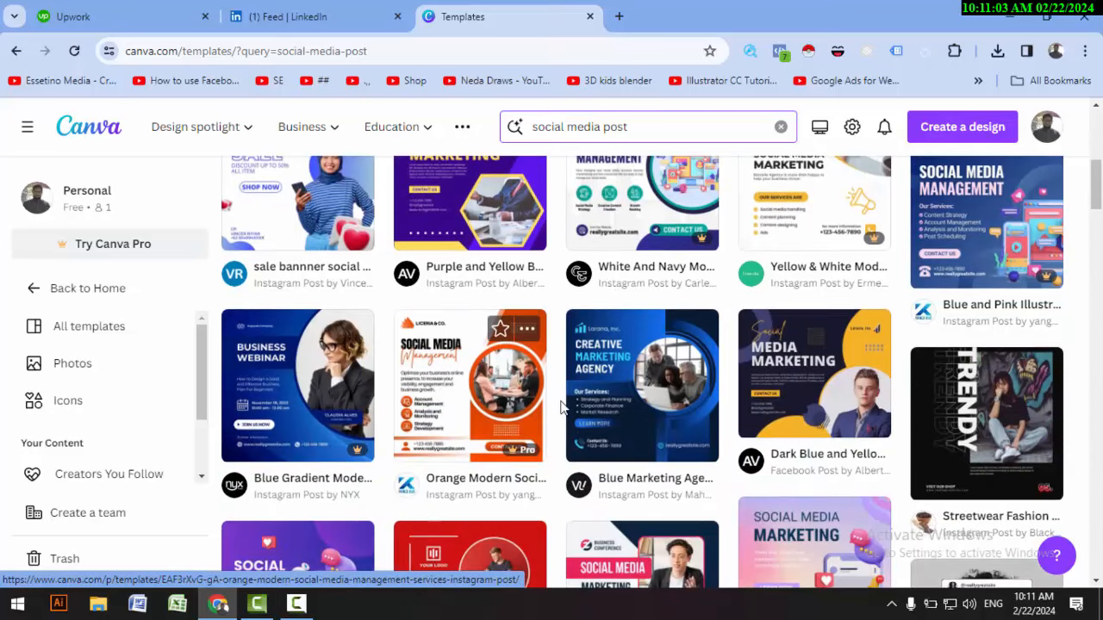
pyautogui.click(641, 405)
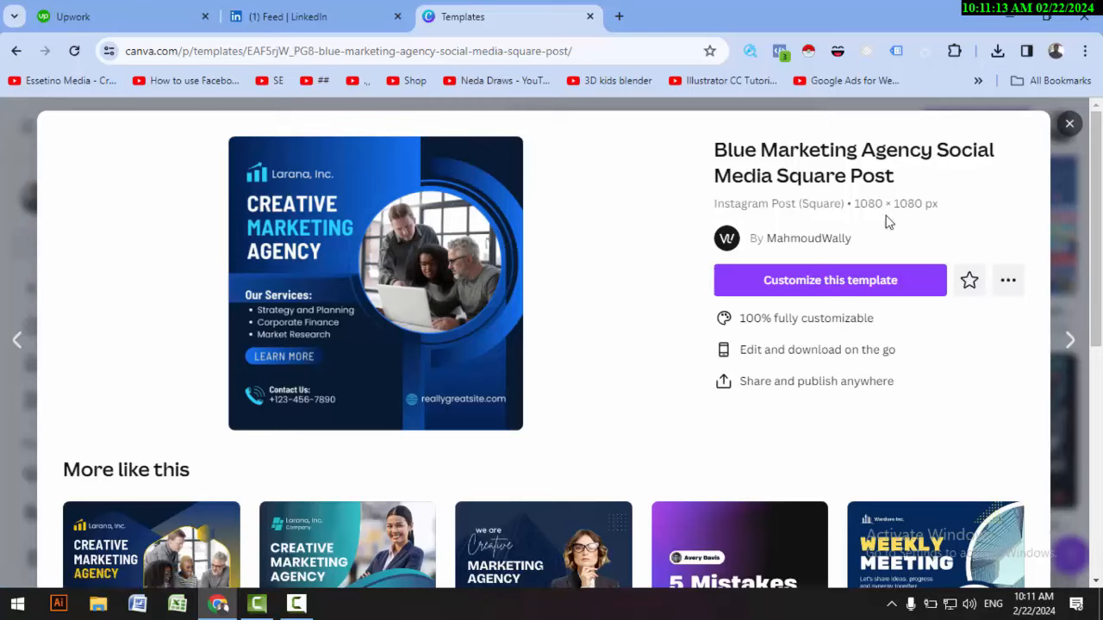
pyautogui.click(809, 283)
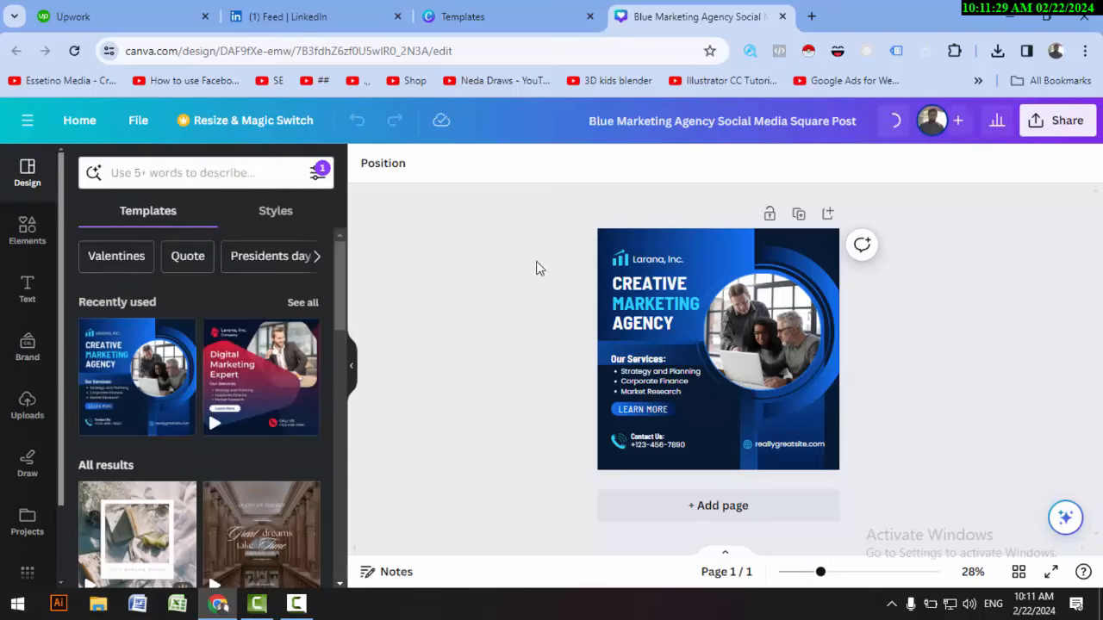
# - Delete the "Larana, Inc." company name and the bar-chart logo beside it from the post
pyautogui.click(658, 263)
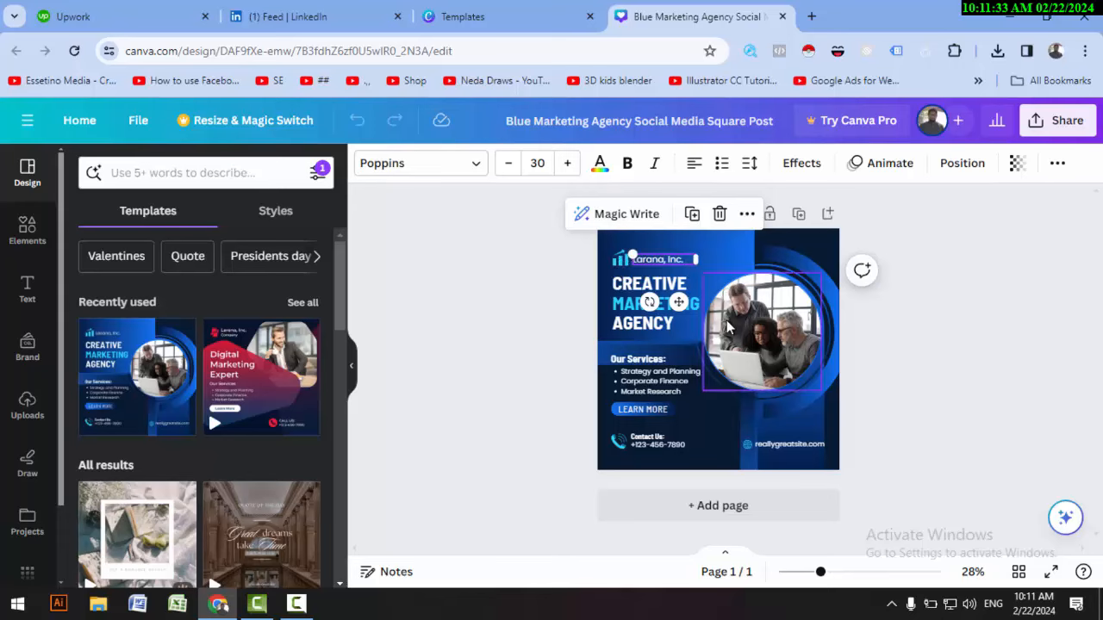
pyautogui.scroll(2, 645, 261)
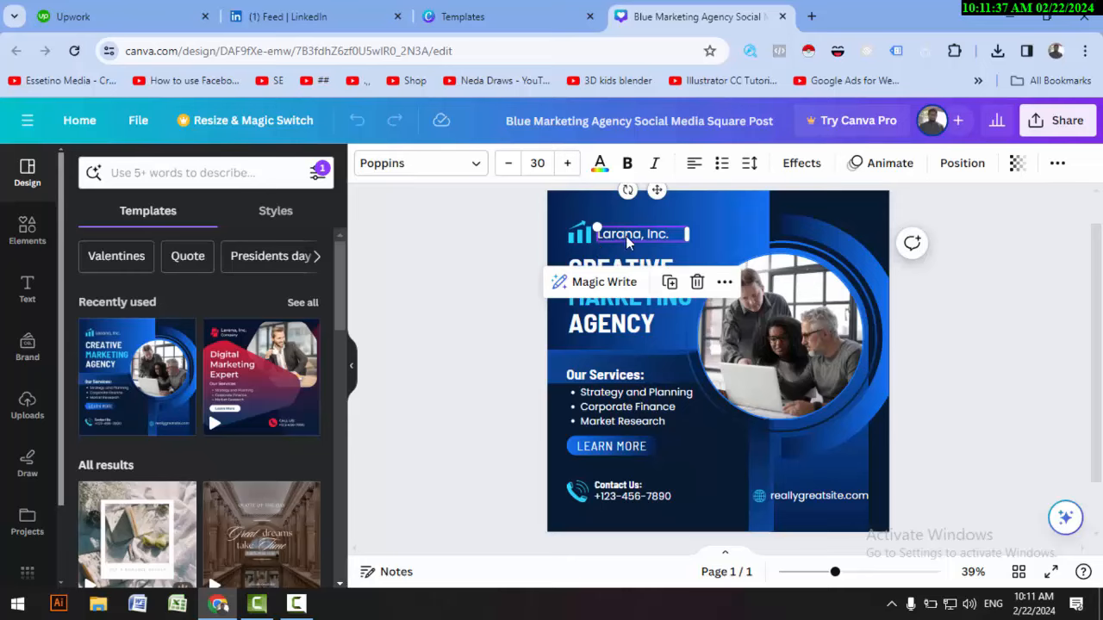
pyautogui.press('Delete')
pyautogui.click(588, 234)
pyautogui.press('Delete')
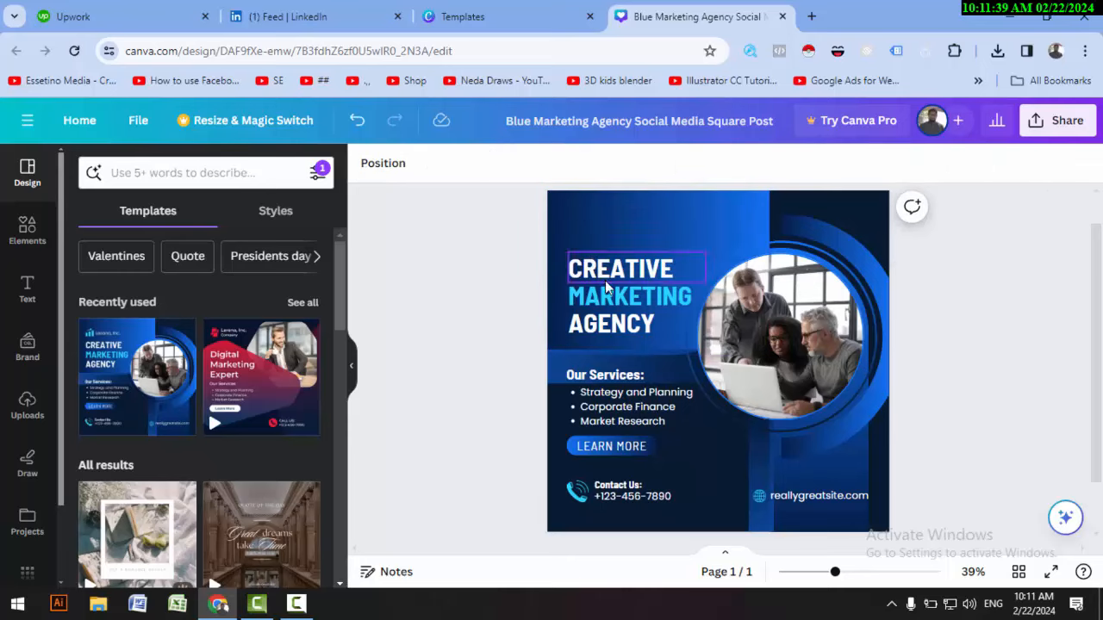
# - Replace the headline word "CREATIVE" with "DIGITAL"
pyautogui.click(667, 269)
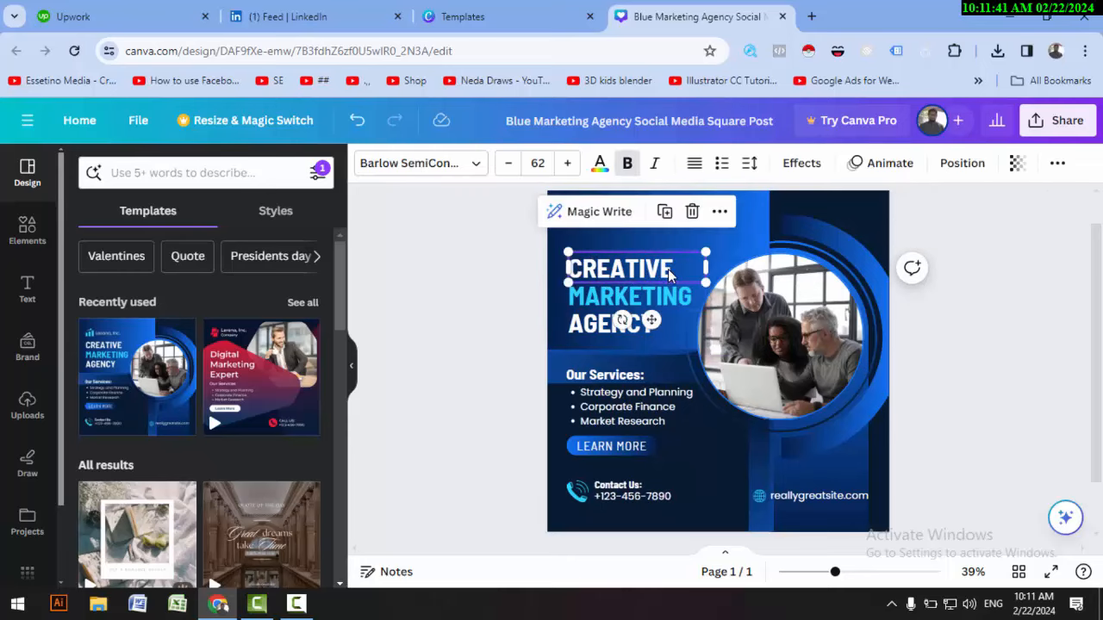
pyautogui.click(667, 269)
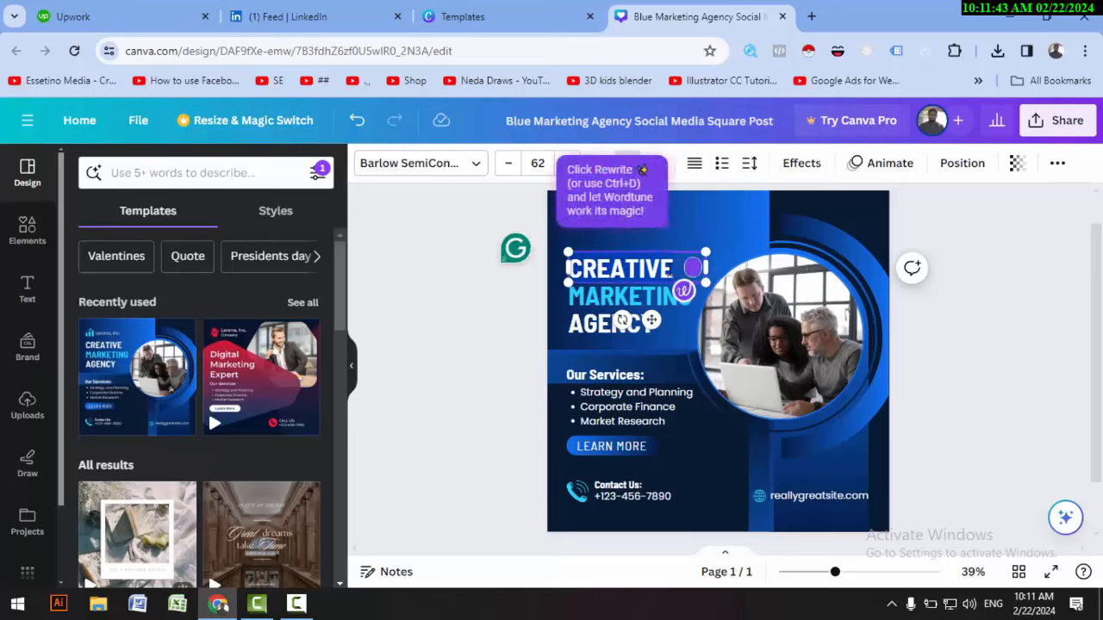
pyautogui.write('DIGITAL')
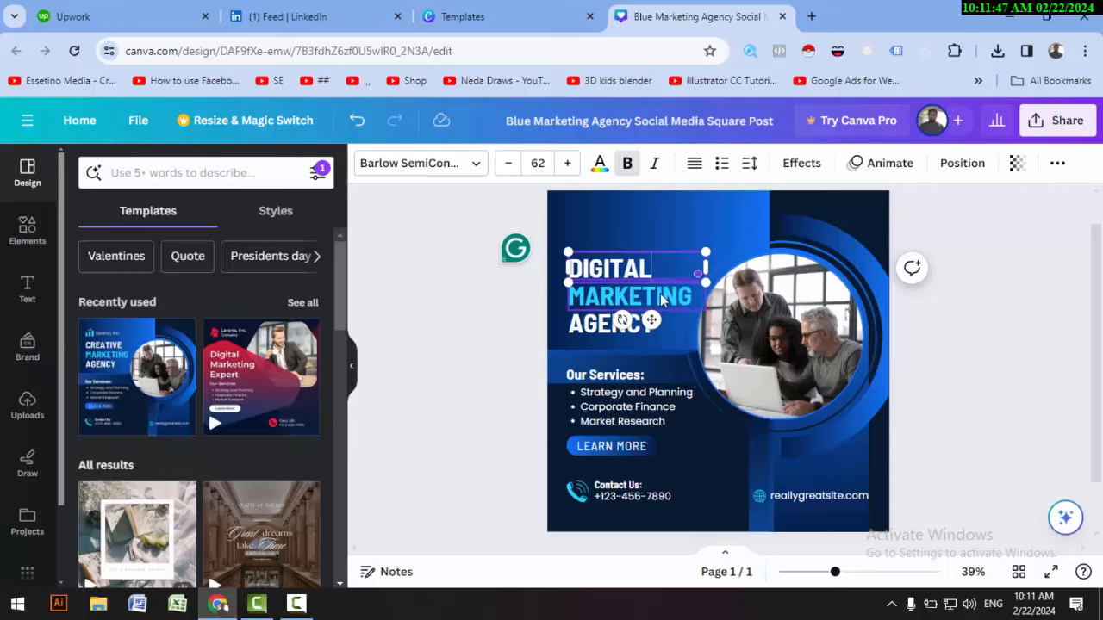
pyautogui.click(660, 293)
pyautogui.click(628, 273)
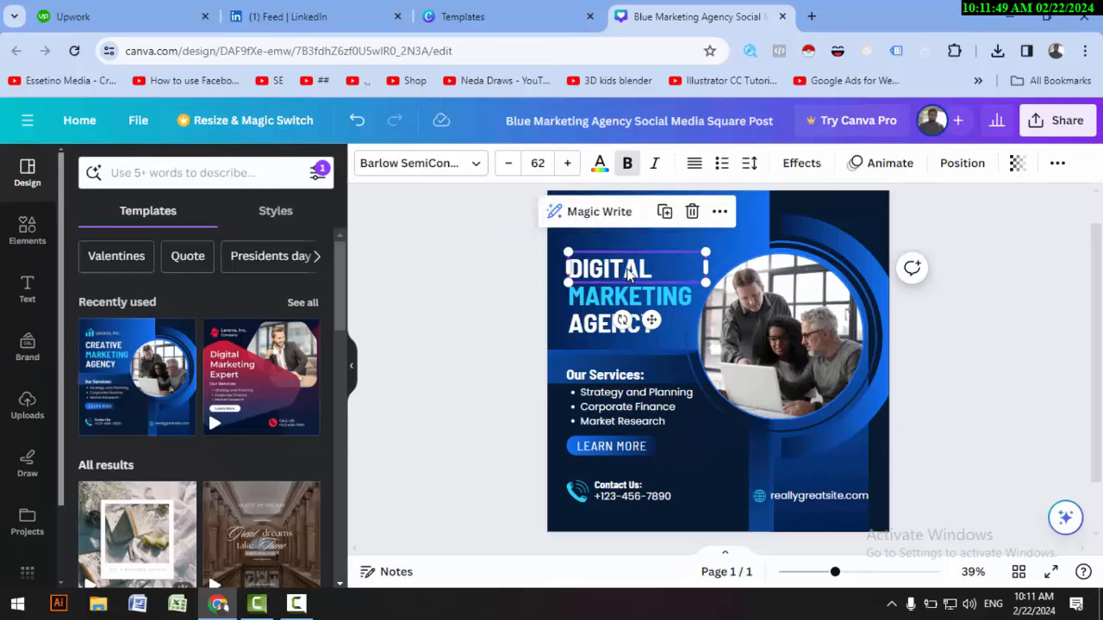
pyautogui.moveTo(628, 280); pyautogui.dragTo(625, 336)
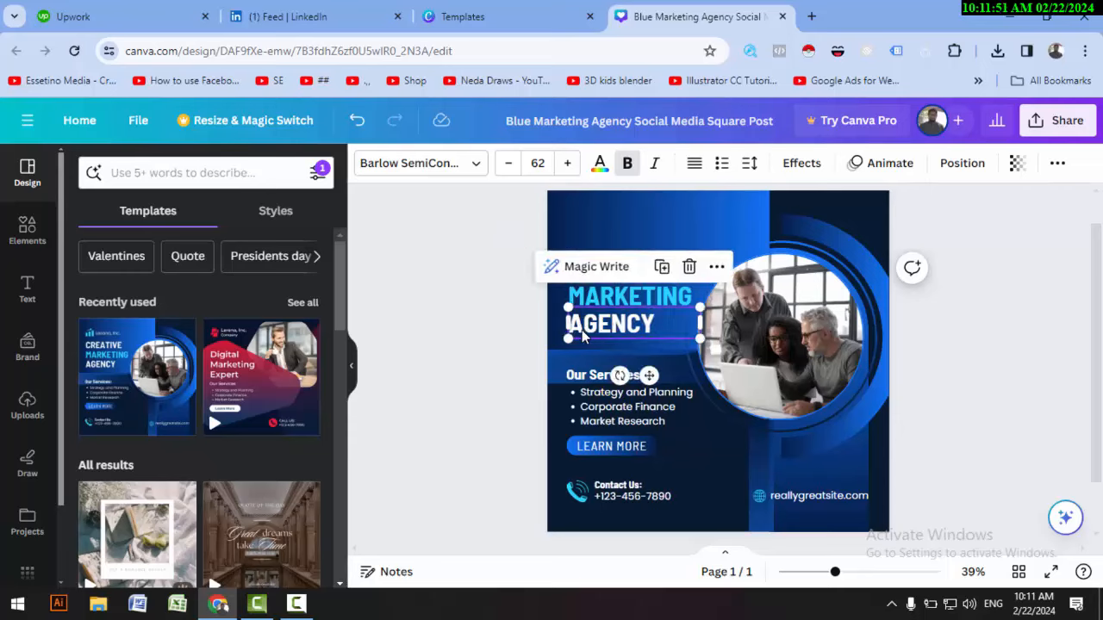
pyautogui.hotkey('ctrl', 'z')
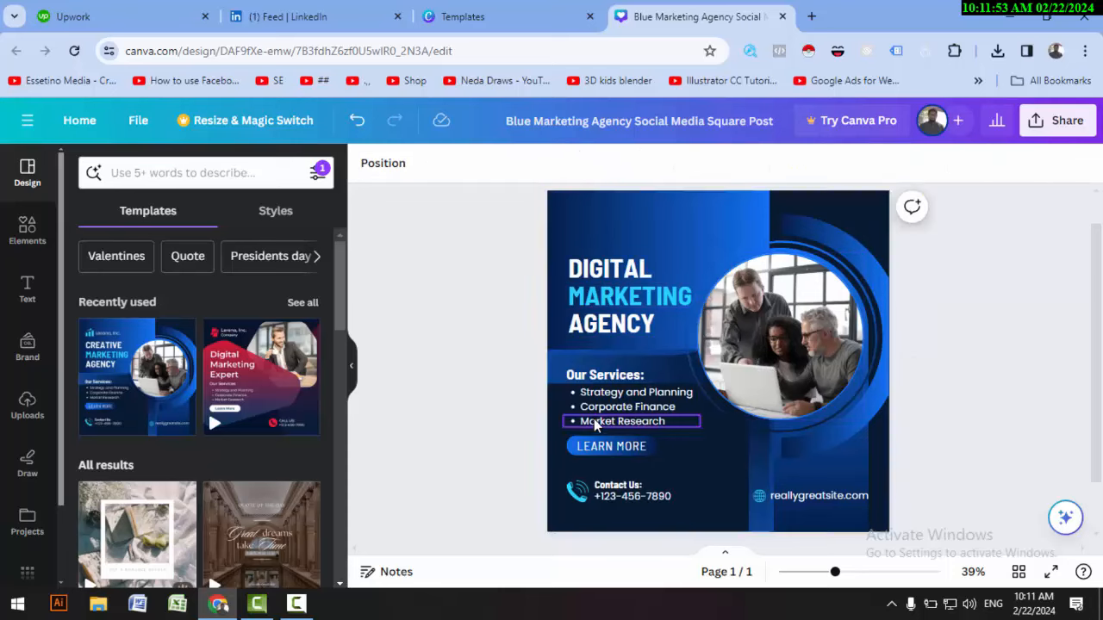
# - Move the "Our Services:" heading slightly upward above the list of services
pyautogui.moveTo(591, 374); pyautogui.dragTo(591, 370)
pyautogui.click(596, 395)
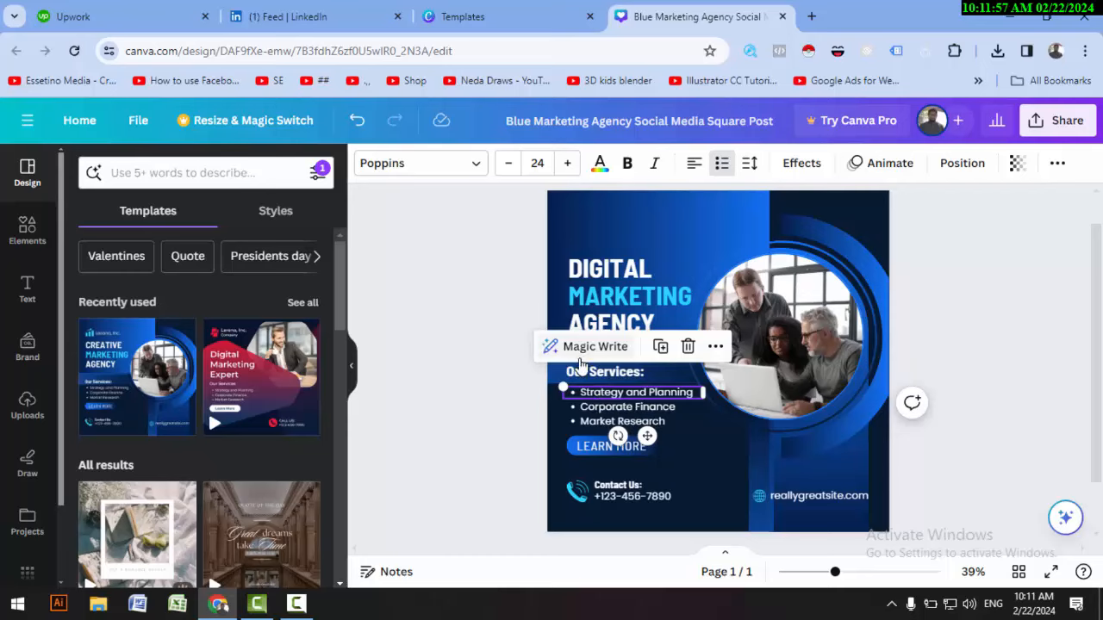
pyautogui.click(964, 433)
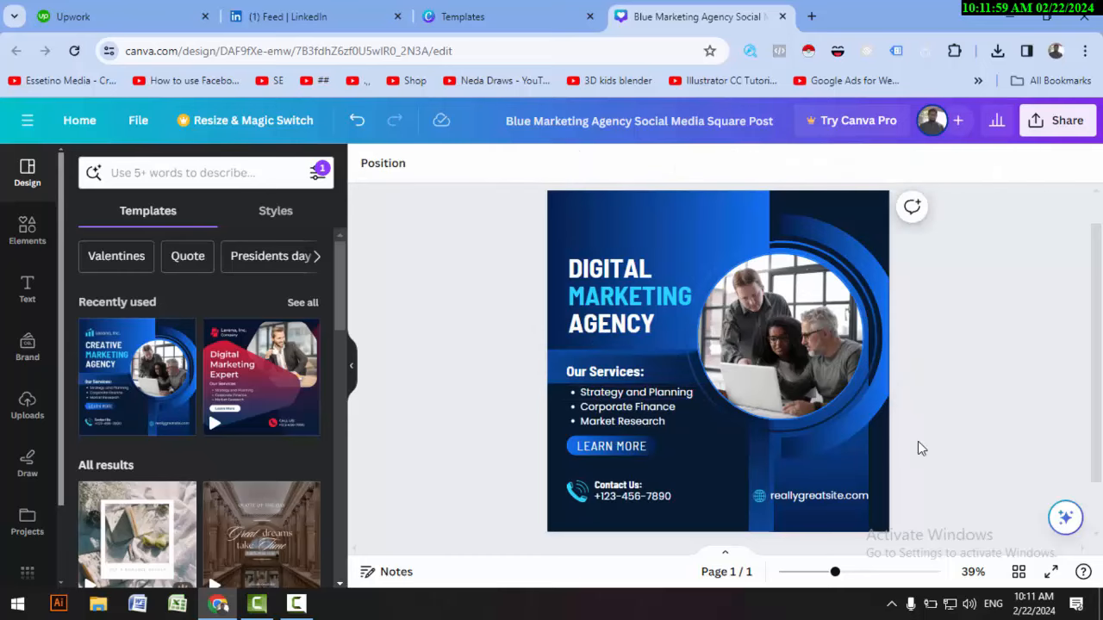
# - Delete the "LEARN MORE" text and the rounded blue shape behind it
pyautogui.click(641, 447)
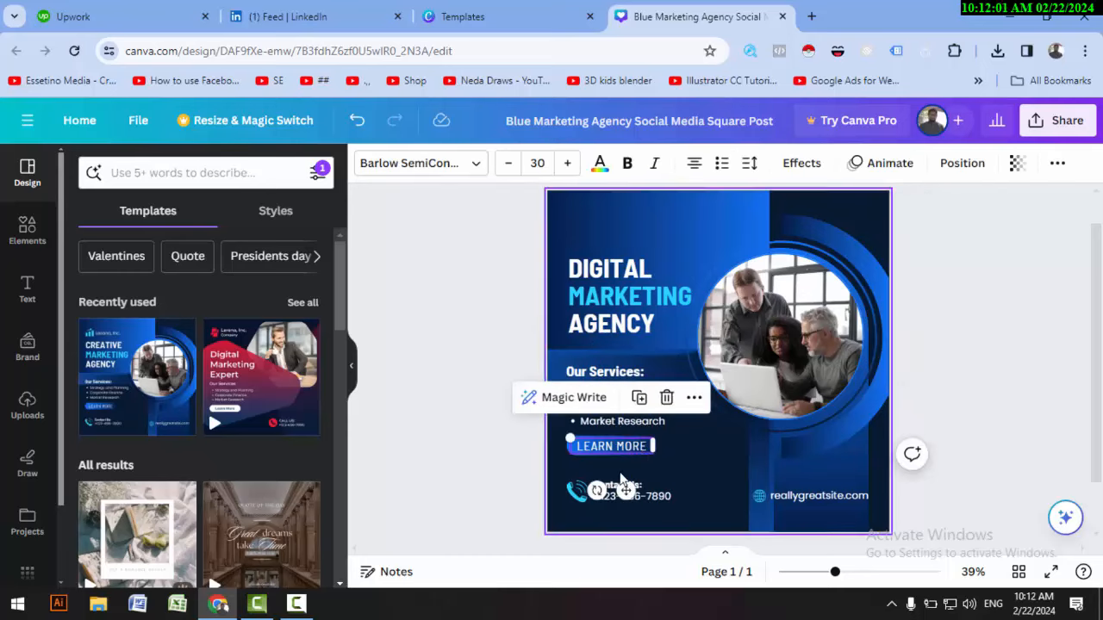
pyautogui.click(971, 413)
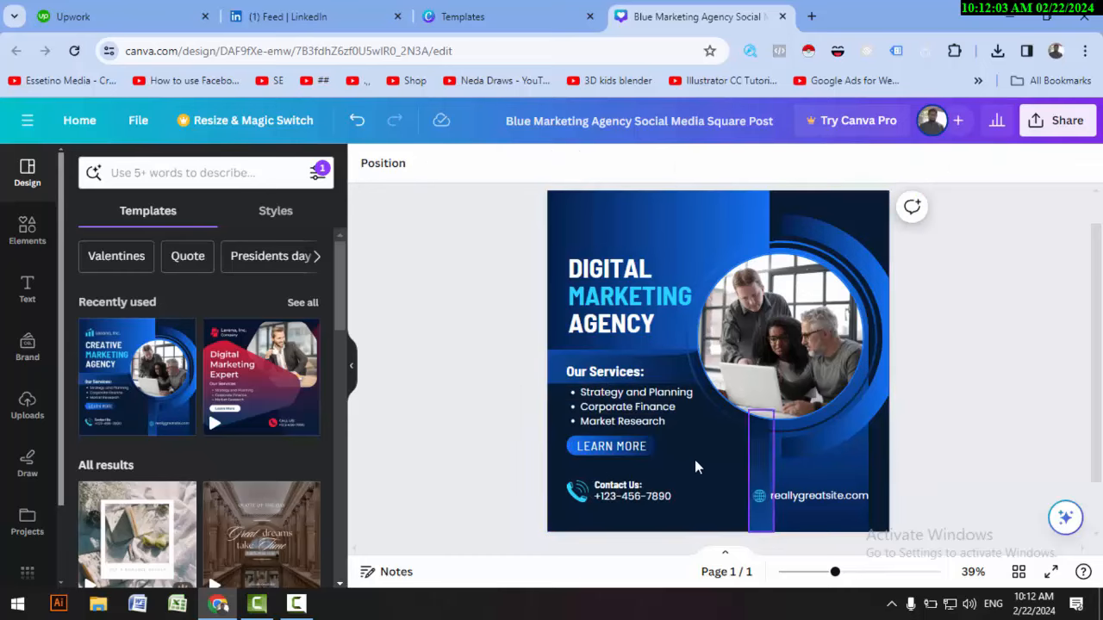
pyautogui.click(618, 448)
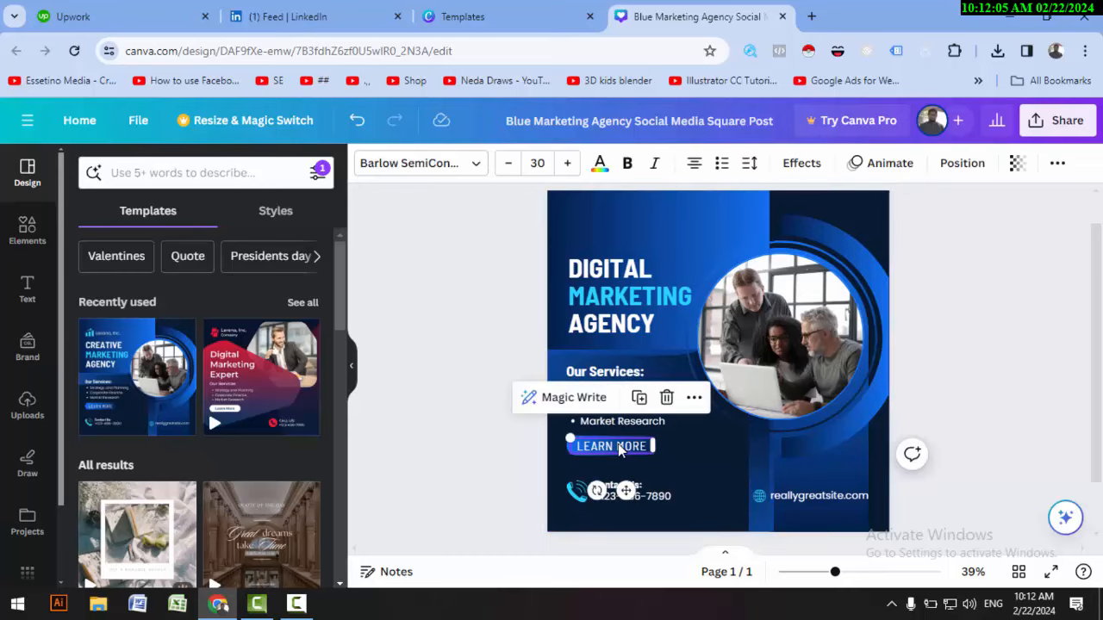
pyautogui.press('Delete')
pyautogui.click(615, 447)
pyautogui.press('Delete')
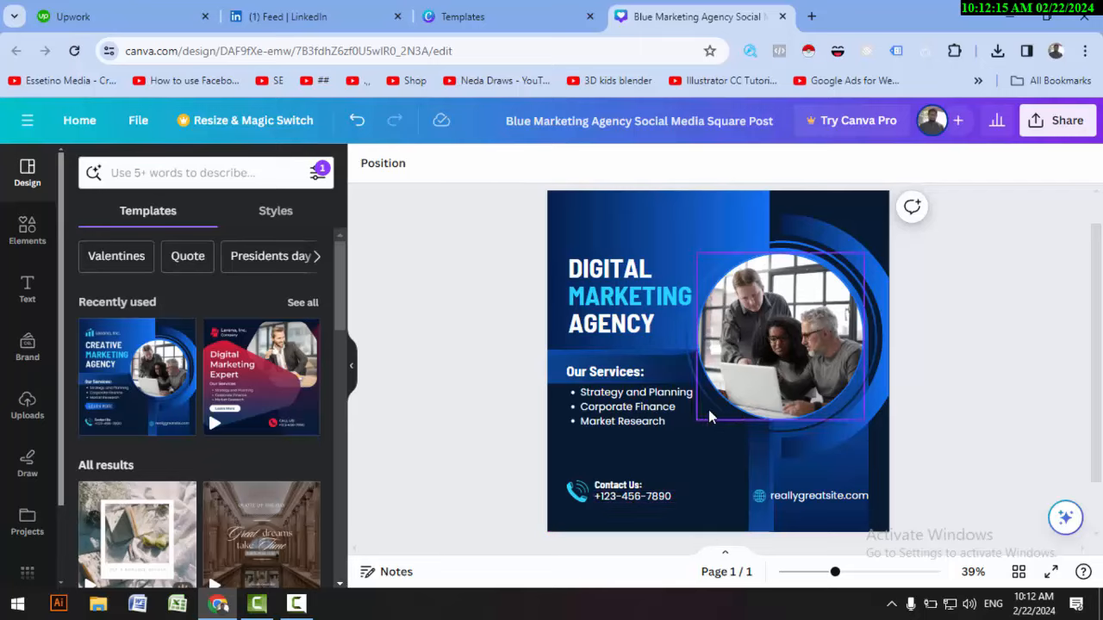
# - Look through the other templates offered in the editor, and close the design and the template preview
pyautogui.scroll(-5, 217, 377)
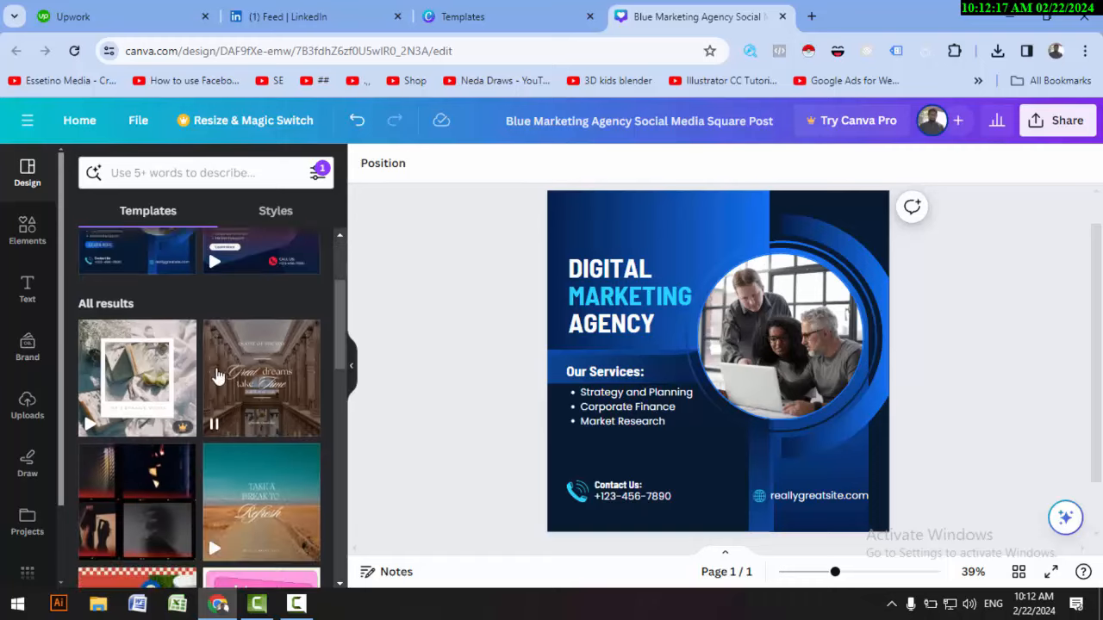
pyautogui.scroll(-10, 218, 377)
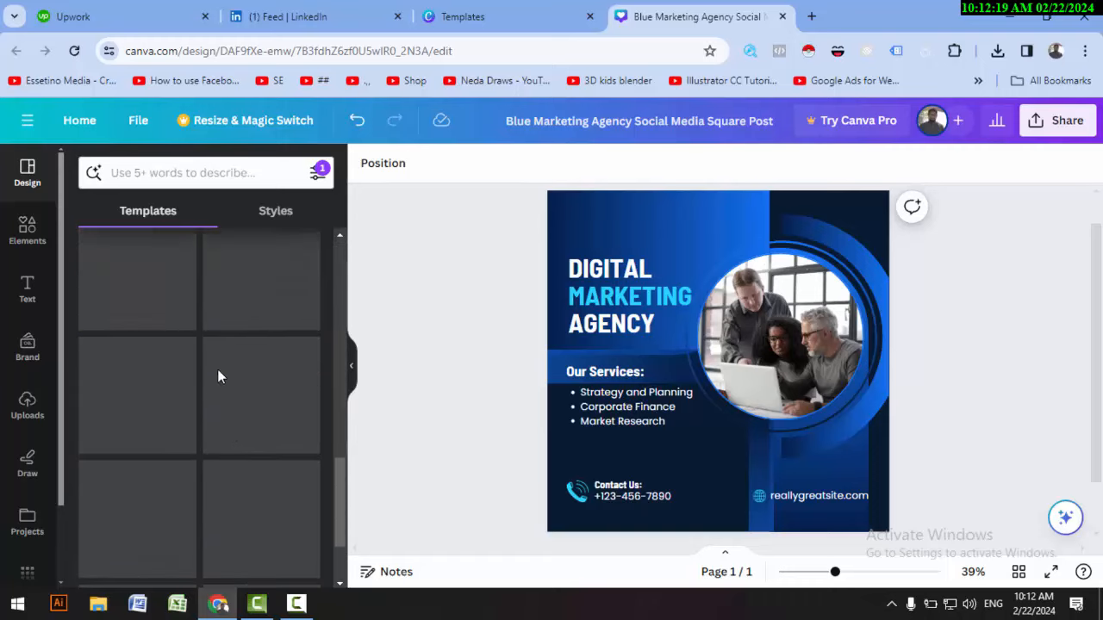
pyautogui.moveTo(340, 482); pyautogui.dragTo(326, 530)
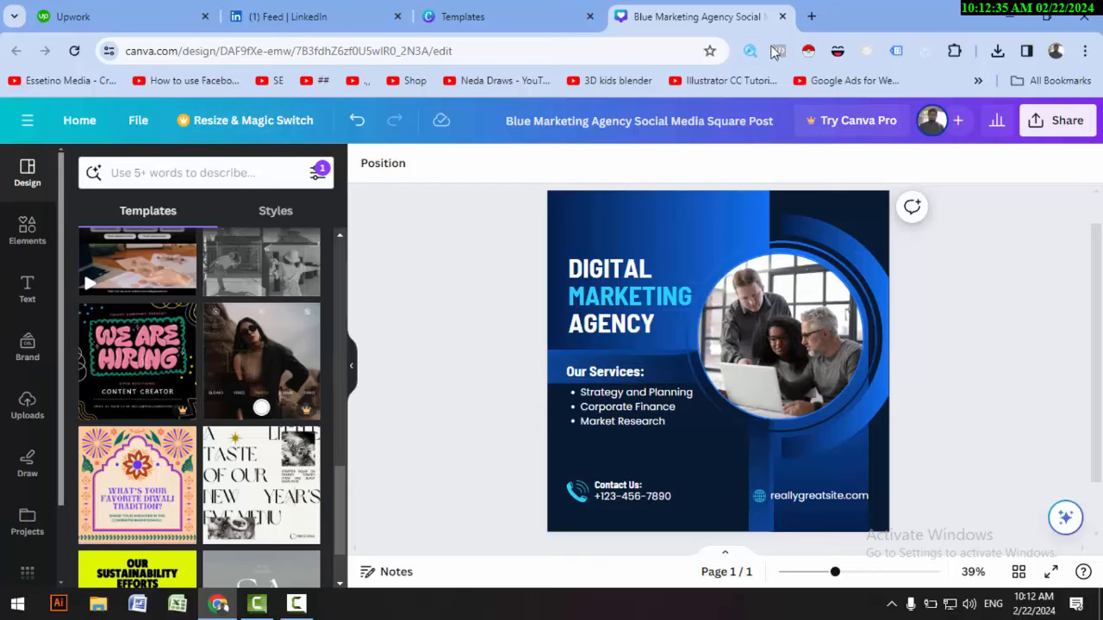
pyautogui.click(782, 17)
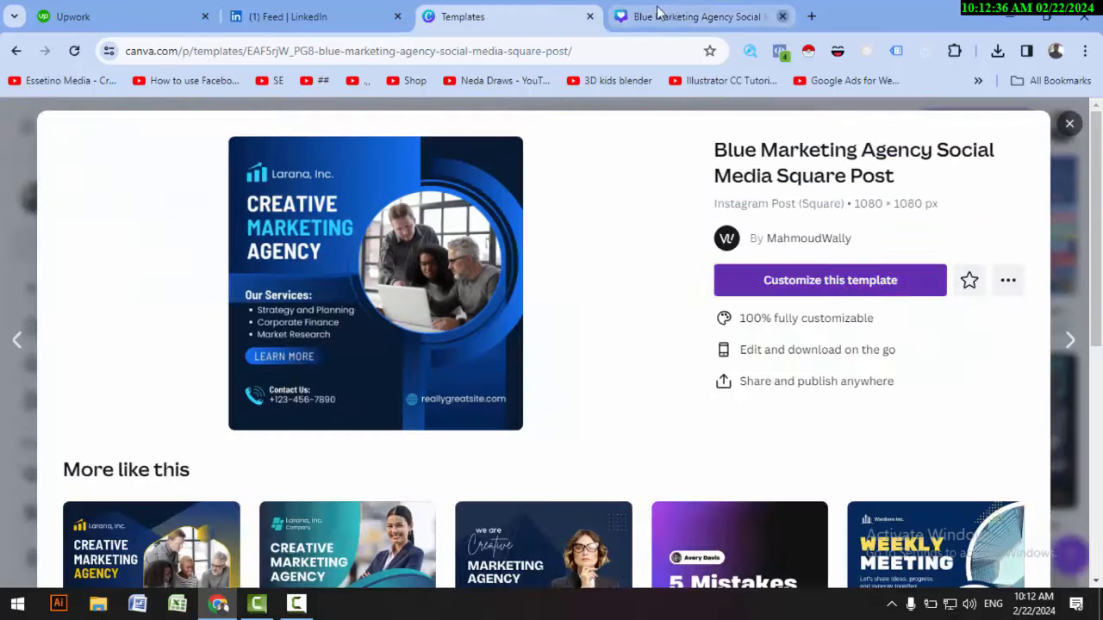
pyautogui.click(1069, 123)
# - Search the templates for "Instagram post" instead of "social media post"
pyautogui.moveTo(232, 125)
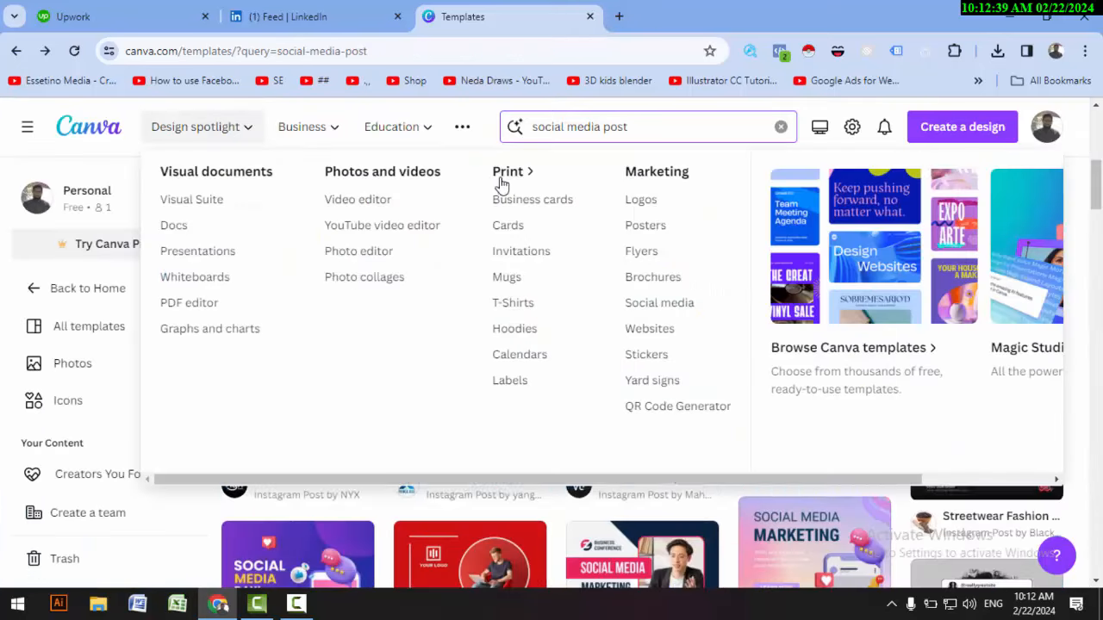
pyautogui.click(652, 126)
pyautogui.moveTo(652, 126); pyautogui.dragTo(509, 126)
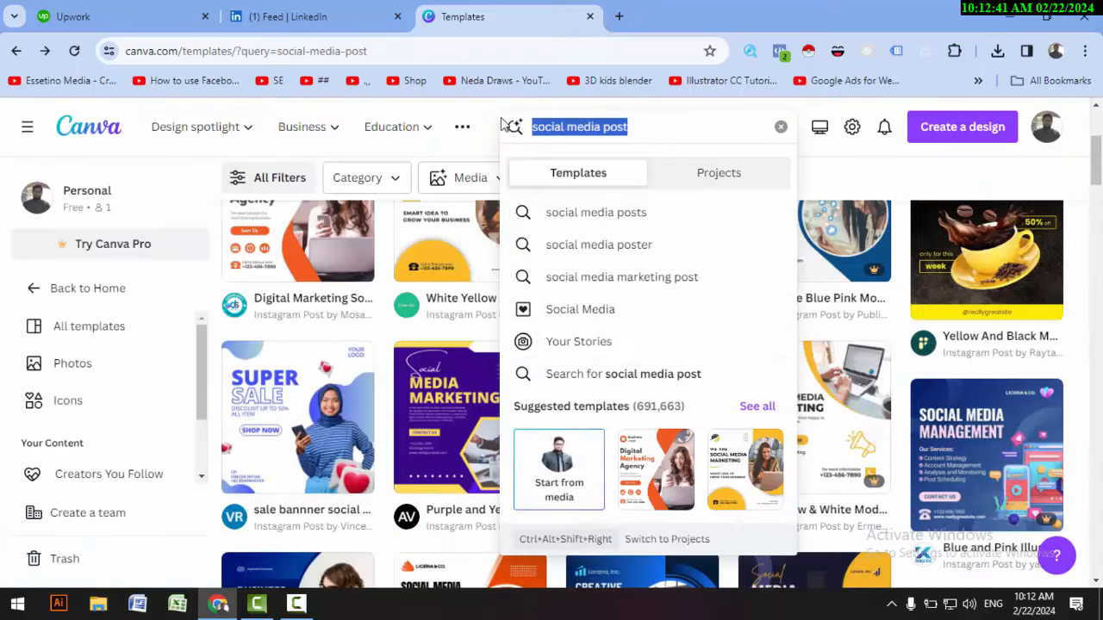
pyautogui.write('inst')
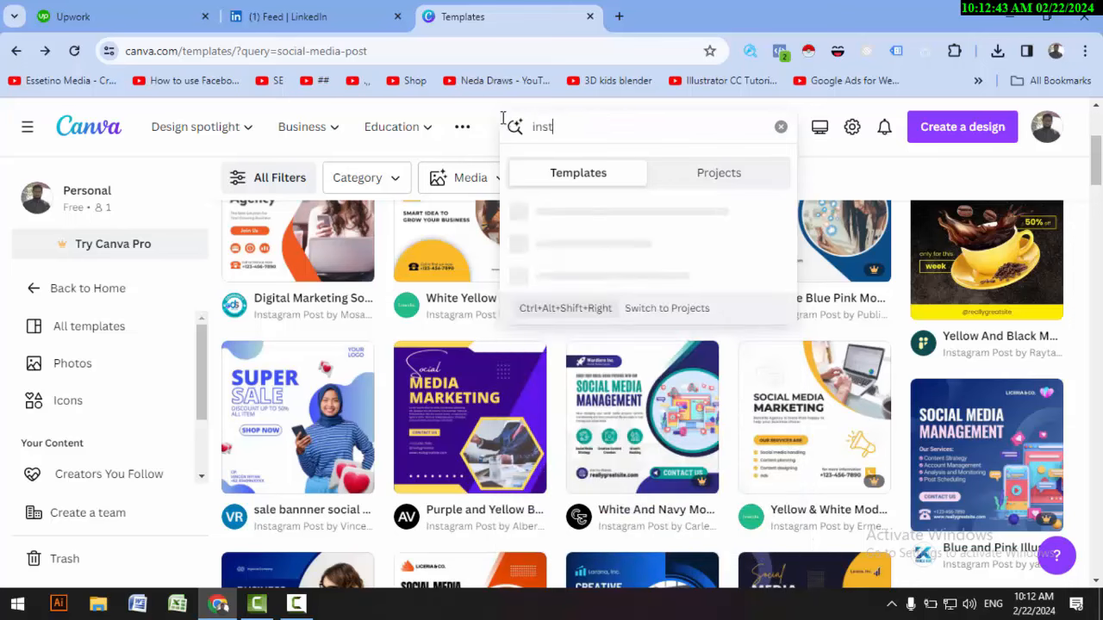
pyautogui.write('agram post')
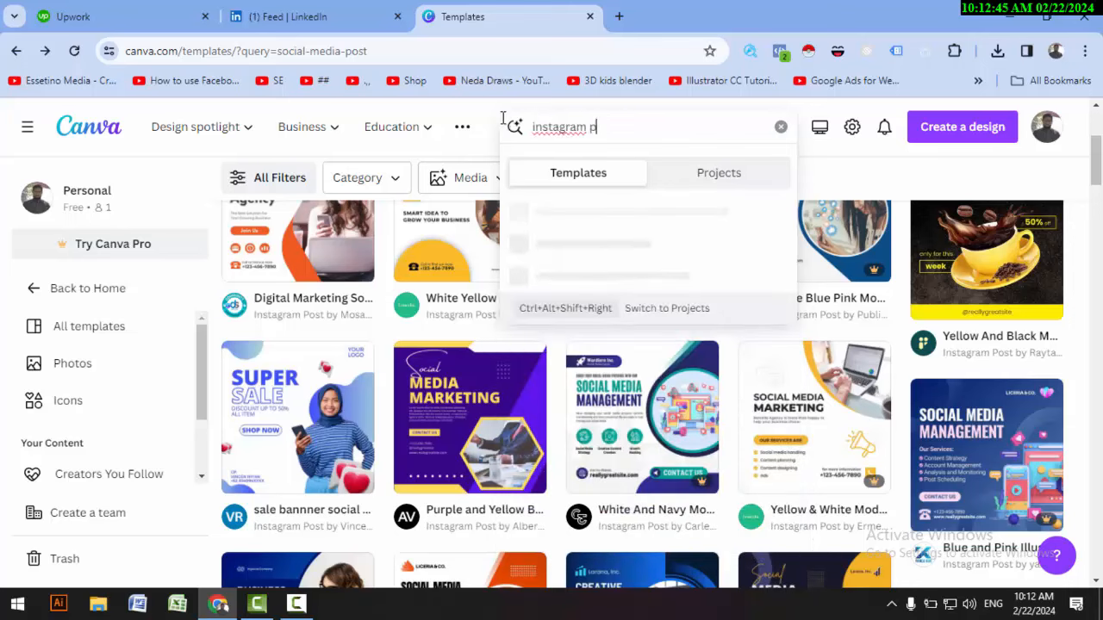
pyautogui.press('BackSpace')
pyautogui.press('BackSpace')
pyautogui.press('BackSpace')
pyautogui.press('BackSpace')
pyautogui.press('BackSpace')
pyautogui.press('BackSpace')
pyautogui.press('BackSpace')
pyautogui.press('BackSpace')
pyautogui.press('BackSpace')
pyautogui.press('BackSpace')
pyautogui.press('BackSpace')
pyautogui.press('BackSpace')
pyautogui.press('BackSpace')
pyautogui.press('BackSpace')
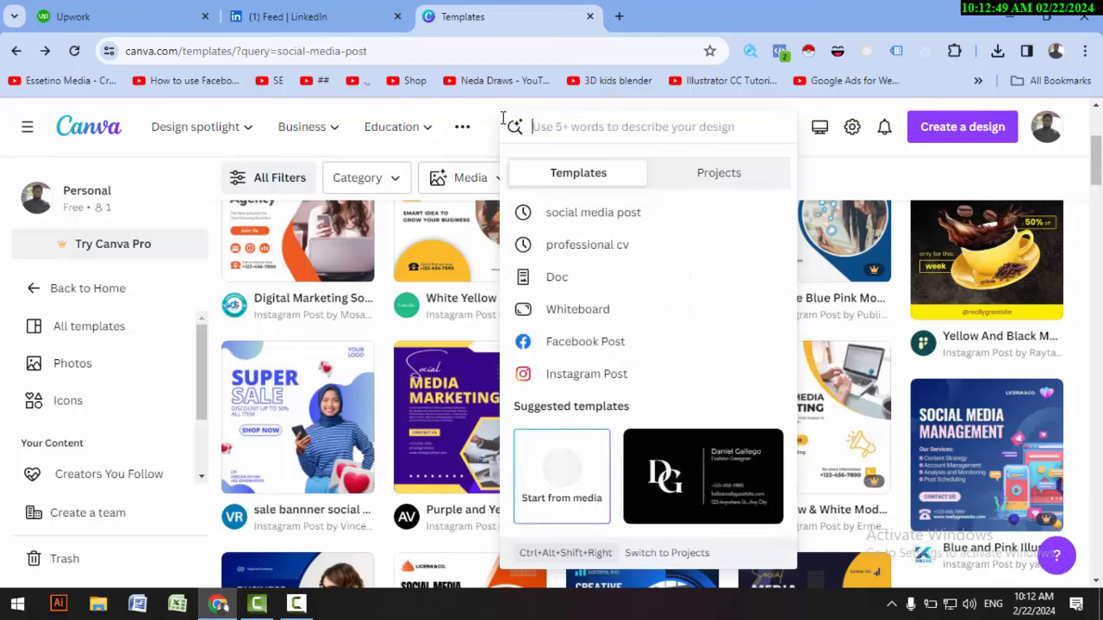
pyautogui.write('Instagram post')
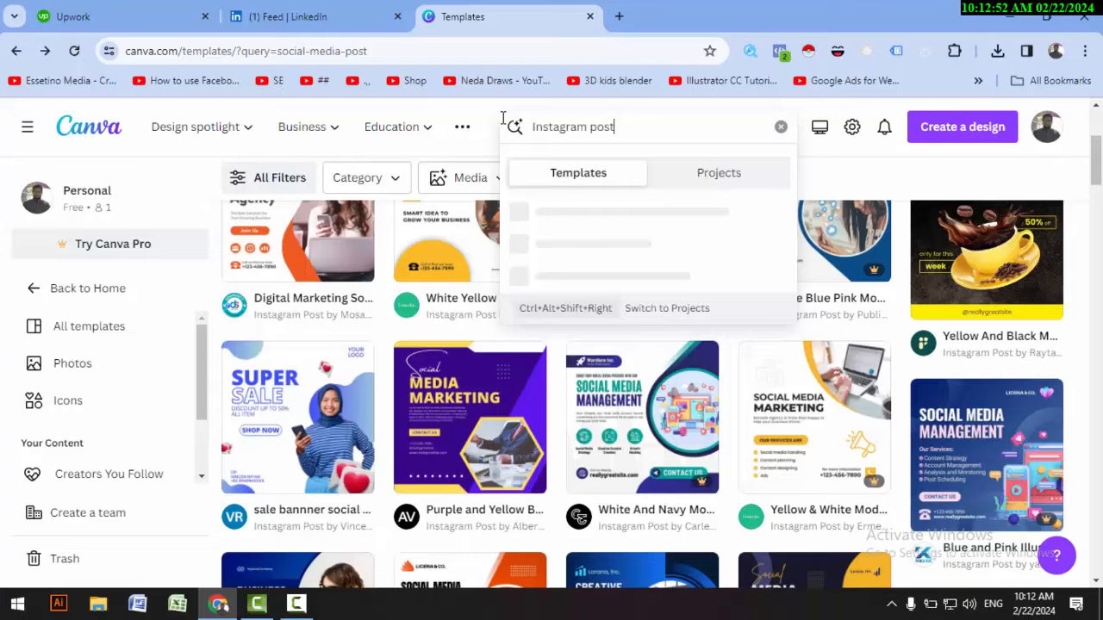
pyautogui.press('Return')
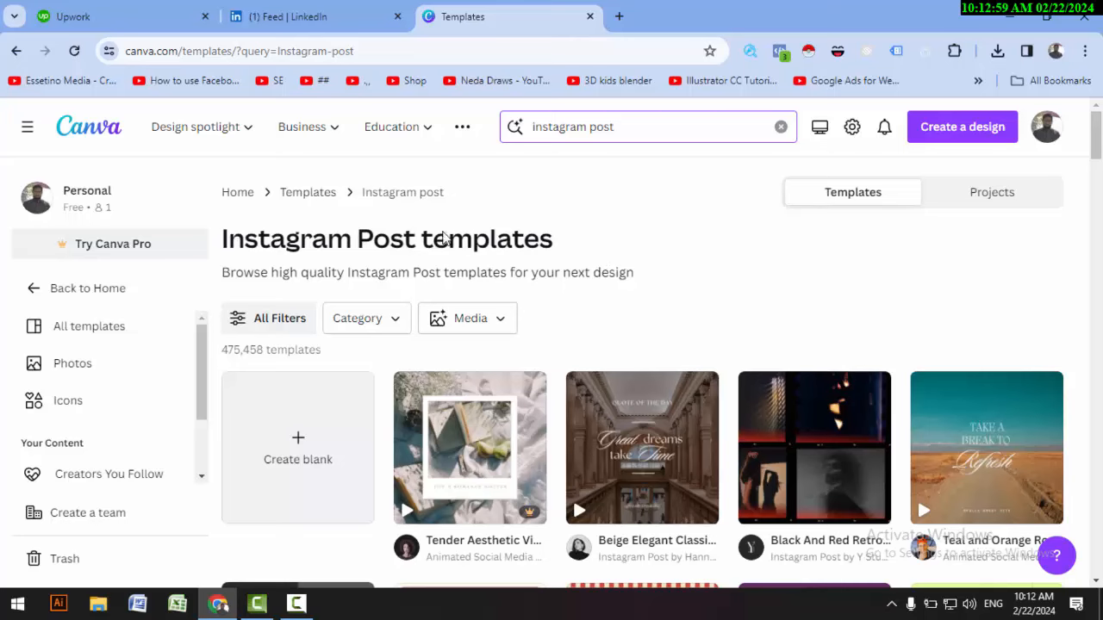
# - Browse the designs among the Instagram Post templates
pyautogui.scroll(-4, 439, 245)
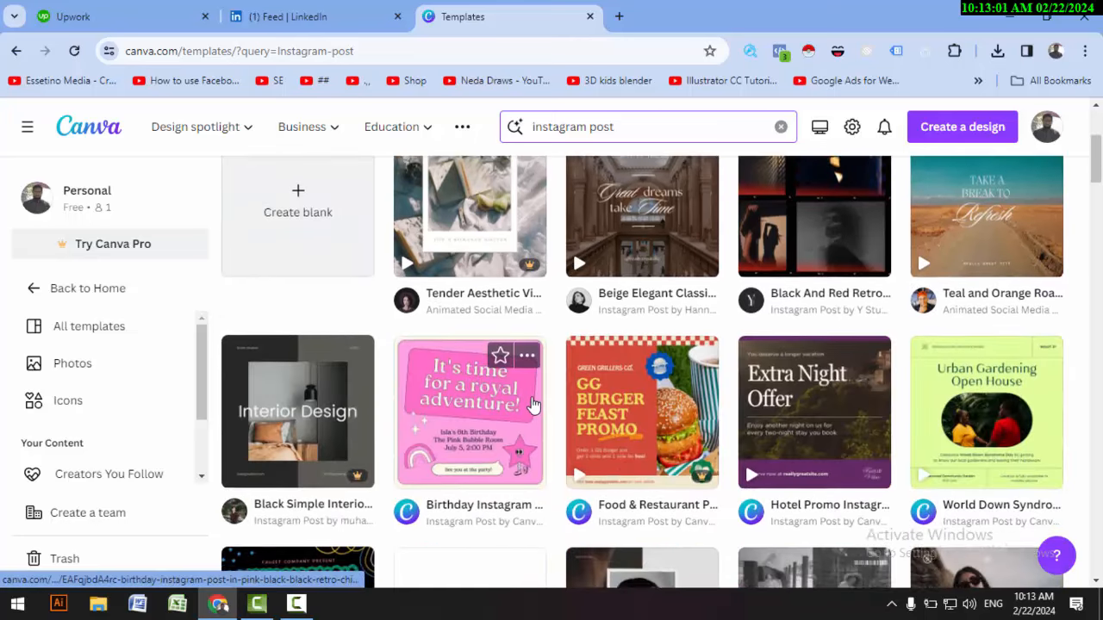
pyautogui.scroll(-2, 654, 379)
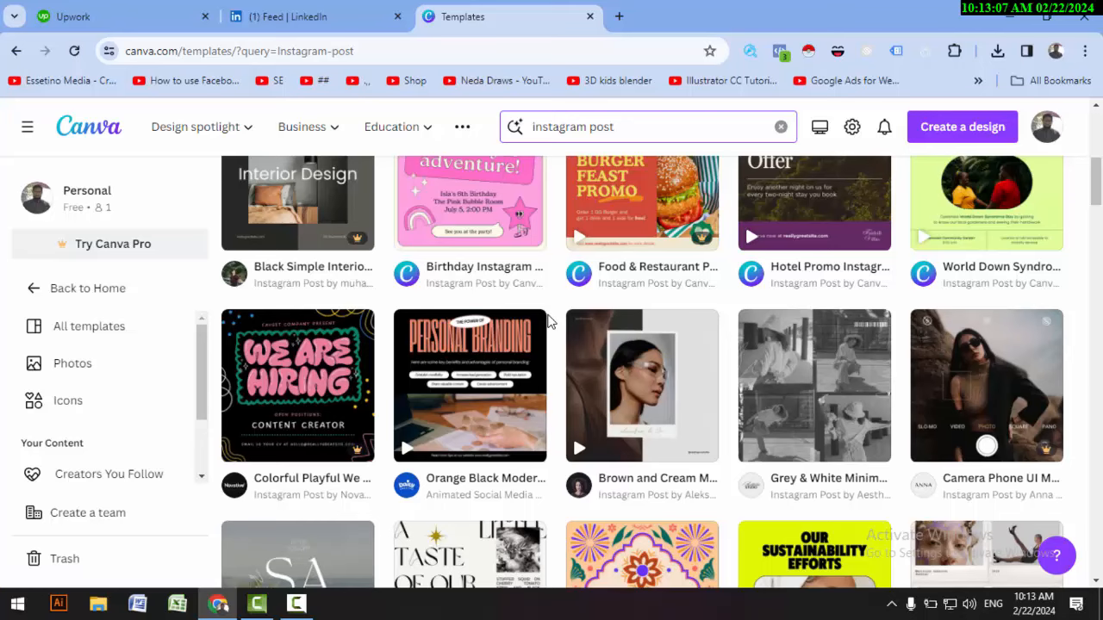
pyautogui.scroll(-2, 551, 321)
pyautogui.scroll(-2, 552, 322)
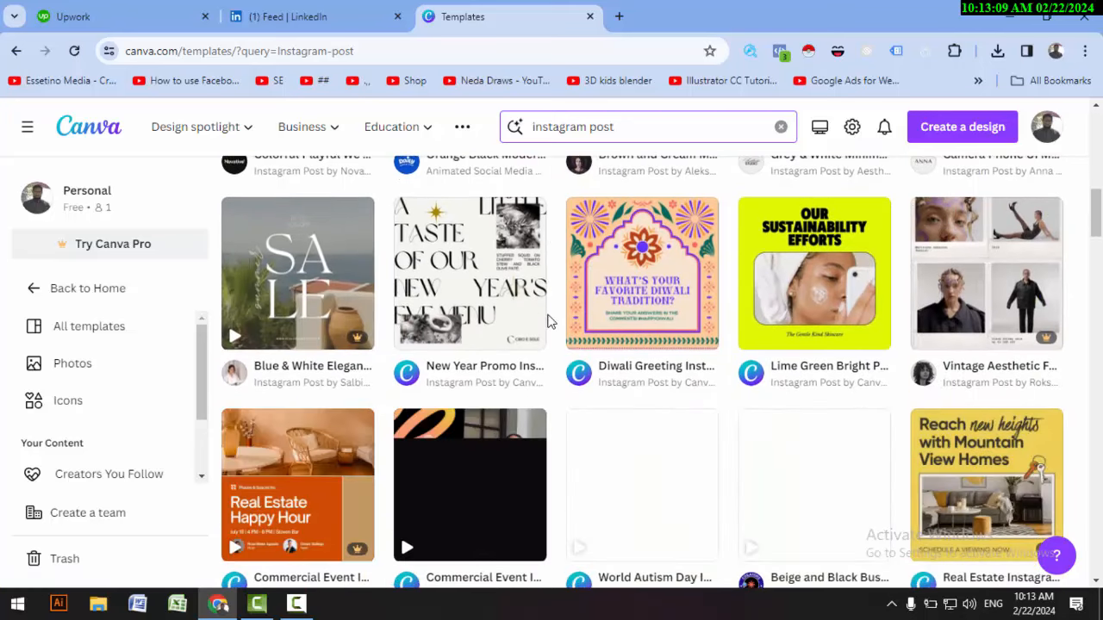
pyautogui.scroll(-2, 472, 405)
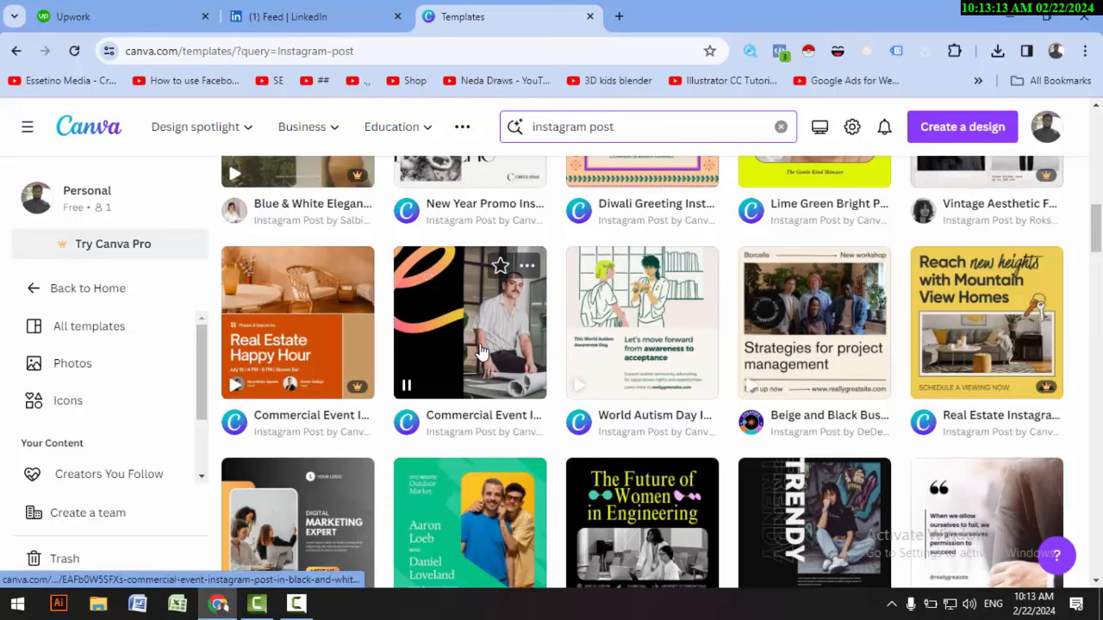
pyautogui.scroll(-2, 465, 355)
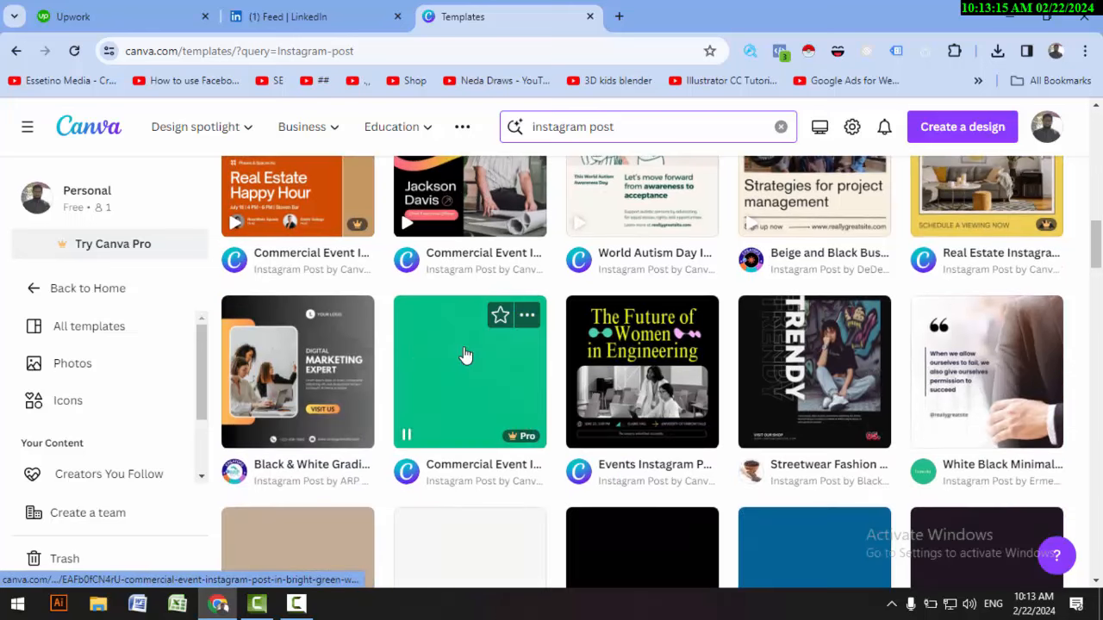
# - Start customizing the Blue Modern & Minimalist Business Marketing Agency template, found among designs similar to the Black & White Gradient Digital Marketing post
pyautogui.click(303, 386)
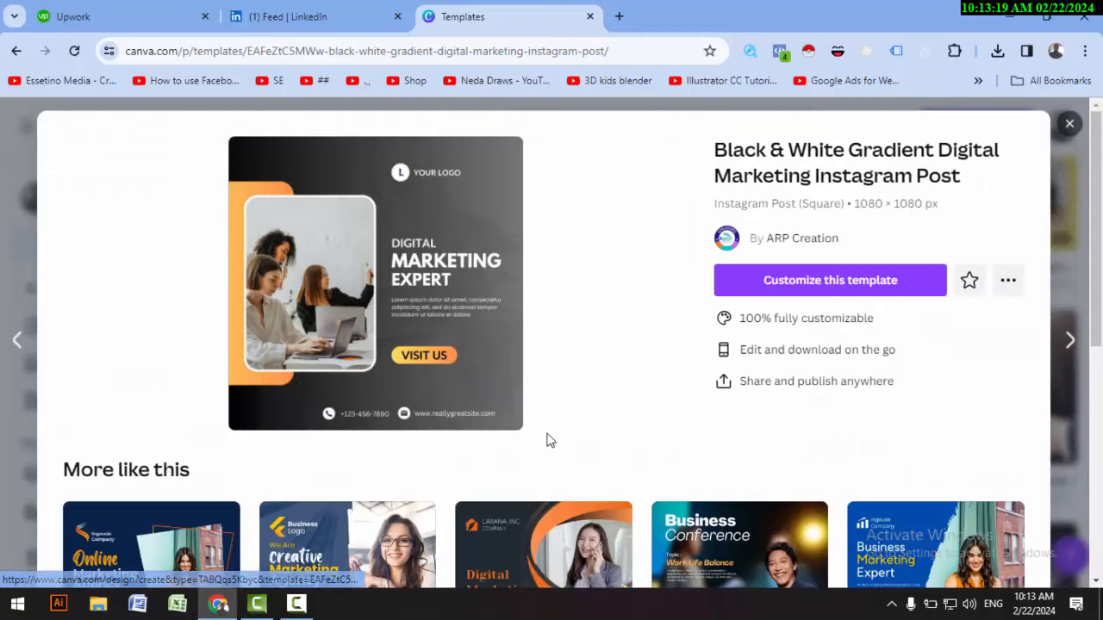
pyautogui.scroll(-4, 447, 355)
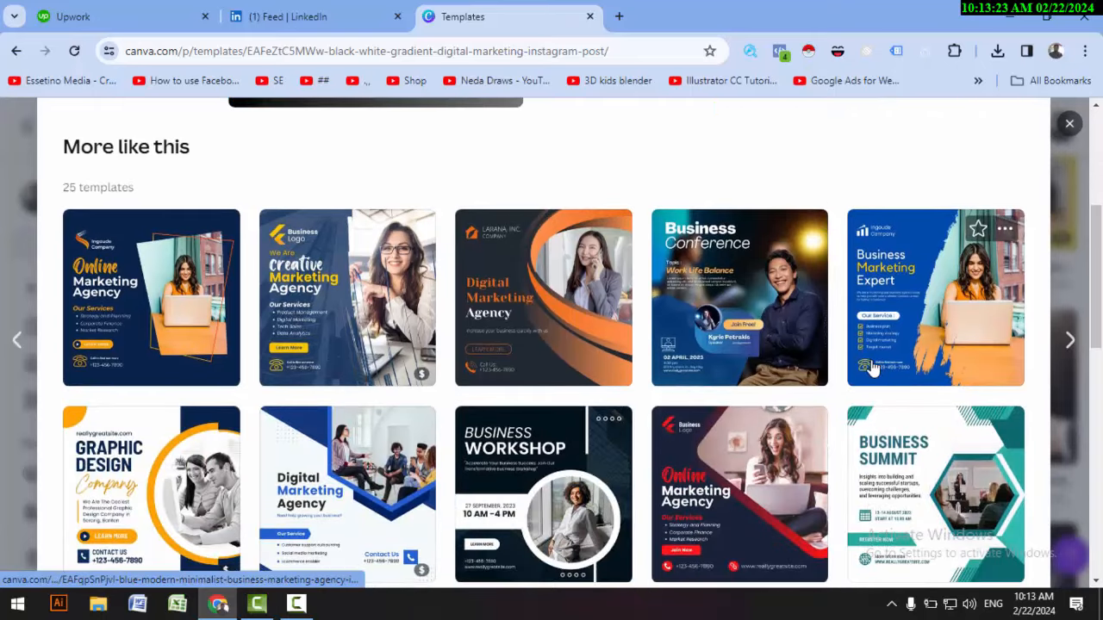
pyautogui.click(938, 326)
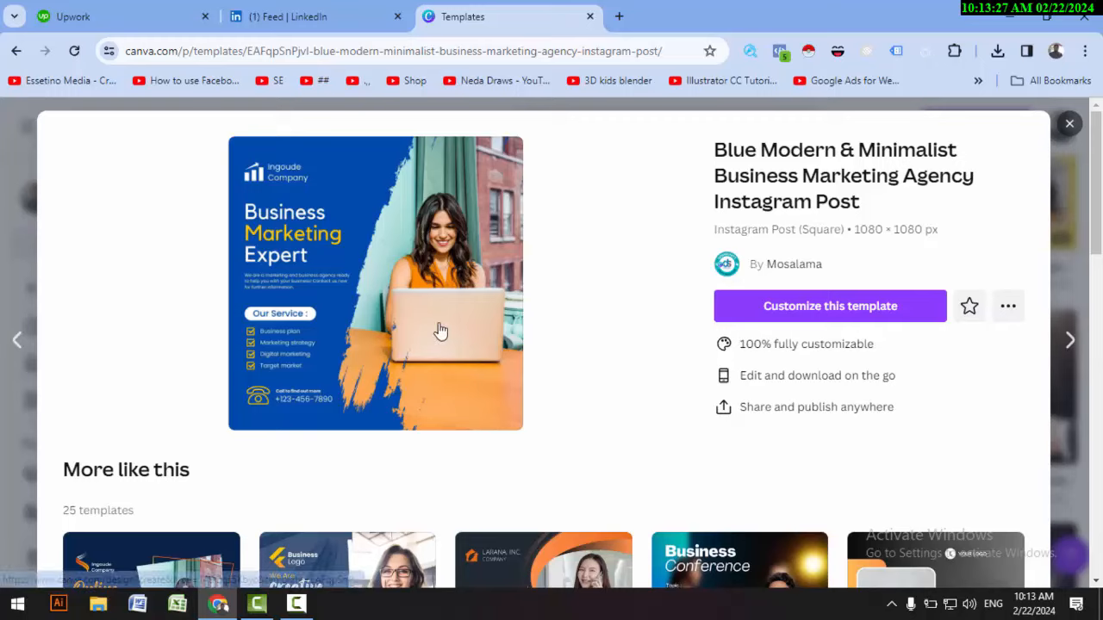
pyautogui.click(825, 308)
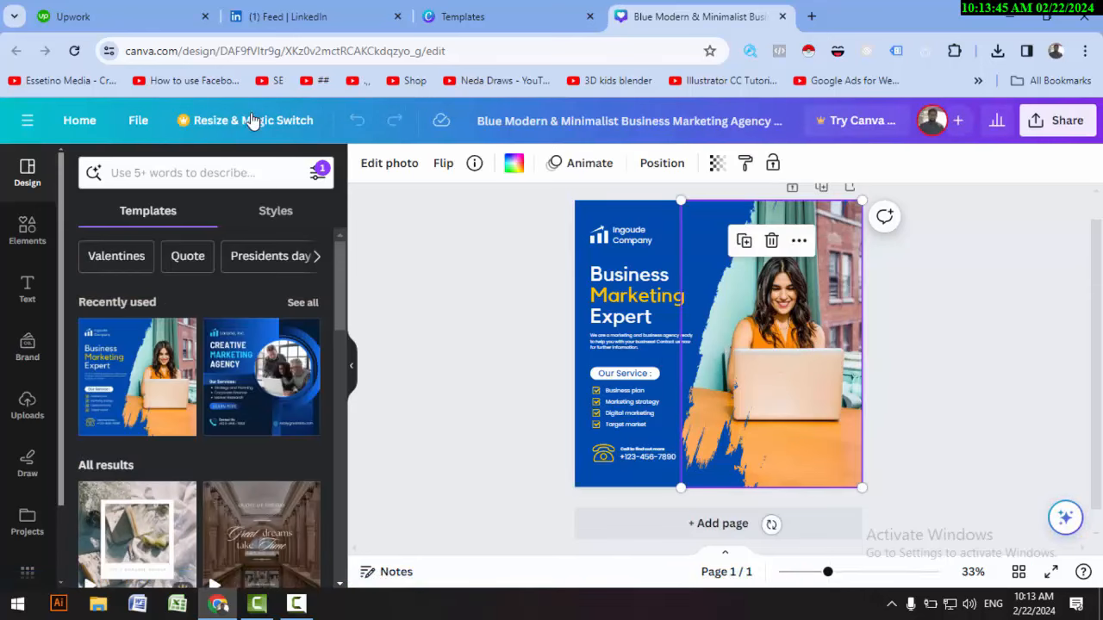
pyautogui.click(993, 291)
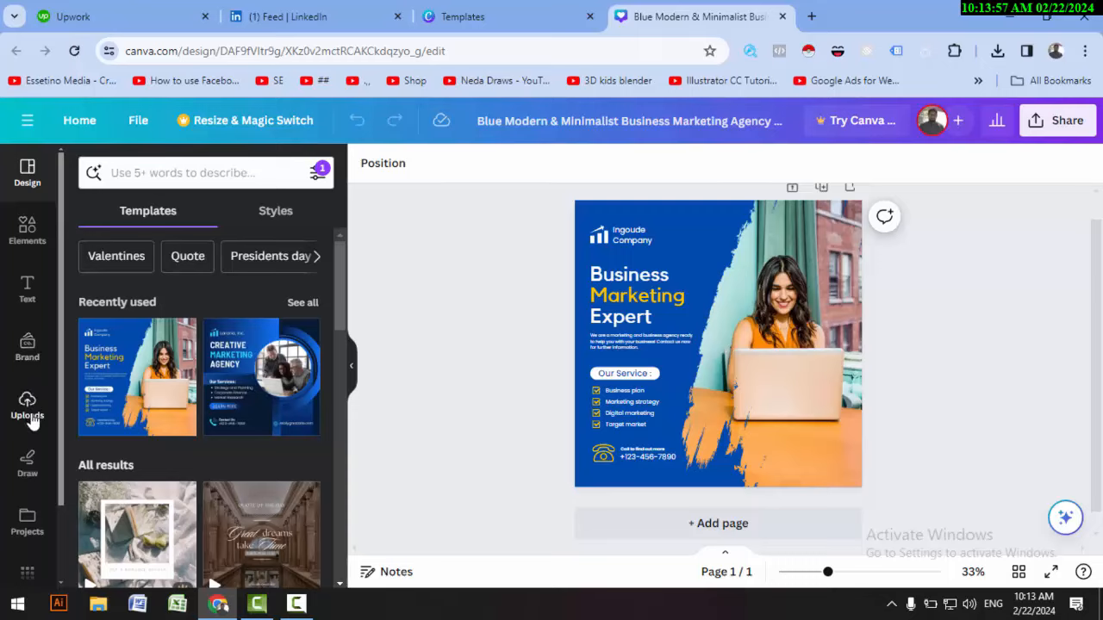
# - Look over the editor's tool sections and the template suggestions offered for the design
pyautogui.scroll(-2, 26, 448)
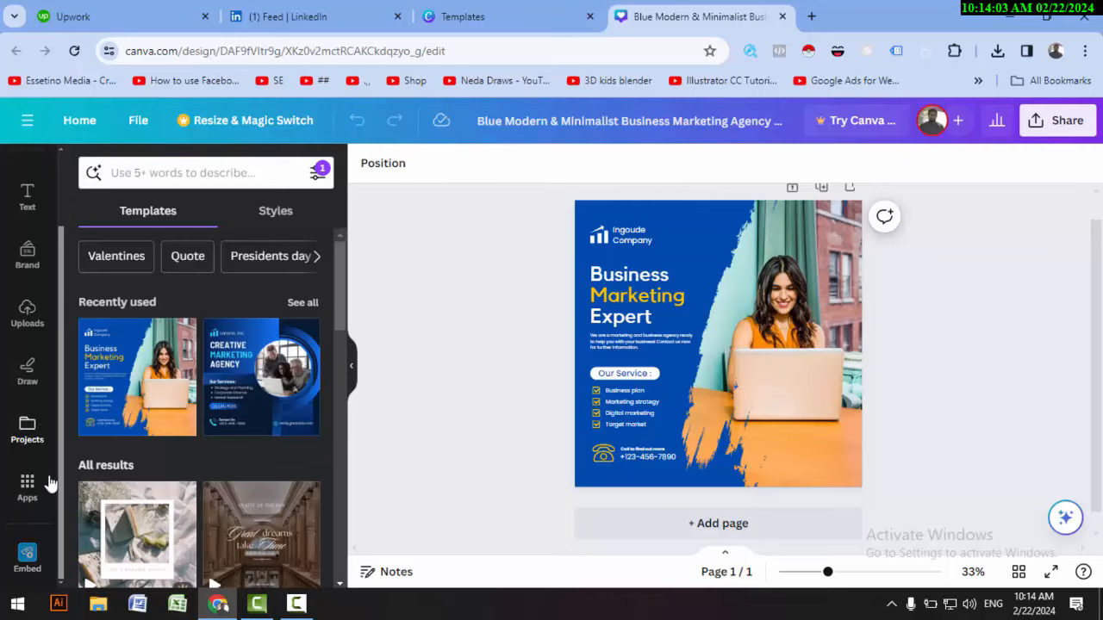
pyautogui.scroll(2, 31, 414)
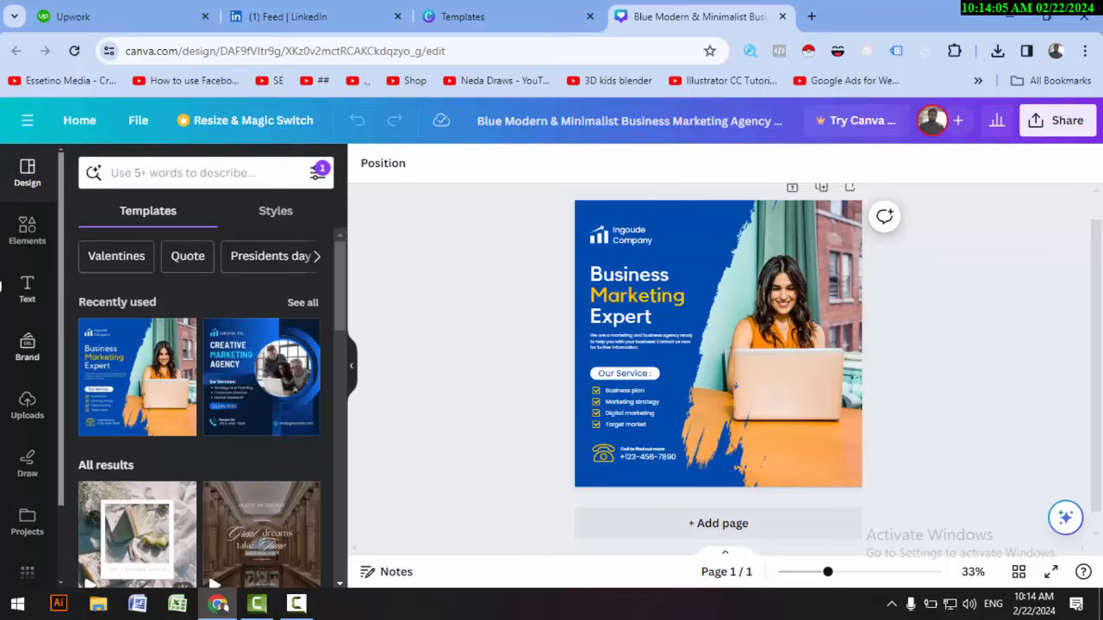
pyautogui.click(18, 180)
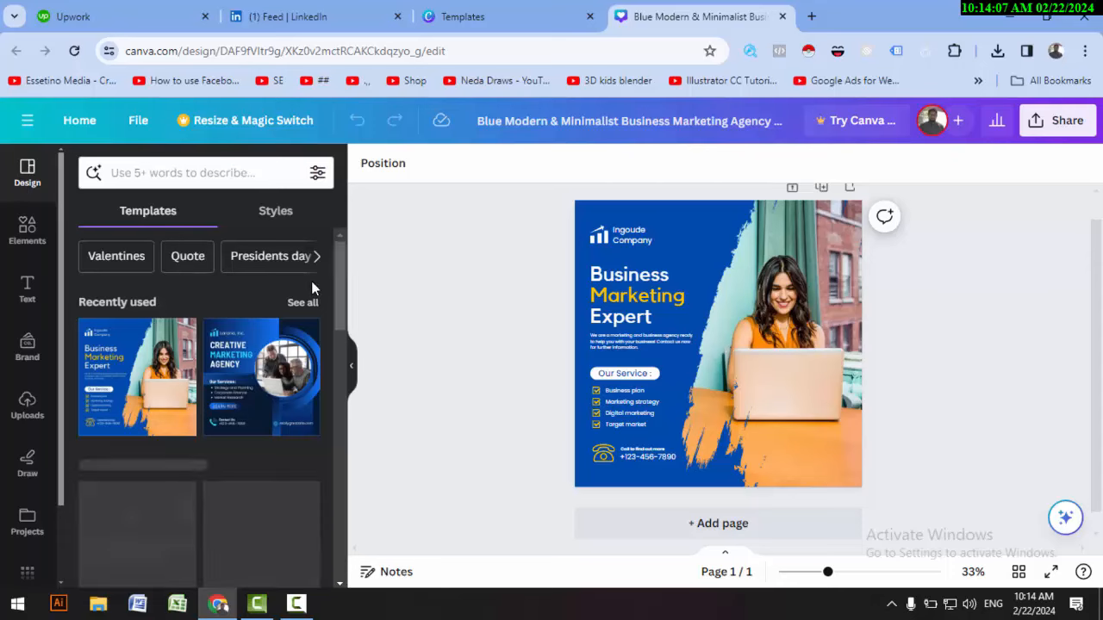
pyautogui.moveTo(336, 274); pyautogui.dragTo(324, 562)
pyautogui.scroll(-1, 324, 561)
pyautogui.moveTo(344, 473); pyautogui.dragTo(354, 259)
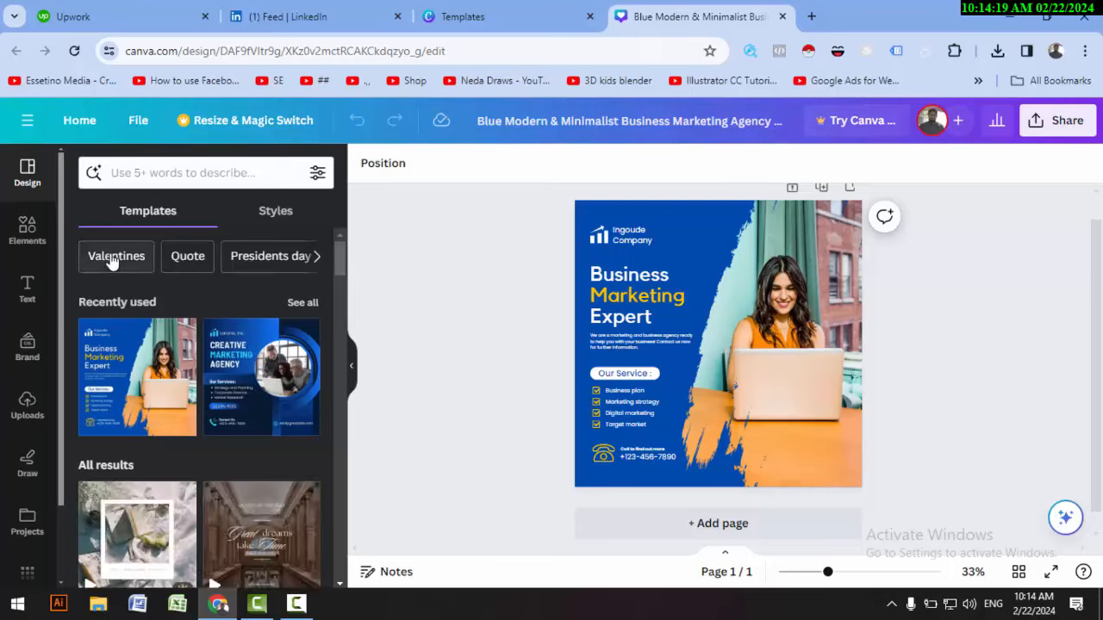
# - Browse the suggested Quote templates, and the ones under Motivational quotes
pyautogui.click(183, 257)
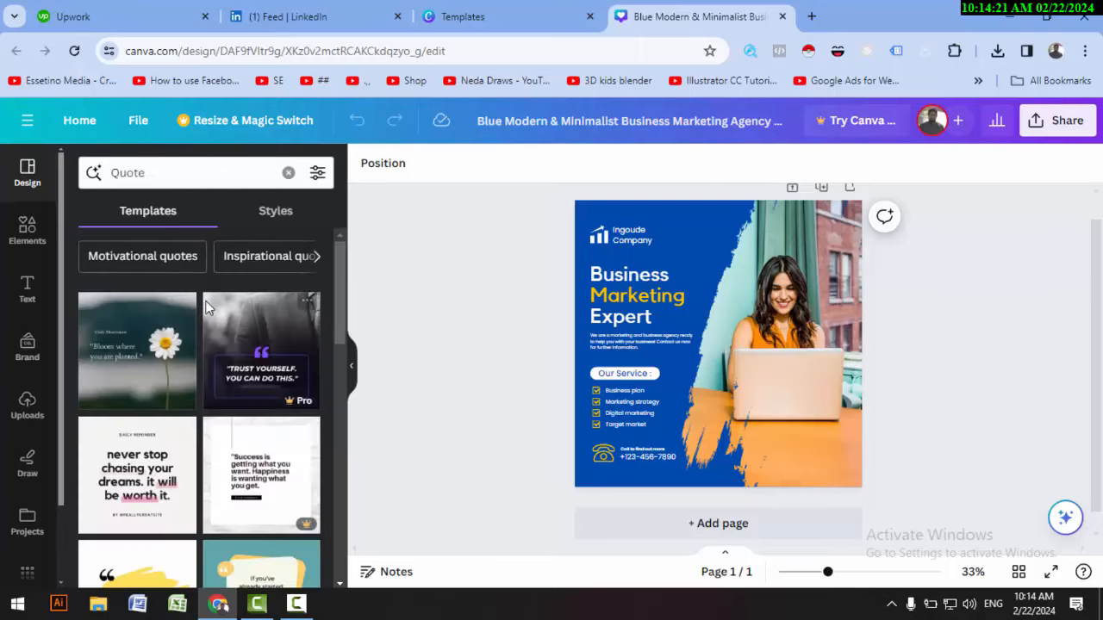
pyautogui.scroll(-2, 197, 356)
pyautogui.scroll(2, 197, 357)
pyautogui.click(131, 257)
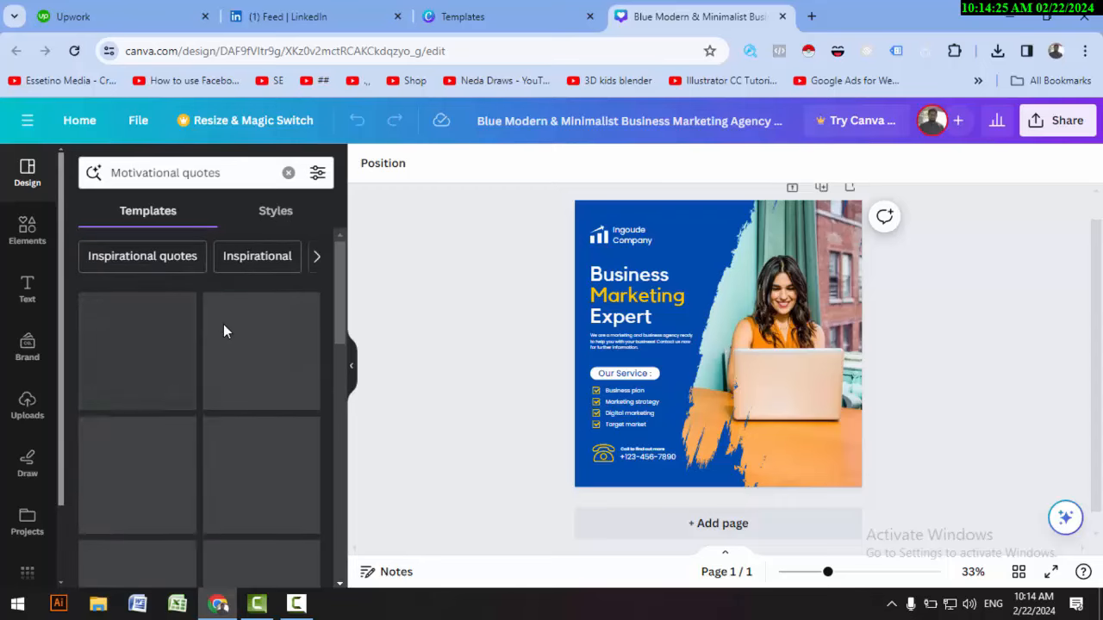
pyautogui.scroll(-2, 220, 393)
pyautogui.scroll(-1, 220, 389)
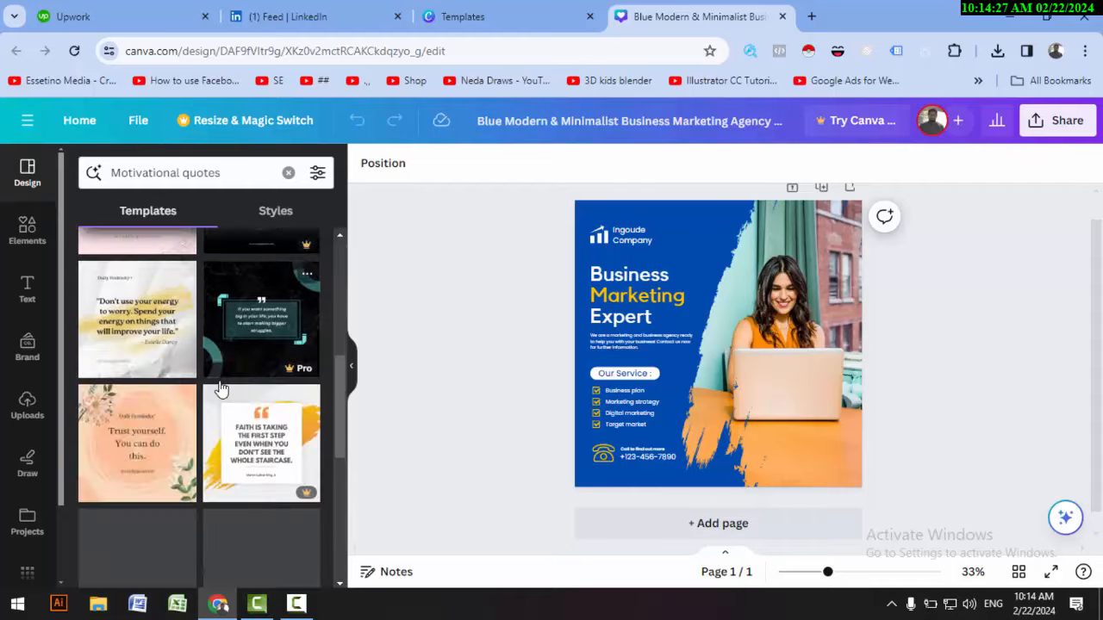
pyautogui.scroll(3, 224, 379)
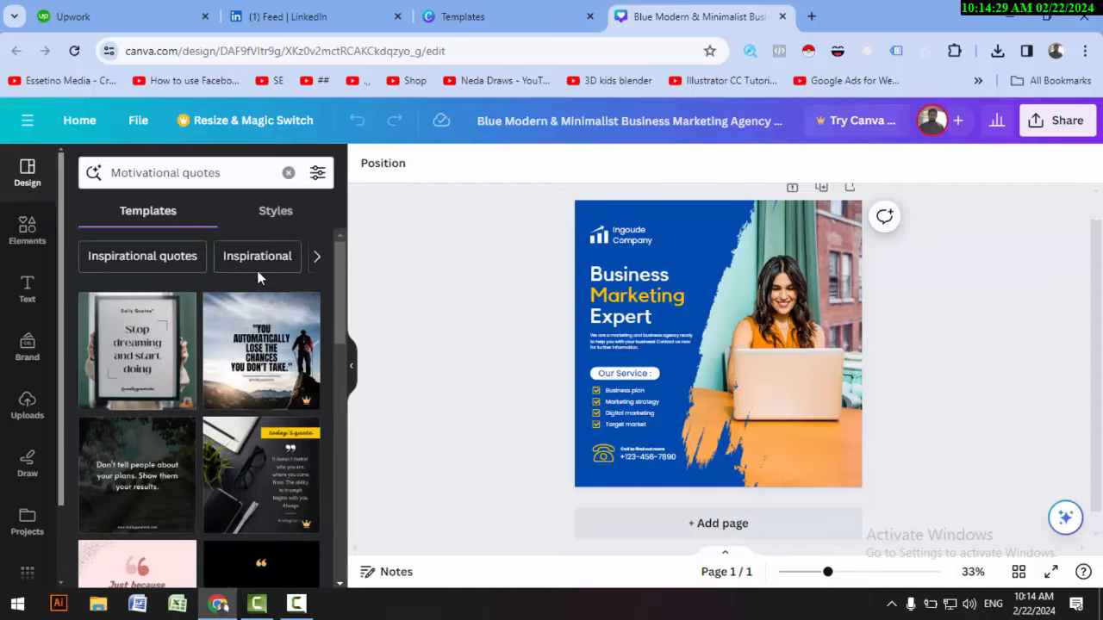
# - Switch the template suggestions to Inspirational and look through the designs
pyautogui.click(261, 260)
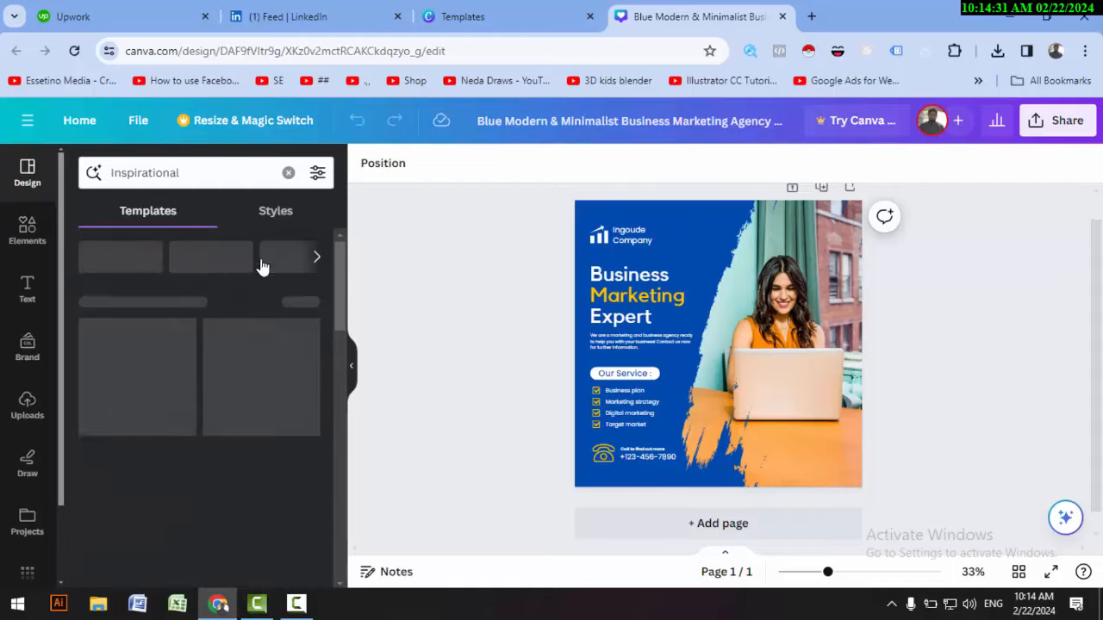
pyautogui.scroll(-3, 192, 401)
pyautogui.scroll(3, 191, 400)
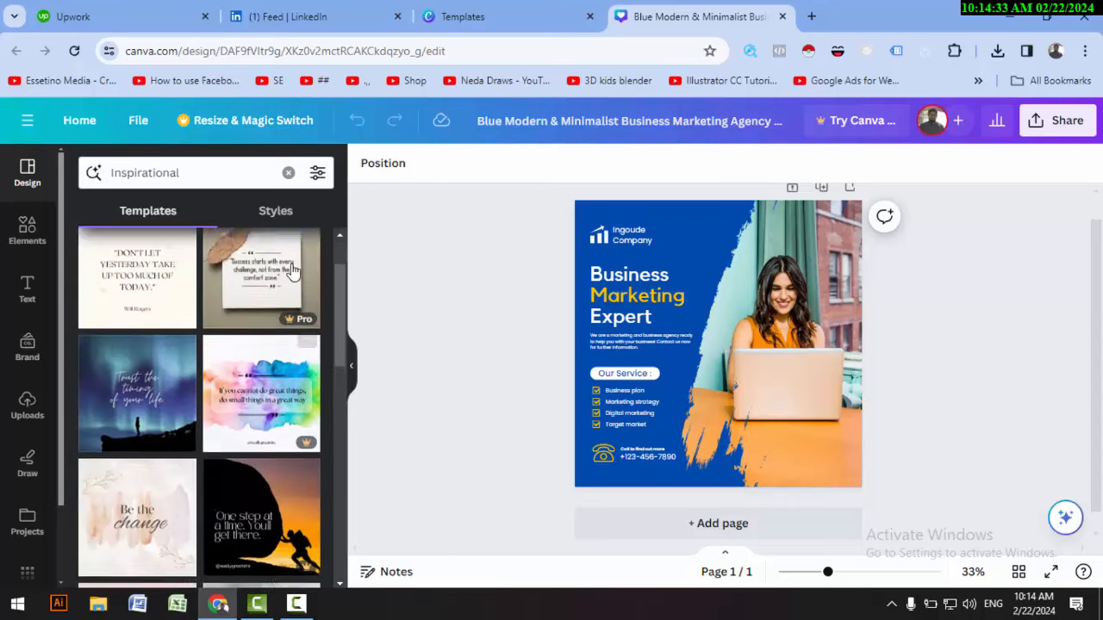
# - Filter the suggestions to Quote instagram posts, check the styles for that search, and look through its templates
pyautogui.click(314, 259)
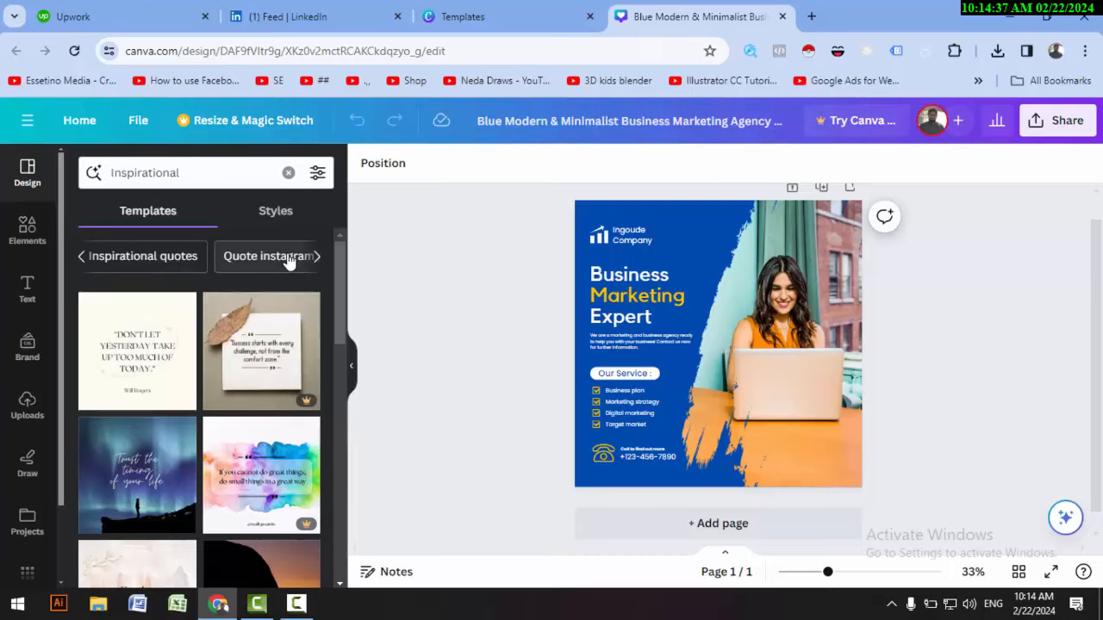
pyautogui.click(313, 257)
pyautogui.click(163, 255)
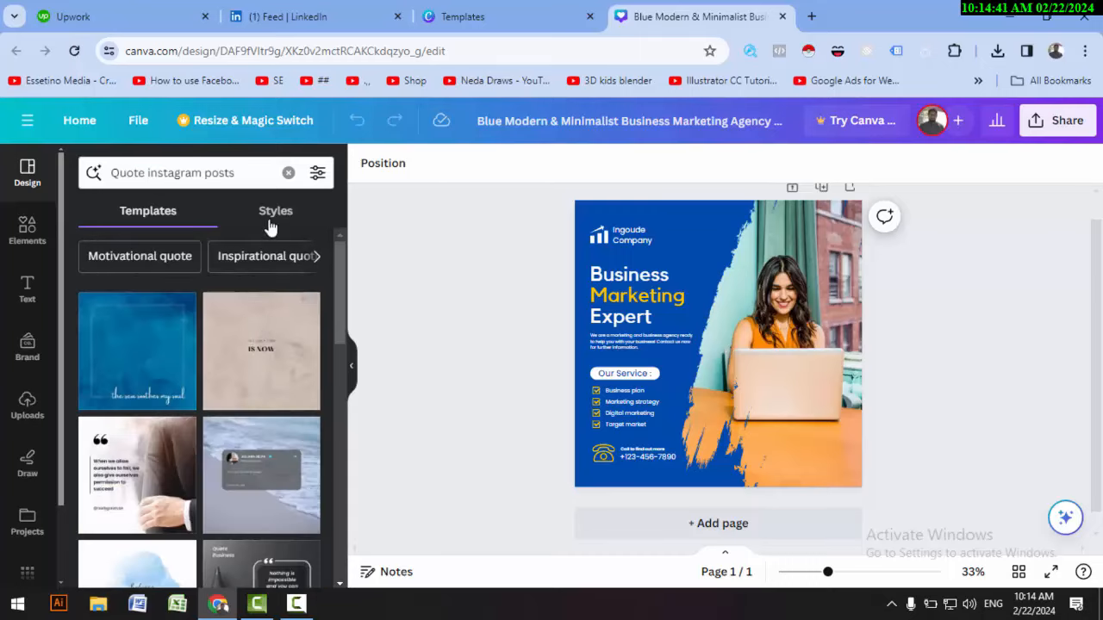
pyautogui.click(274, 212)
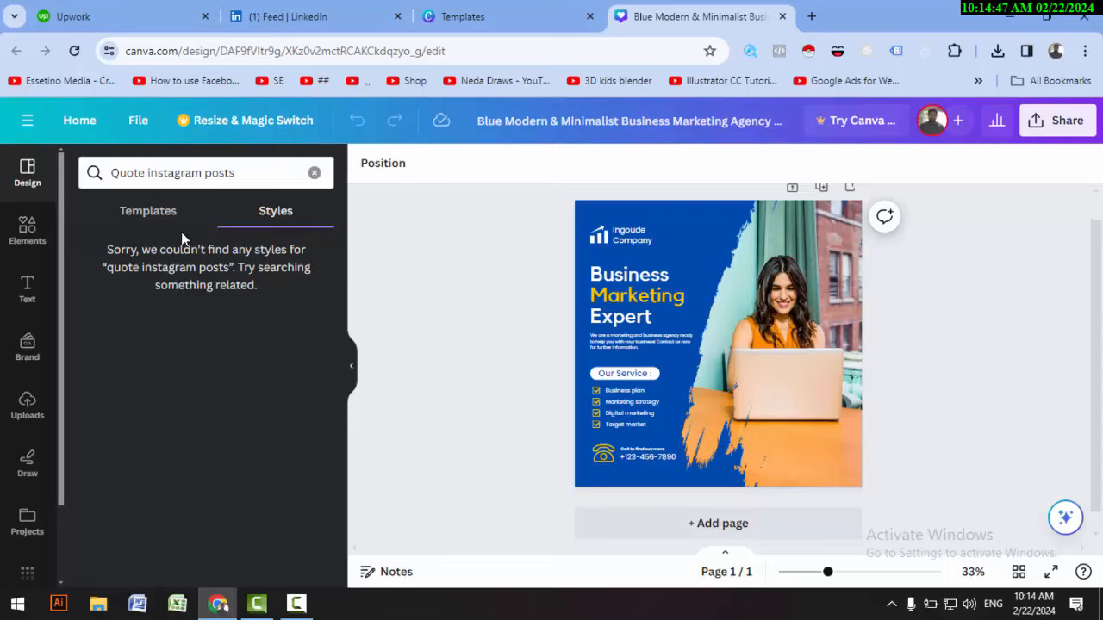
pyautogui.click(159, 228)
pyautogui.scroll(-5, 144, 419)
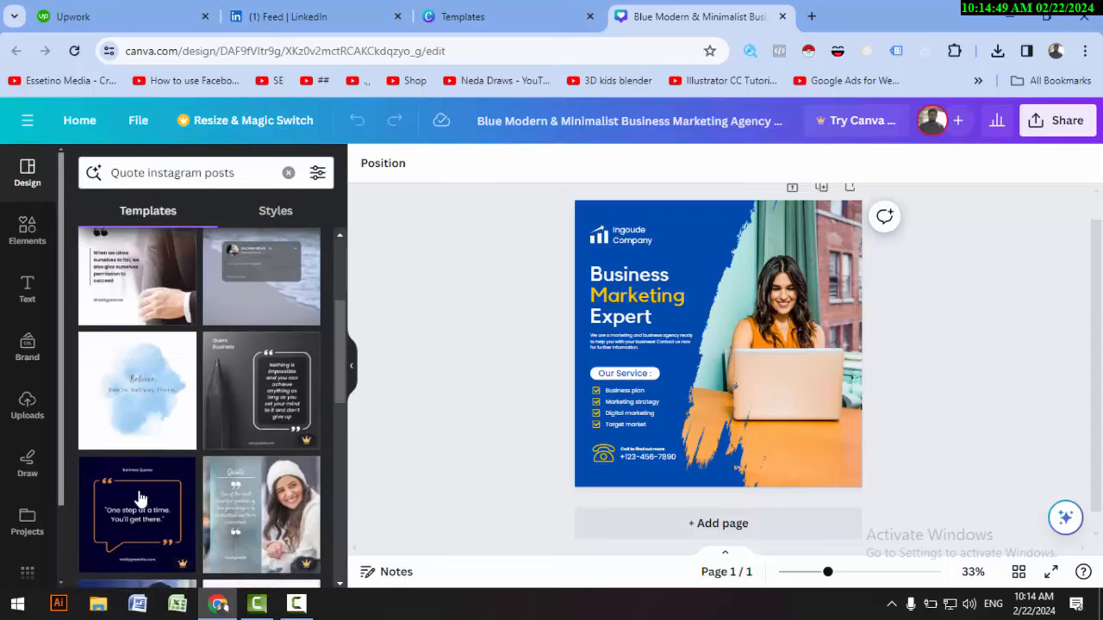
pyautogui.scroll(-3, 138, 497)
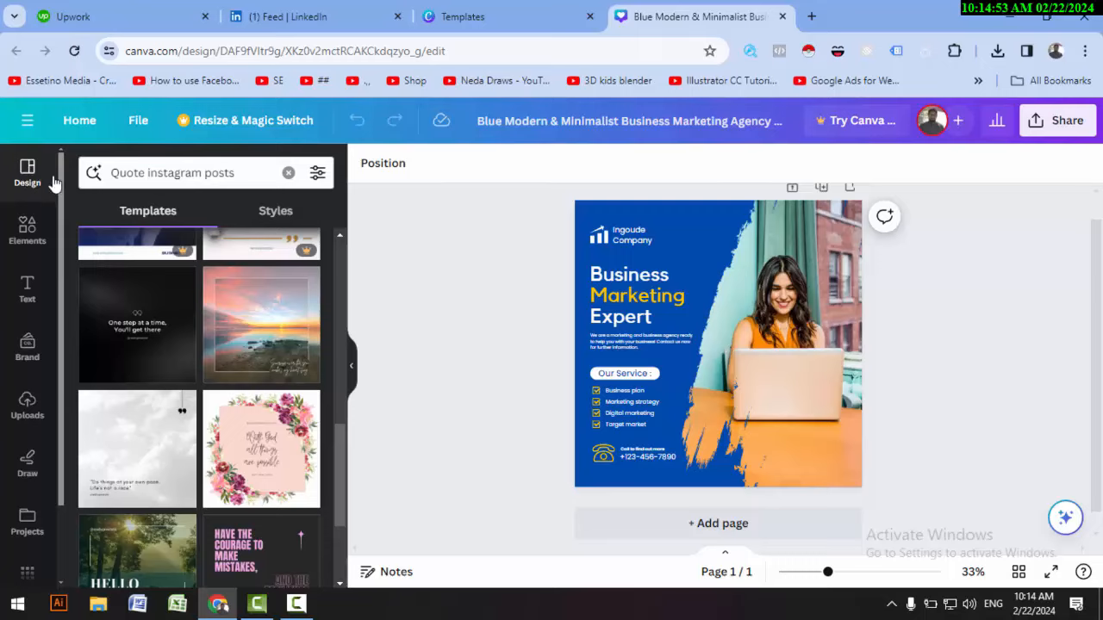
# - Look through the elements library, from shapes, graphics and the AI image generator to photos, videos, audio and collections
pyautogui.click(30, 238)
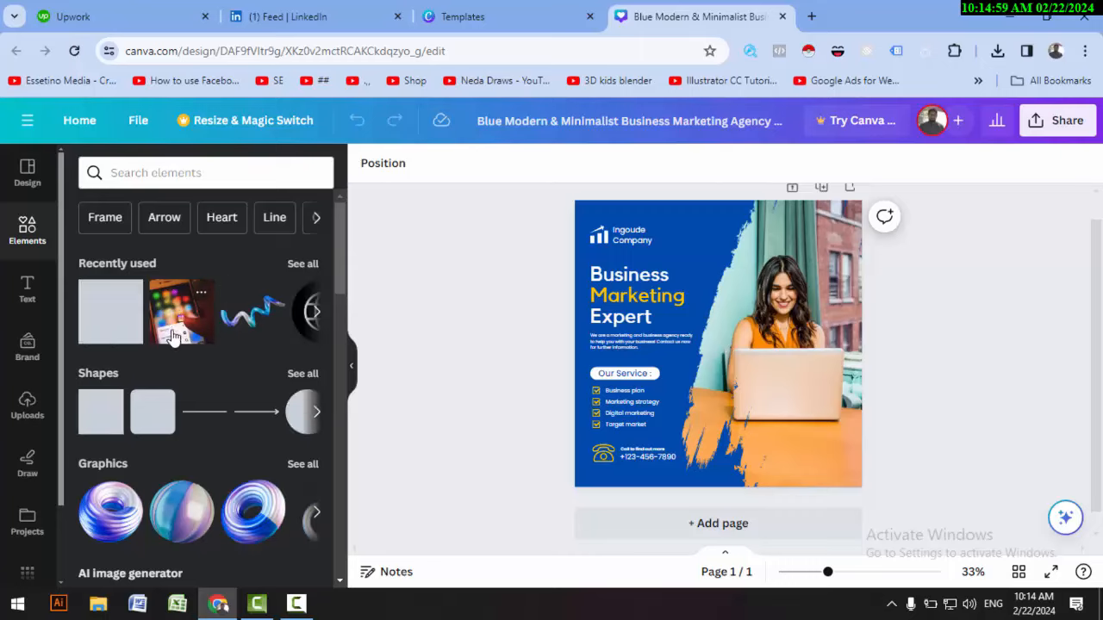
pyautogui.scroll(-10, 175, 388)
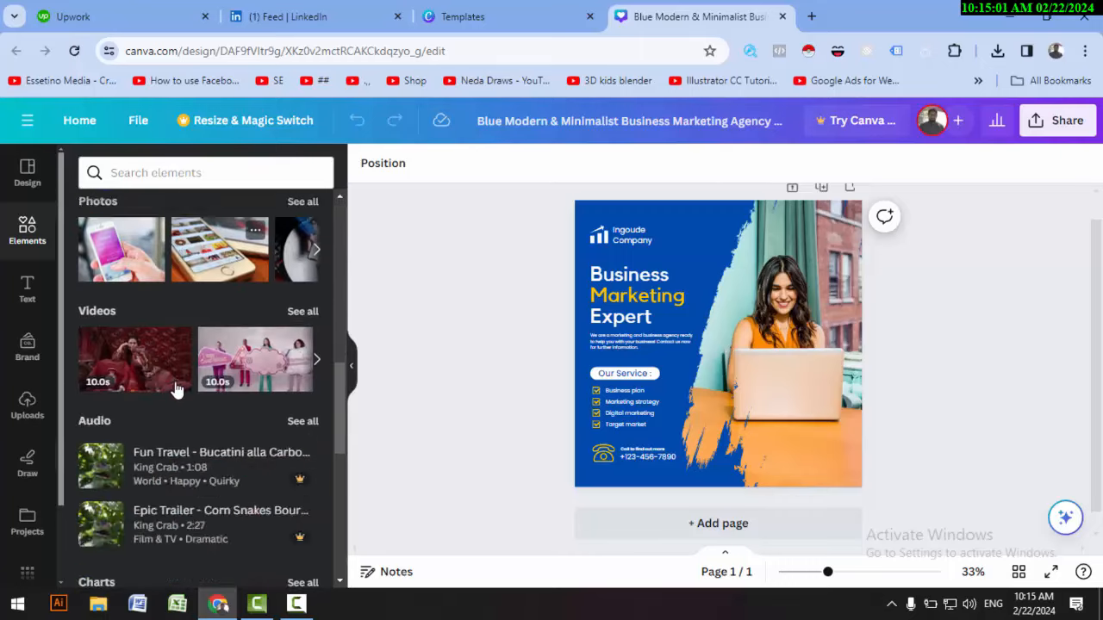
pyautogui.scroll(-15, 175, 390)
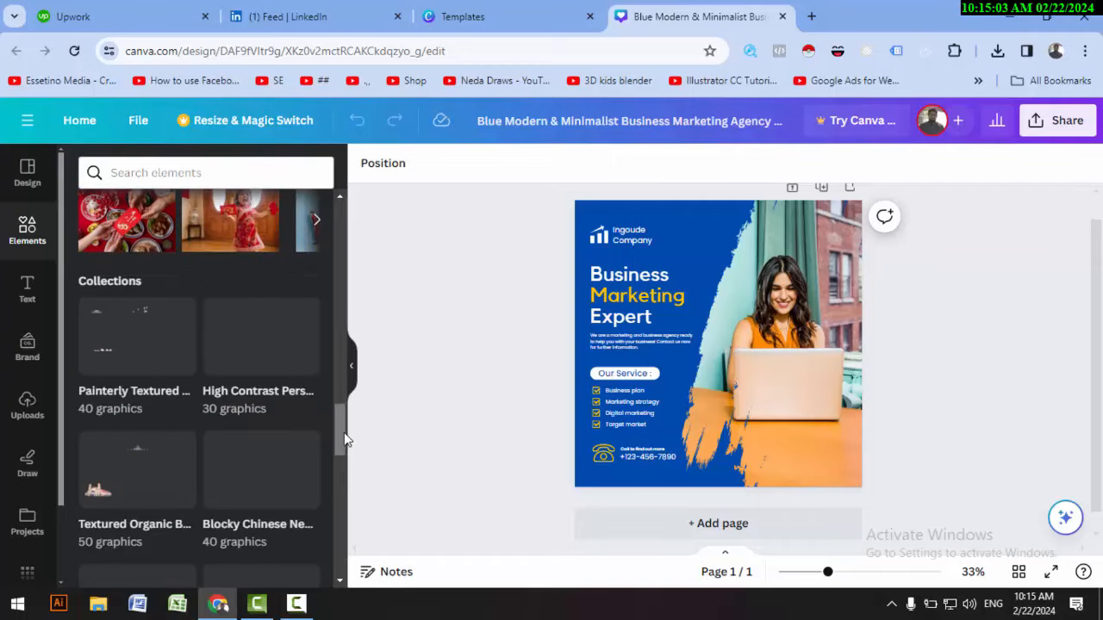
pyautogui.moveTo(345, 439)
pyautogui.mouseDown()
pyautogui.moveTo(329, 538)
pyautogui.moveTo(337, 520)
pyautogui.moveTo(340, 549)
pyautogui.mouseUp()
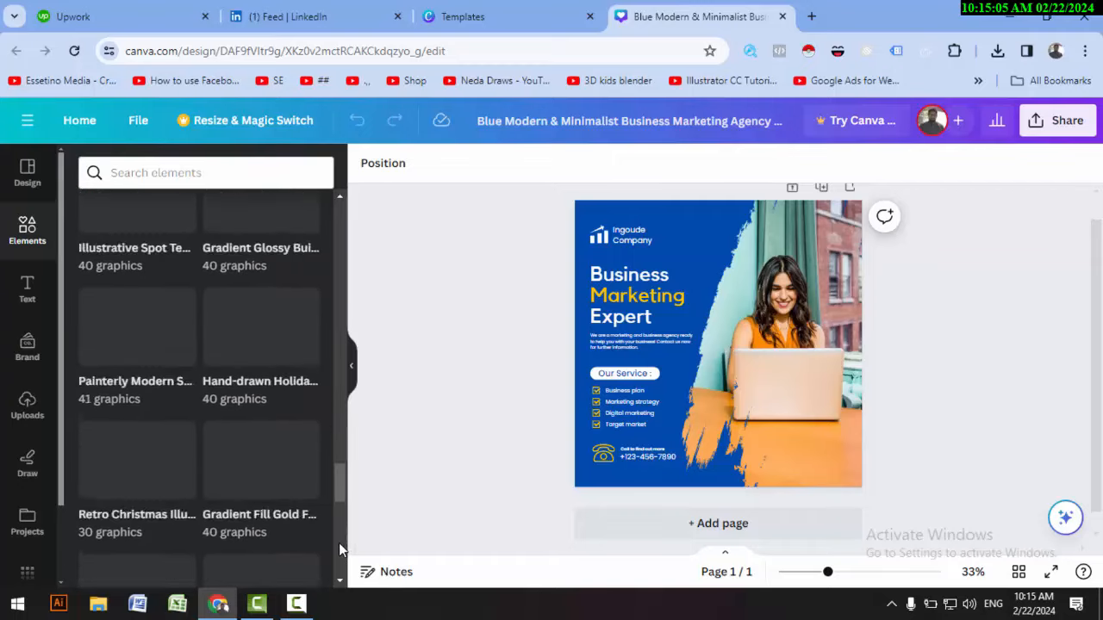
pyautogui.click(338, 543)
pyautogui.moveTo(339, 485); pyautogui.dragTo(350, 189)
pyautogui.scroll(-3, 251, 414)
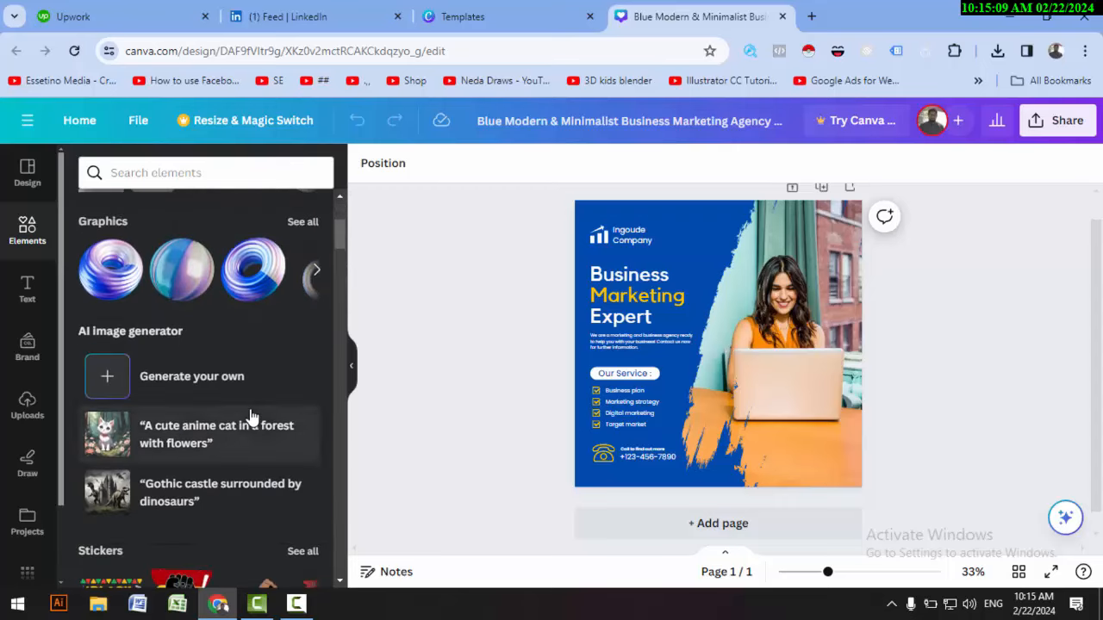
pyautogui.scroll(2, 312, 347)
# - Try out a triangle shape and a striped 3D ring graphic on the design, deleting each one
pyautogui.click(316, 334)
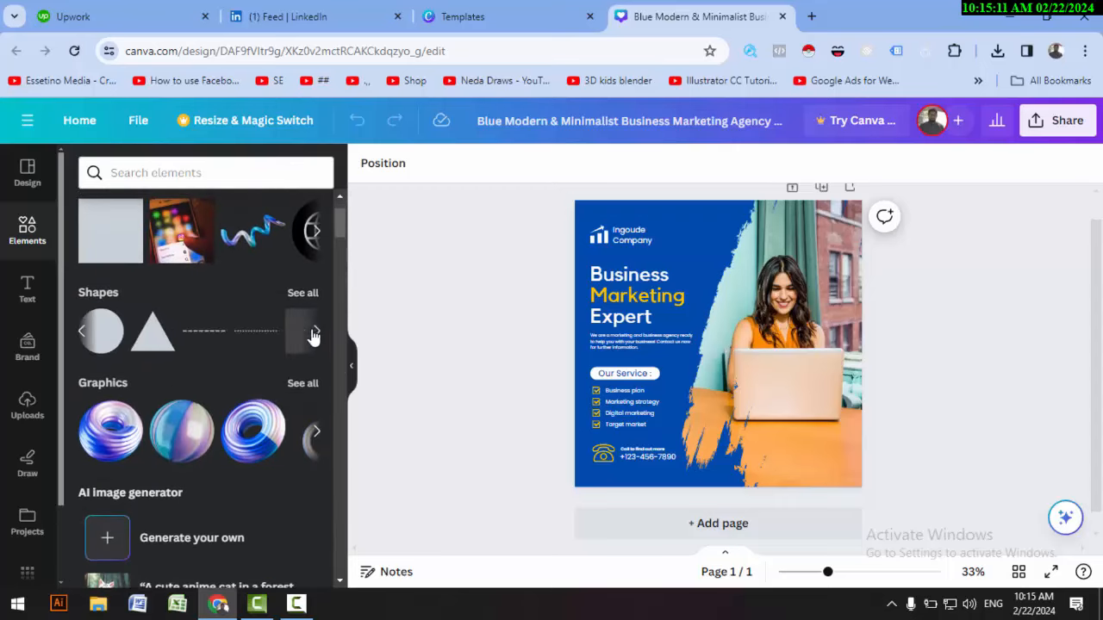
pyautogui.scroll(1, 199, 374)
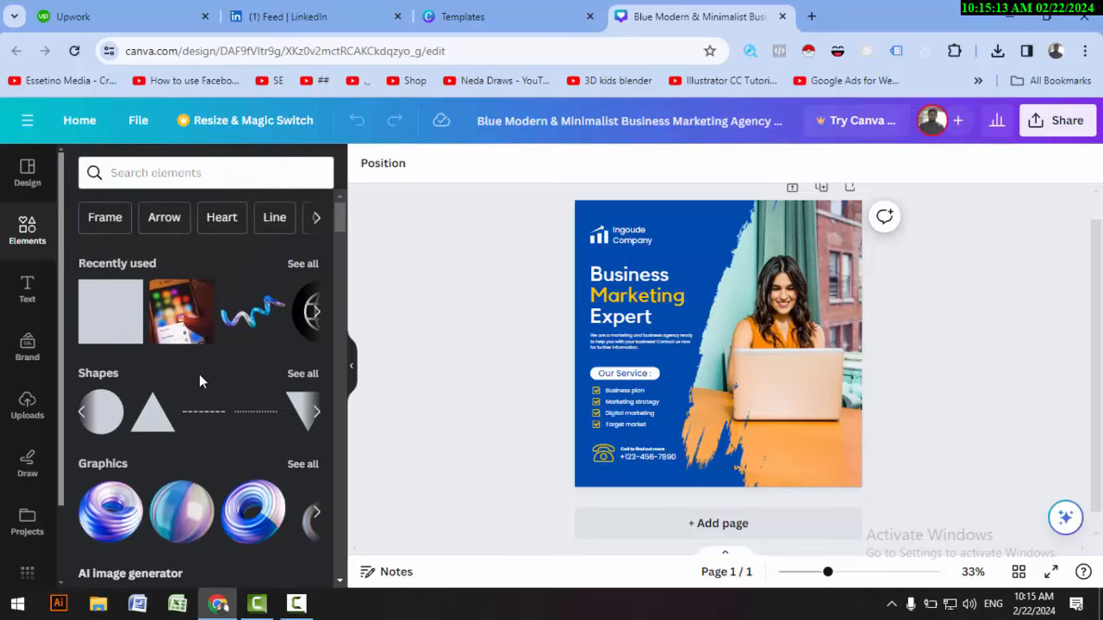
pyautogui.scroll(-1, 141, 356)
pyautogui.click(141, 355)
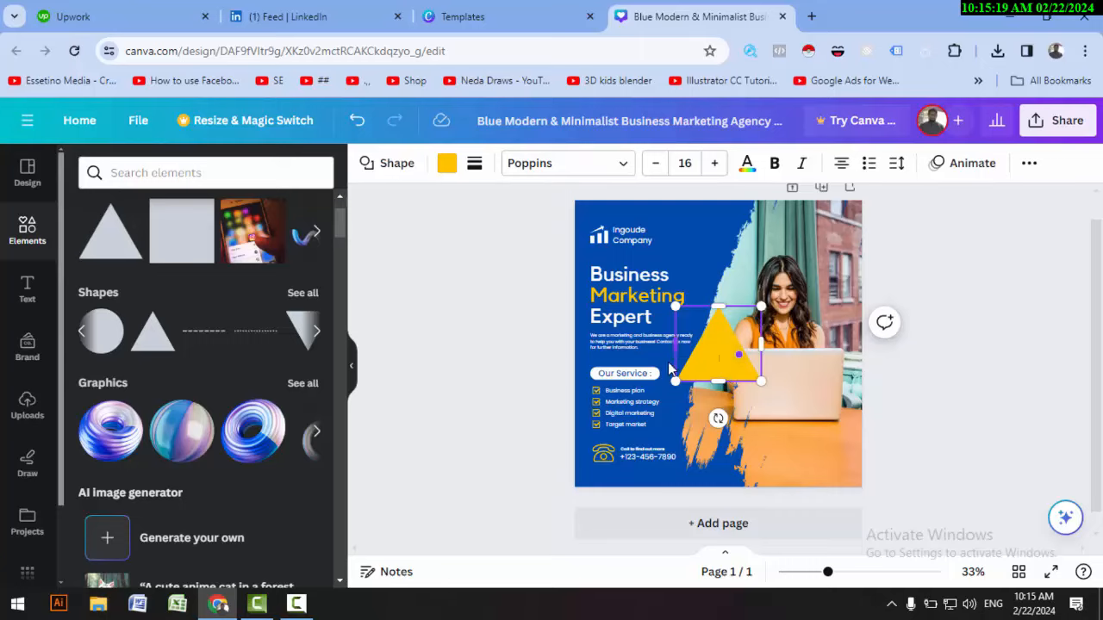
pyautogui.click(709, 342)
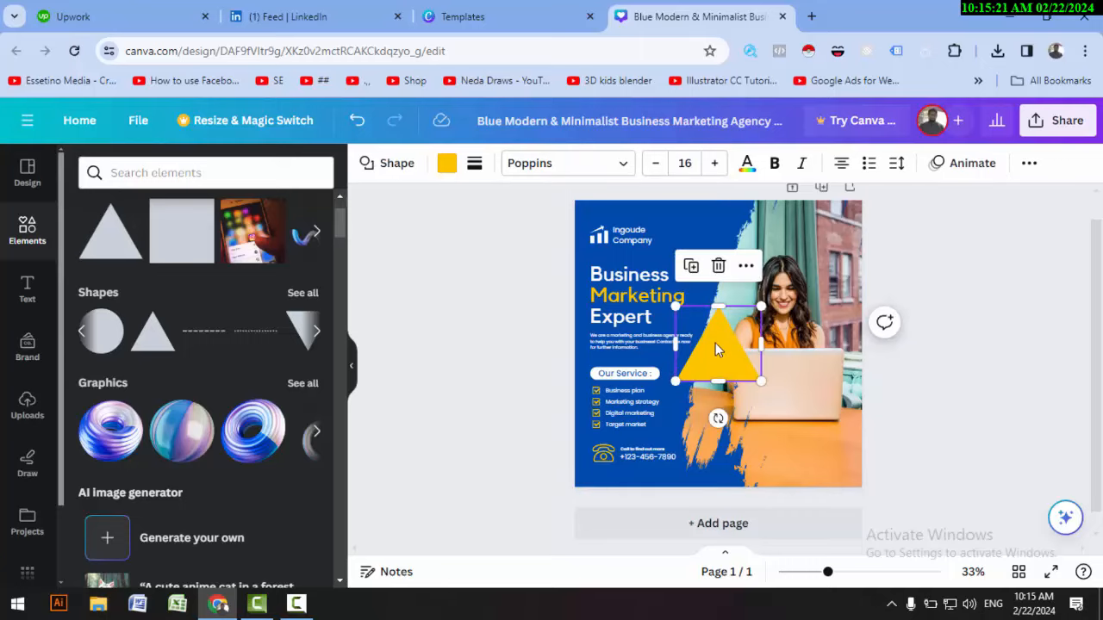
pyautogui.press('Delete')
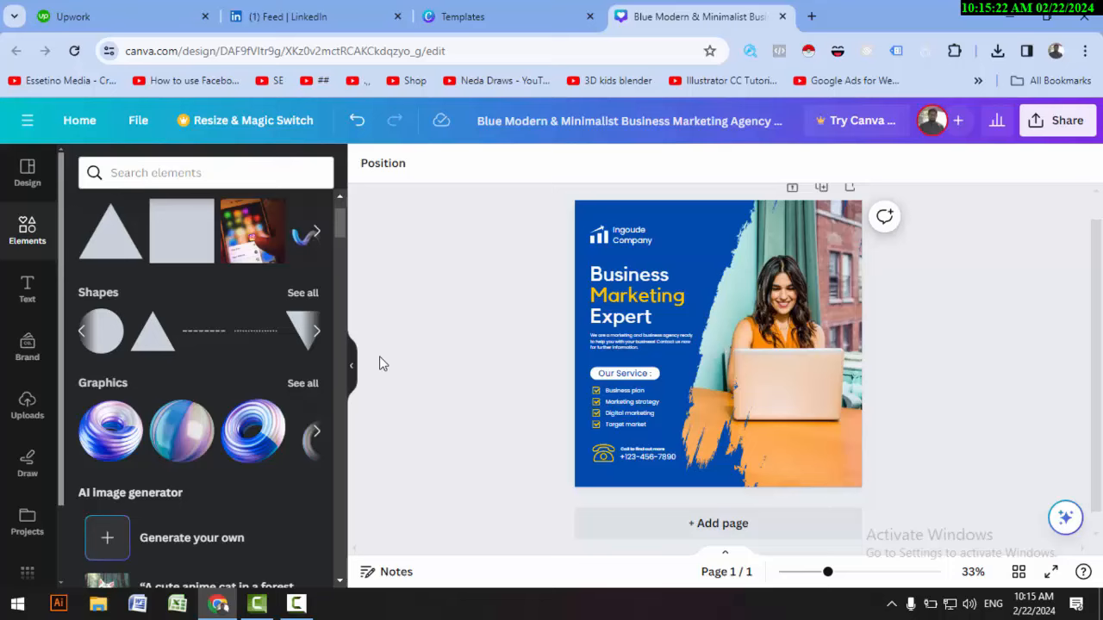
pyautogui.click(256, 438)
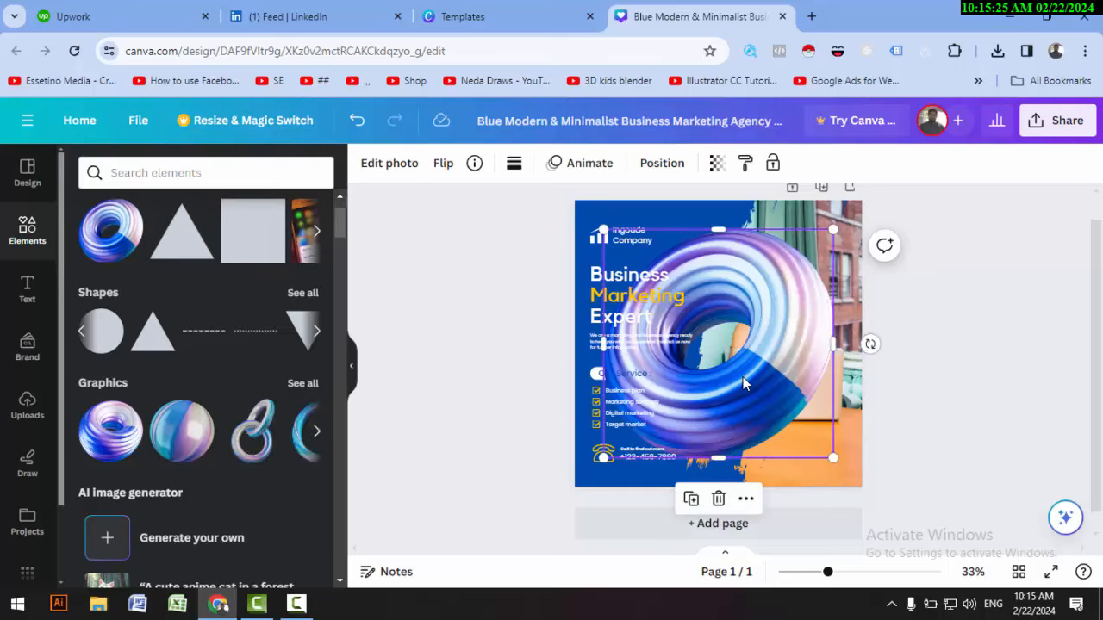
pyautogui.press('Delete')
# - Search the elements for frames, place the square frame on the design, and delete it
pyautogui.scroll(2, 302, 298)
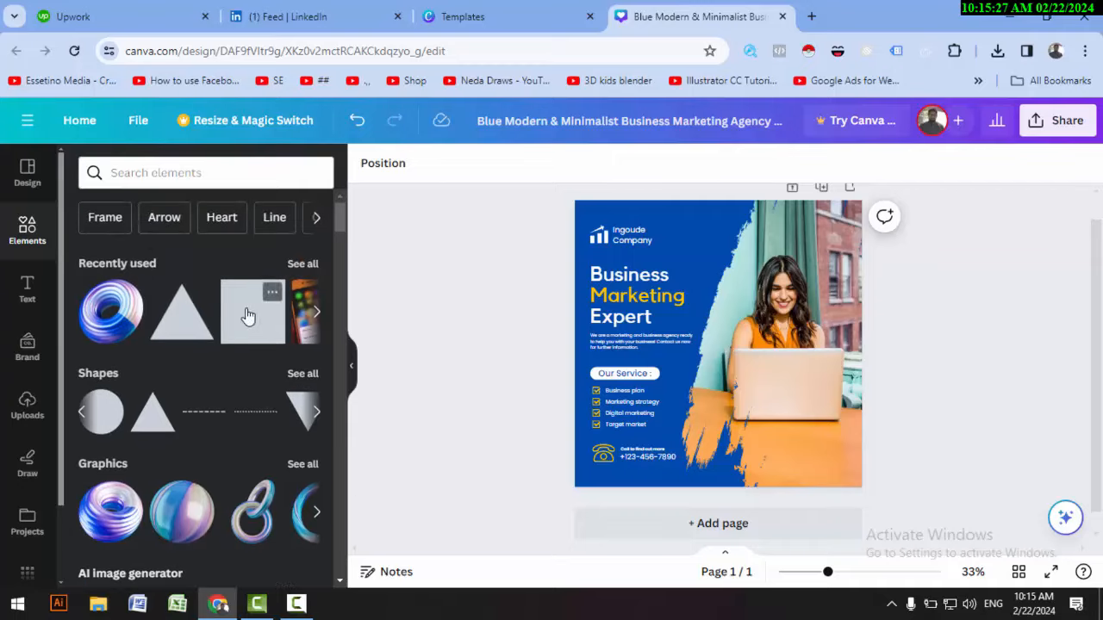
pyautogui.click(103, 222)
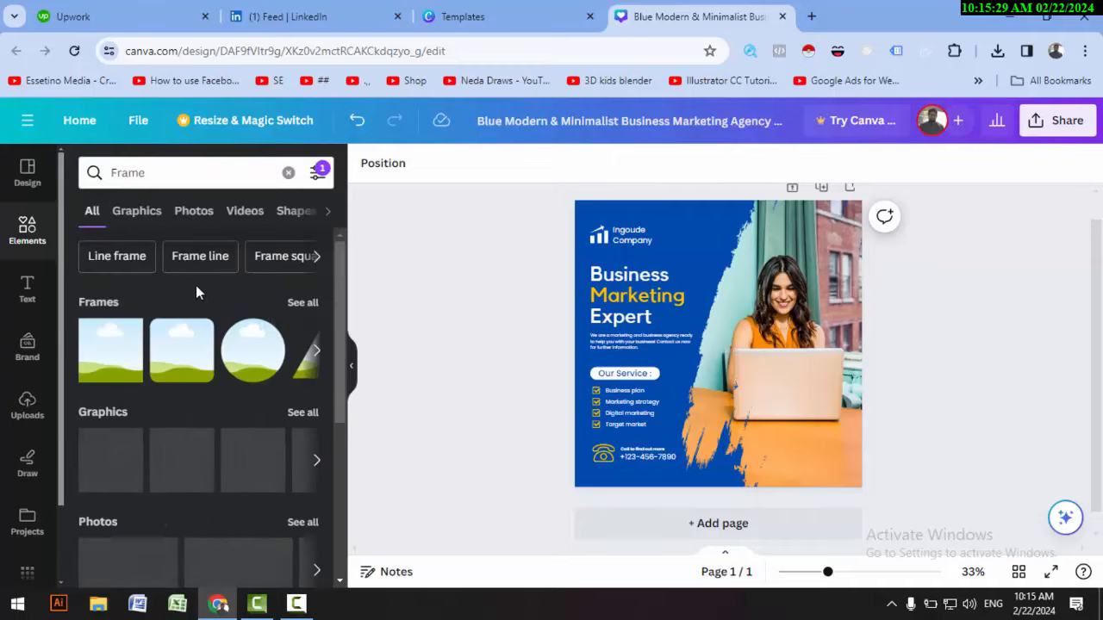
pyautogui.click(104, 362)
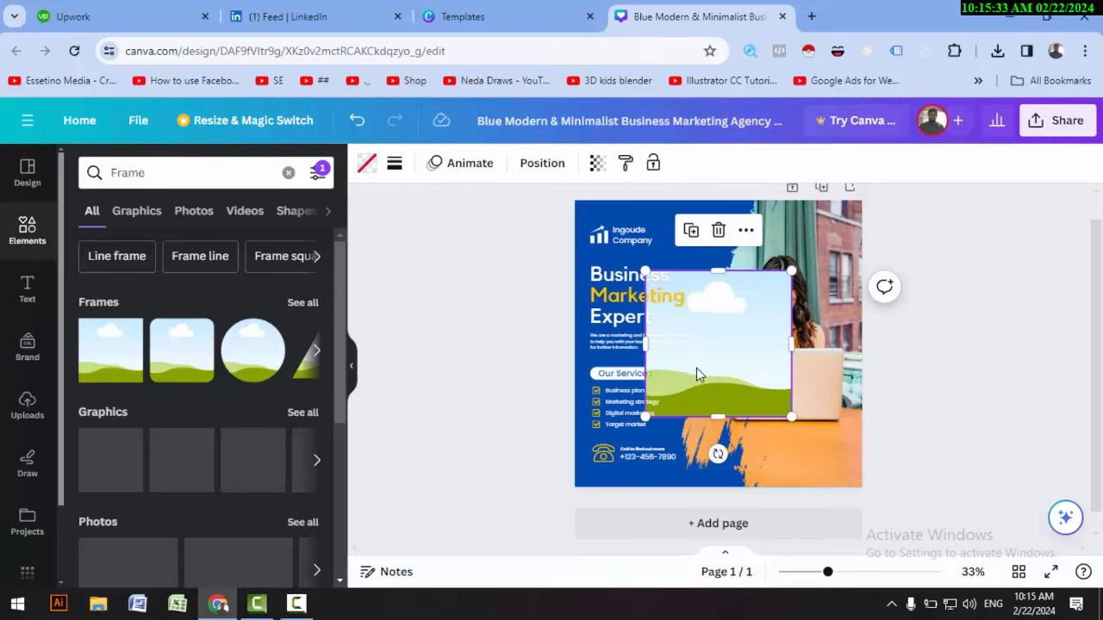
pyautogui.press('Delete')
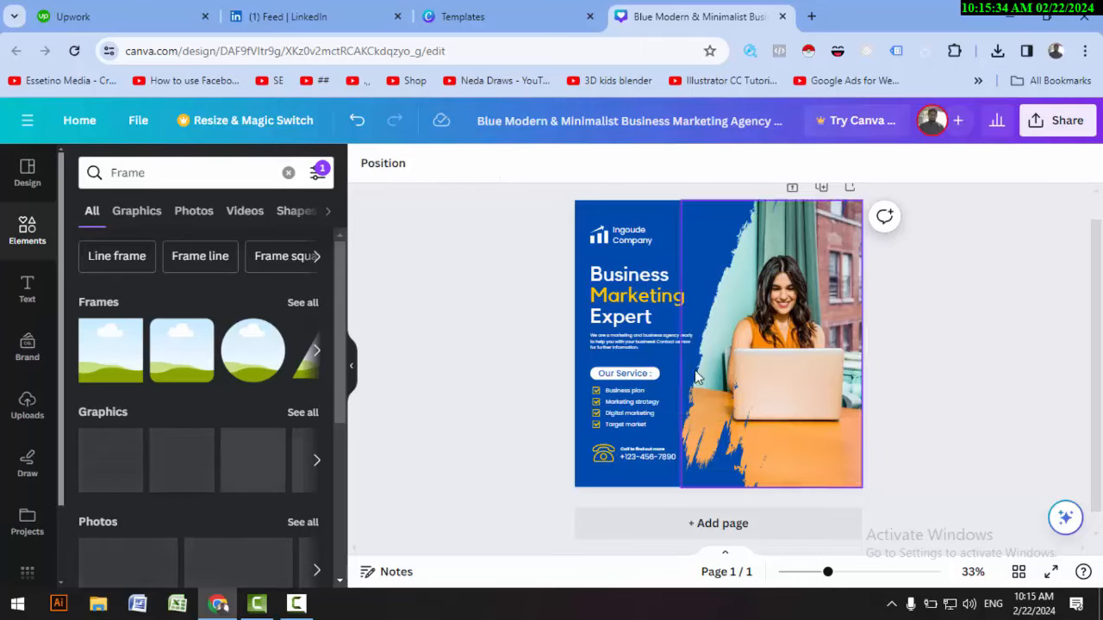
# - Narrow the elements search to Frame line and look through its graphics, photos, shapes and videos
pyautogui.click(212, 269)
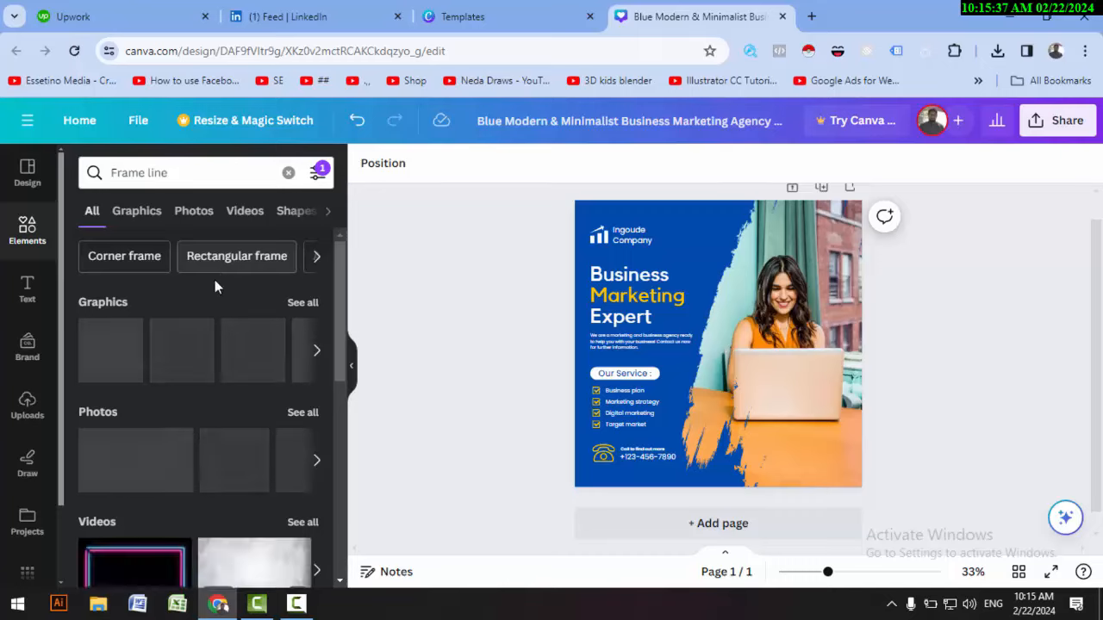
pyautogui.scroll(-6, 219, 351)
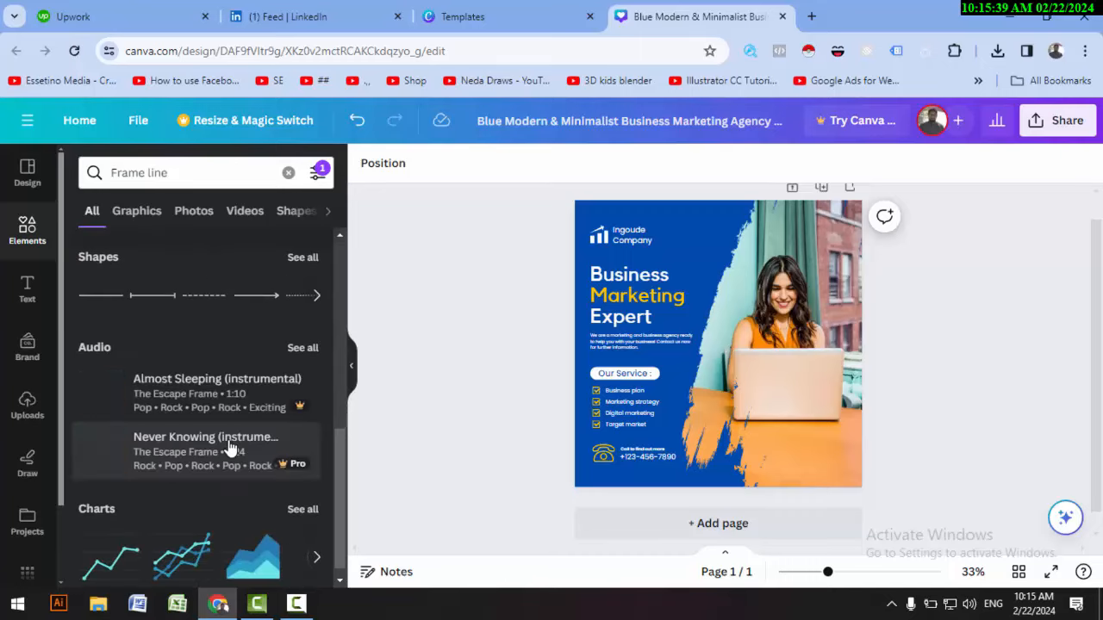
pyautogui.scroll(6, 229, 439)
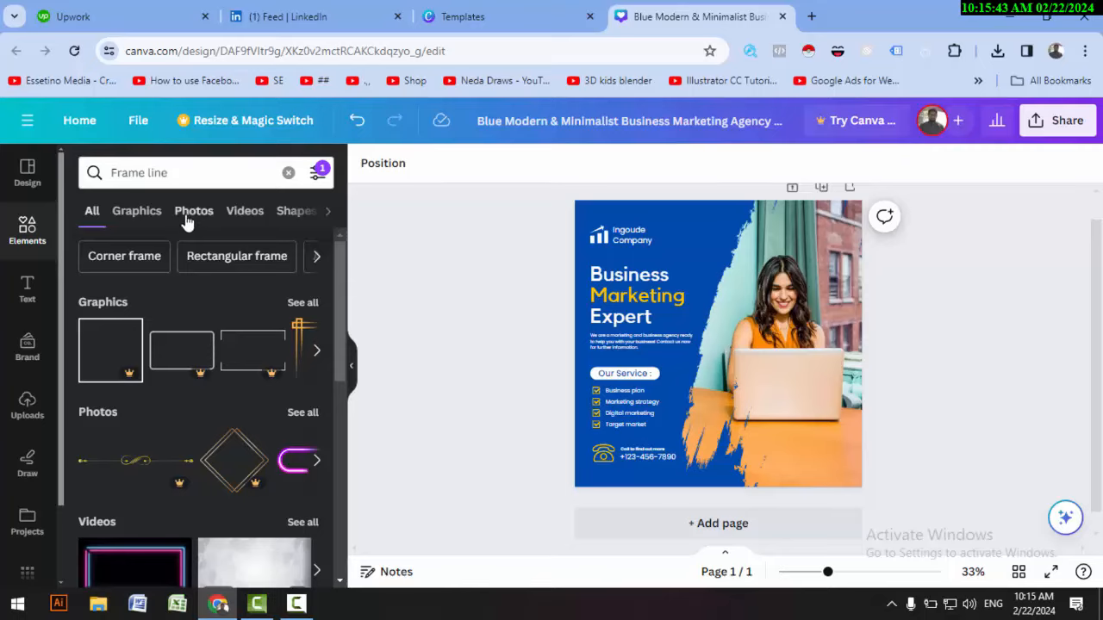
pyautogui.click(137, 218)
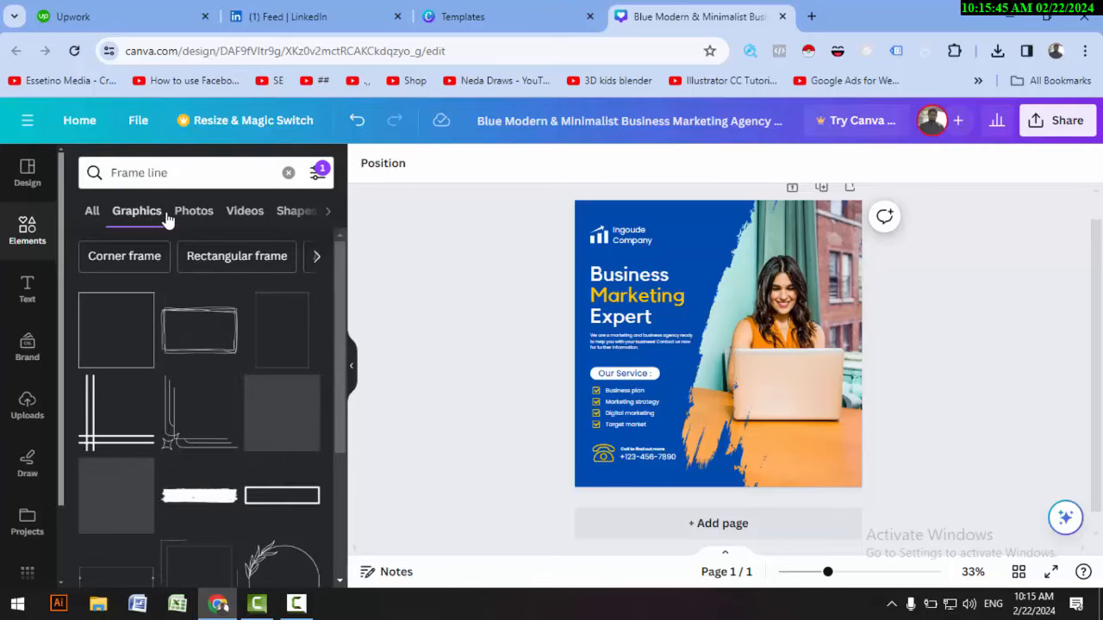
pyautogui.click(195, 217)
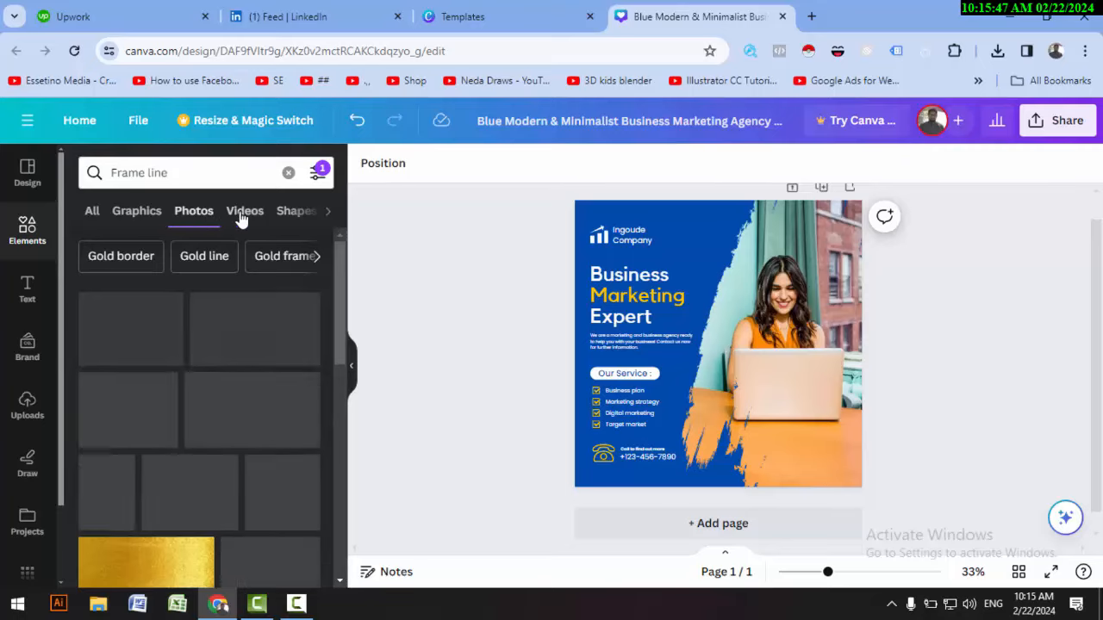
pyautogui.click(245, 215)
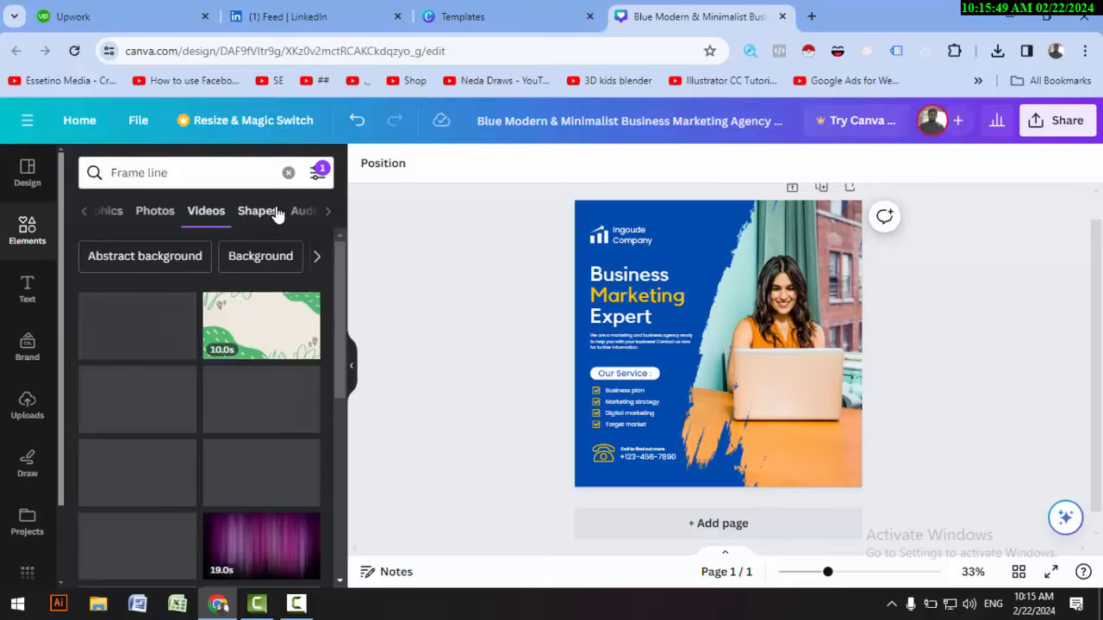
pyautogui.click(252, 213)
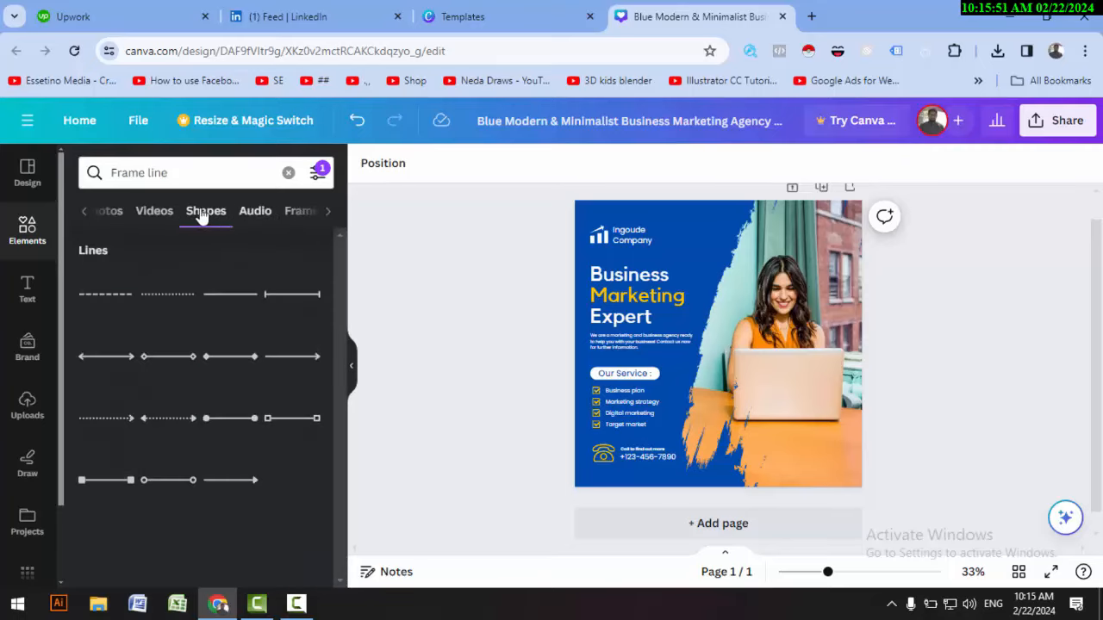
pyautogui.click(154, 211)
pyautogui.scroll(-3, 188, 373)
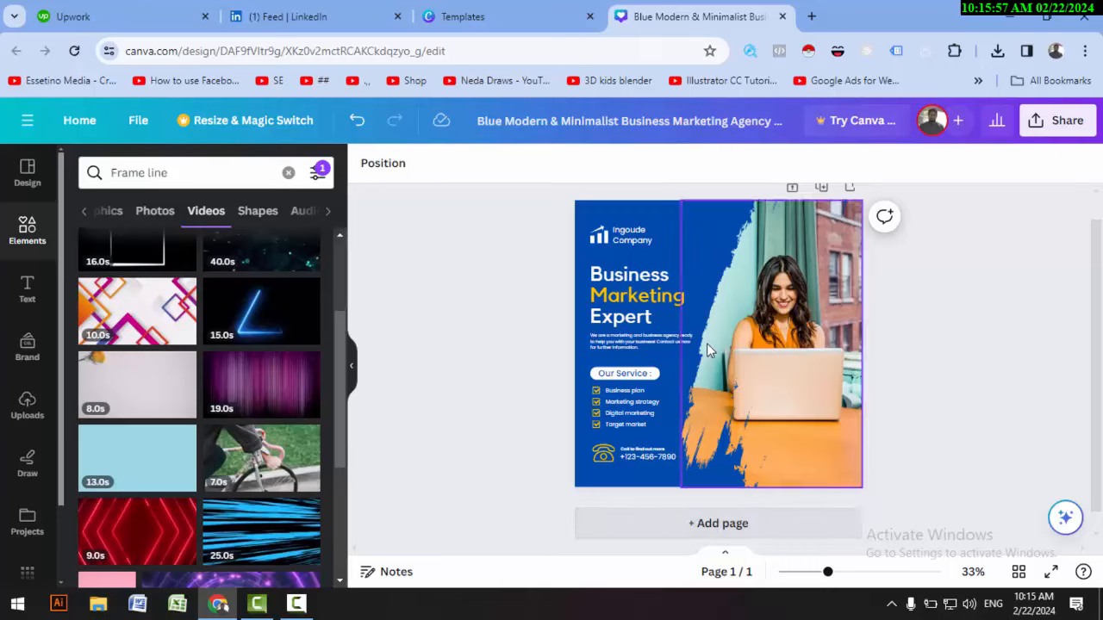
# - Add a second page and place the 19-second purple striped video near its middle
pyautogui.click(718, 522)
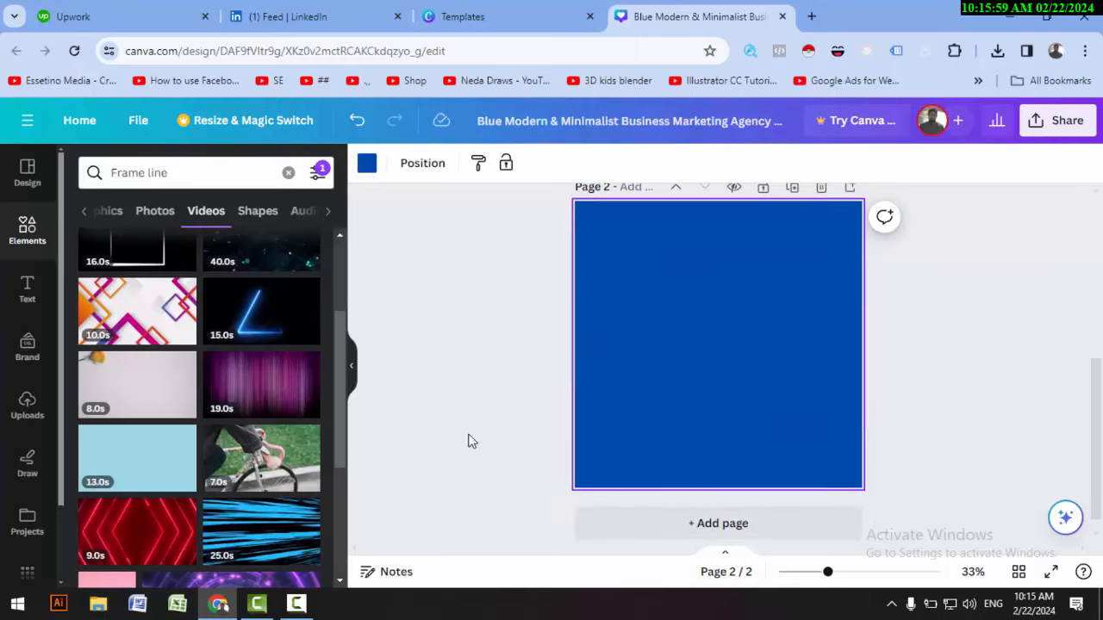
pyautogui.moveTo(254, 376); pyautogui.dragTo(640, 372)
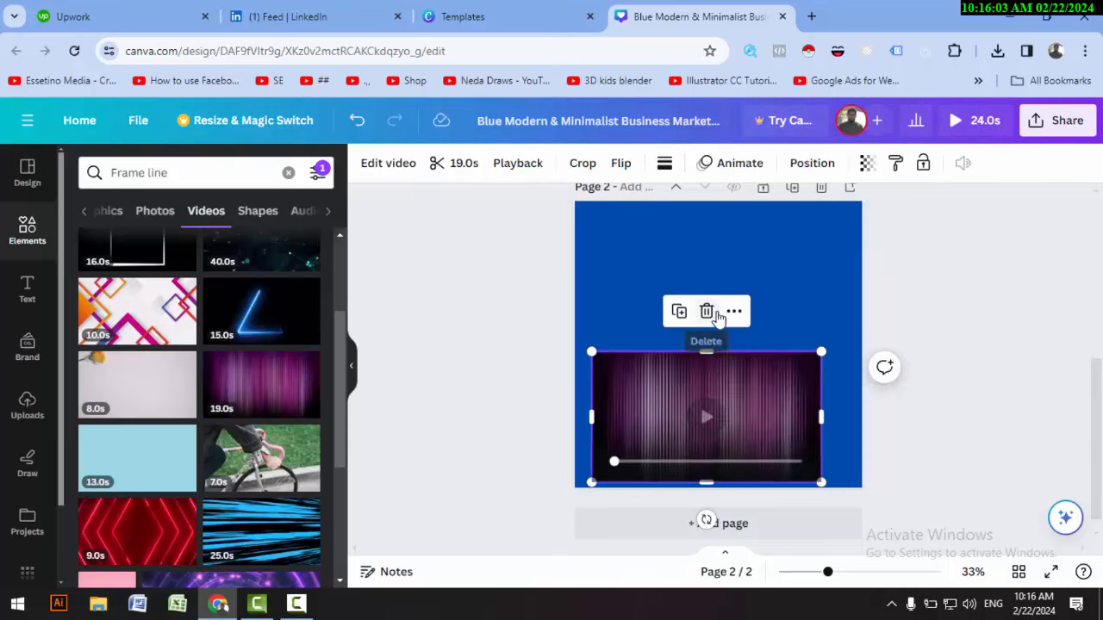
pyautogui.moveTo(734, 400); pyautogui.dragTo(751, 328)
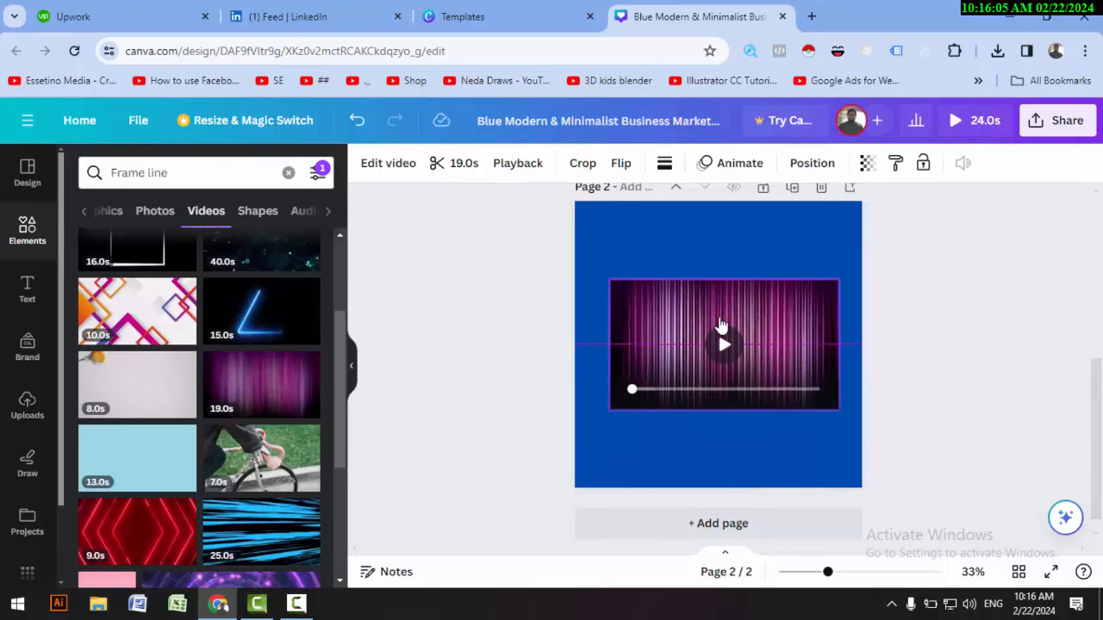
# - Stretch the purple striped video in all four directions until it covers the whole second page
pyautogui.moveTo(609, 344); pyautogui.dragTo(563, 345)
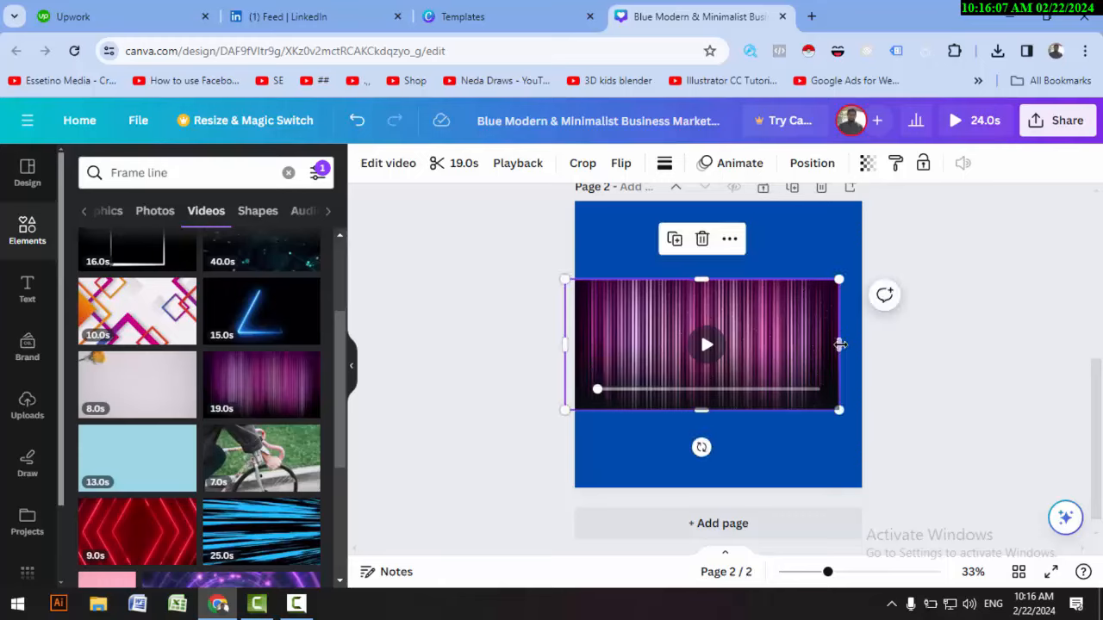
pyautogui.moveTo(839, 345); pyautogui.dragTo(900, 344)
pyautogui.moveTo(712, 207); pyautogui.dragTo(713, 197)
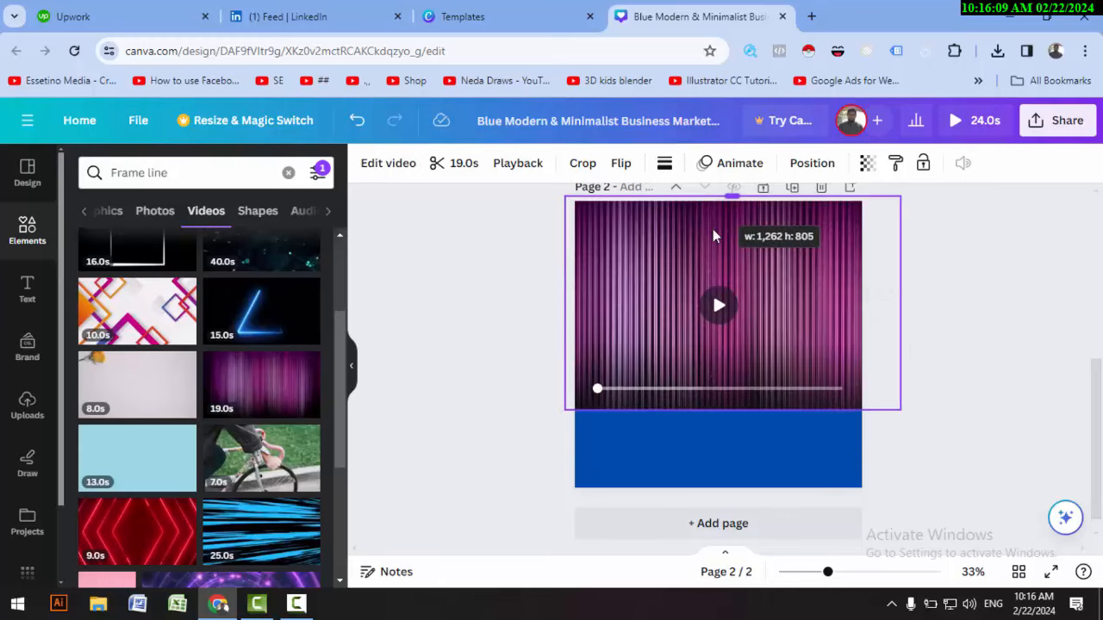
pyautogui.moveTo(727, 495); pyautogui.dragTo(730, 493)
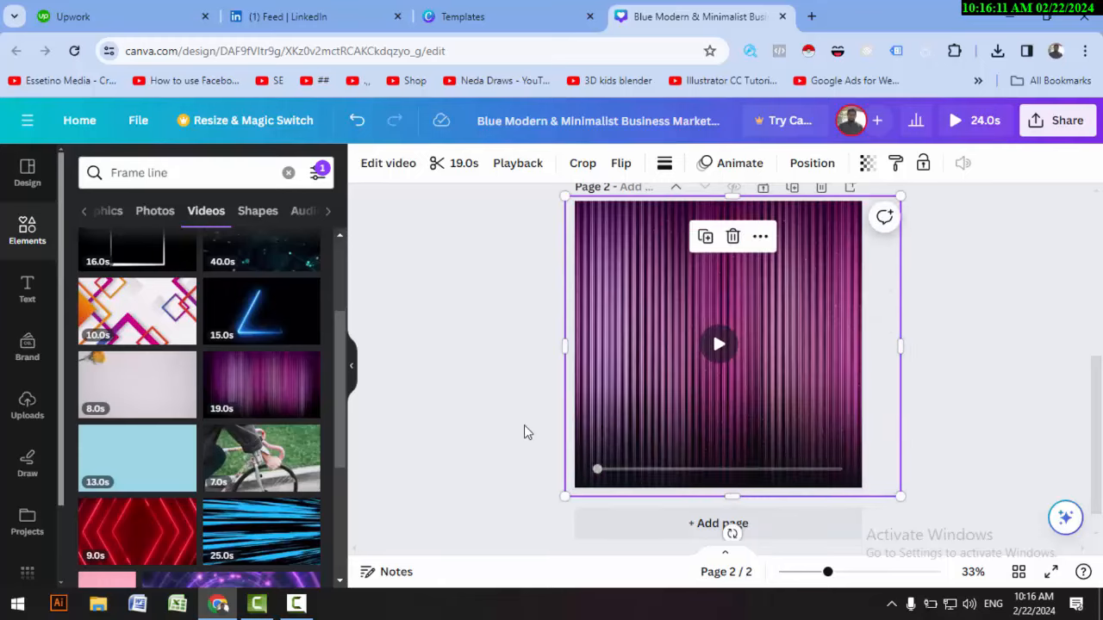
# - Deselect the video on the second page, play a short preview of it and pause it
pyautogui.click(524, 430)
pyautogui.click(708, 356)
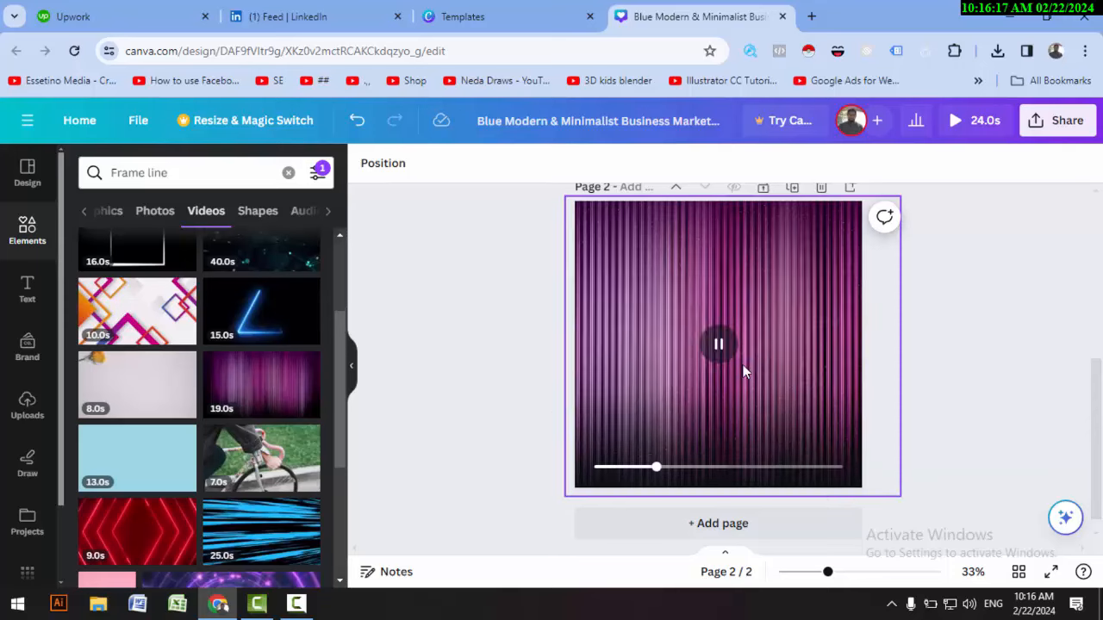
pyautogui.click(703, 353)
# - Look through more Frame line videos, followed by the line shapes, frames and charts for that search
pyautogui.scroll(-3, 179, 354)
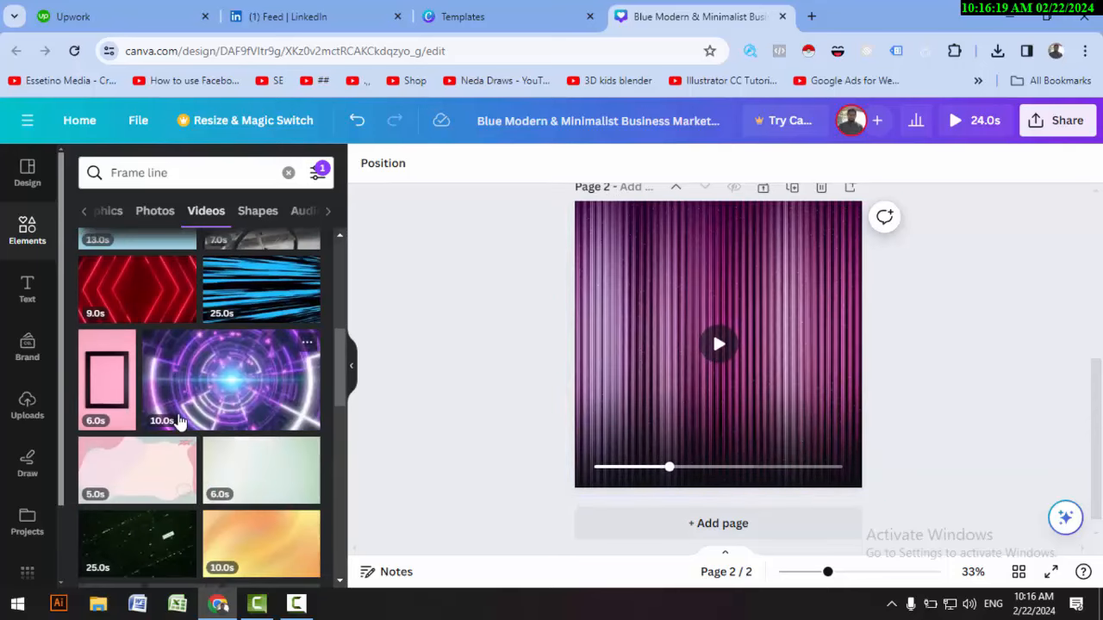
pyautogui.scroll(-2, 210, 455)
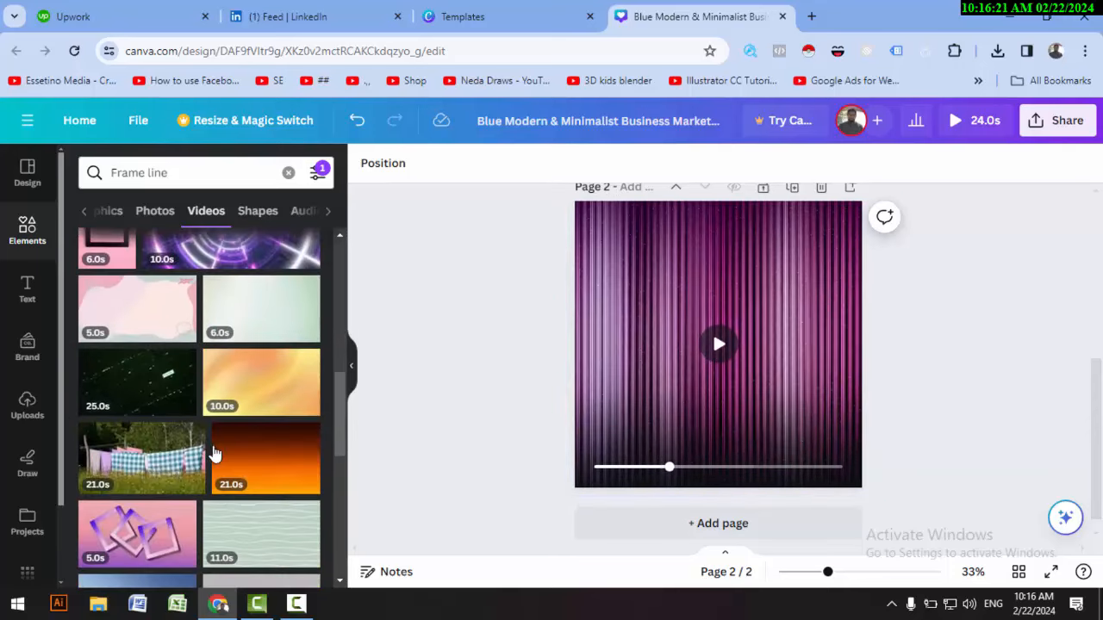
pyautogui.scroll(10, 216, 450)
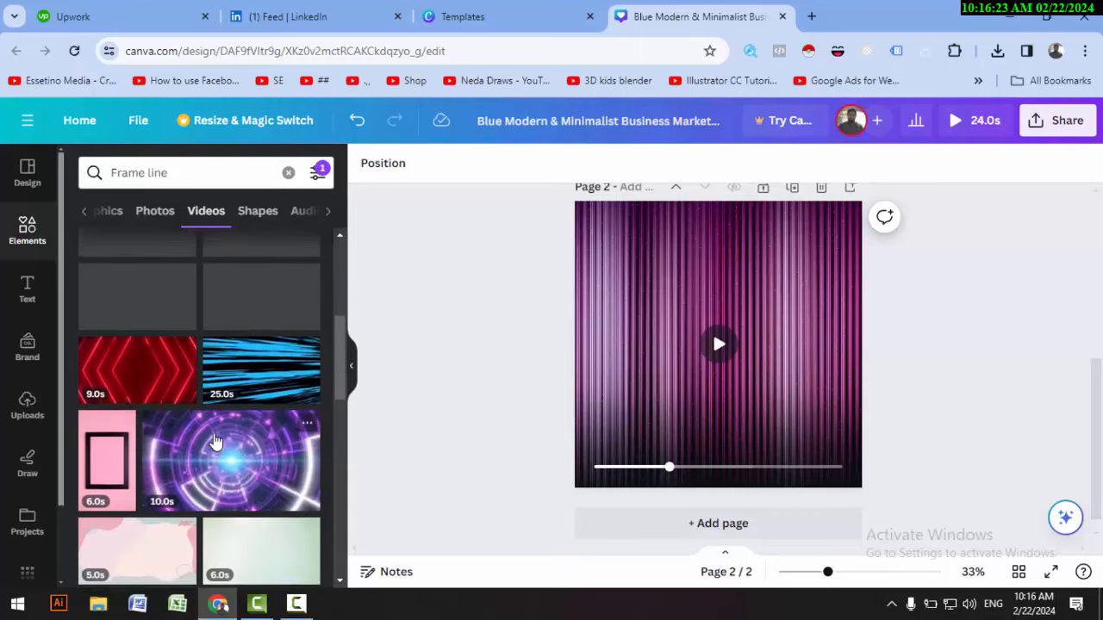
pyautogui.click(255, 219)
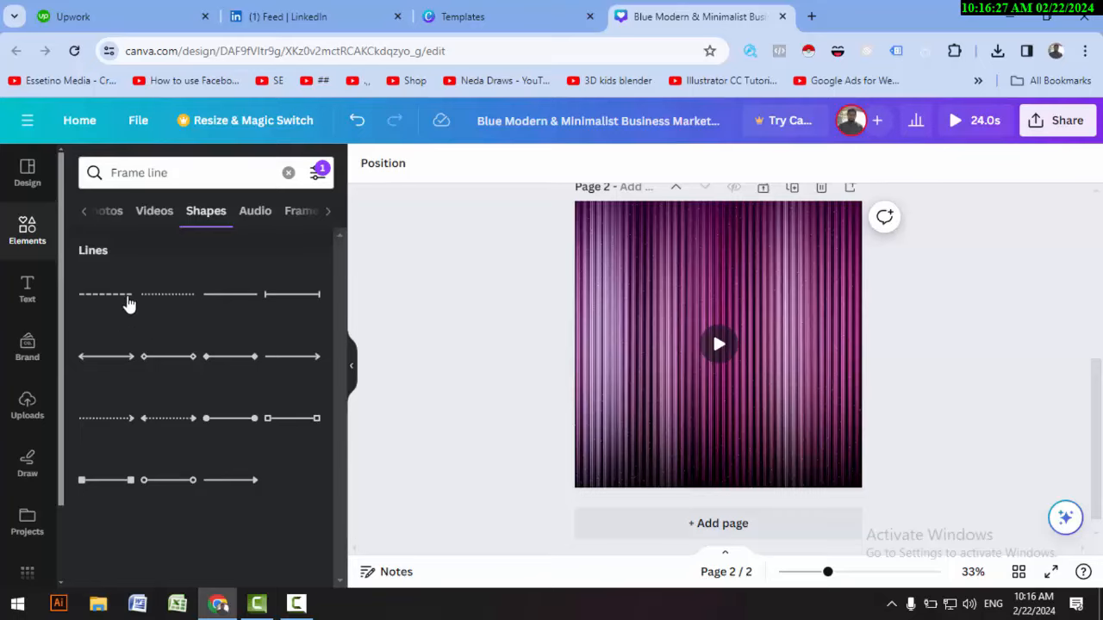
pyautogui.click(300, 213)
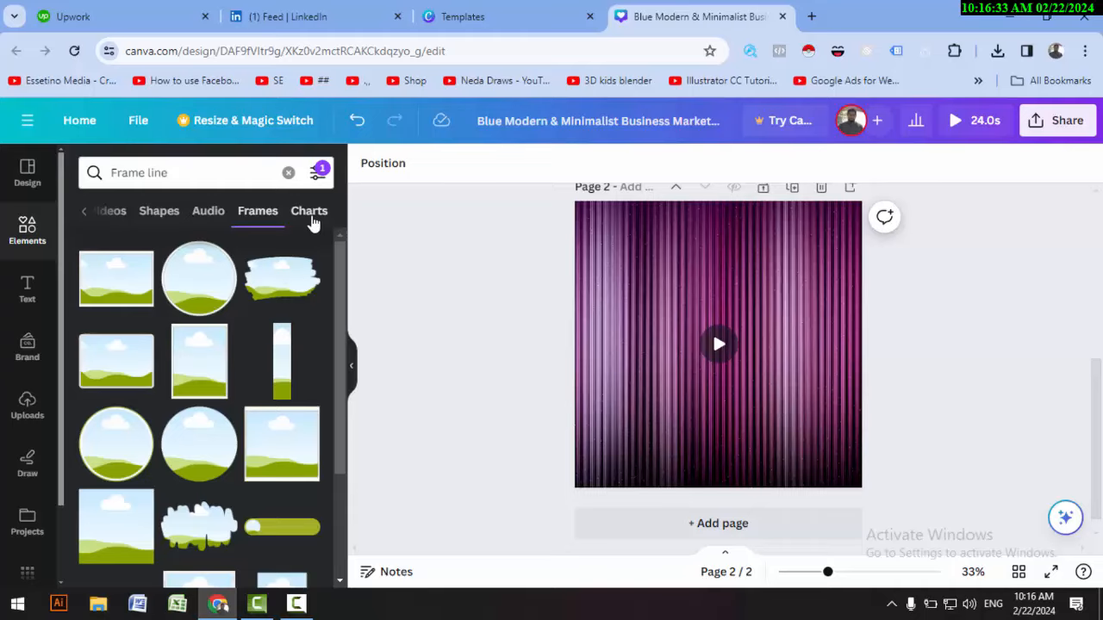
pyautogui.click(313, 220)
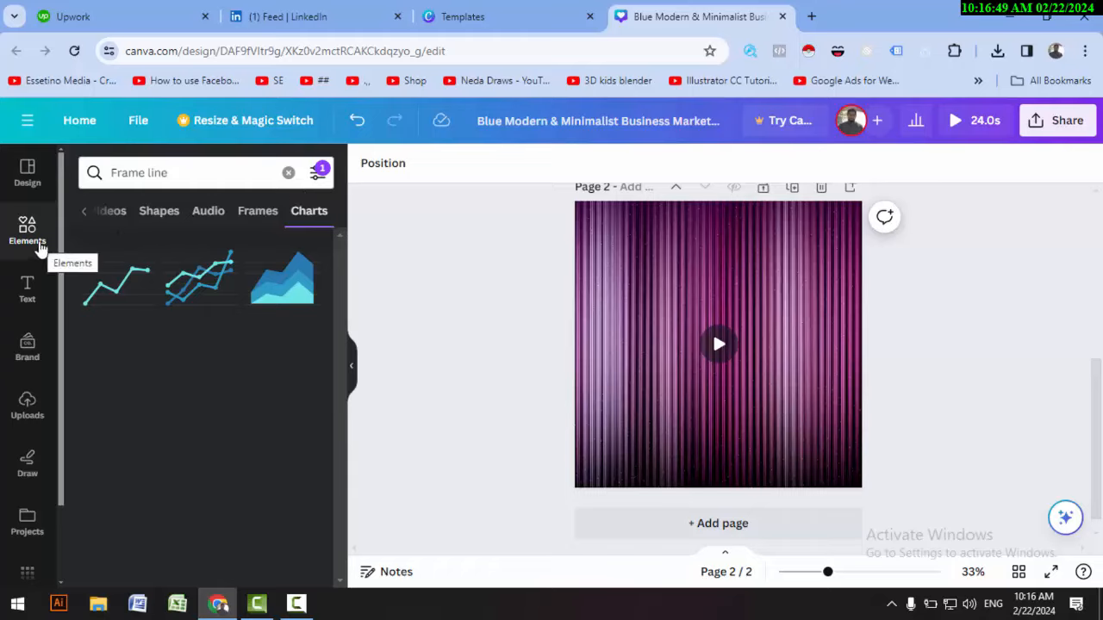
# - Search the elements for "grass background"
pyautogui.moveTo(197, 174); pyautogui.dragTo(100, 170)
pyautogui.write('grass')
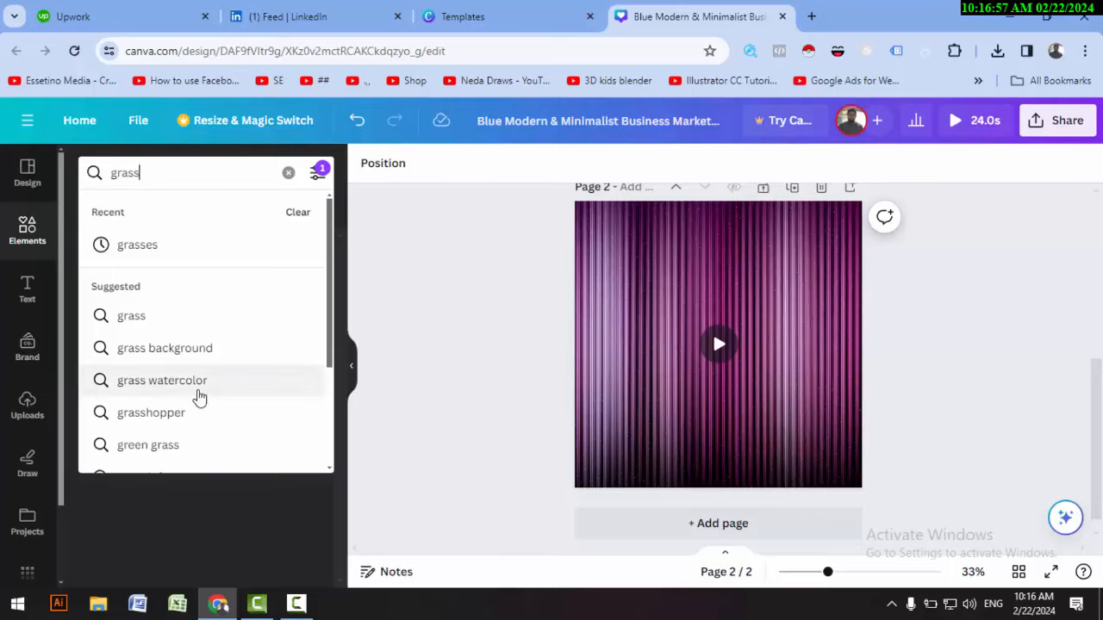
pyautogui.click(197, 349)
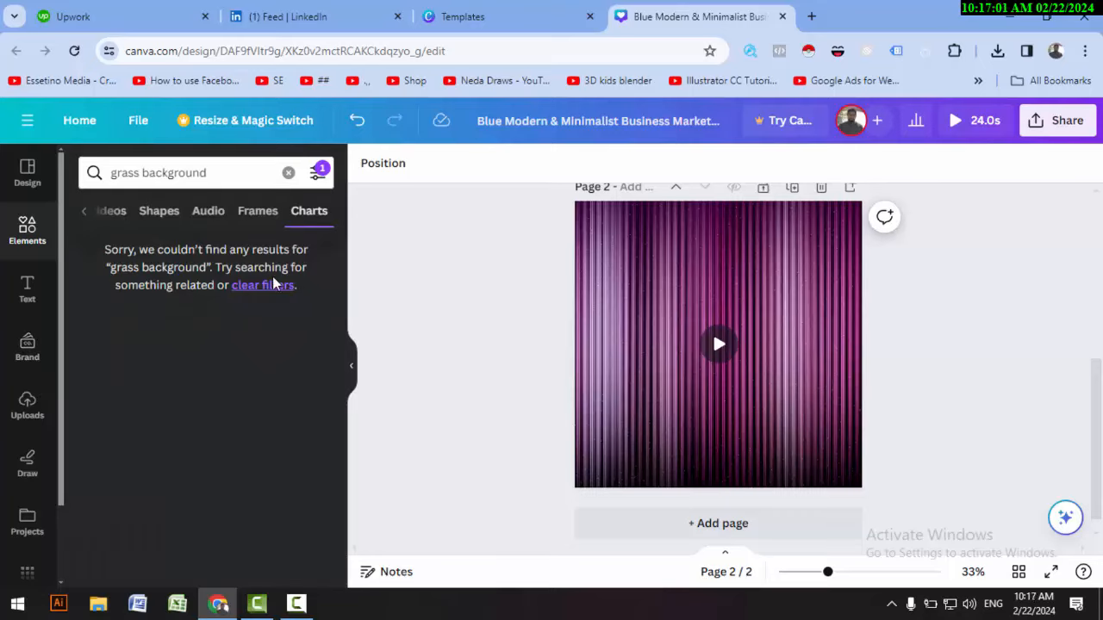
# - Shorten the elements search to "grass", clear its filters and bring the first result categories back into view
pyautogui.click(167, 173)
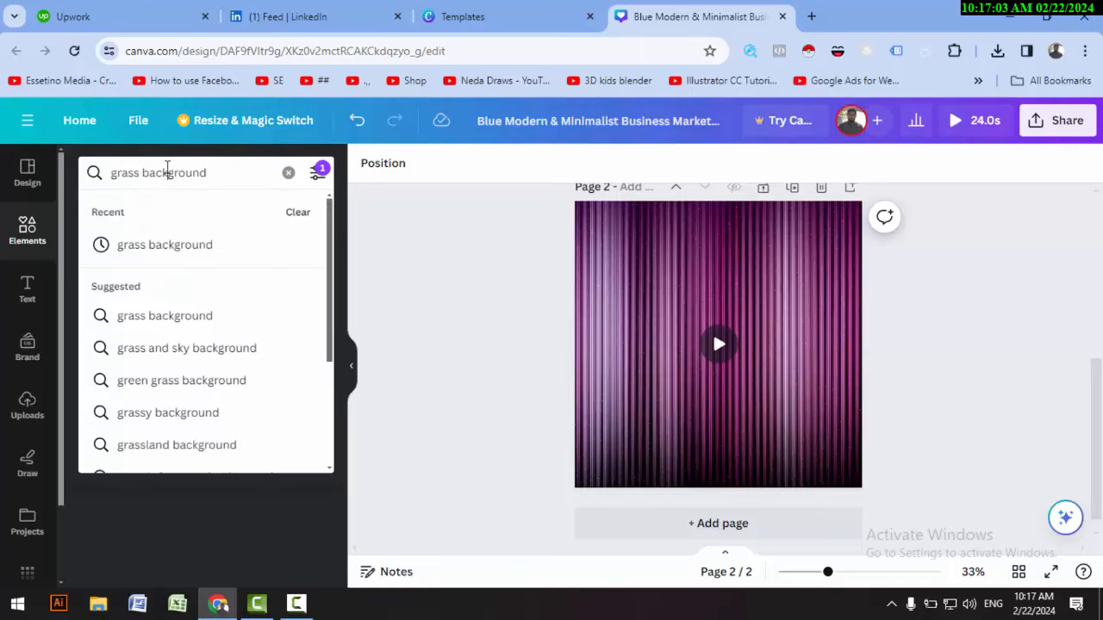
pyautogui.scroll(-2, 157, 384)
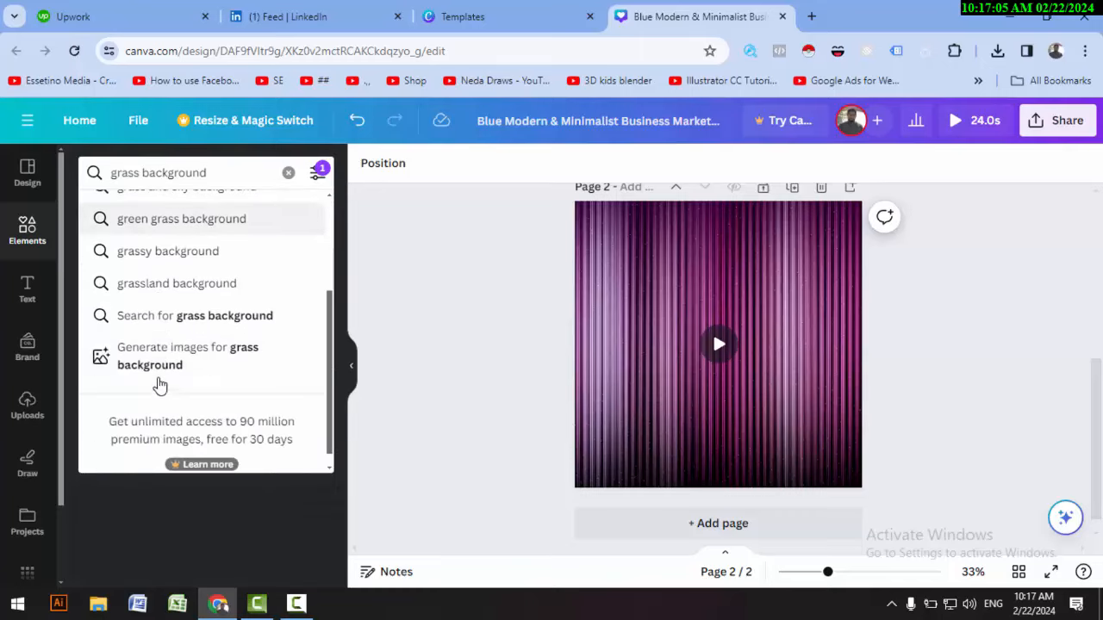
pyautogui.scroll(2, 168, 345)
pyautogui.moveTo(222, 174); pyautogui.dragTo(147, 171)
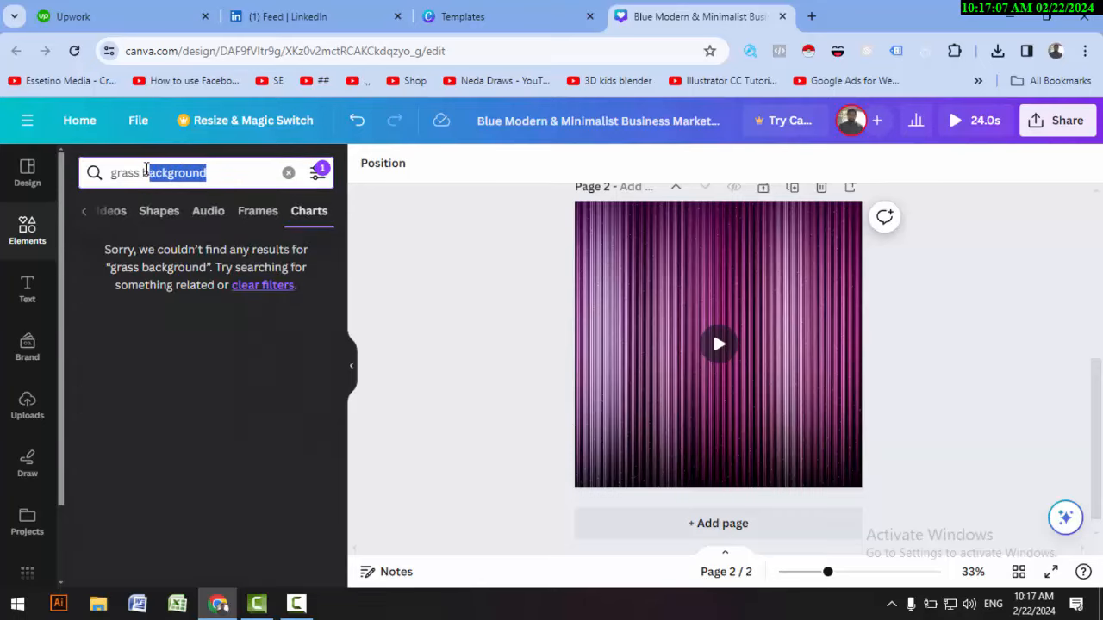
pyautogui.press('BackSpace')
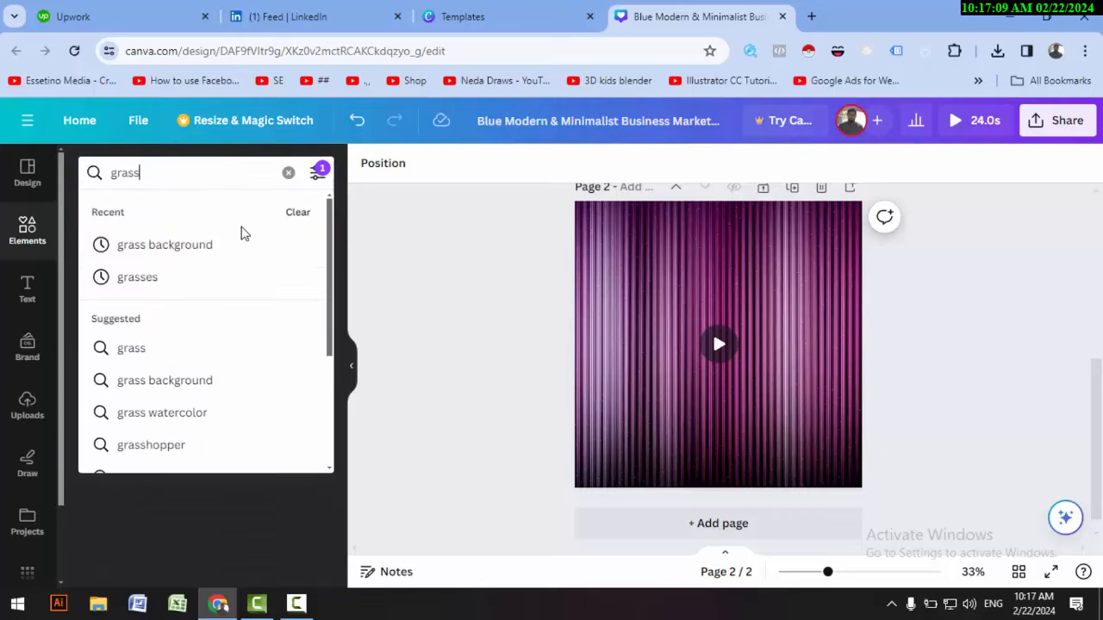
pyautogui.press('Return')
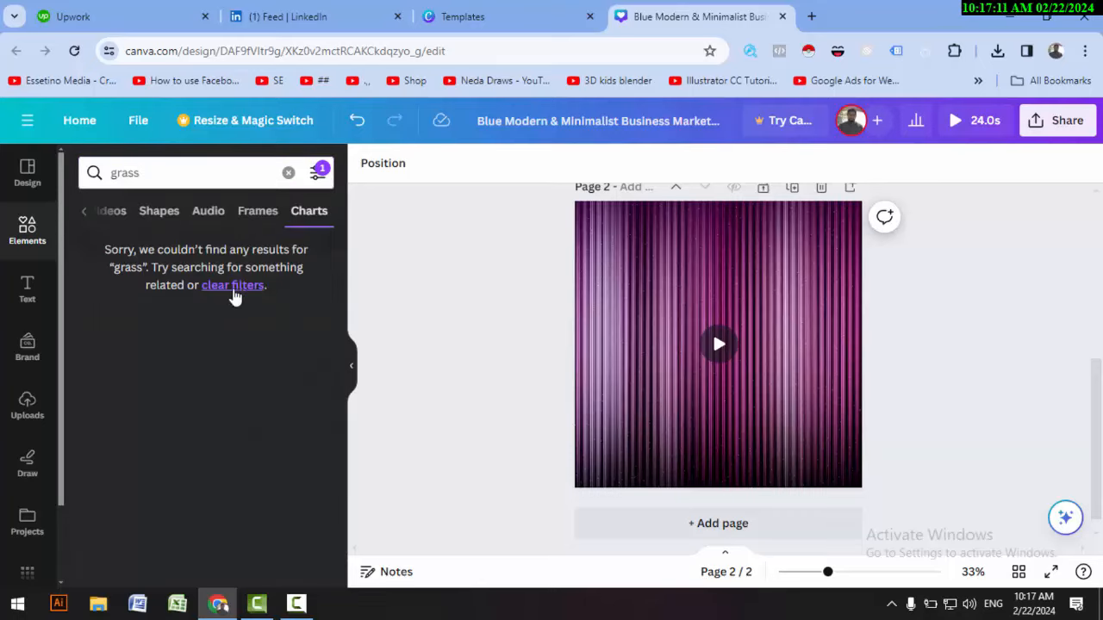
pyautogui.click(232, 286)
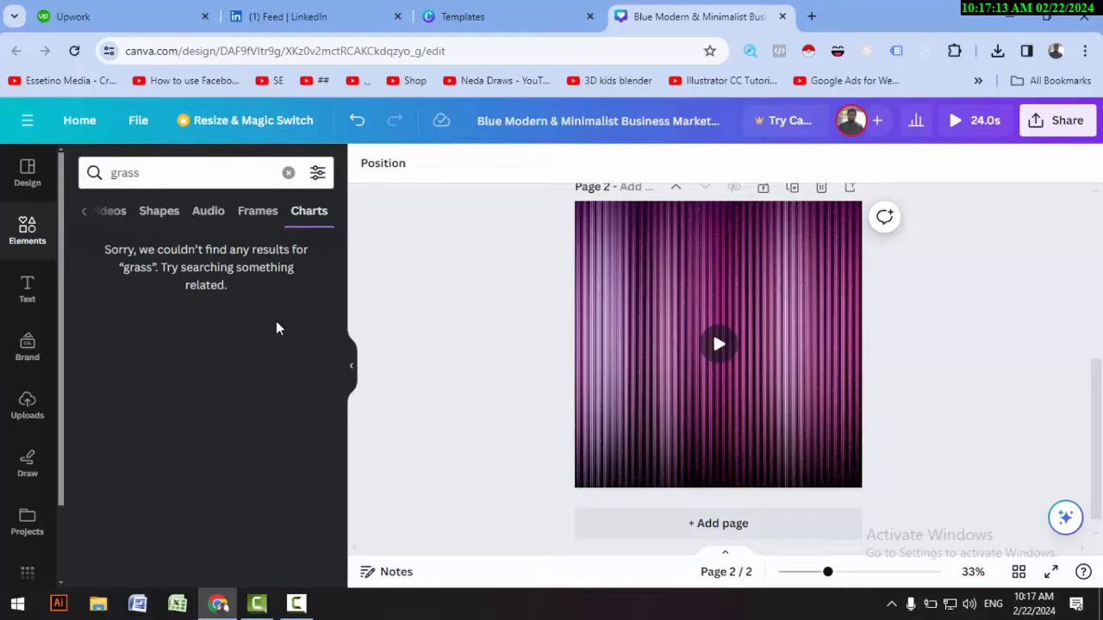
pyautogui.click(85, 215)
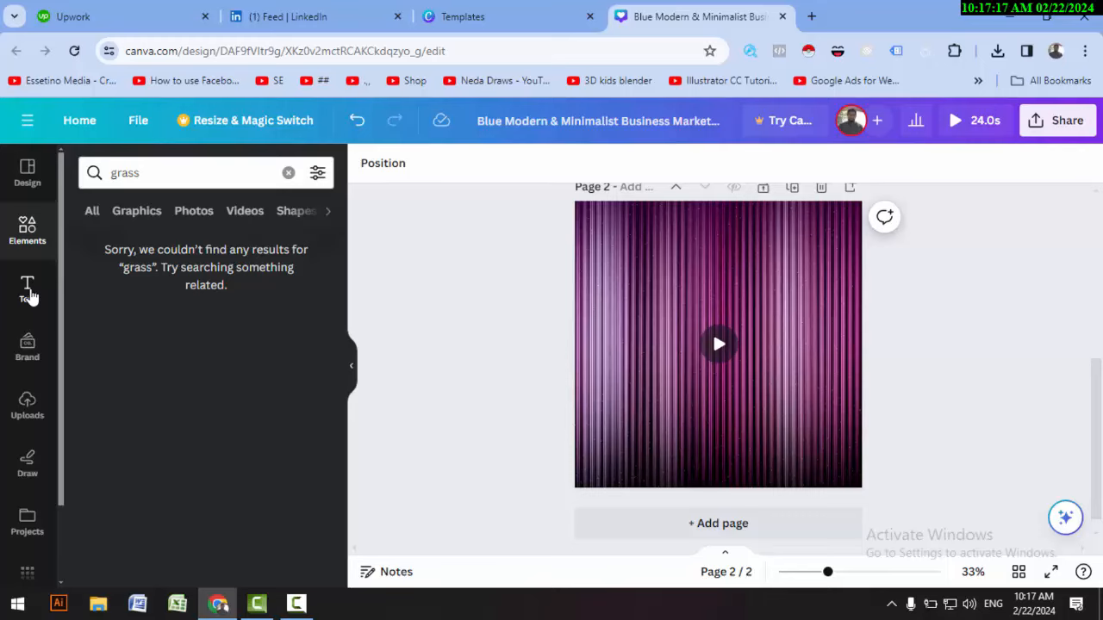
# - Browse the text styles and font combinations and place the pink neon GLOW text on the second page
pyautogui.click(27, 288)
pyautogui.scroll(-4, 182, 327)
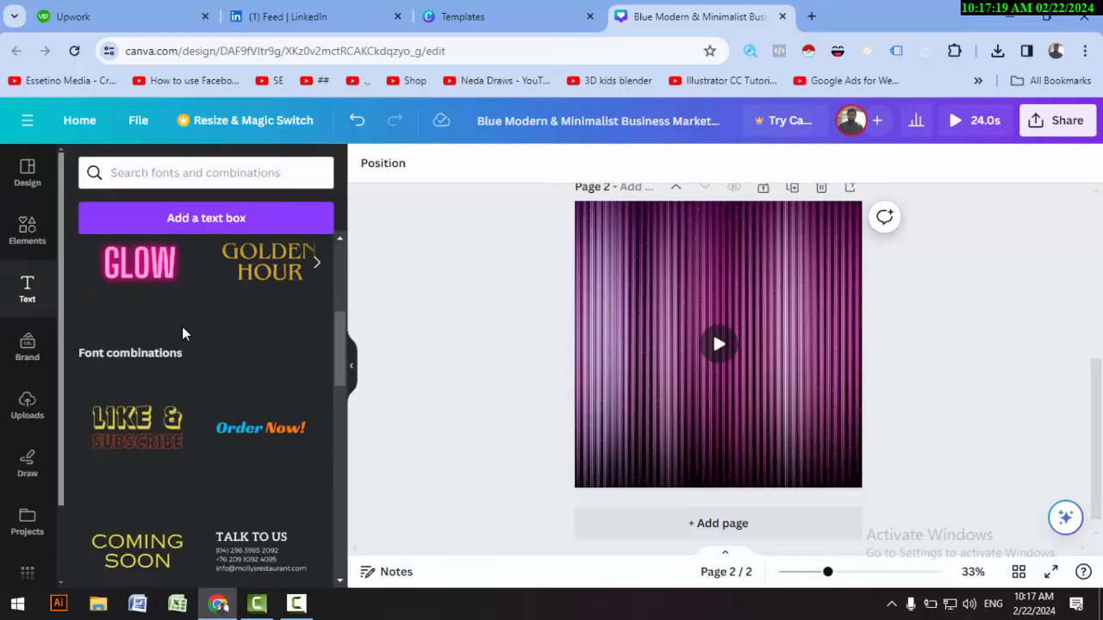
pyautogui.scroll(-6, 183, 333)
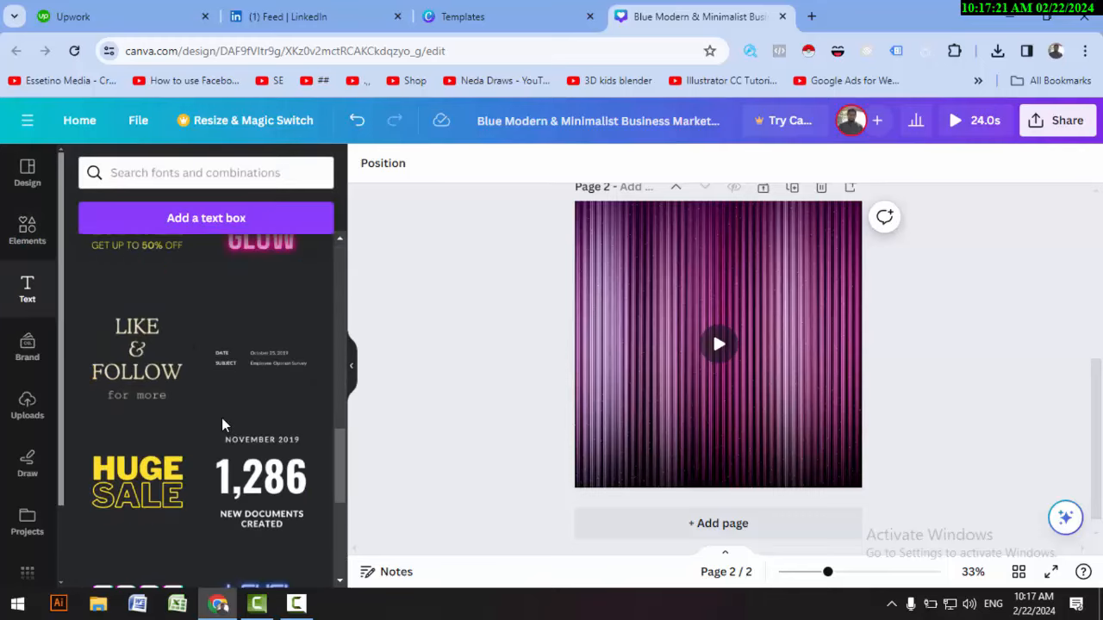
pyautogui.scroll(-8, 222, 425)
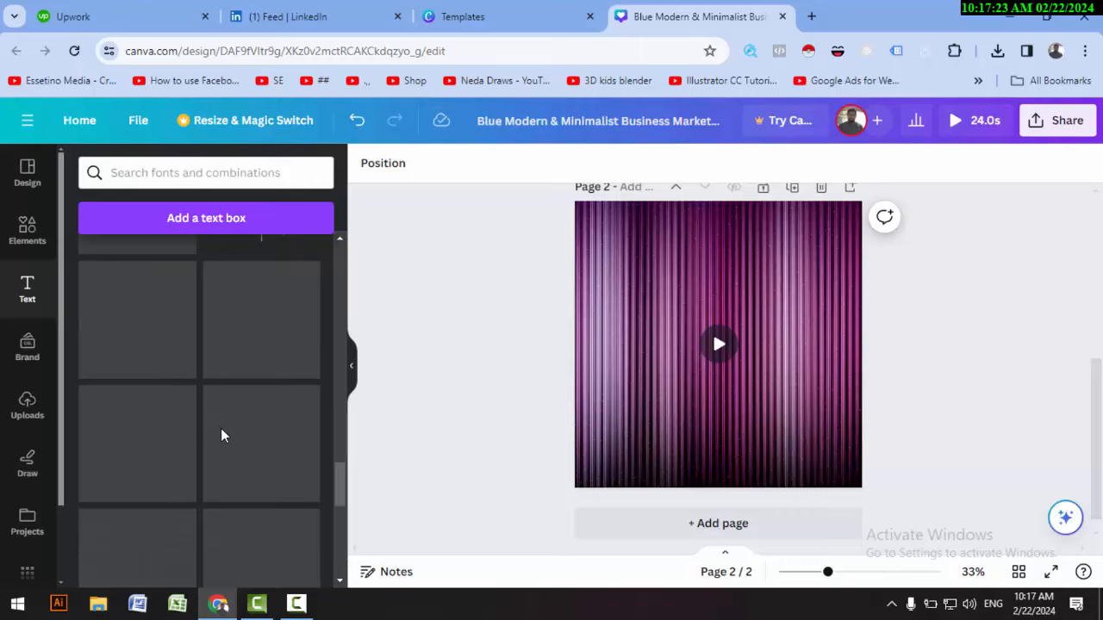
pyautogui.scroll(-4, 223, 431)
pyautogui.moveTo(337, 536); pyautogui.dragTo(340, 319)
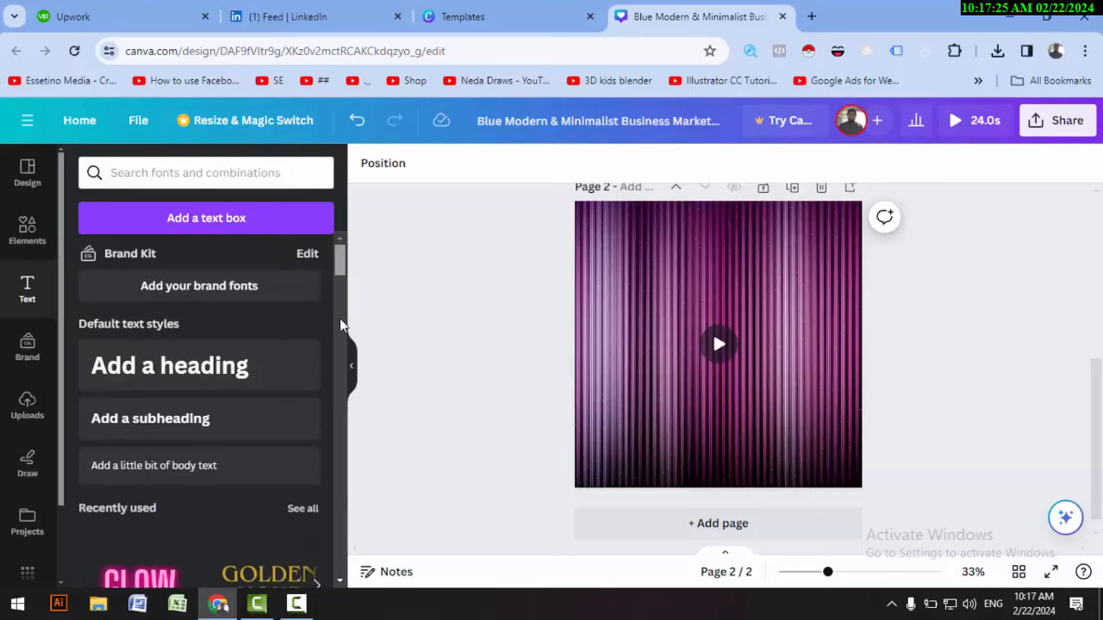
pyautogui.scroll(-3, 177, 382)
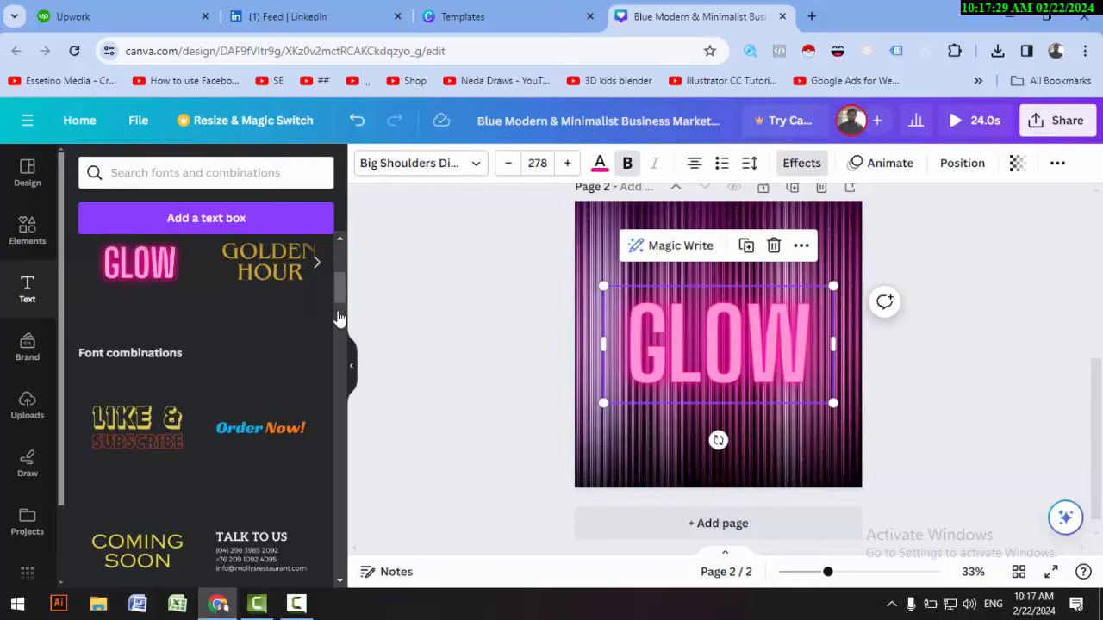
# - Replace the GLOW wording on the second page with a first name in capitals, and resize its box to fit one line at font size 201
pyautogui.doubleClick(677, 363)
pyautogui.write('SHAKE EL')
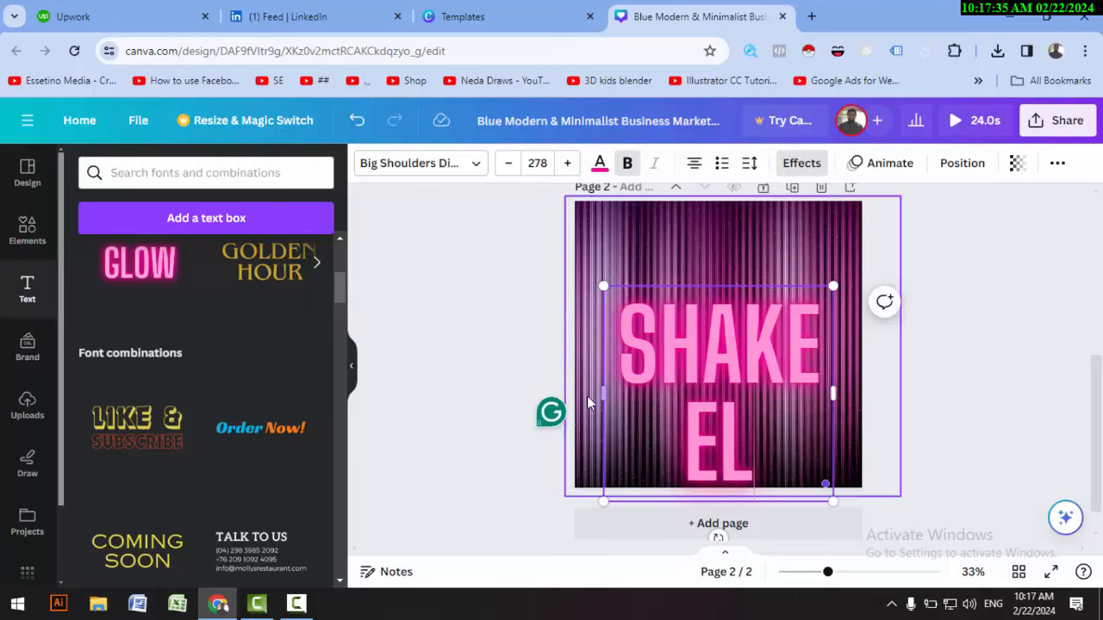
pyautogui.moveTo(609, 496); pyautogui.dragTo(622, 482)
pyautogui.moveTo(630, 441); pyautogui.dragTo(663, 443)
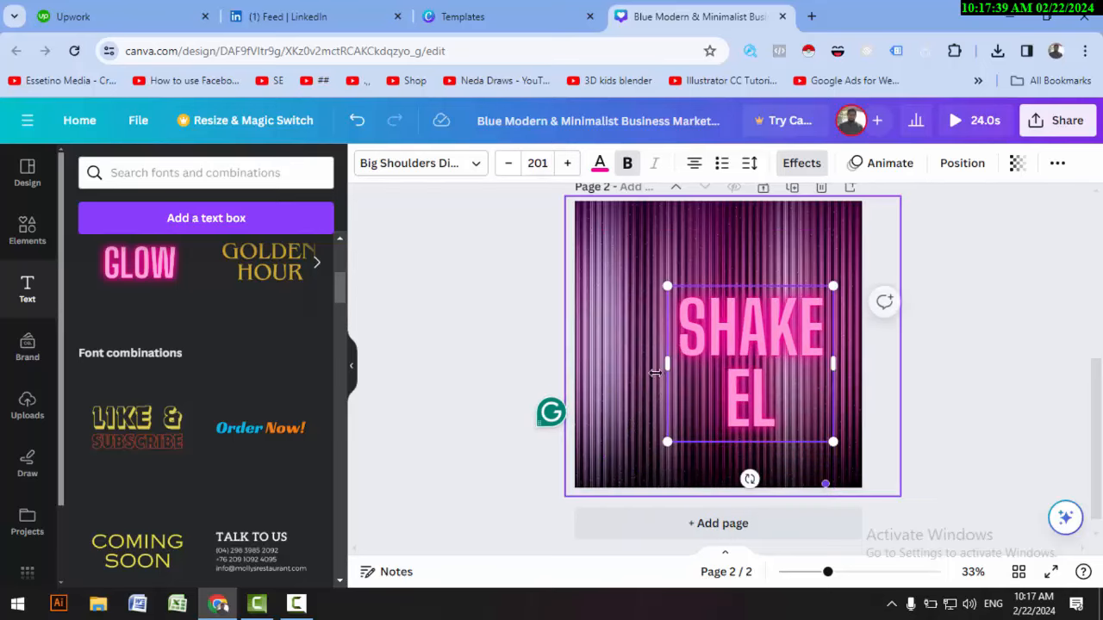
pyautogui.moveTo(660, 369); pyautogui.dragTo(597, 367)
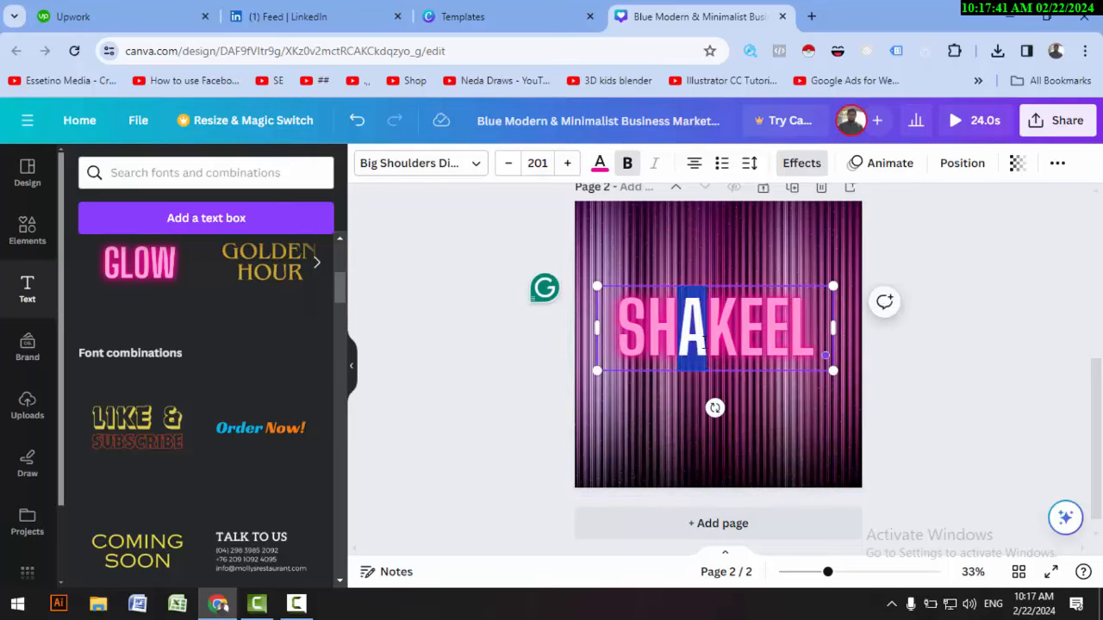
pyautogui.click(480, 367)
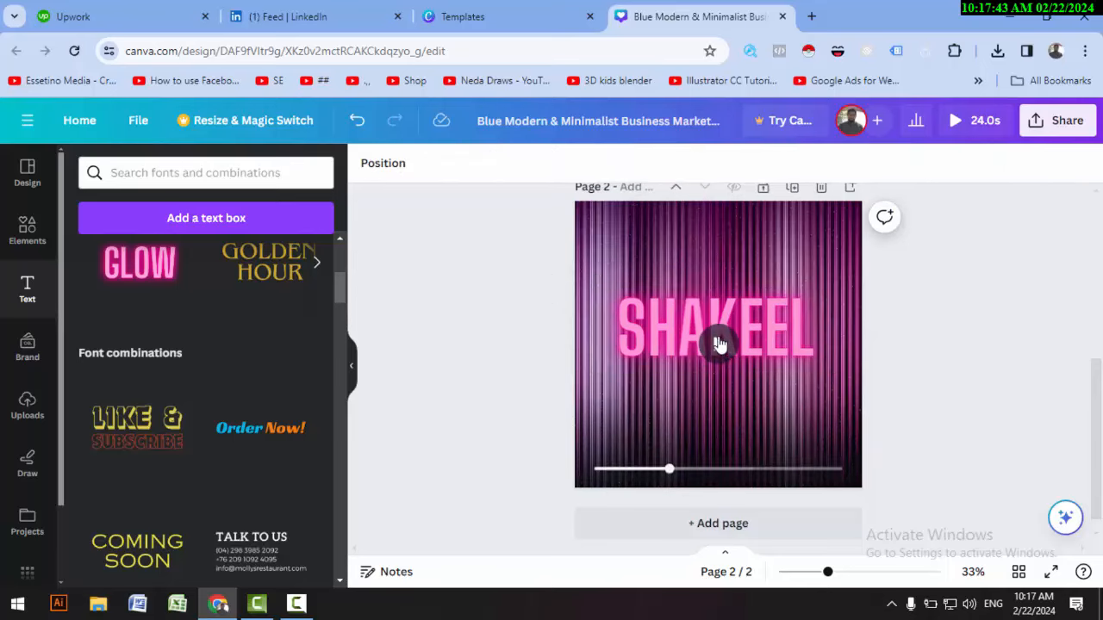
# - Recolour the neon name text on the second page, trying several document, photo and solid colours and settling on bright cyan
pyautogui.click(720, 312)
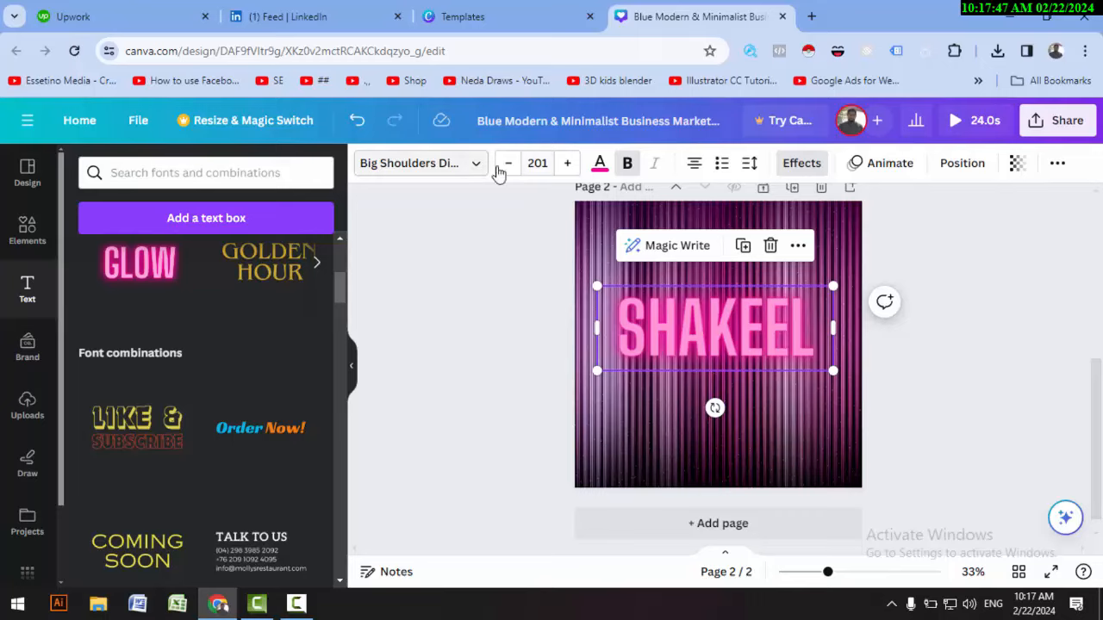
pyautogui.click(628, 163)
pyautogui.click(628, 163)
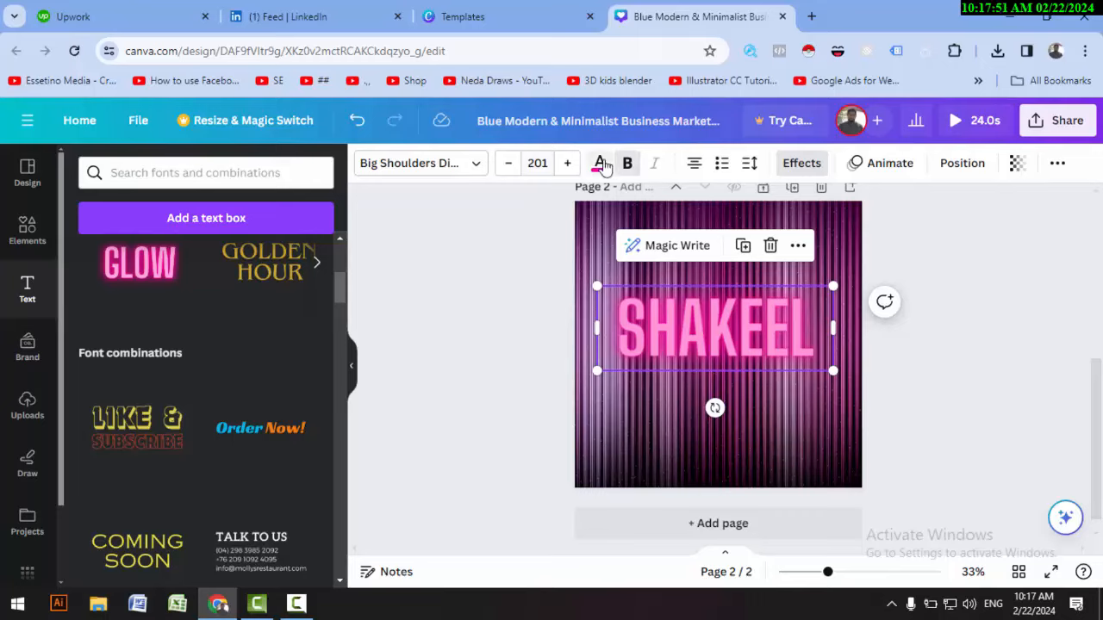
pyautogui.click(600, 163)
pyautogui.click(221, 262)
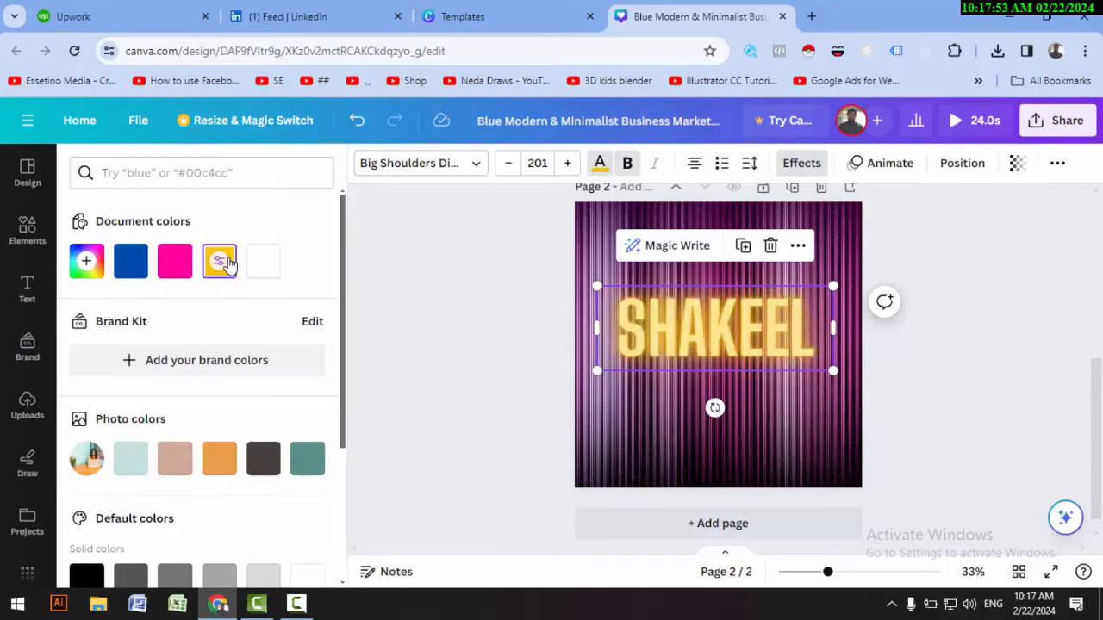
pyautogui.click(263, 458)
pyautogui.scroll(-3, 281, 371)
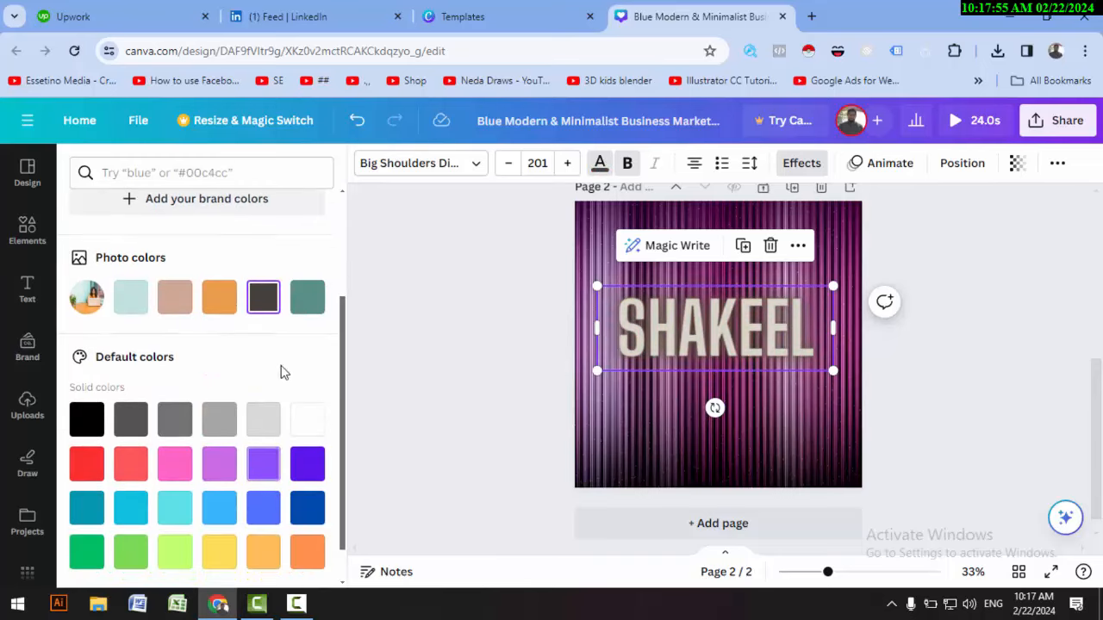
pyautogui.click(308, 297)
pyautogui.click(308, 465)
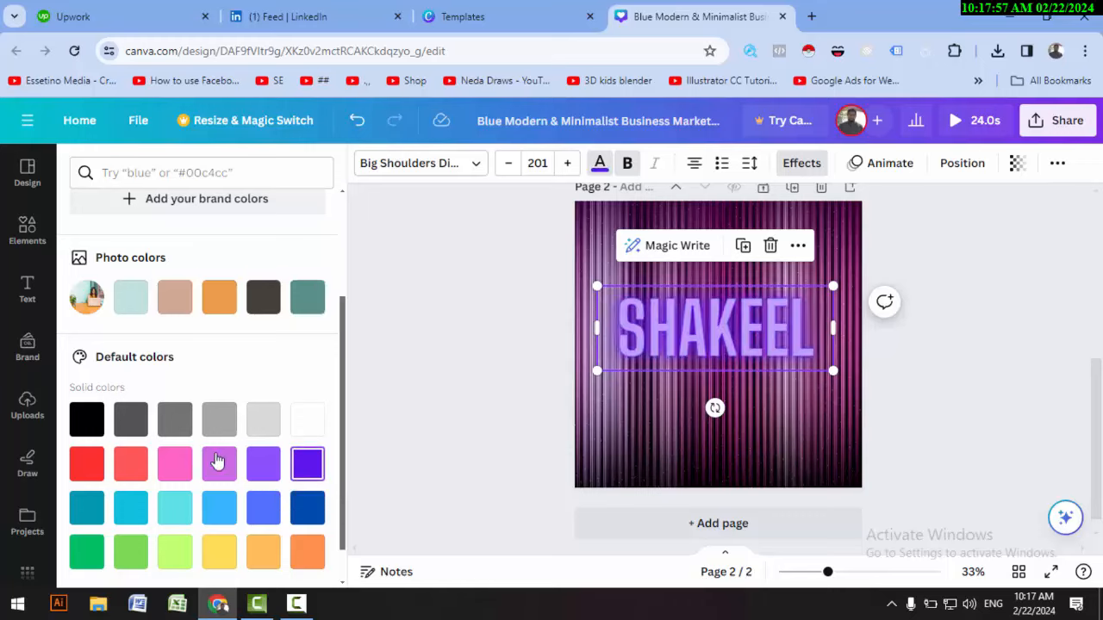
pyautogui.click(176, 463)
pyautogui.click(131, 465)
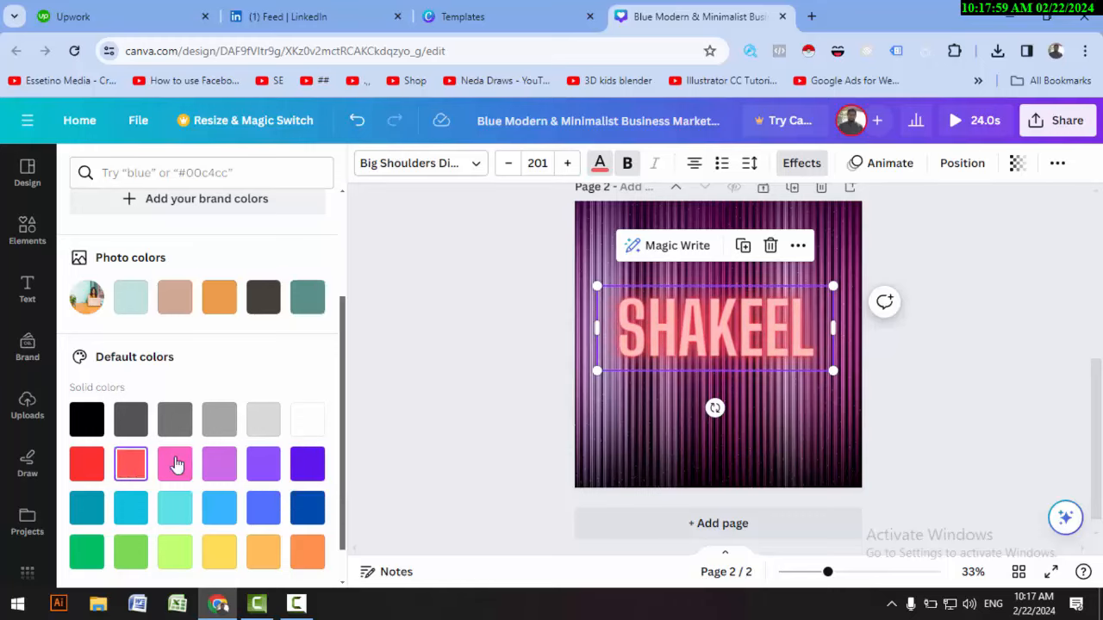
pyautogui.scroll(-1, 176, 463)
pyautogui.click(262, 462)
pyautogui.click(219, 462)
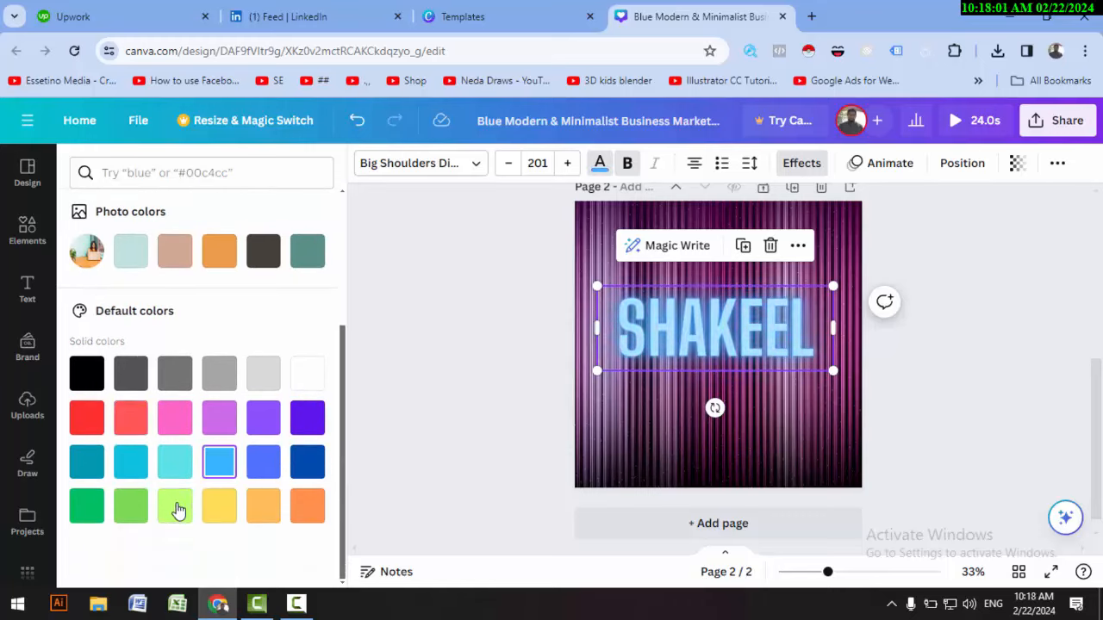
pyautogui.click(175, 508)
pyautogui.click(131, 505)
pyautogui.click(131, 462)
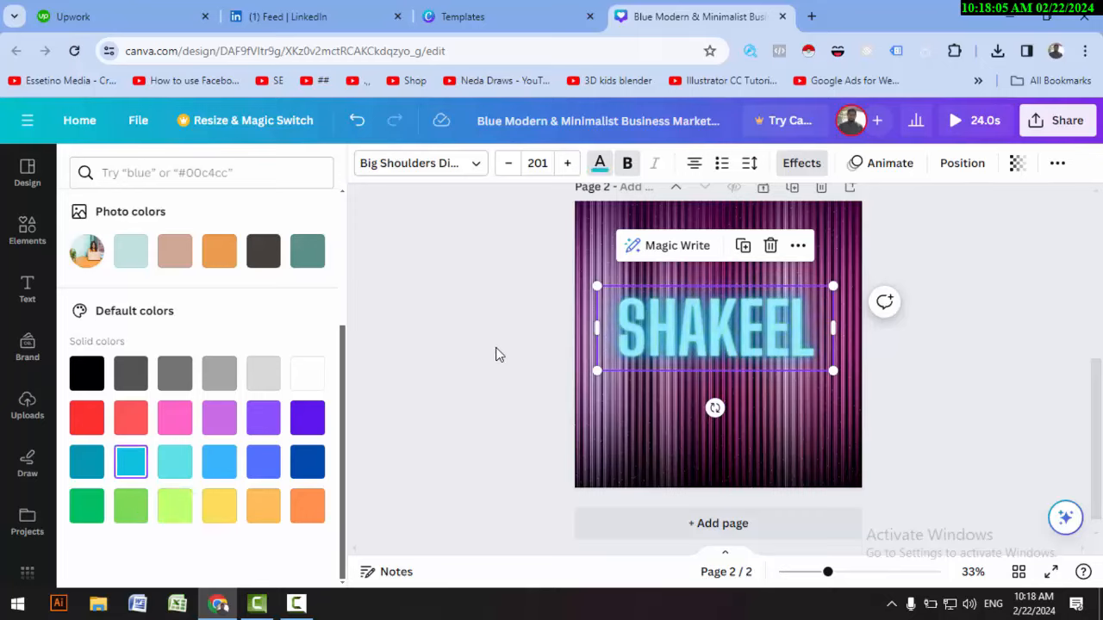
# - Open the font choices for the neon name text and shift the text slightly higher on the page
pyautogui.click(476, 166)
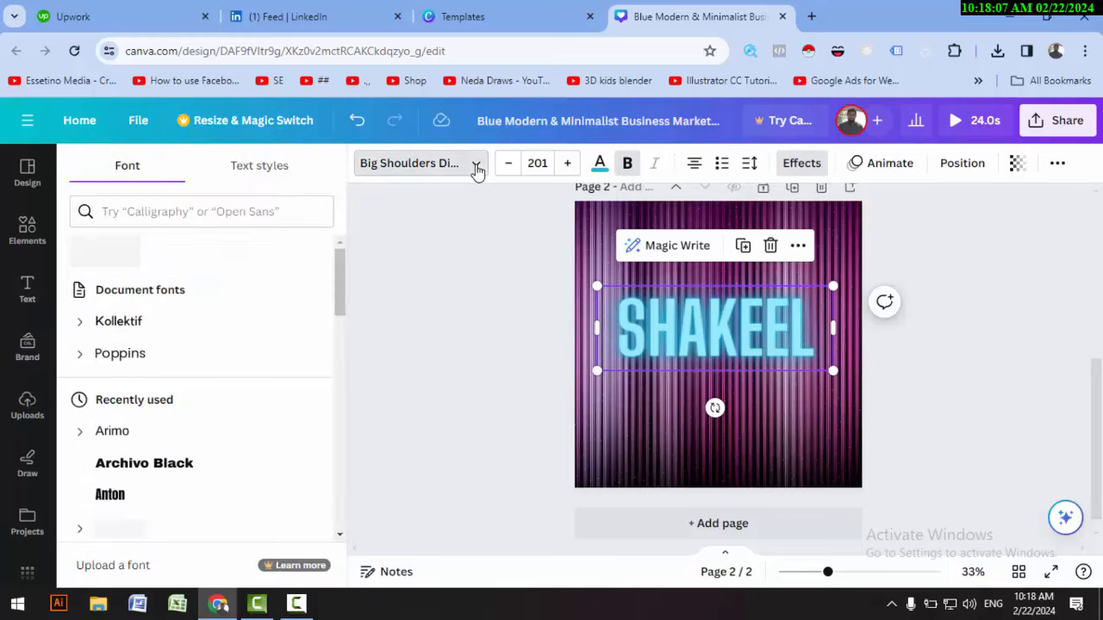
pyautogui.click(295, 603)
pyautogui.click(1031, 524)
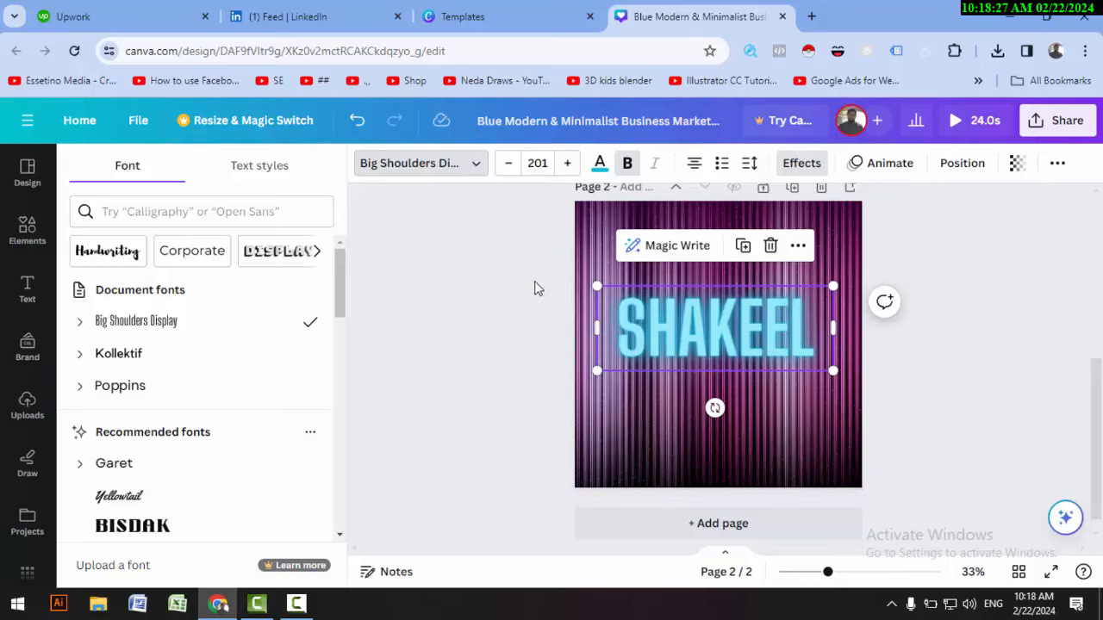
pyautogui.moveTo(660, 330); pyautogui.dragTo(661, 303)
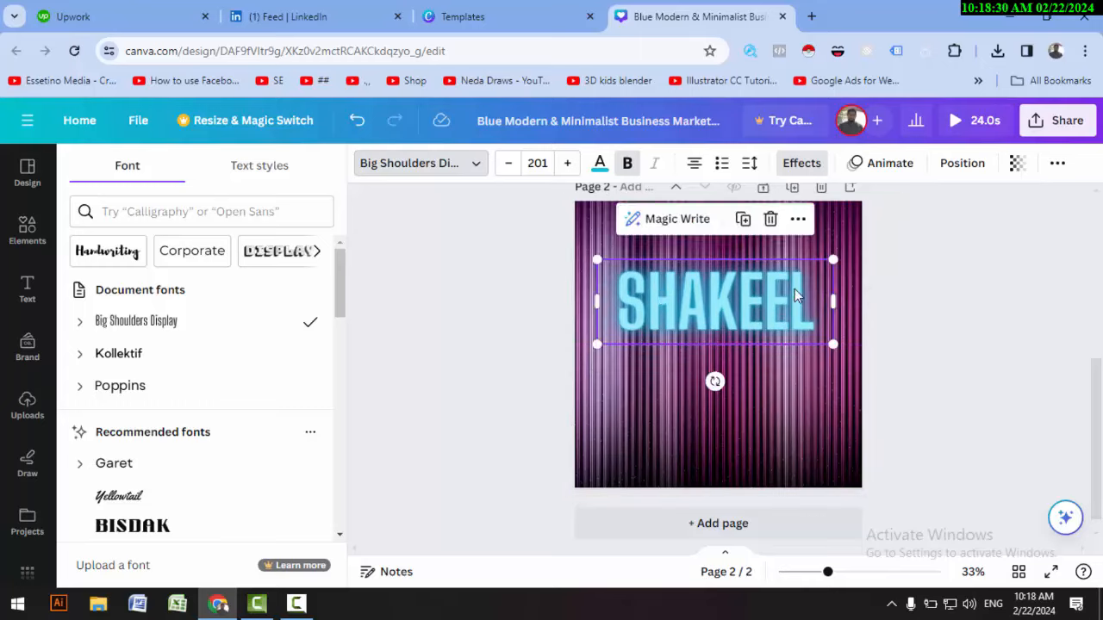
# - Move the neon text's layer beneath the curtain video and back to the front, and set the text slightly lower on the page
pyautogui.click(950, 165)
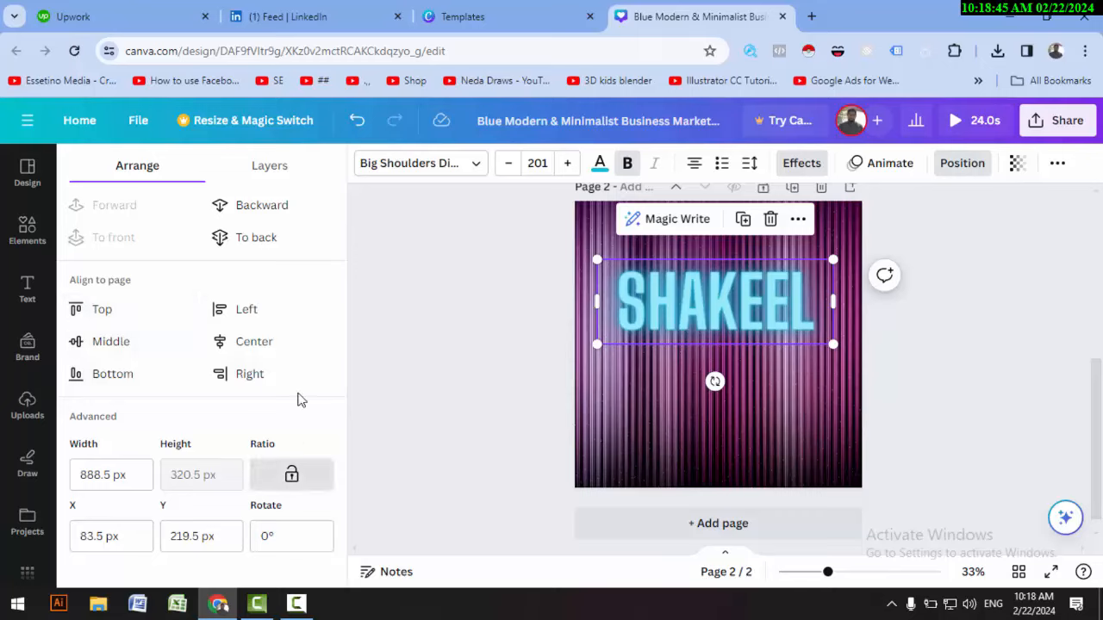
pyautogui.click(266, 167)
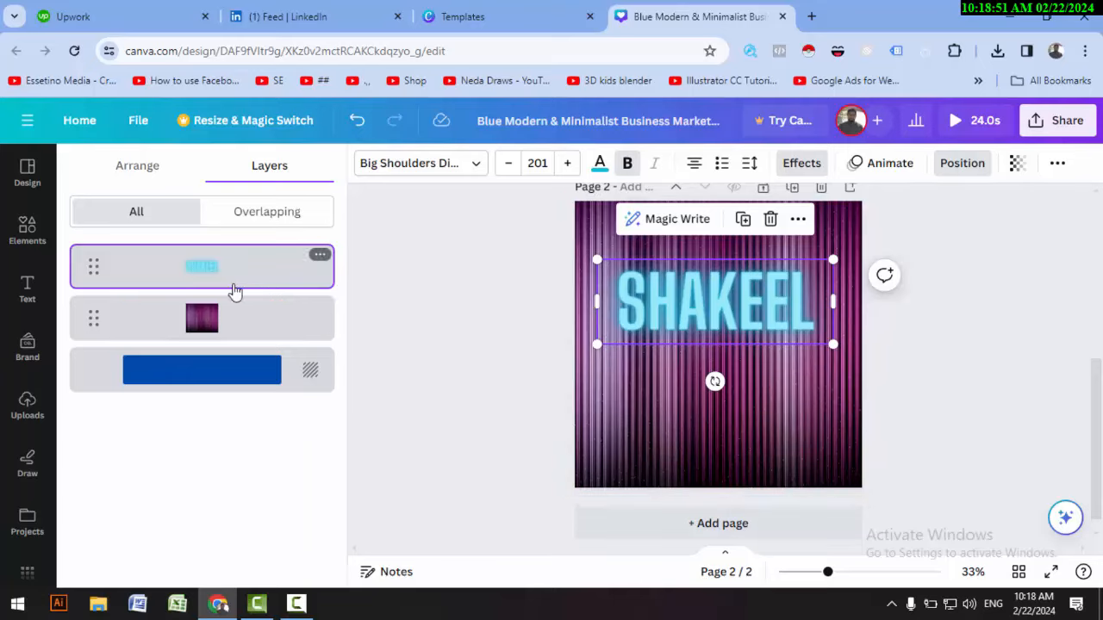
pyautogui.moveTo(233, 284); pyautogui.dragTo(236, 335)
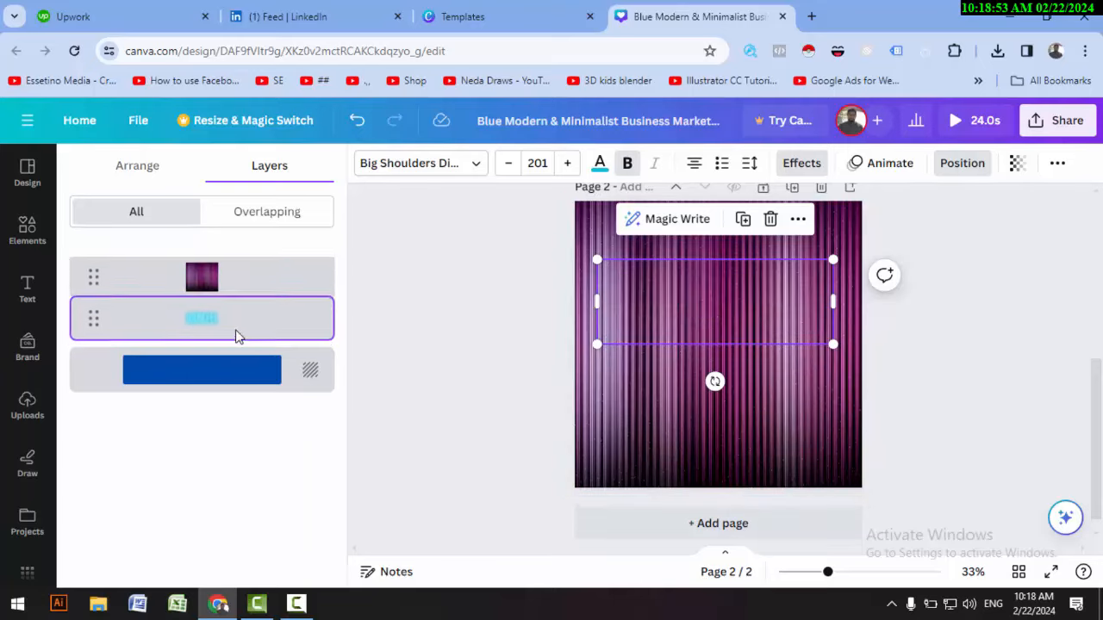
pyautogui.moveTo(301, 328)
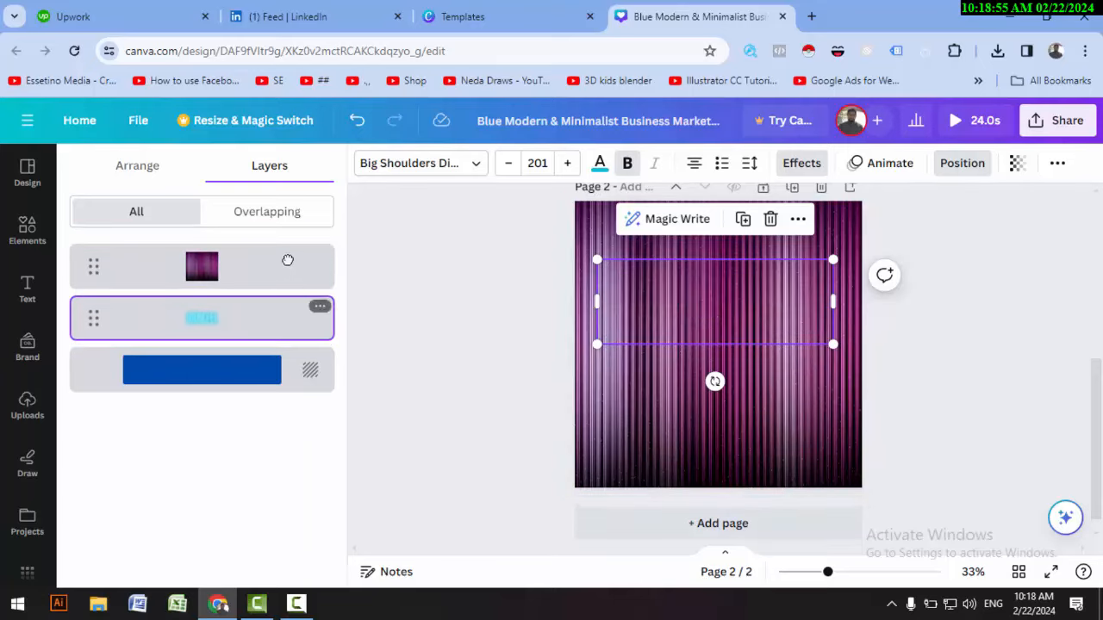
pyautogui.moveTo(288, 261)
pyautogui.mouseDown()
pyautogui.moveTo(285, 242)
pyautogui.moveTo(295, 251)
pyautogui.mouseUp()
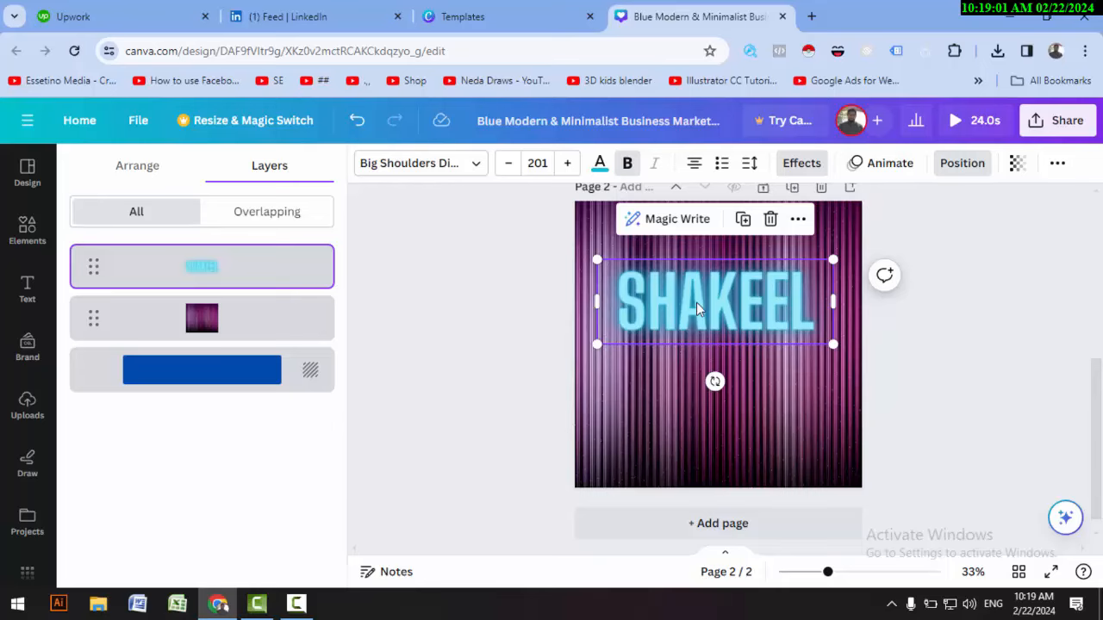
pyautogui.moveTo(696, 308); pyautogui.dragTo(696, 325)
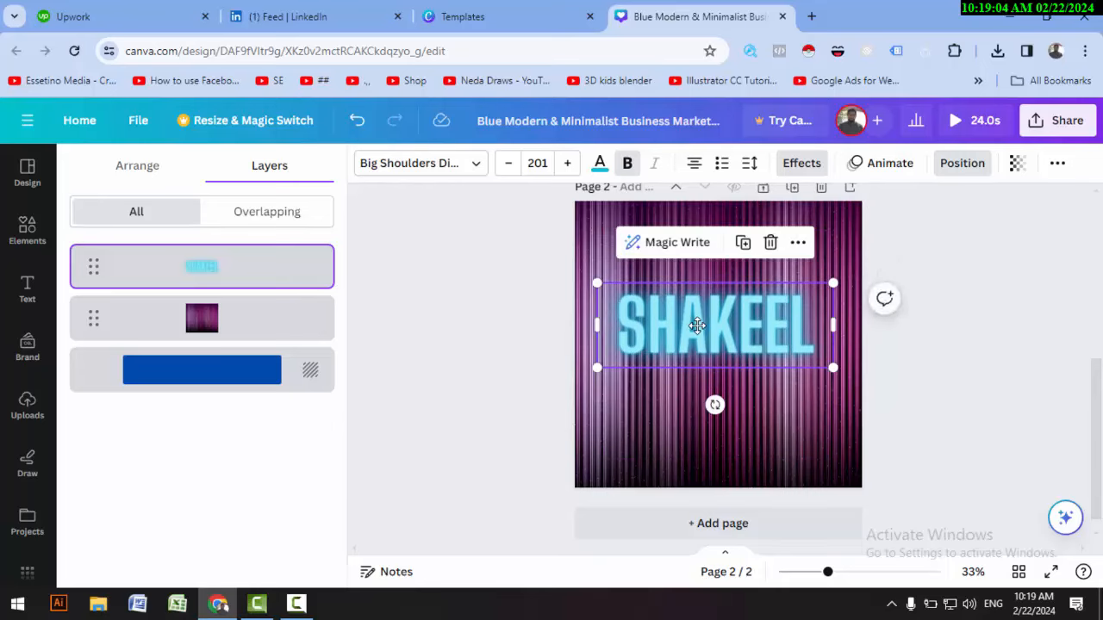
# - Browse the text animations for the neon name, from the Basic and Writing styles down to the Exaggerate styles and motion effects
pyautogui.click(883, 163)
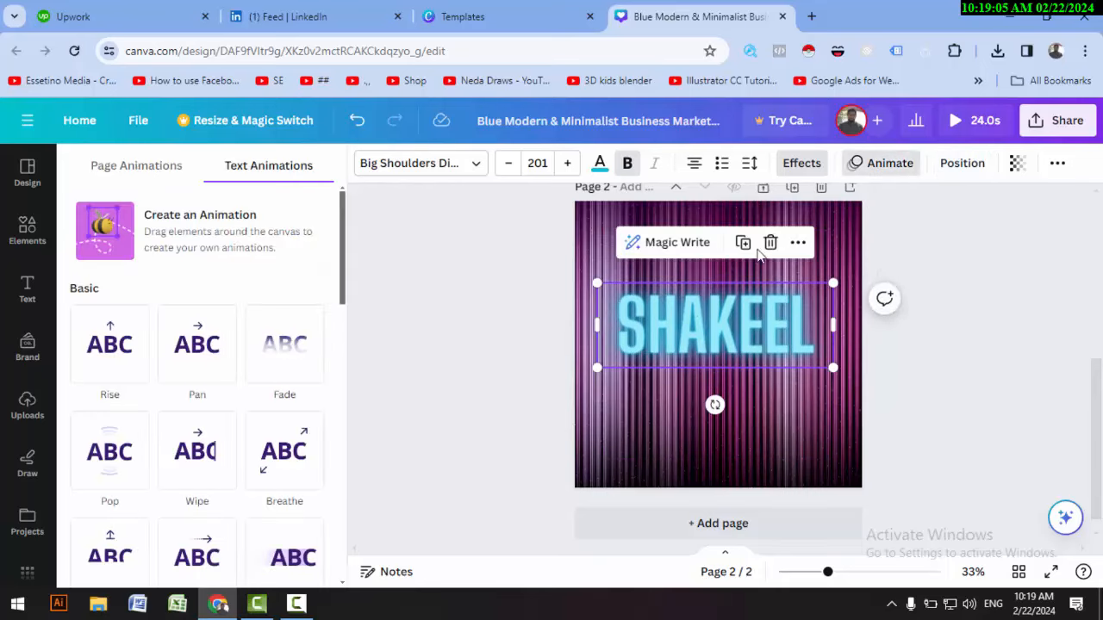
pyautogui.scroll(-15, 211, 405)
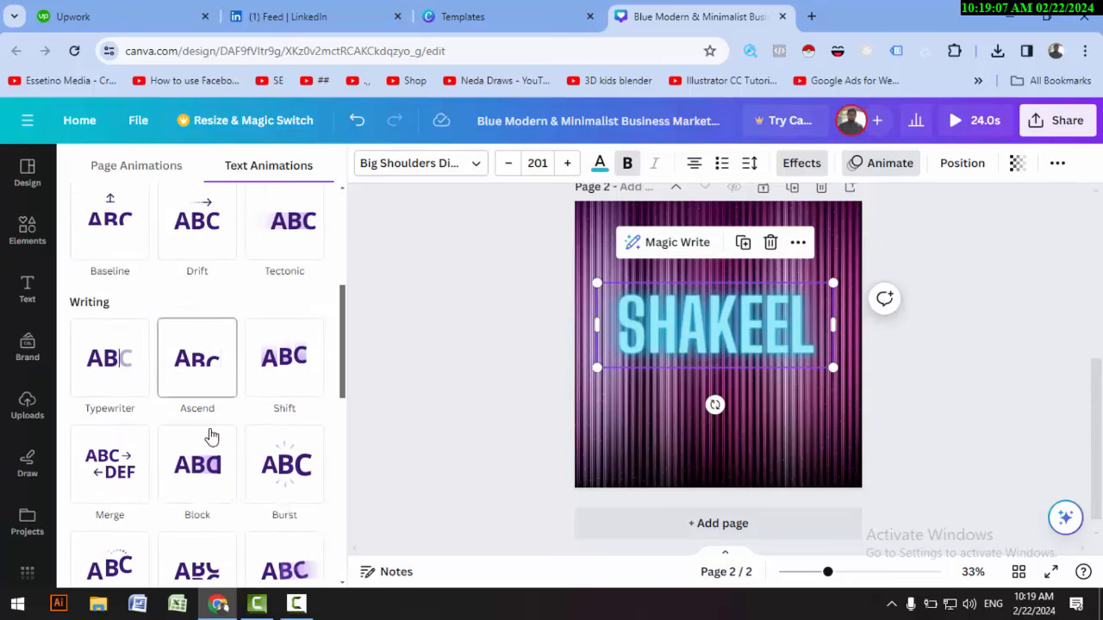
pyautogui.scroll(-3, 316, 422)
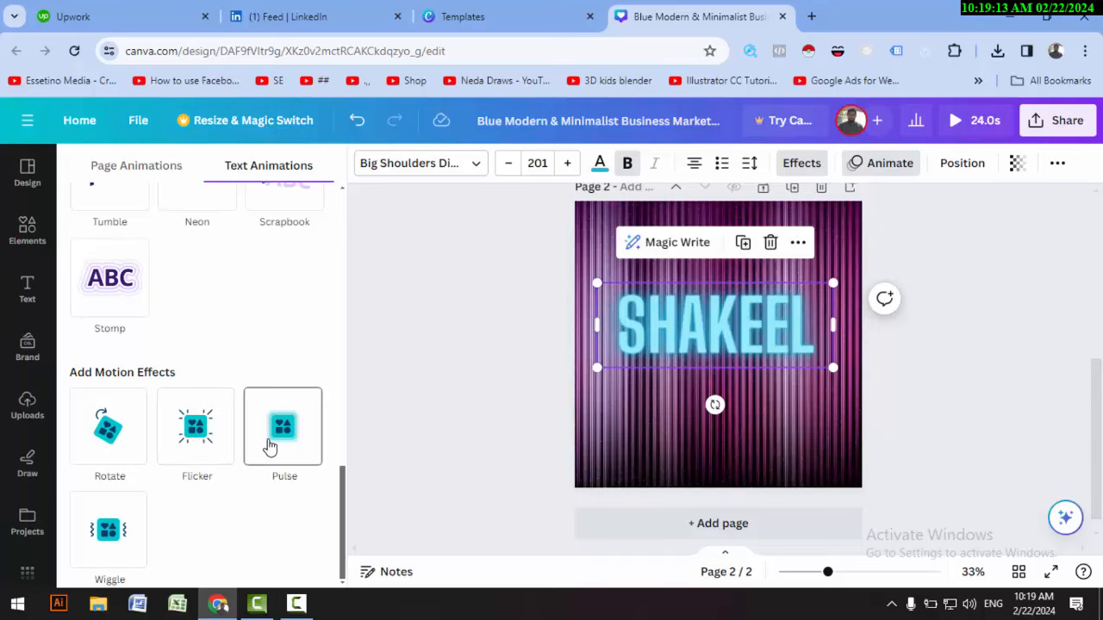
pyautogui.scroll(2, 129, 448)
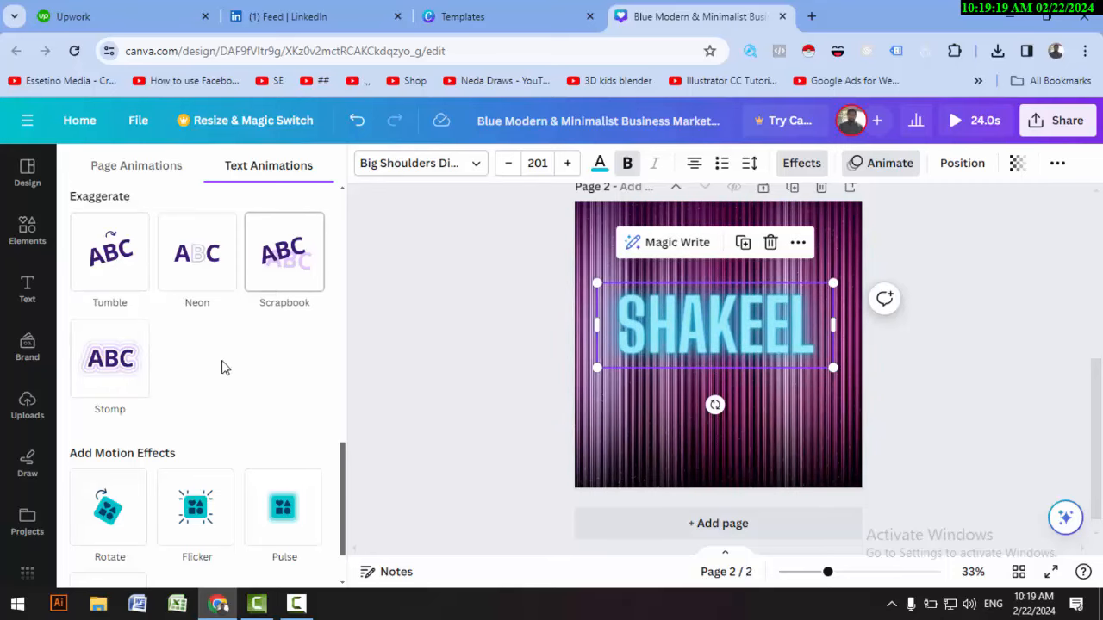
pyautogui.scroll(10, 225, 372)
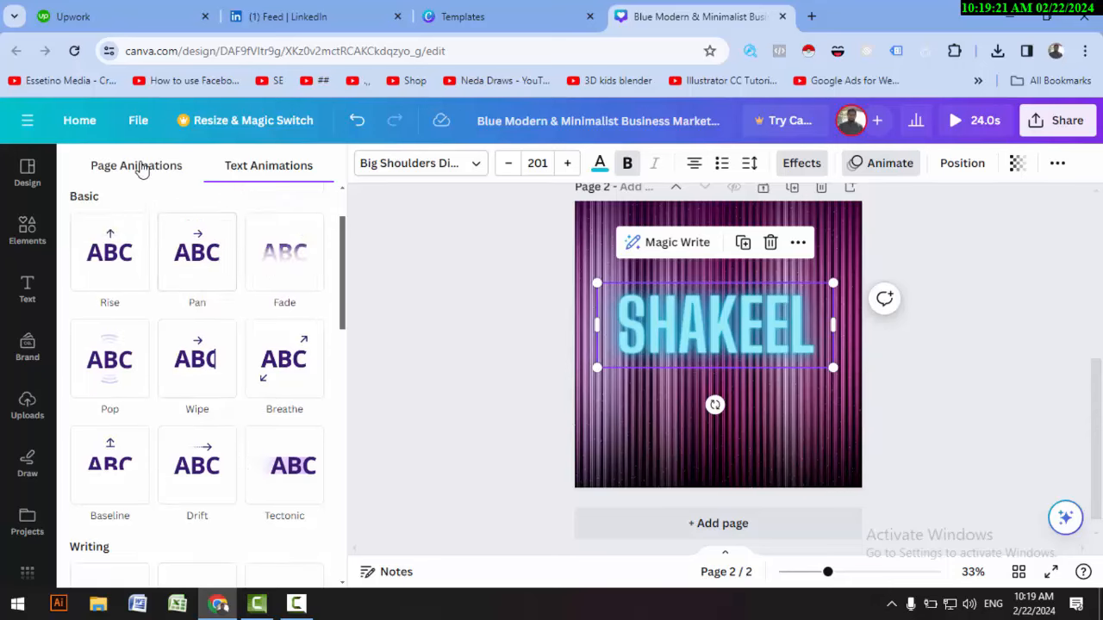
# - Look through the page animations and preview the combinations on the first page, with its photo and its background selected
pyautogui.click(140, 166)
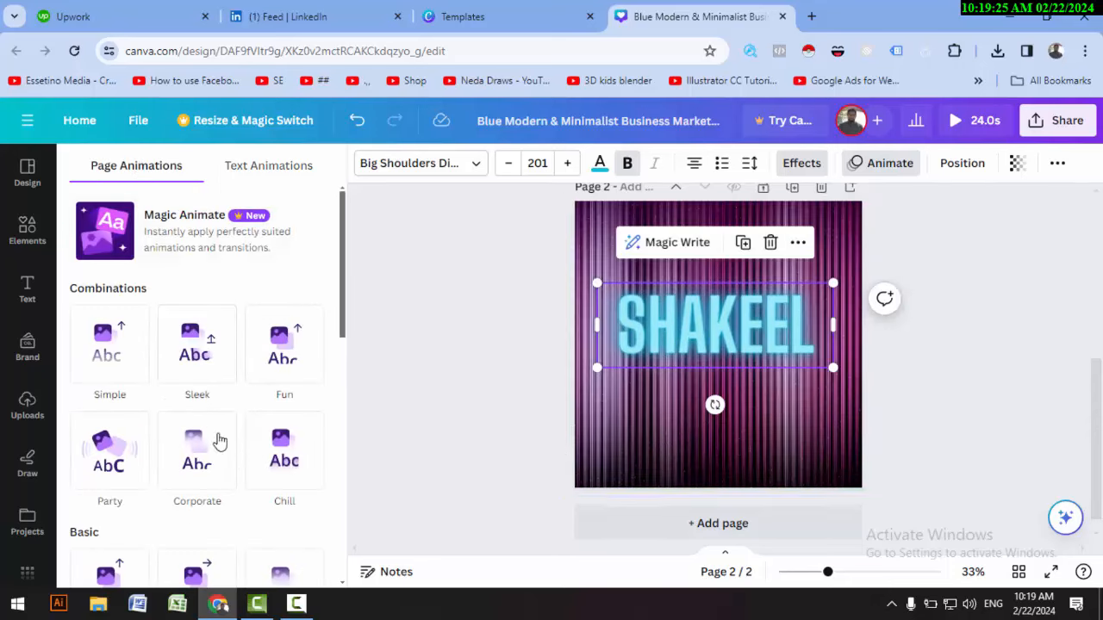
pyautogui.scroll(4, 710, 290)
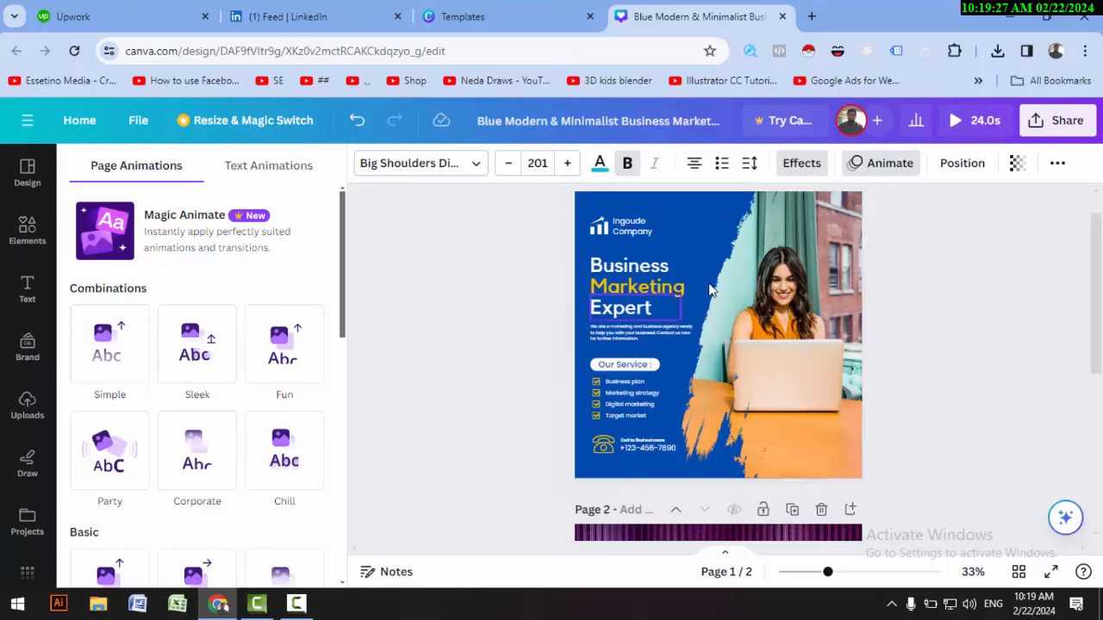
pyautogui.click(710, 290)
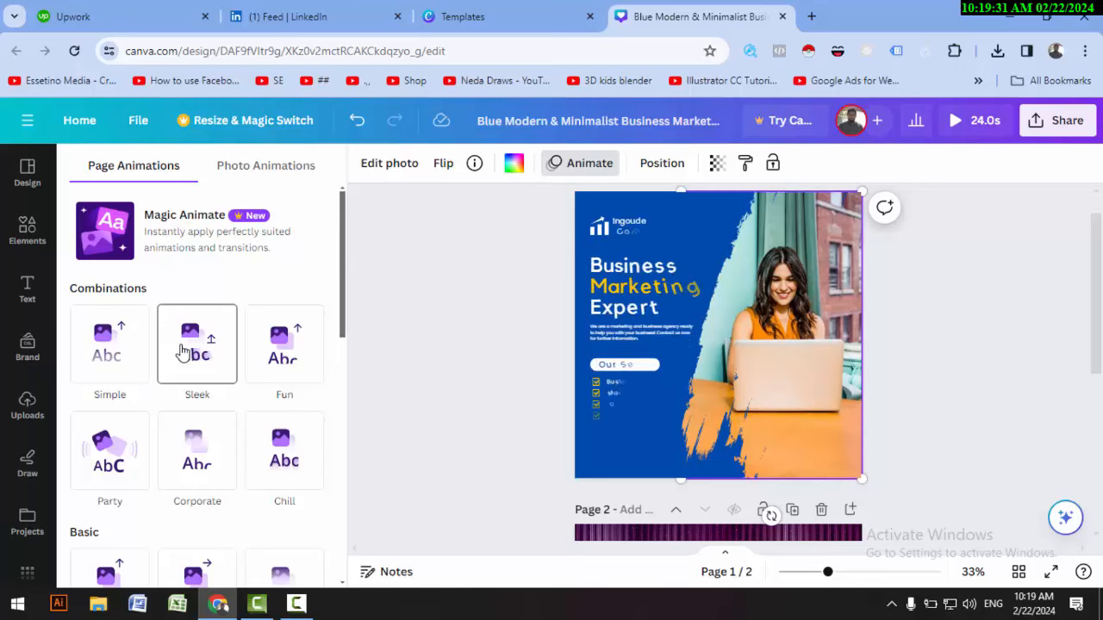
pyautogui.click(605, 472)
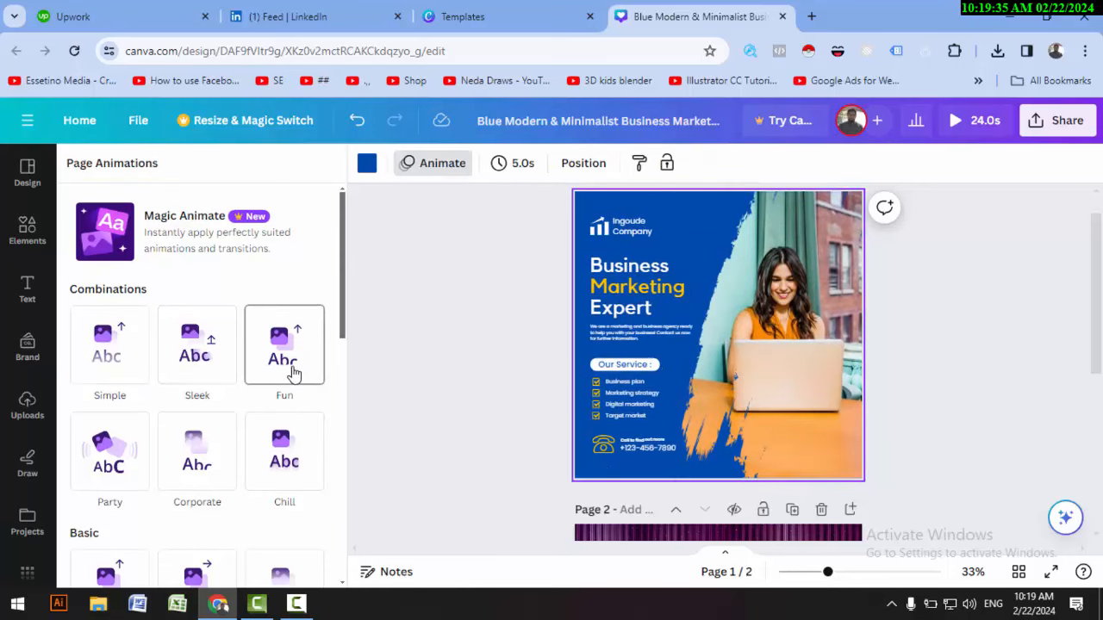
pyautogui.scroll(-3, 292, 373)
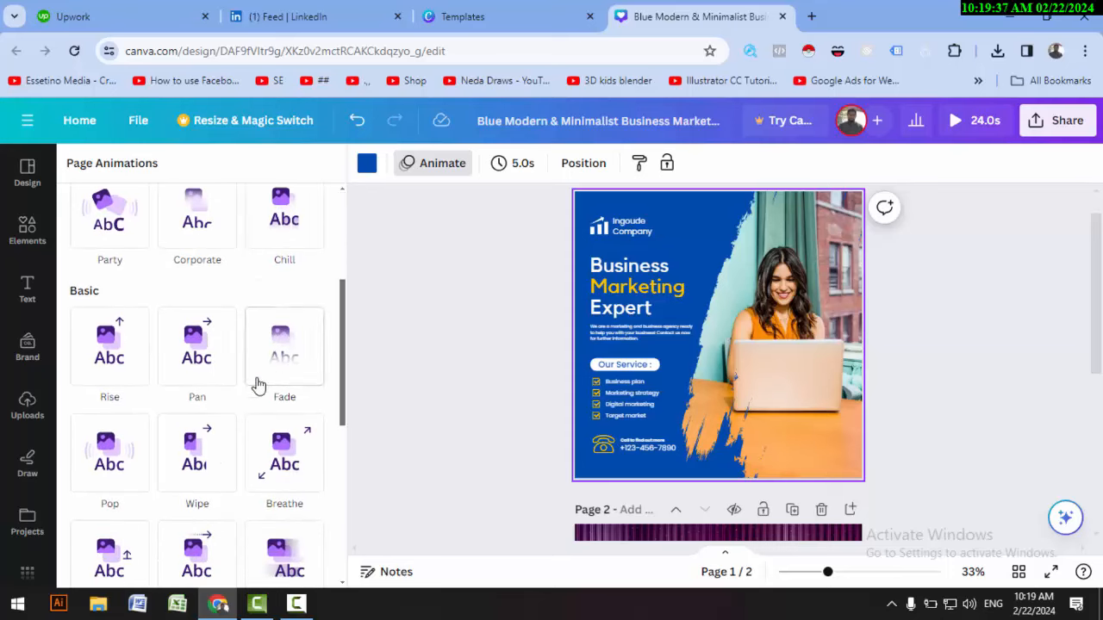
# - Select the curtain video on the second page and check its border style, border weight and corner rounding options
pyautogui.scroll(-3, 398, 403)
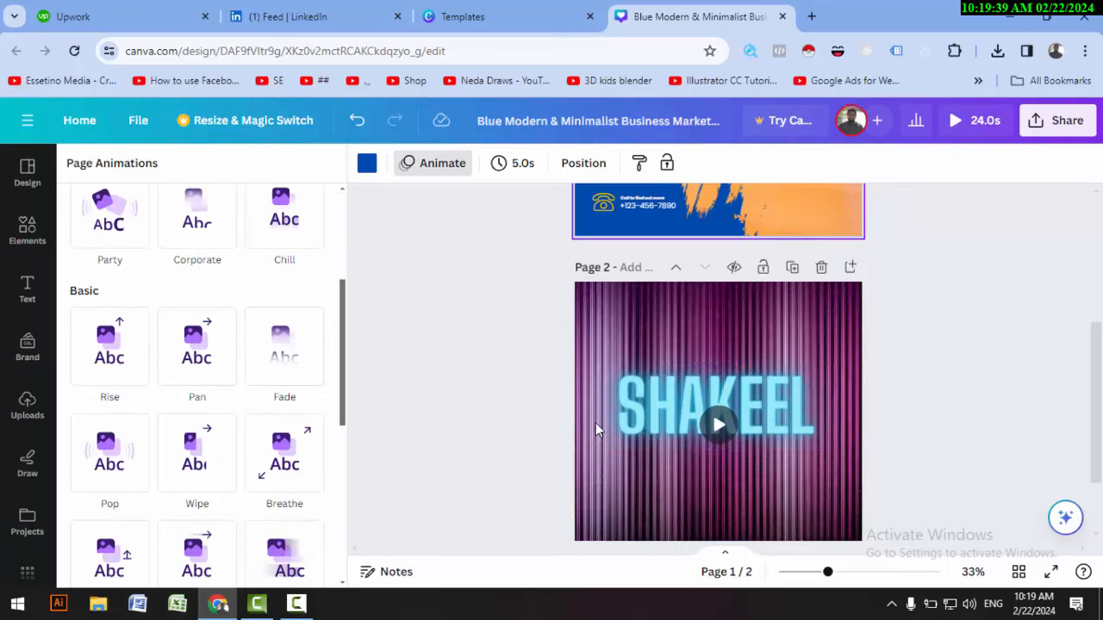
pyautogui.click(628, 480)
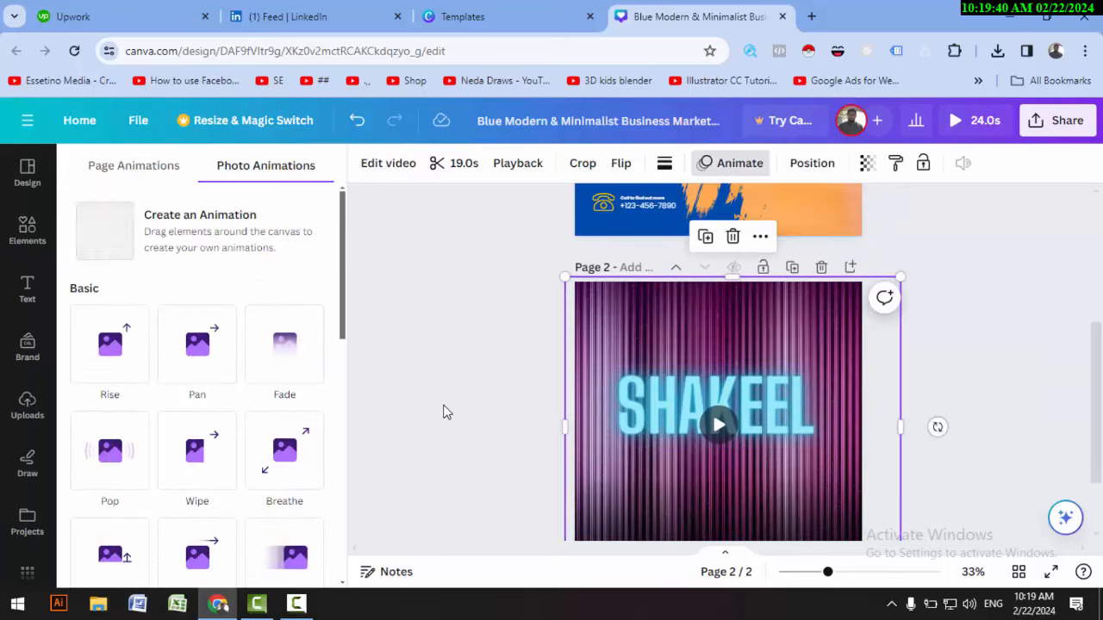
pyautogui.click(664, 167)
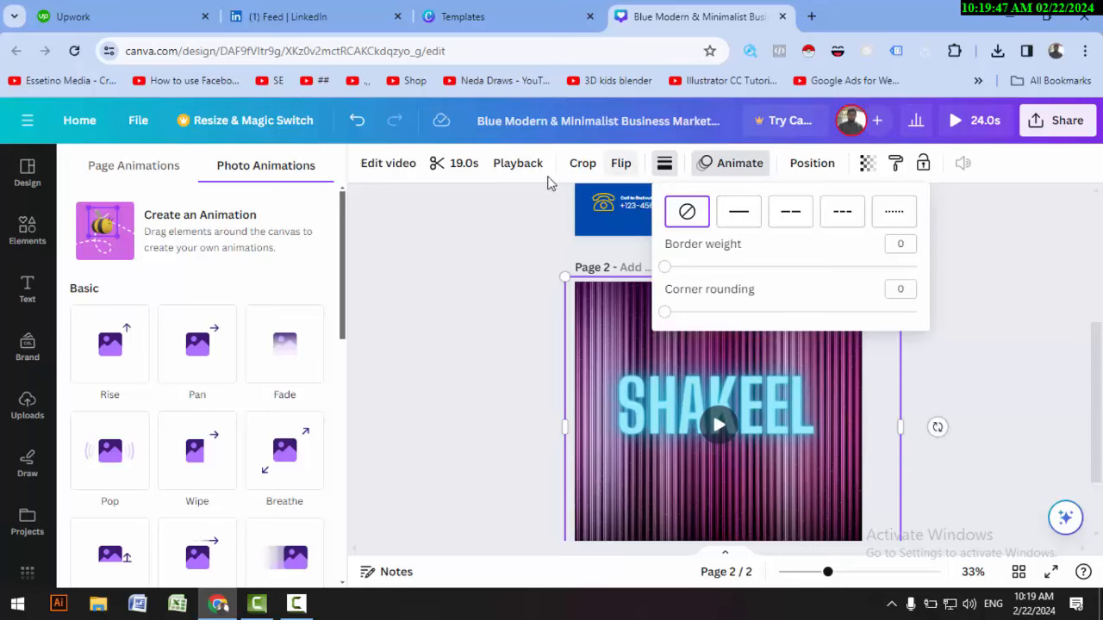
pyautogui.click(572, 219)
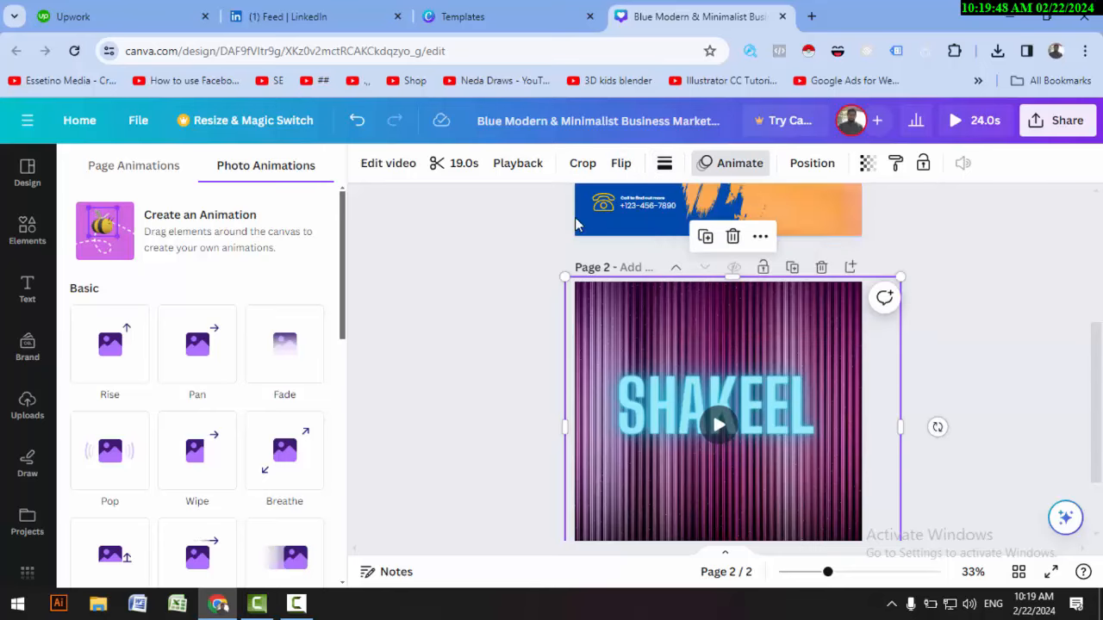
# - Flip the curtain video on the second page horizontally and vertically, and look at its crop and rotate options
pyautogui.click(663, 392)
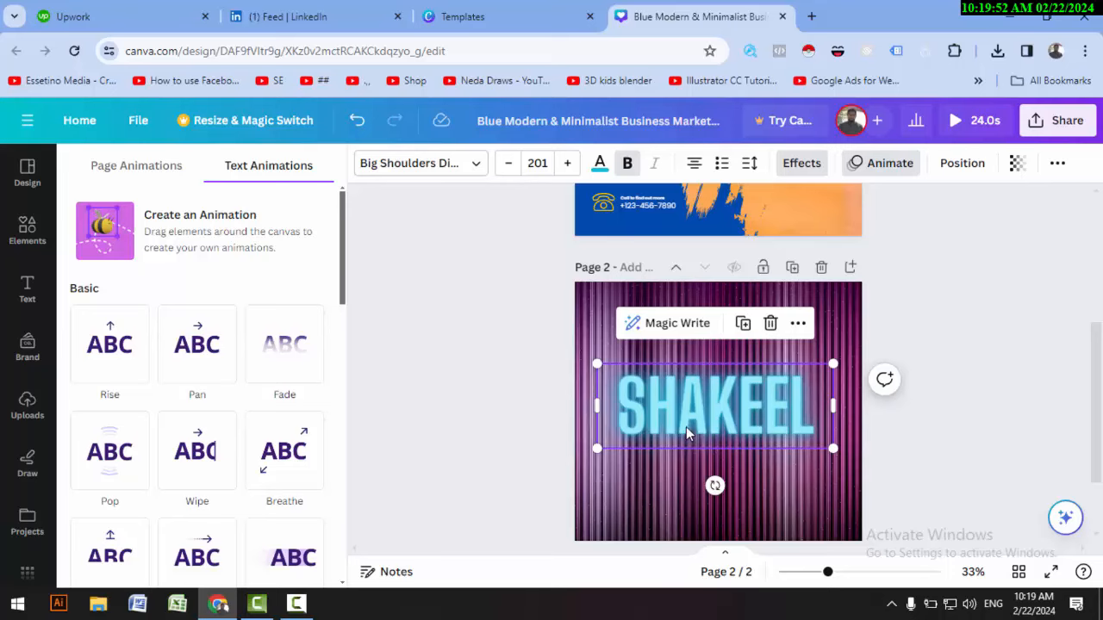
pyautogui.click(655, 483)
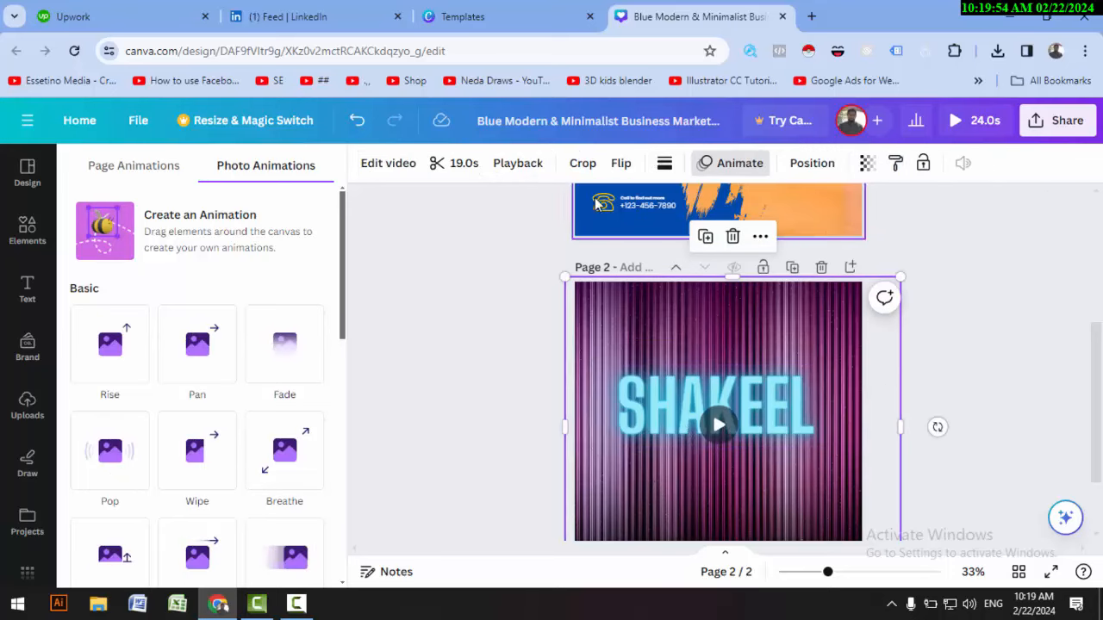
pyautogui.click(618, 164)
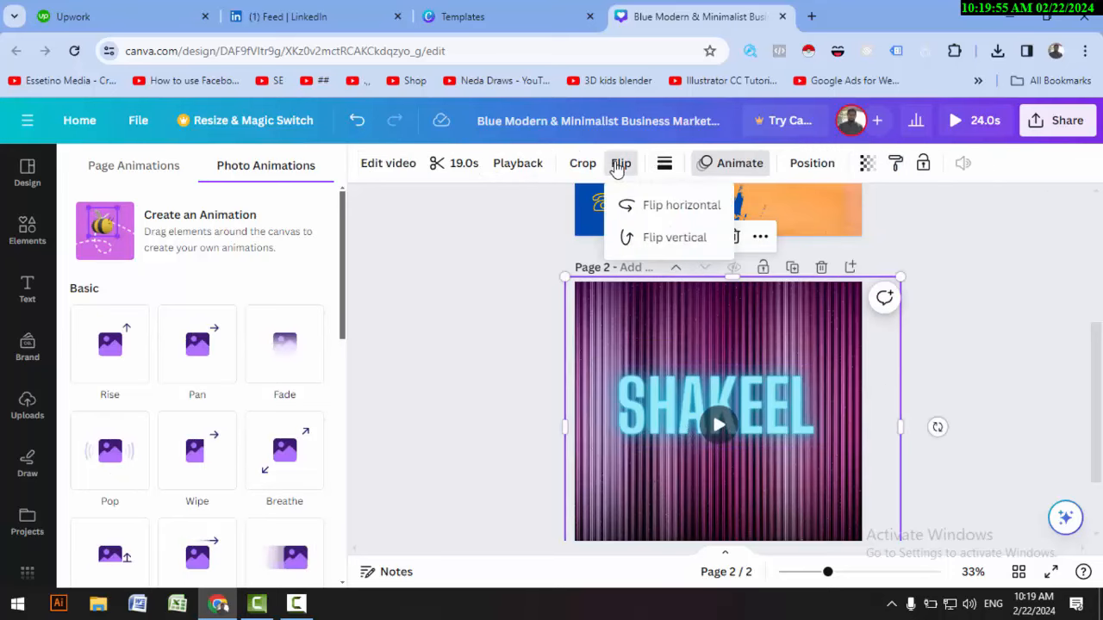
pyautogui.click(694, 222)
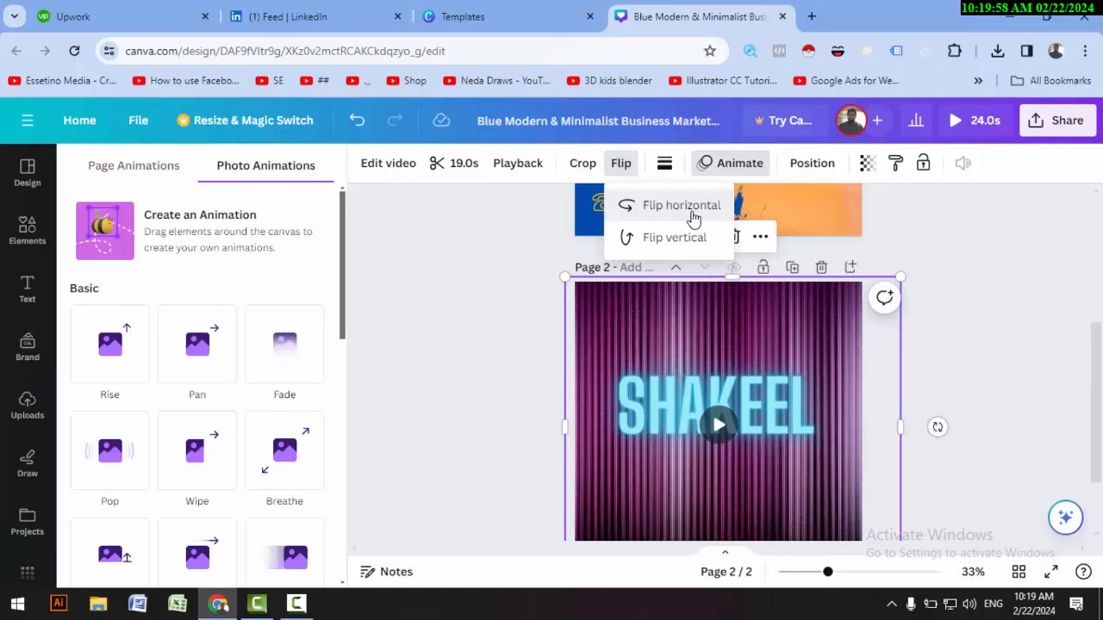
pyautogui.click(681, 238)
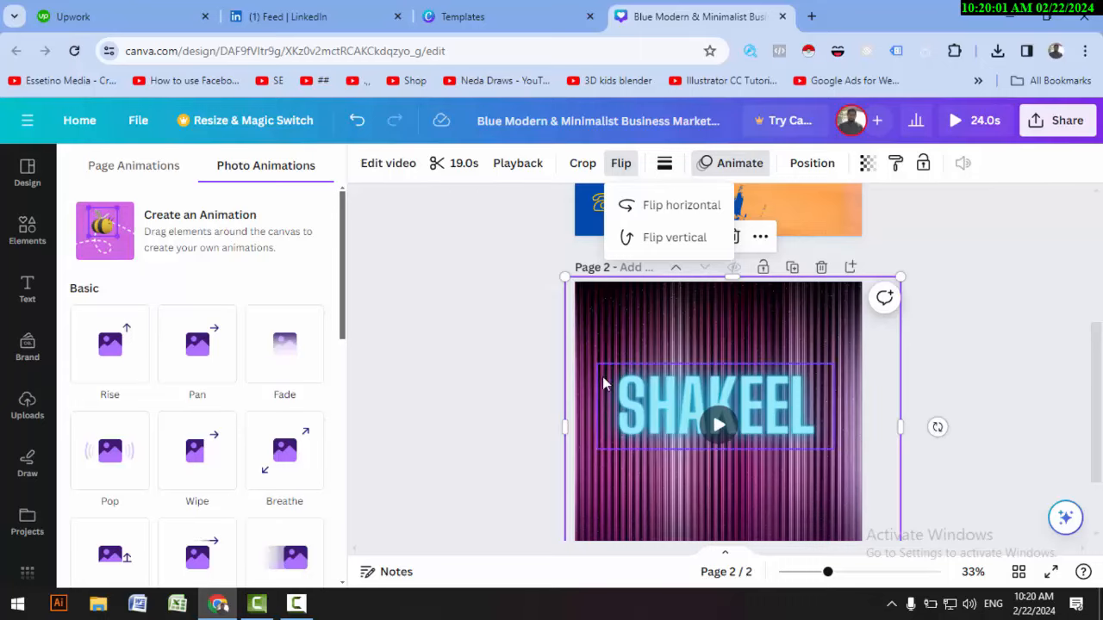
pyautogui.click(642, 322)
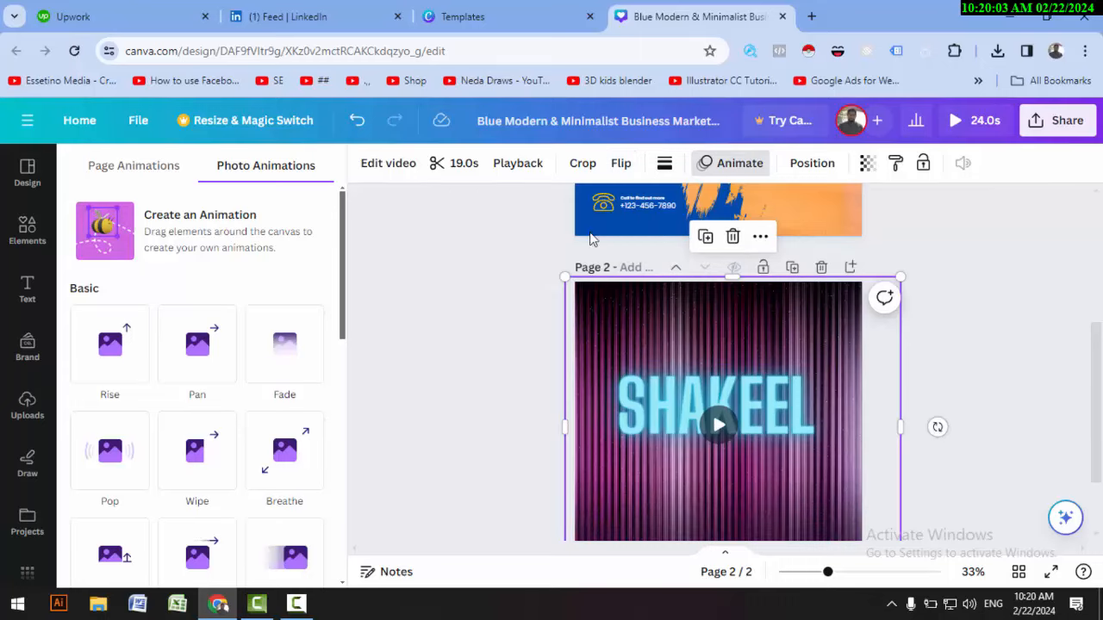
pyautogui.click(581, 164)
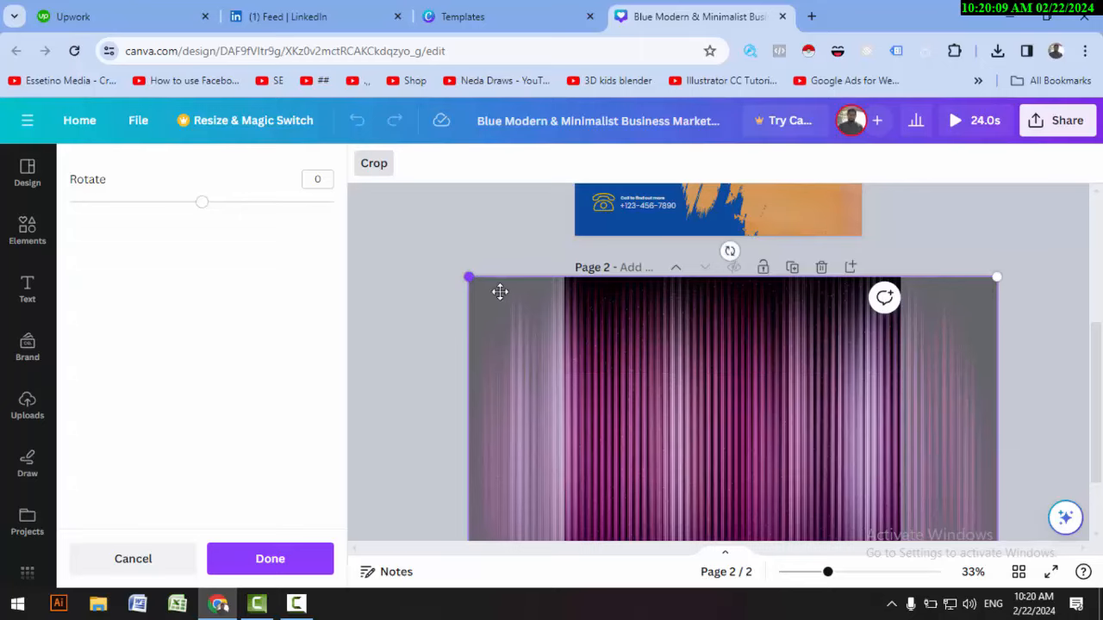
pyautogui.click(376, 300)
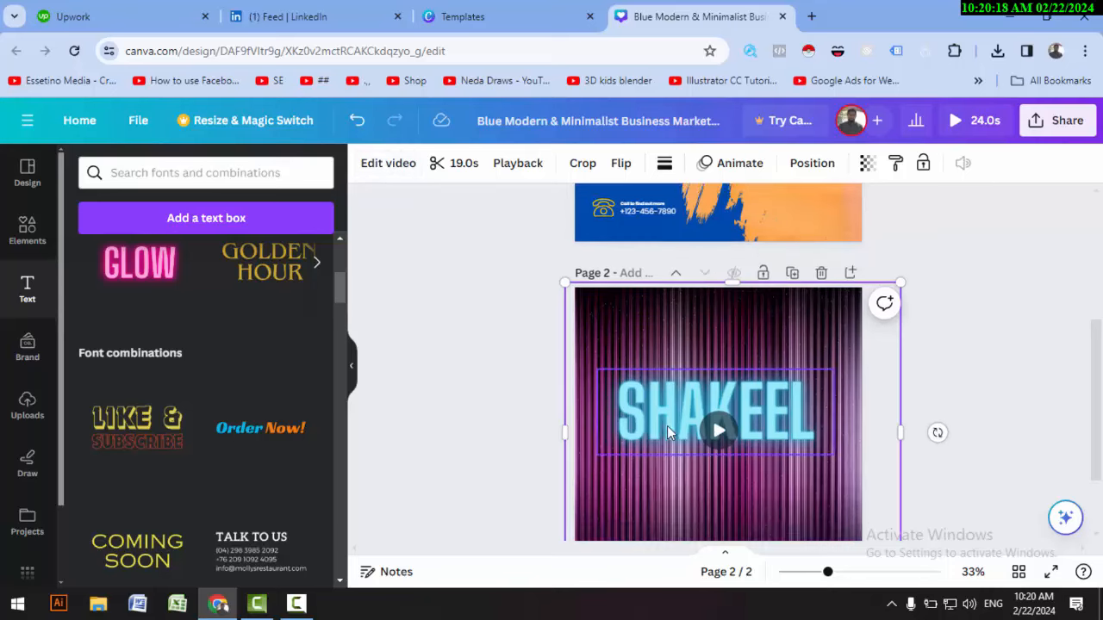
# - Recolour the first page's blue background with default solid colours, trying violet, light purple and coral red before settling on bright red
pyautogui.scroll(5, 667, 425)
pyautogui.click(667, 238)
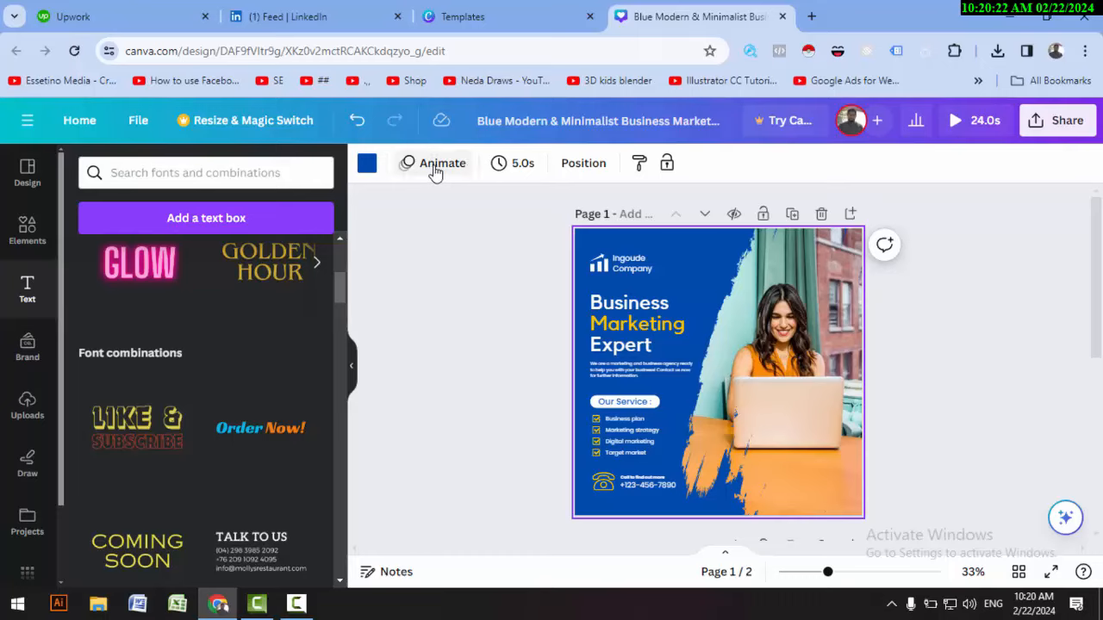
pyautogui.click(367, 164)
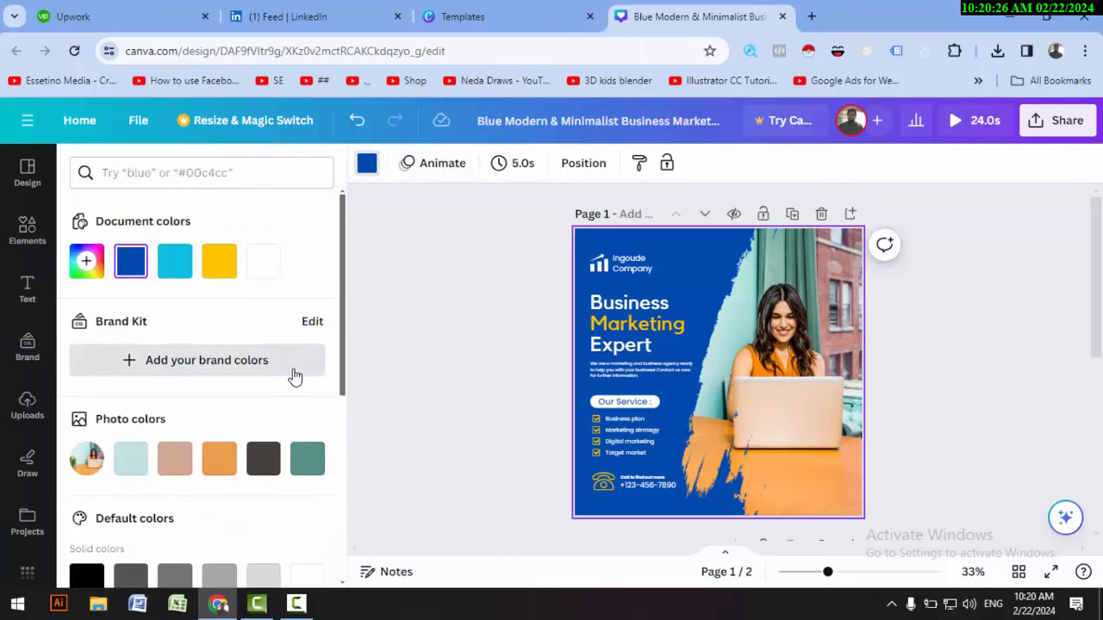
pyautogui.scroll(-3, 291, 374)
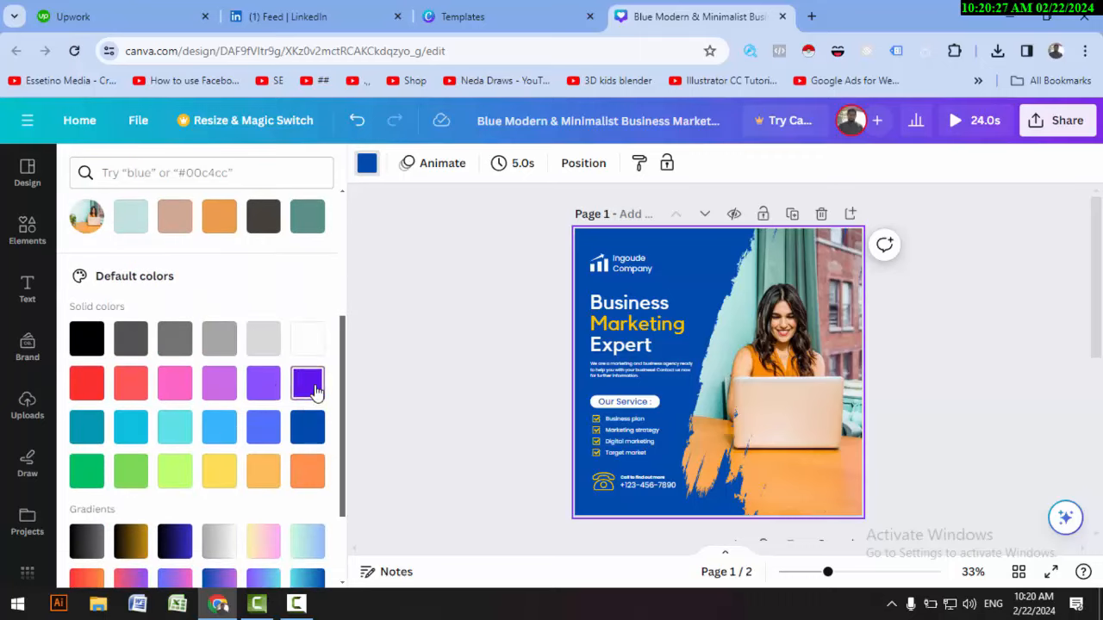
pyautogui.click(308, 383)
pyautogui.click(219, 383)
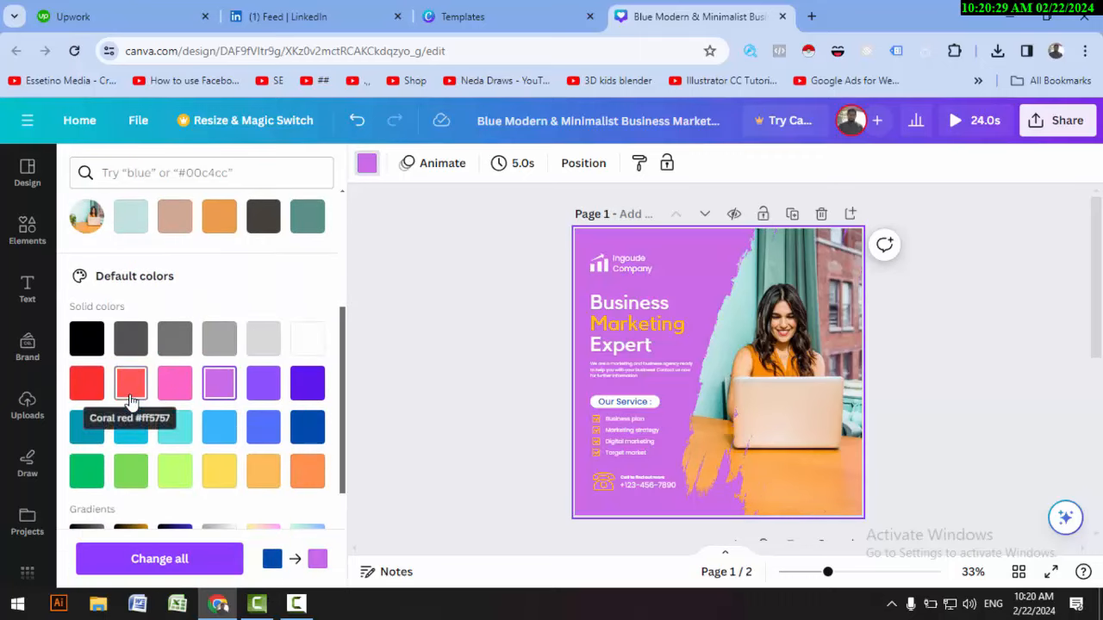
pyautogui.click(130, 386)
pyautogui.click(87, 383)
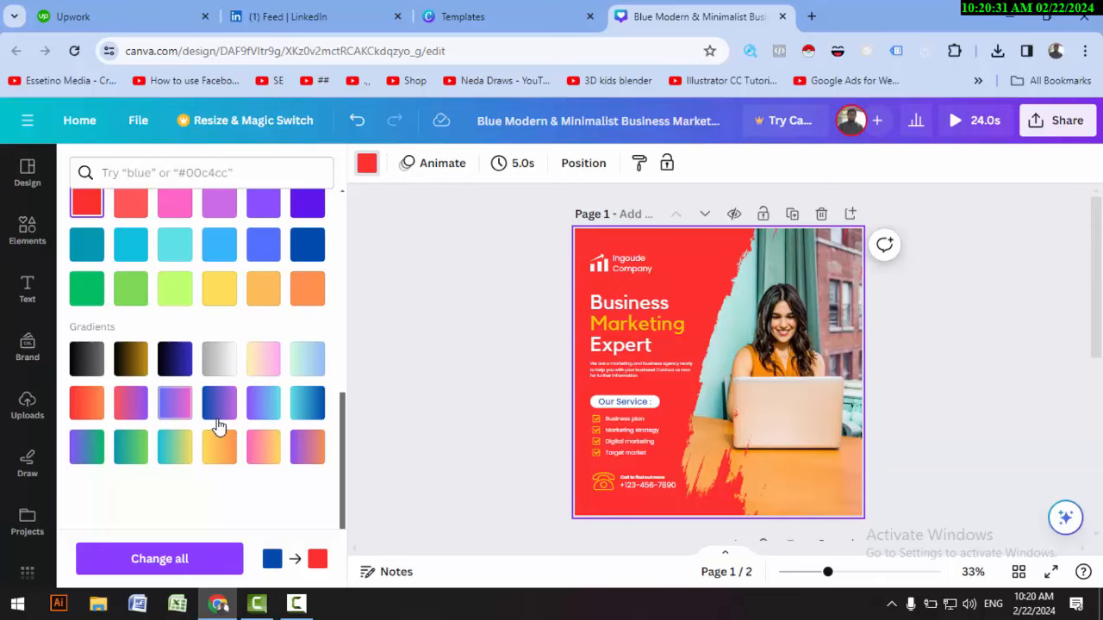
# - Try the blue and purple gradients on the first page's background and apply the turquoise-to-yellow gradient
pyautogui.click(297, 412)
pyautogui.click(259, 406)
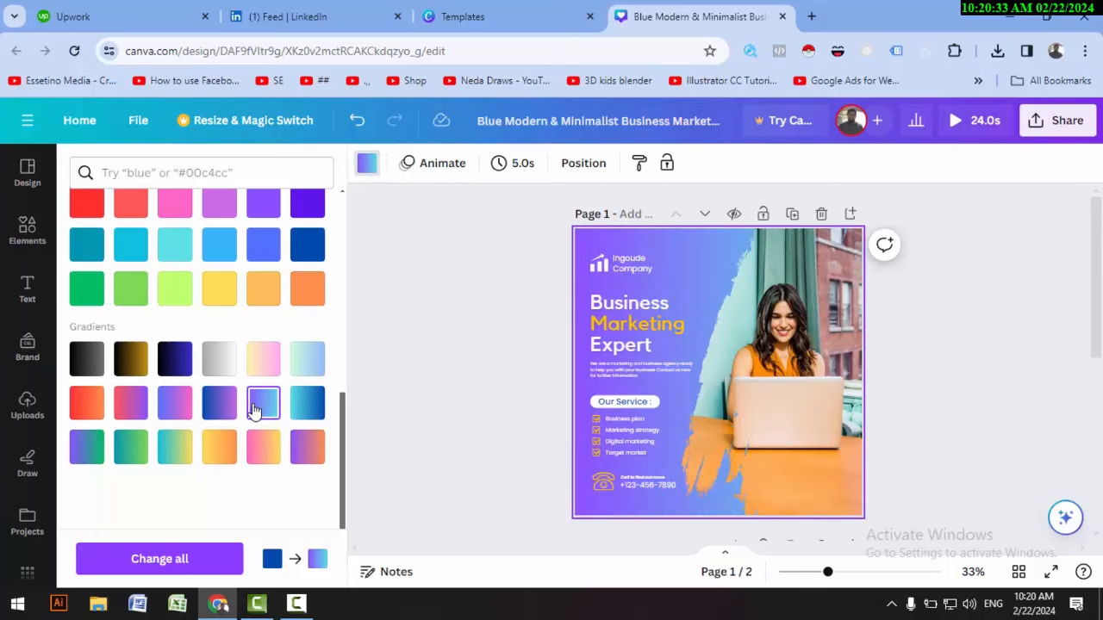
pyautogui.click(177, 447)
pyautogui.scroll(5, 267, 351)
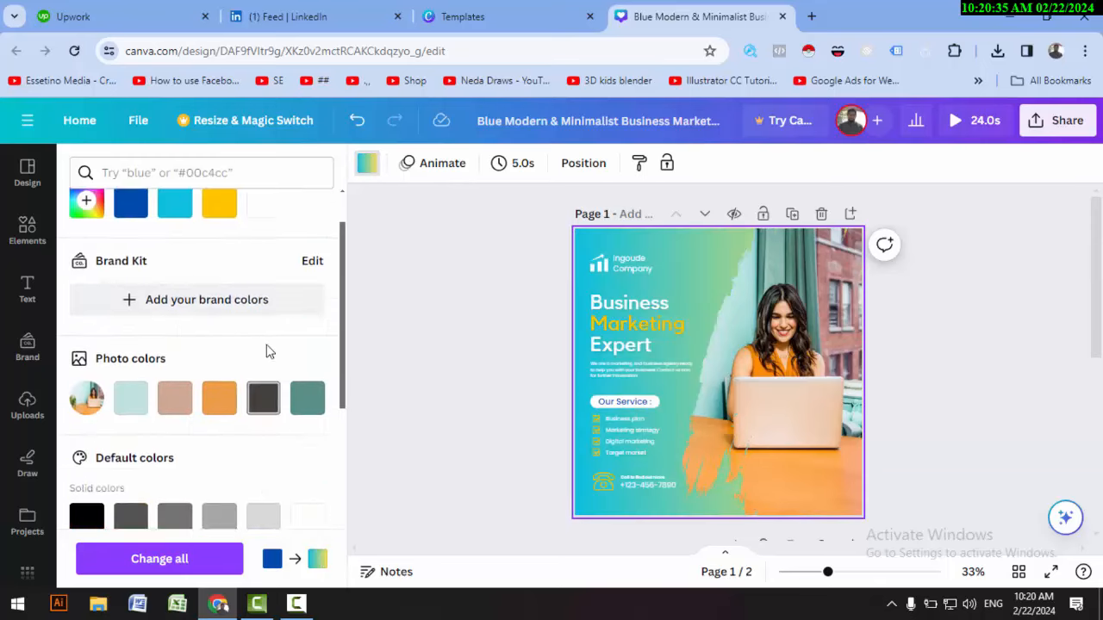
pyautogui.scroll(1, 270, 351)
pyautogui.click(510, 237)
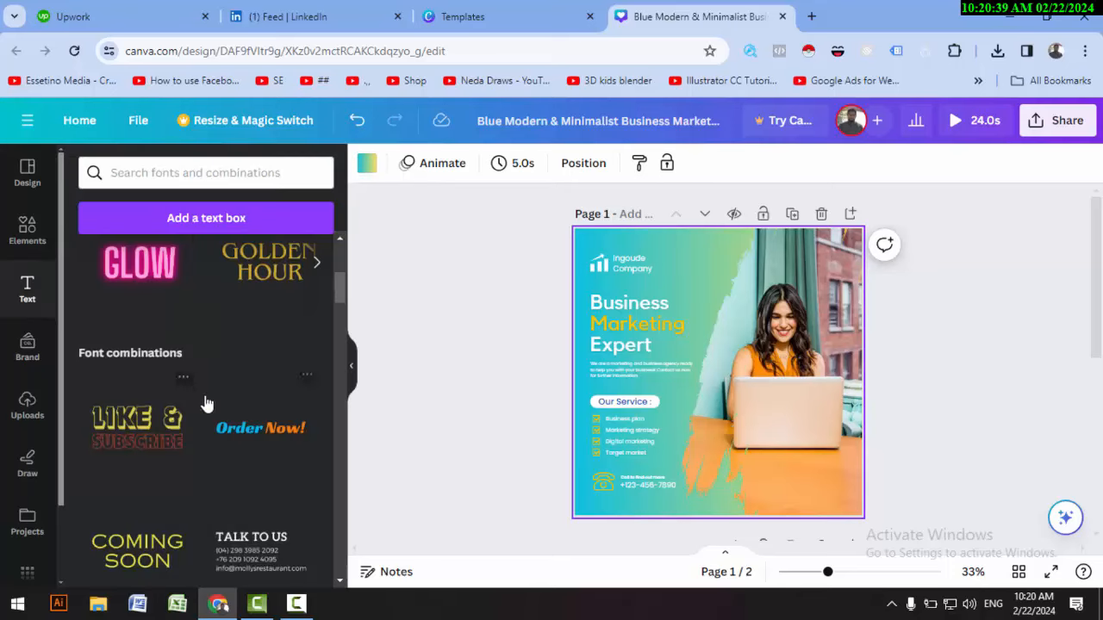
# - Browse the font combinations, try the green WORKOUT style on page 1, and delete it from the design
pyautogui.scroll(4, 180, 381)
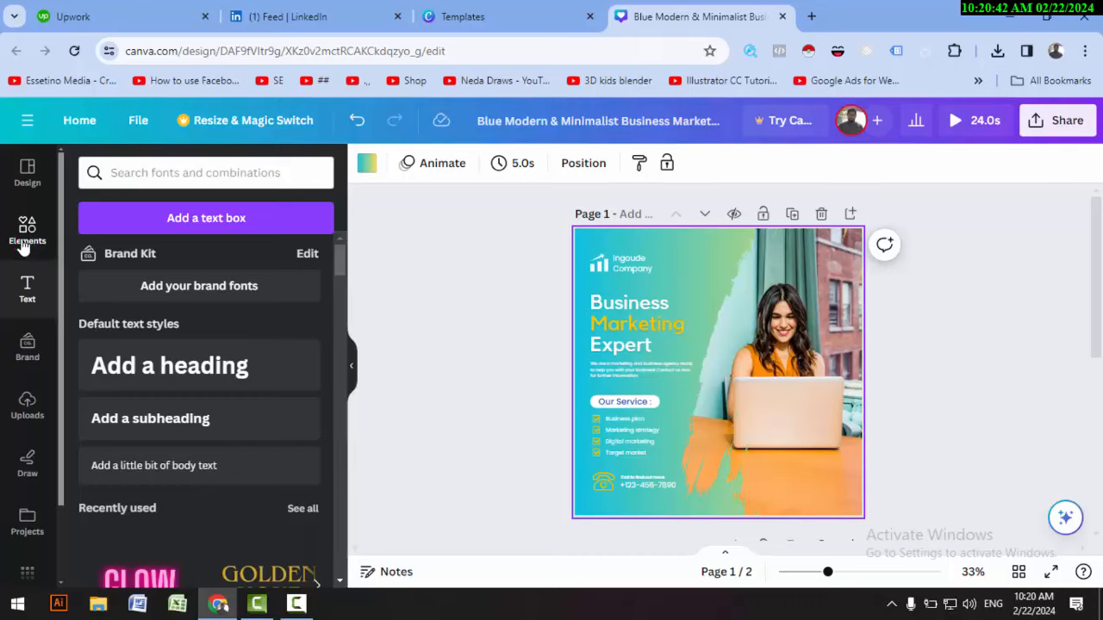
pyautogui.scroll(-3, 180, 409)
pyautogui.scroll(-10, 180, 408)
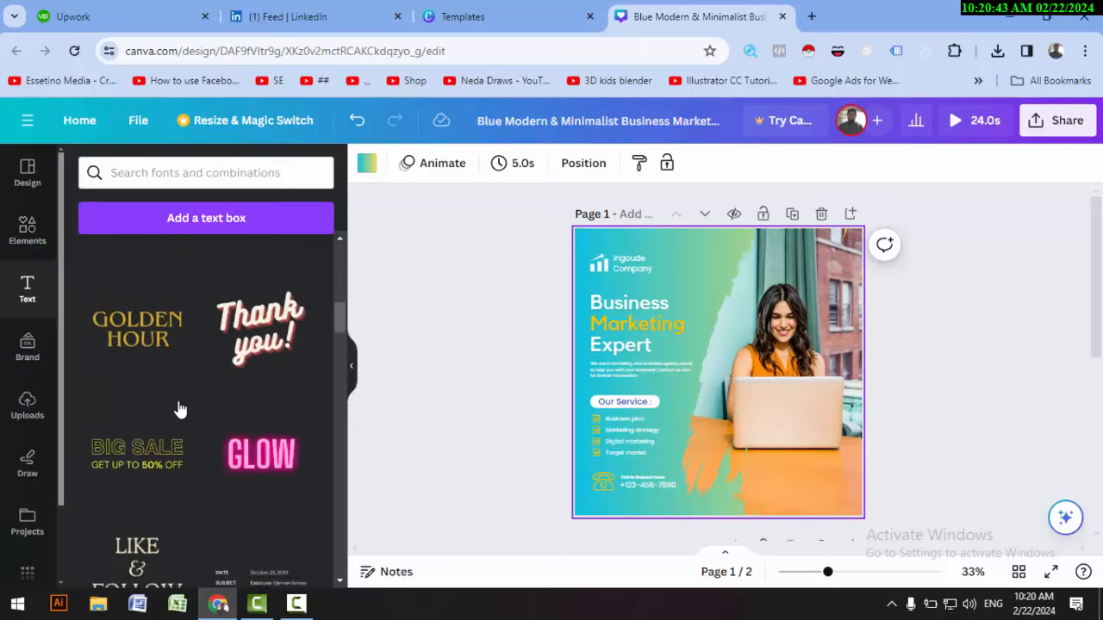
pyautogui.scroll(-5, 177, 413)
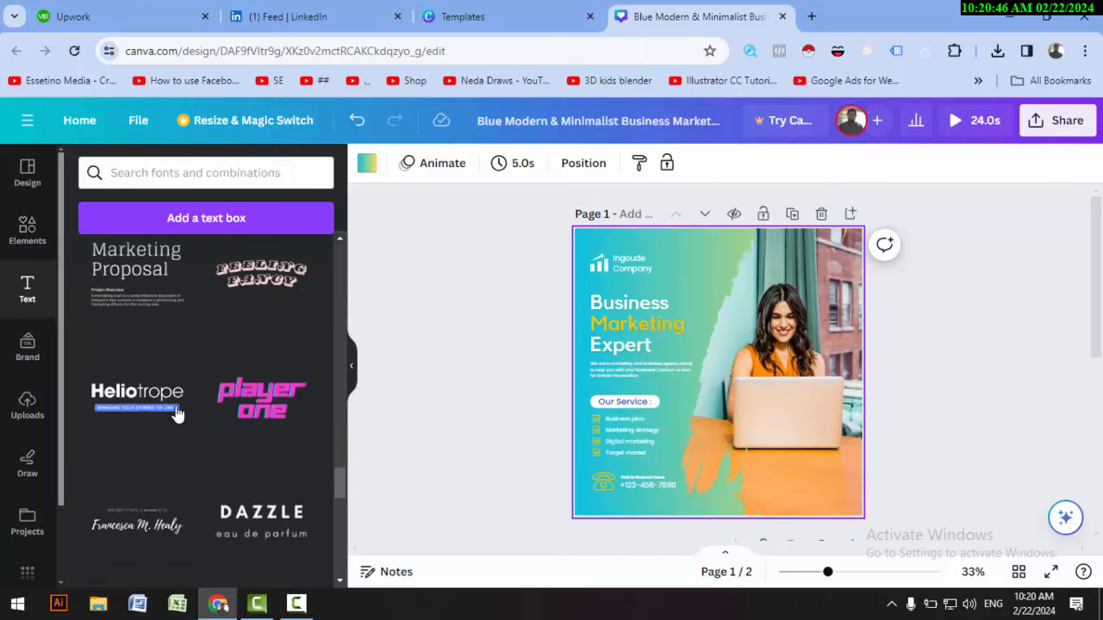
pyautogui.scroll(4, 180, 422)
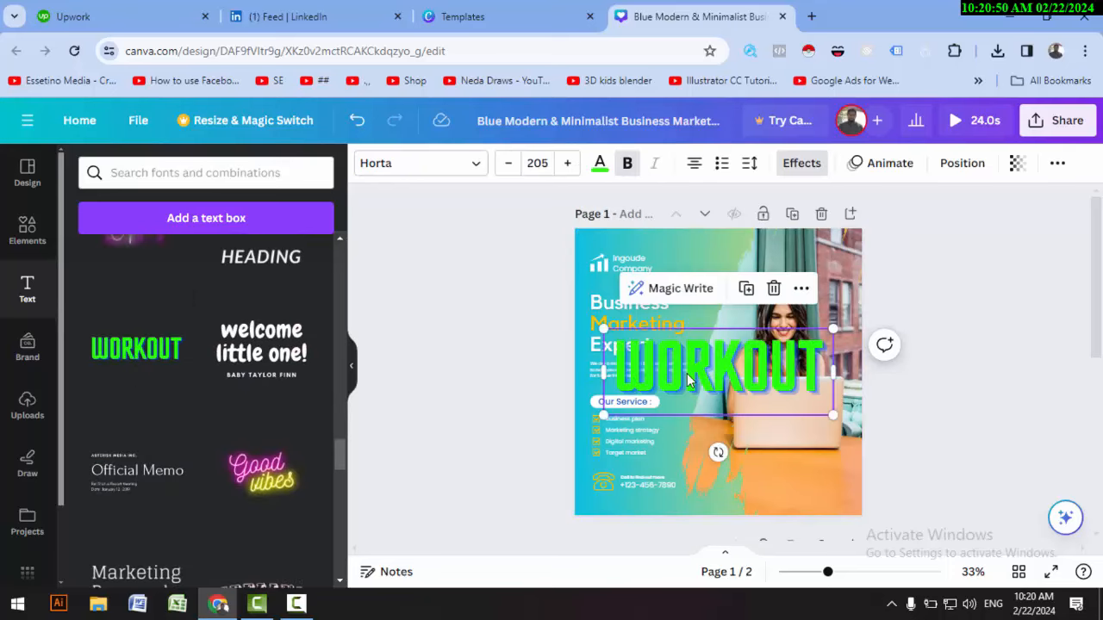
pyautogui.press('Delete')
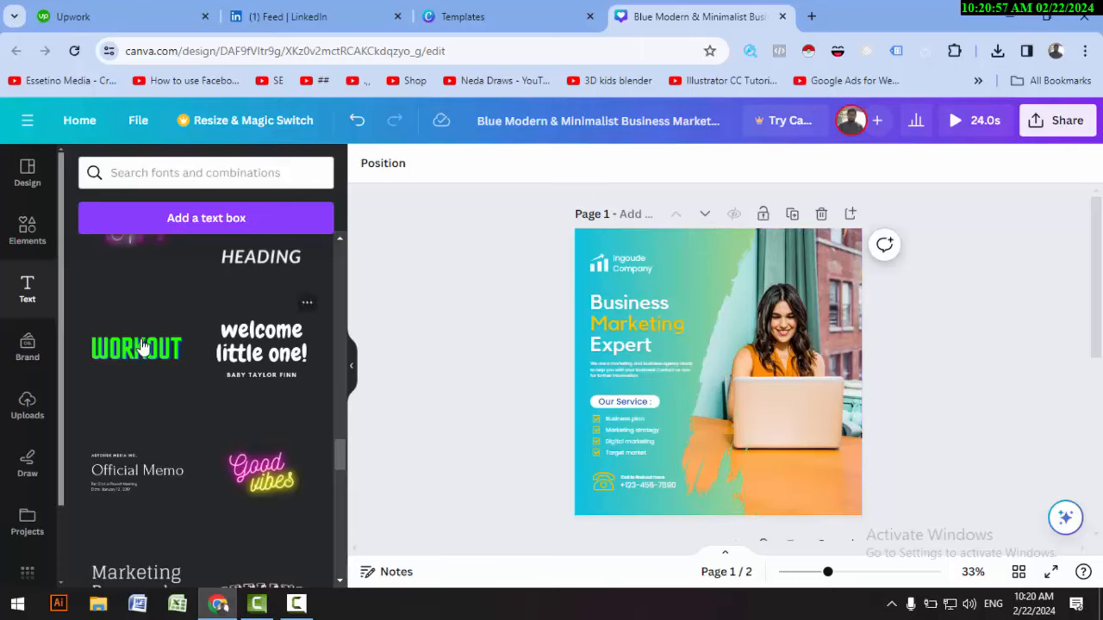
# - Review the Brand options for templates, logos, colors, fonts, brand voice, photos and graphics
pyautogui.click(24, 362)
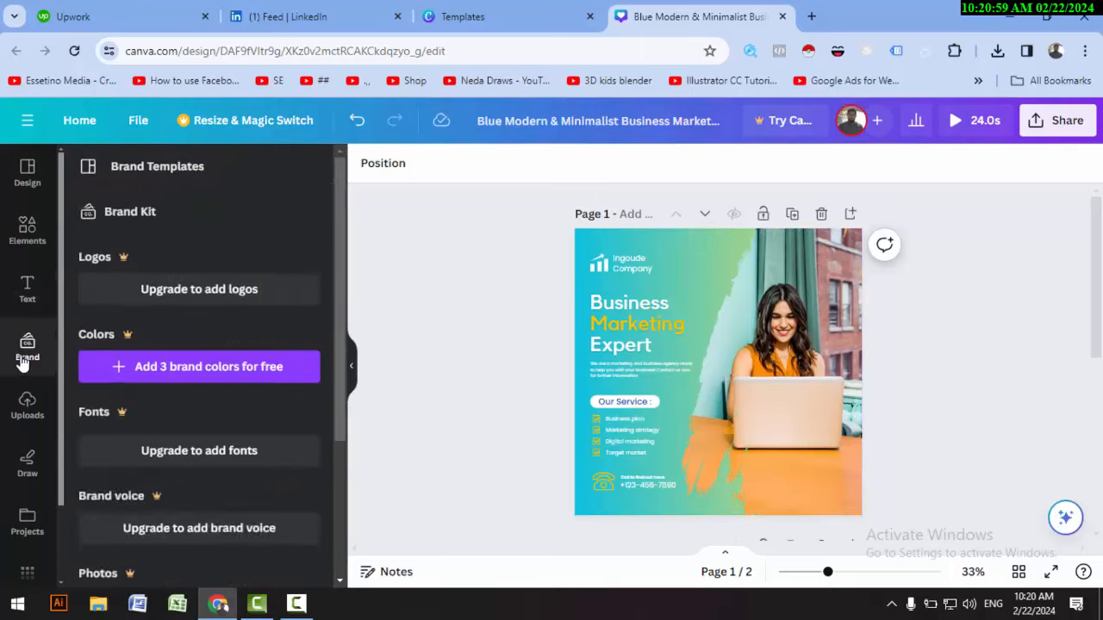
pyautogui.scroll(-3, 238, 346)
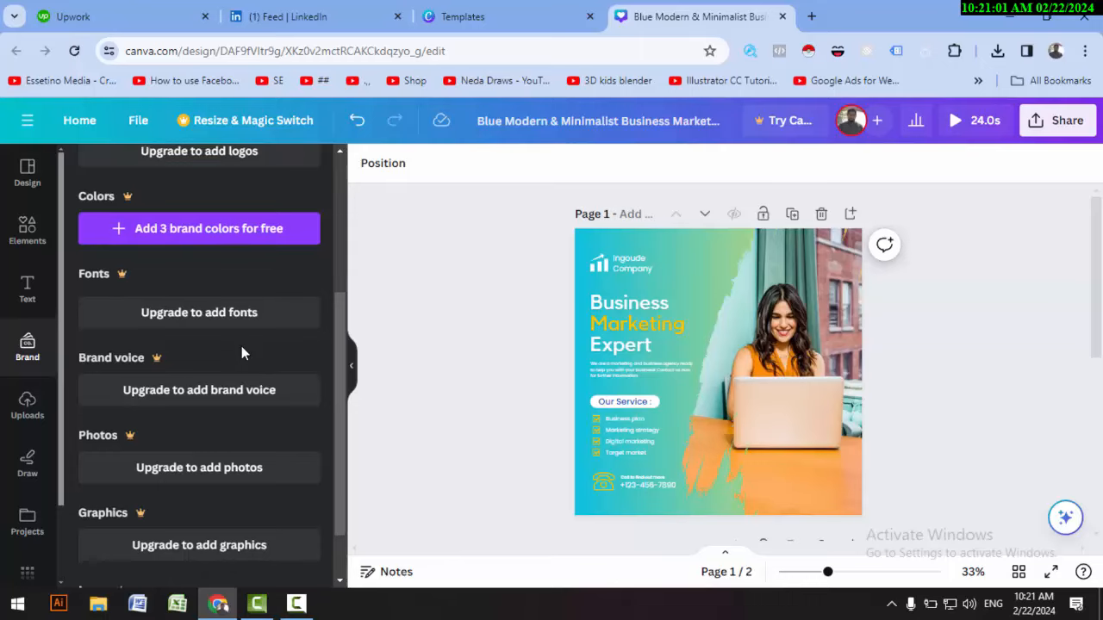
pyautogui.scroll(-1, 241, 345)
pyautogui.scroll(4, 242, 353)
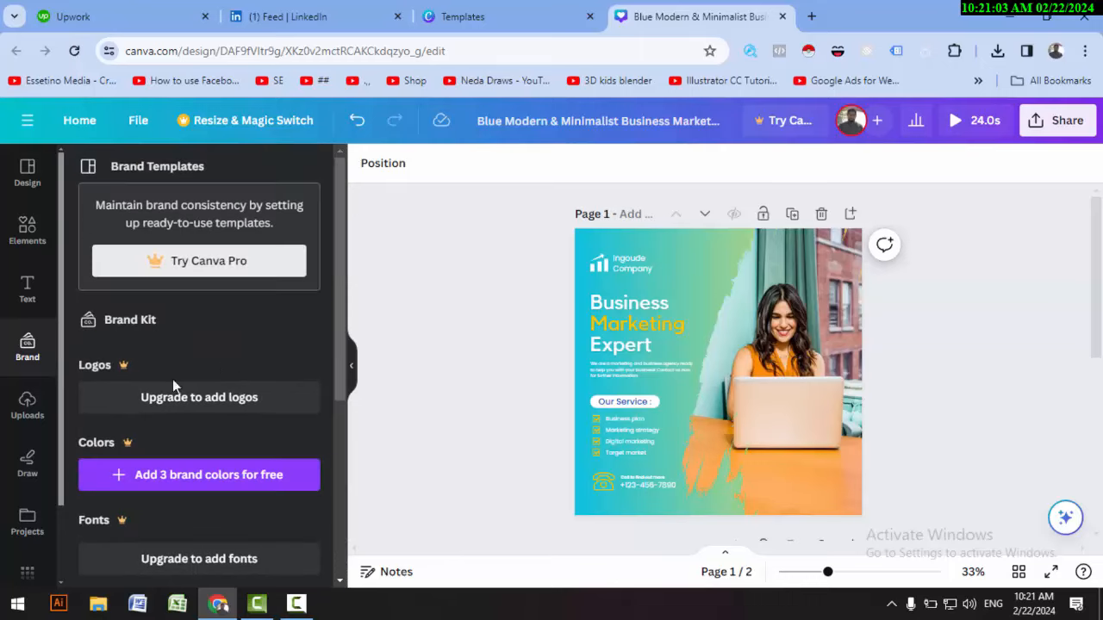
# - Upload the image WhatsApp Image 2024-02-21 at 2.34.00 PM from the Downloads folder
pyautogui.click(25, 413)
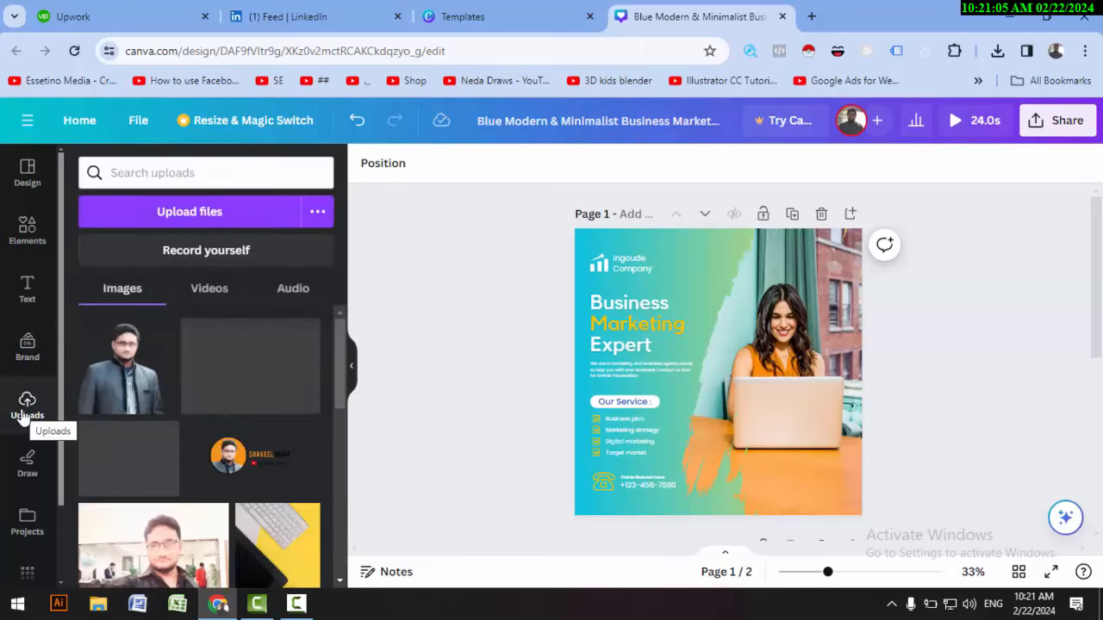
pyautogui.click(195, 221)
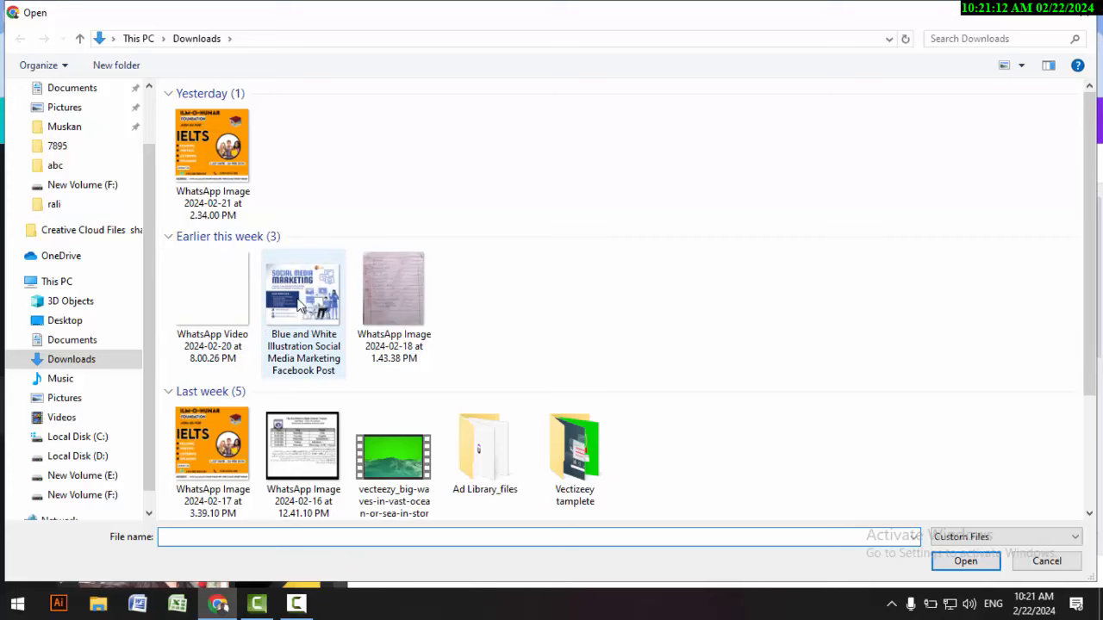
pyautogui.click(203, 143)
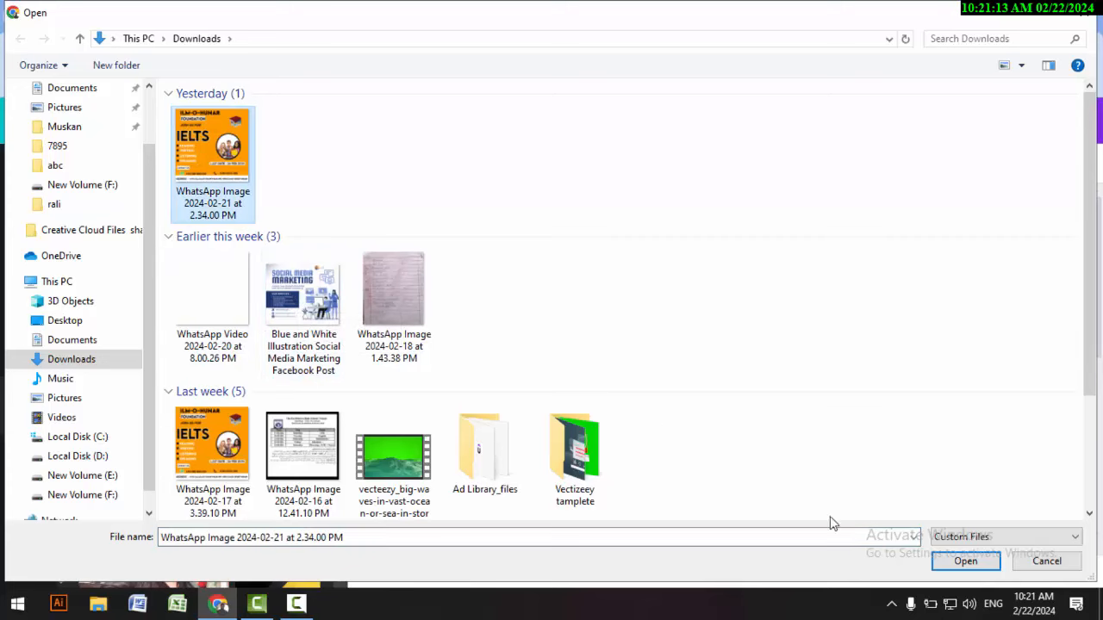
pyautogui.click(956, 561)
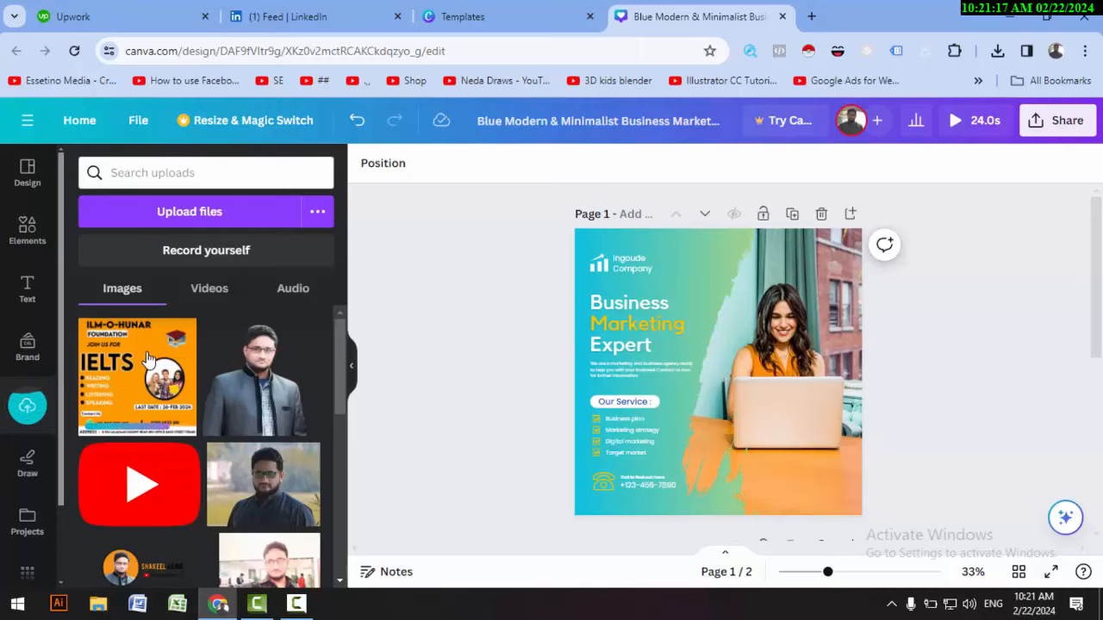
# - Replace the woman's photo on page 1 with the uploaded outdoor portrait in dark clothing, and check its crop
pyautogui.click(794, 339)
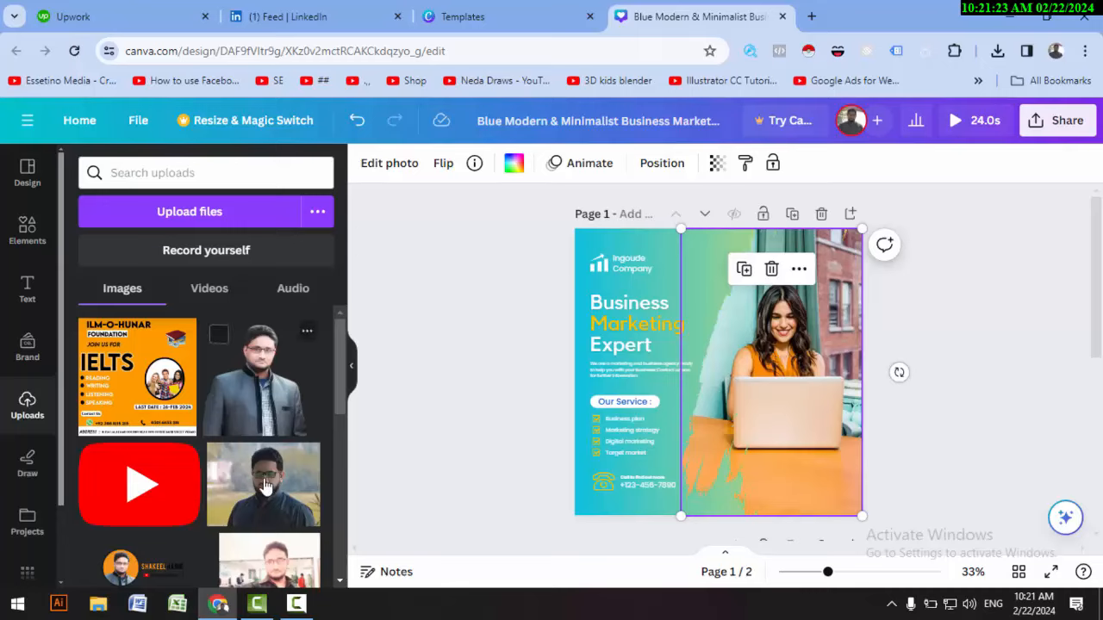
pyautogui.moveTo(264, 485); pyautogui.dragTo(792, 388)
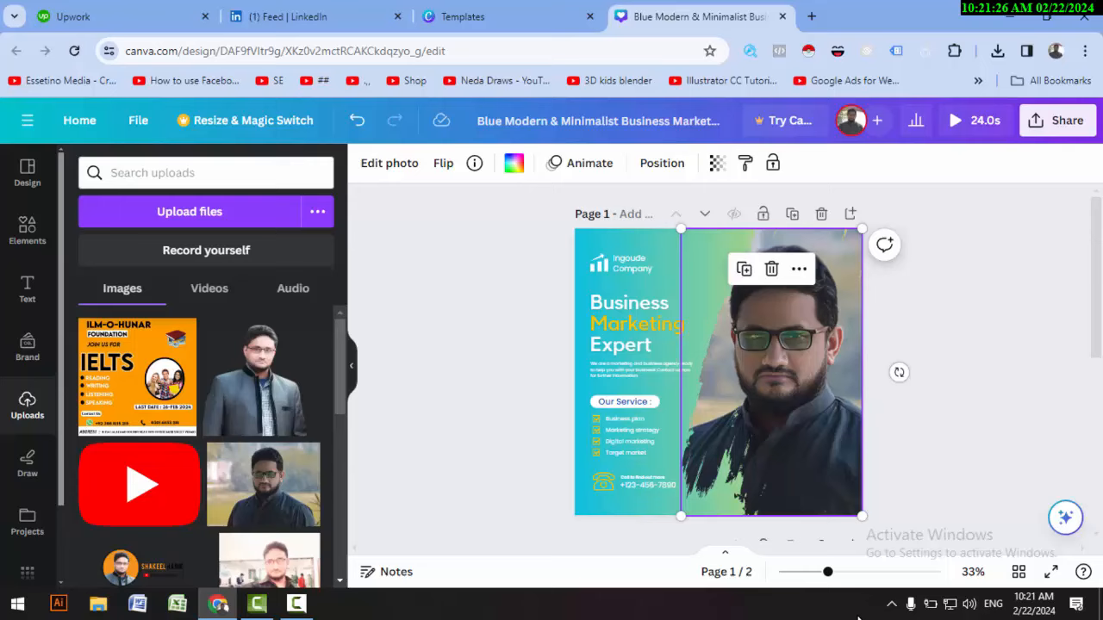
pyautogui.doubleClick(811, 392)
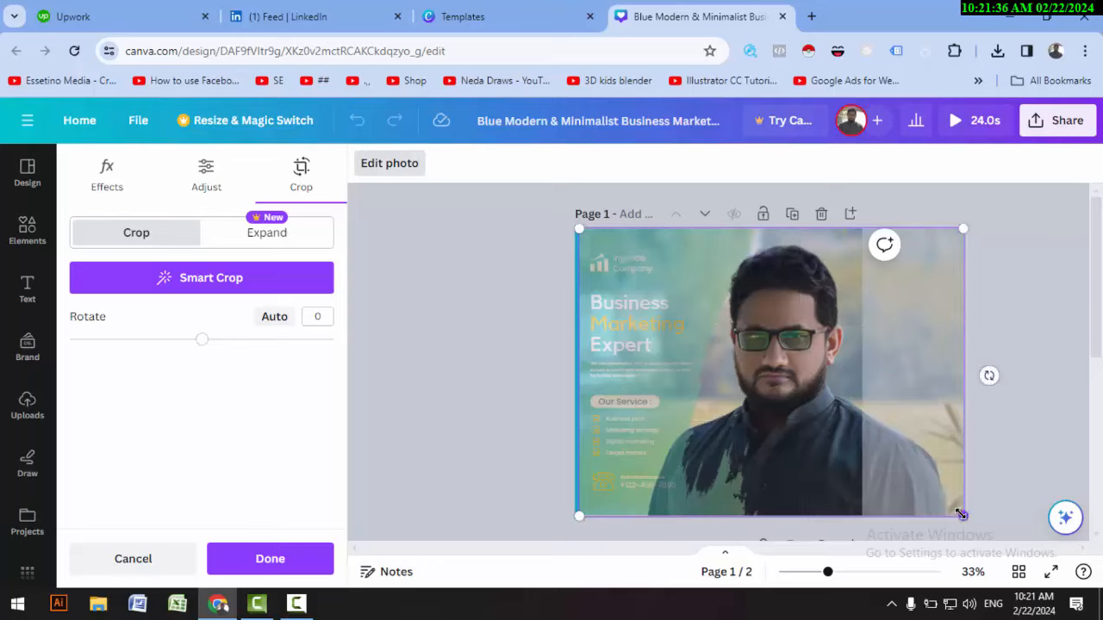
pyautogui.click(449, 378)
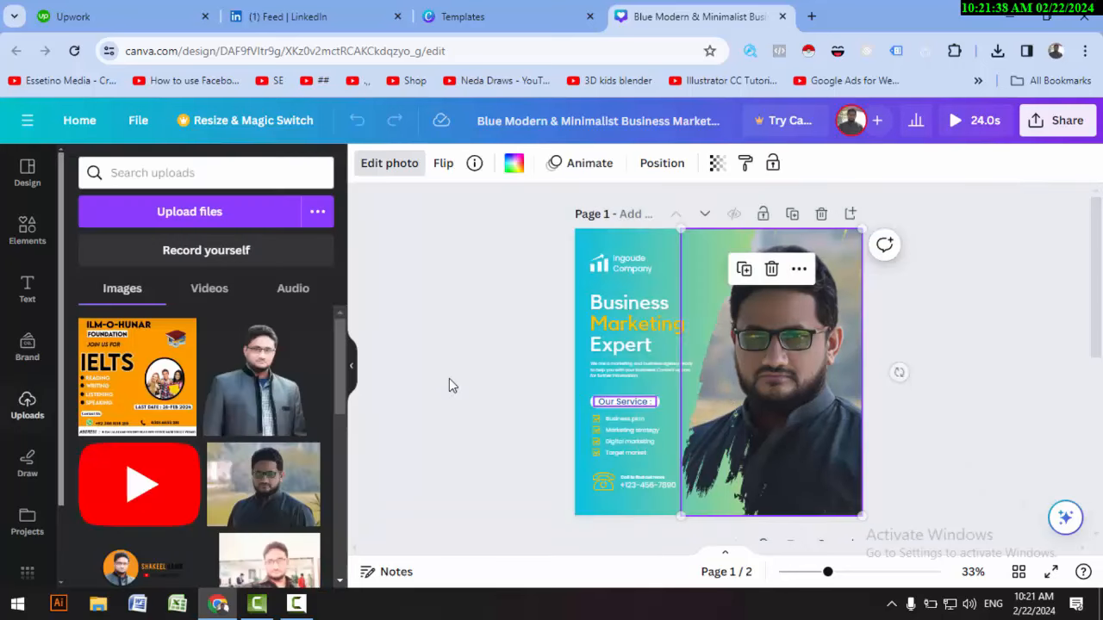
pyautogui.click(449, 386)
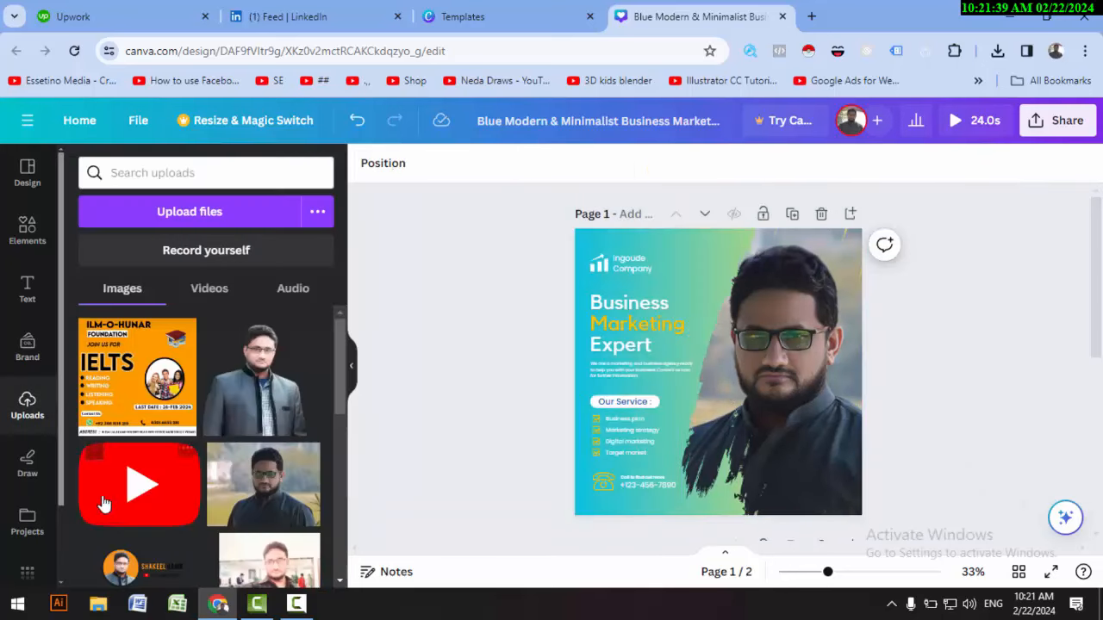
# - Fill the photo frame on page 1 with the uploaded cut-out portrait in the grey jacket, and adjust its crop position
pyautogui.moveTo(268, 379); pyautogui.dragTo(759, 417)
pyautogui.doubleClick(761, 355)
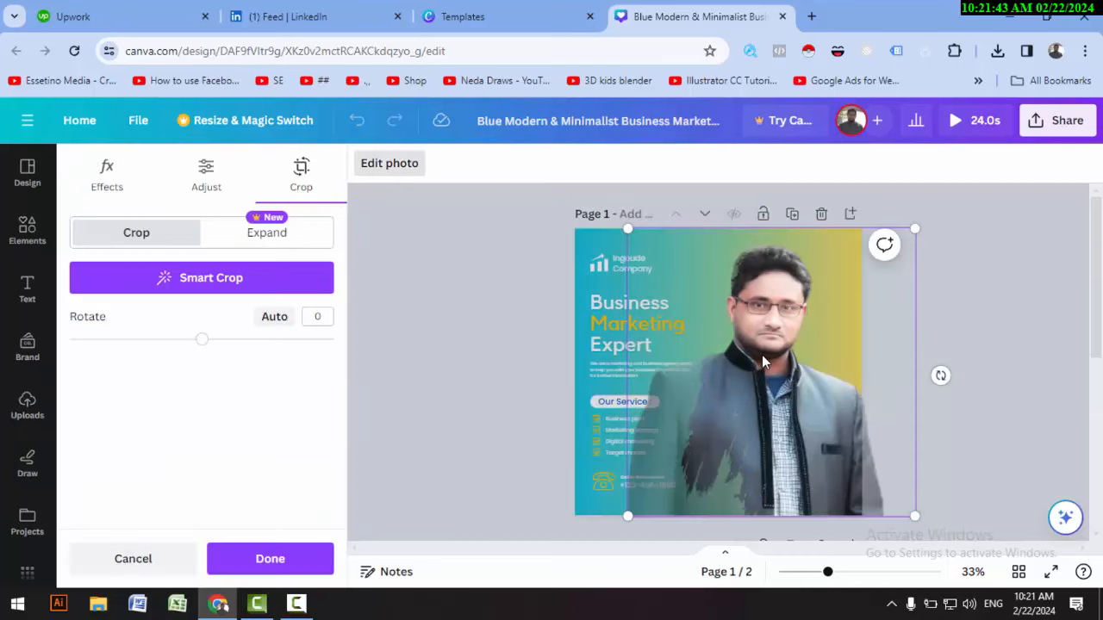
pyautogui.moveTo(650, 251); pyautogui.dragTo(668, 281)
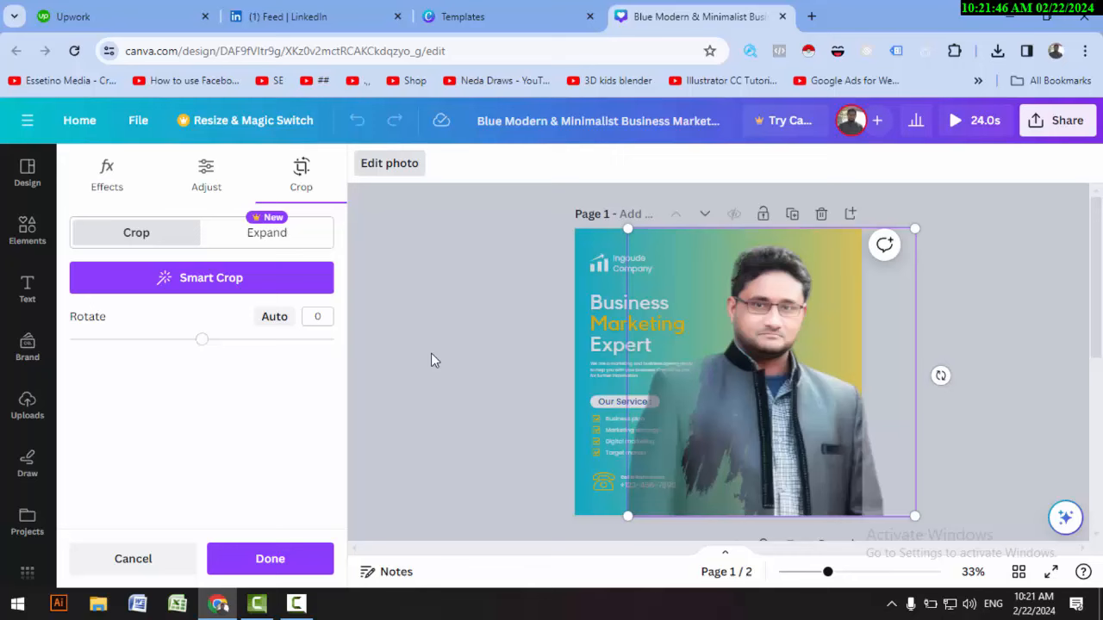
pyautogui.click(1060, 393)
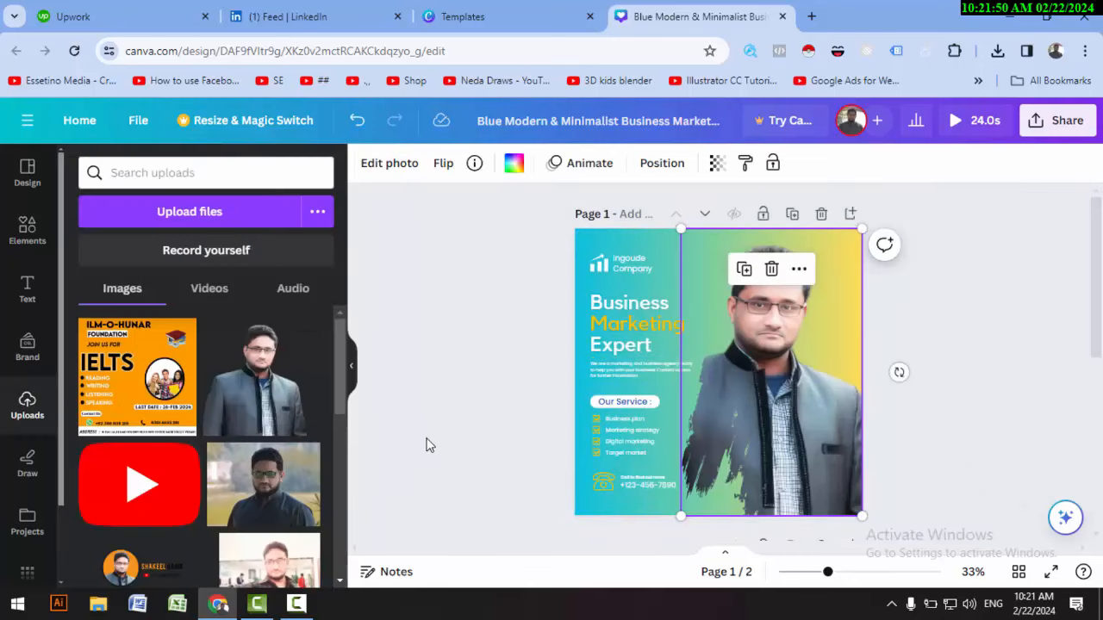
# - Add a blank third page and place the uploaded 15.9-second video on it, centred horizontally and slightly below the middle
pyautogui.click(193, 289)
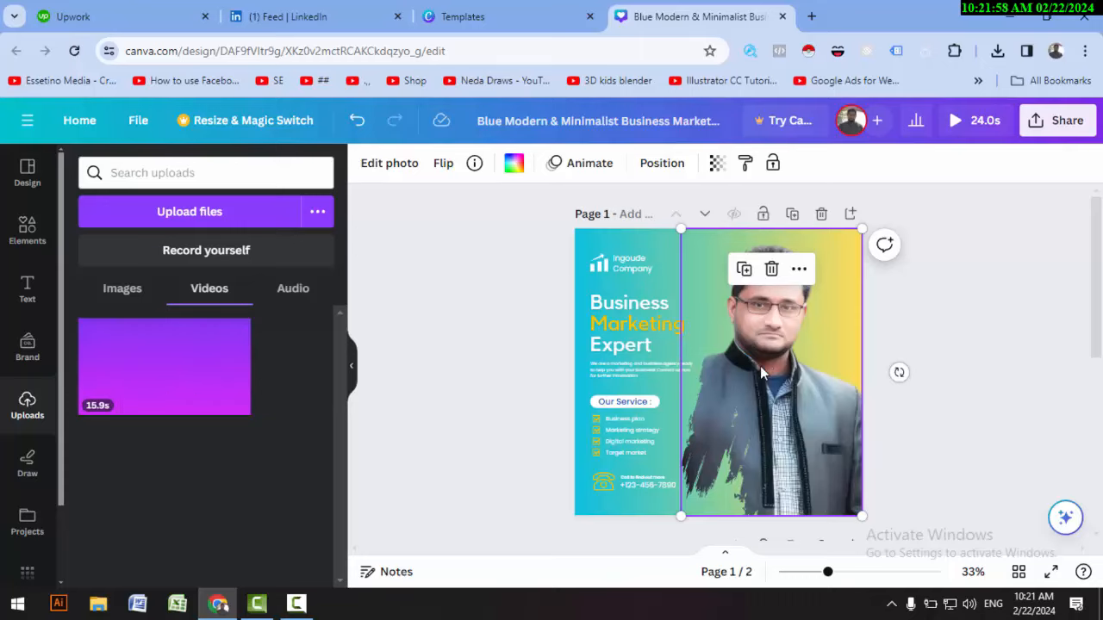
pyautogui.scroll(-5, 730, 485)
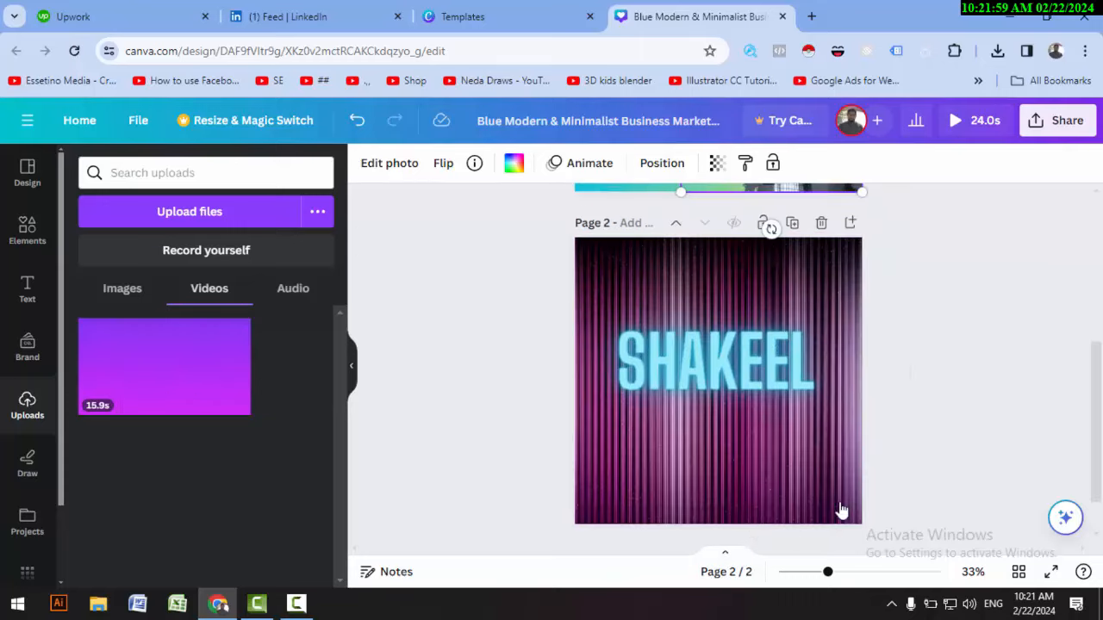
pyautogui.scroll(-2, 840, 500)
pyautogui.click(722, 505)
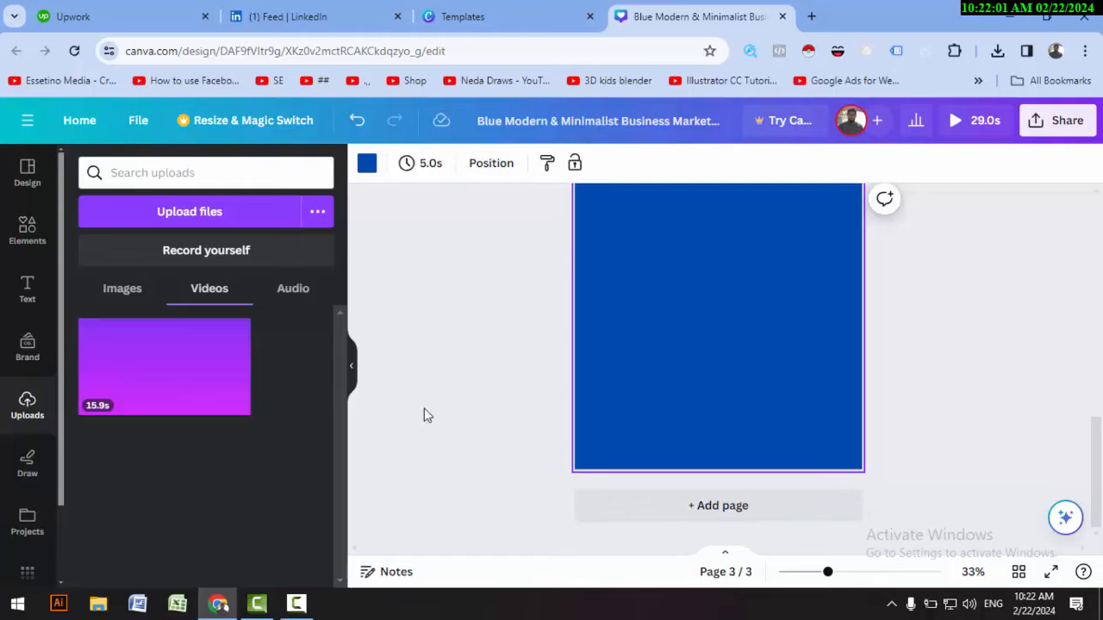
pyautogui.moveTo(197, 382); pyautogui.dragTo(726, 308)
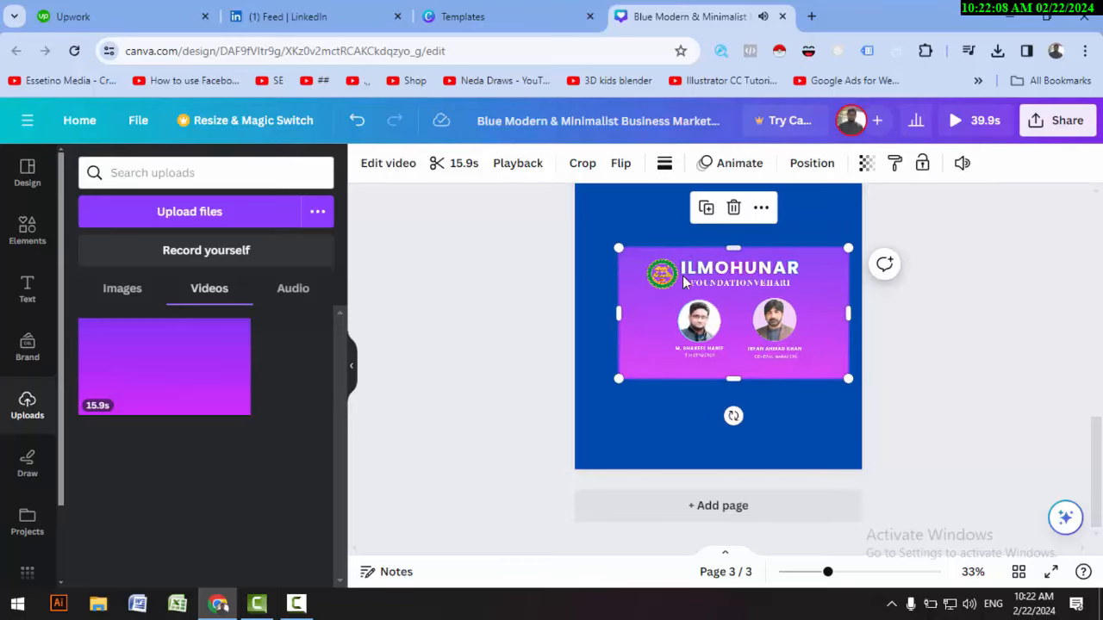
pyautogui.moveTo(665, 312)
pyautogui.mouseDown()
pyautogui.moveTo(633, 305)
pyautogui.moveTo(649, 326)
pyautogui.mouseUp()
pyautogui.click(636, 226)
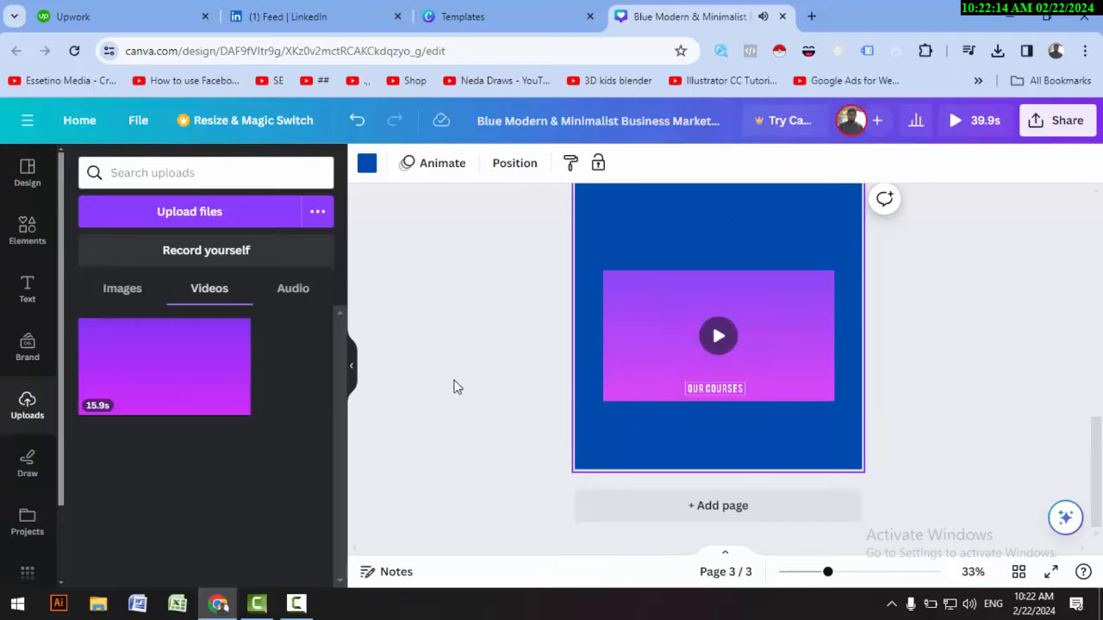
# - View the uploaded audio files, and set the background of page 3 to the slate blue-grey photo color
pyautogui.click(291, 293)
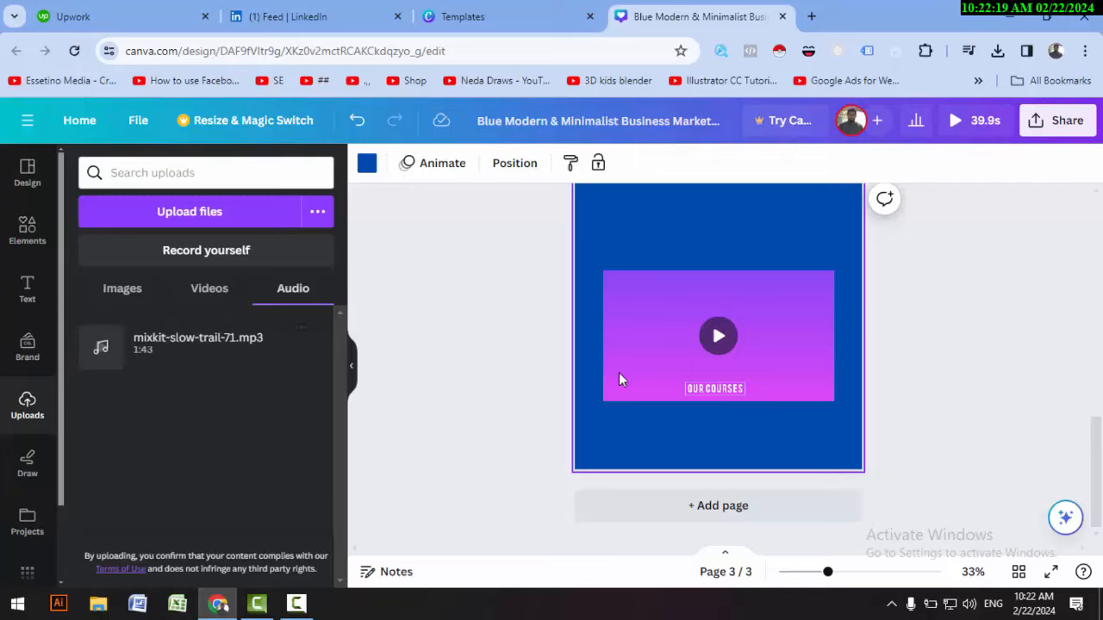
pyautogui.moveTo(669, 384)
pyautogui.click(367, 163)
pyautogui.click(220, 263)
pyautogui.click(310, 273)
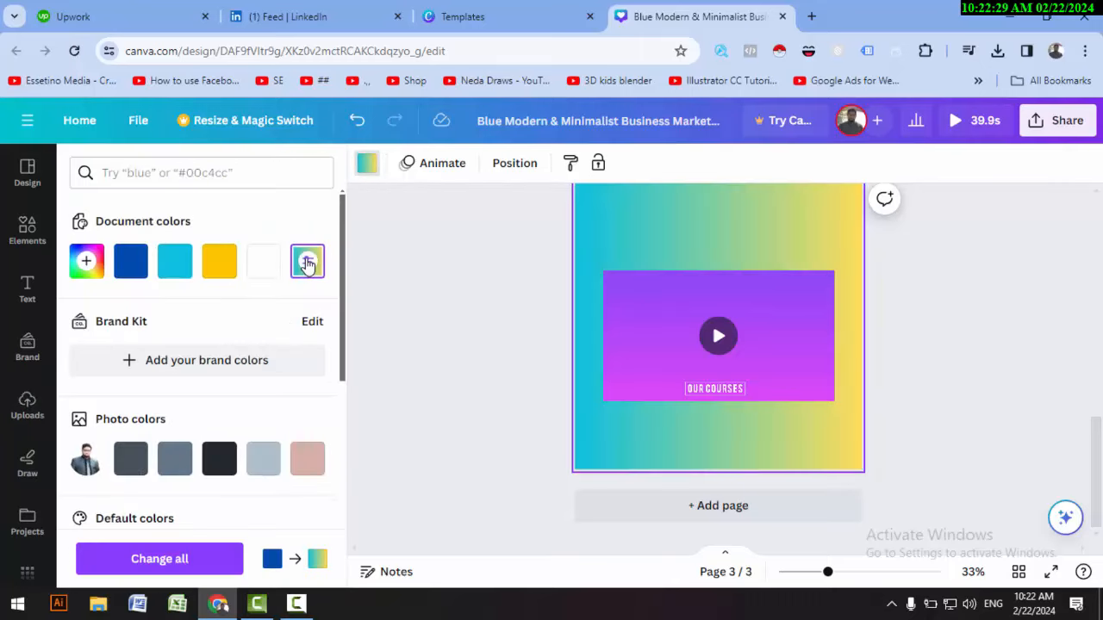
pyautogui.click(220, 458)
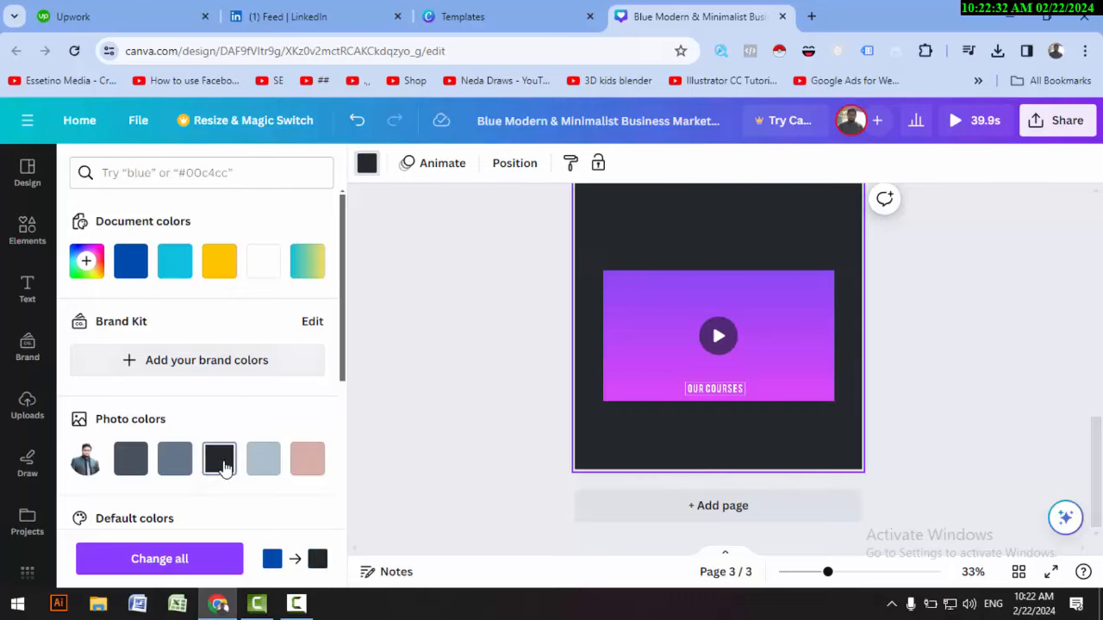
pyautogui.click(175, 458)
pyautogui.click(466, 316)
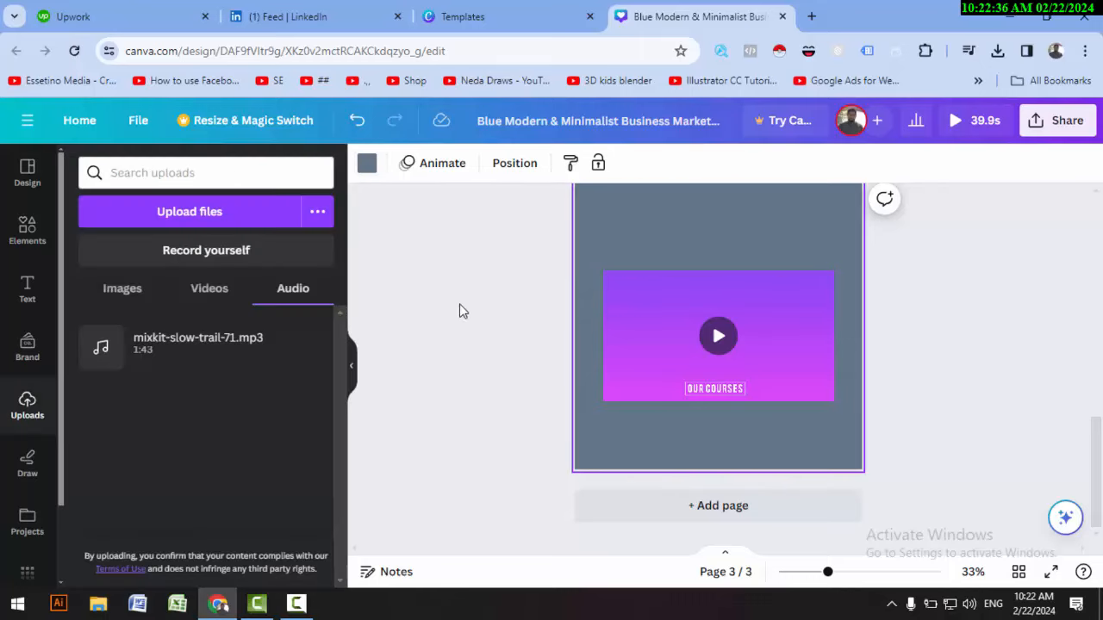
# - Draw a freehand red marker scribble across the video on page 3, and undo it
pyautogui.click(28, 470)
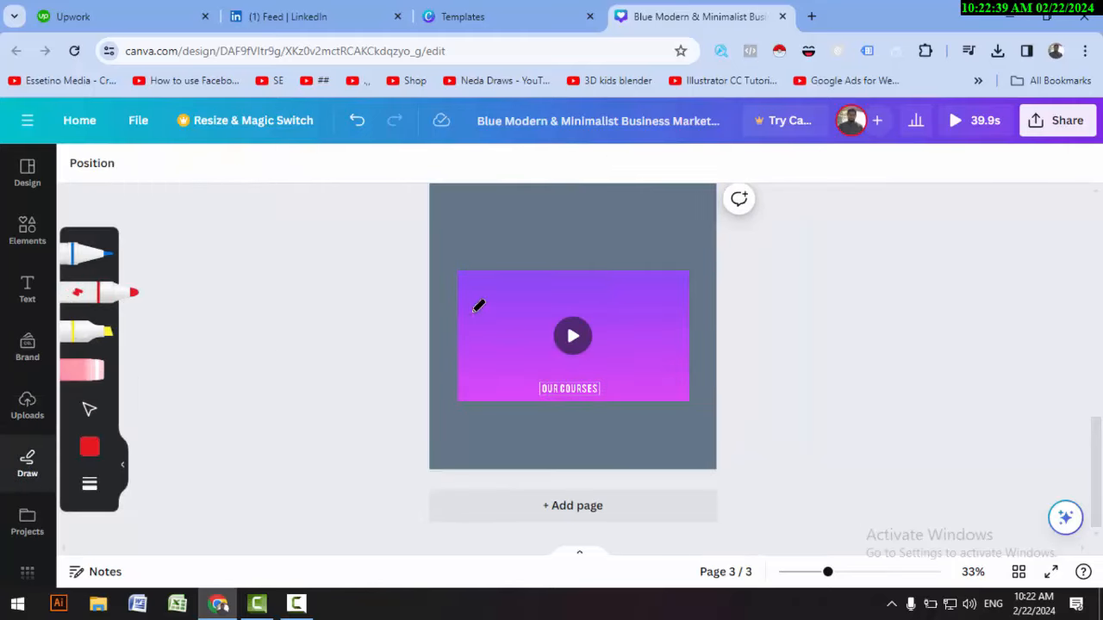
pyautogui.moveTo(531, 239)
pyautogui.mouseDown()
pyautogui.moveTo(638, 237)
pyautogui.moveTo(592, 379)
pyautogui.moveTo(477, 319)
pyautogui.moveTo(613, 356)
pyautogui.moveTo(686, 398)
pyautogui.mouseUp()
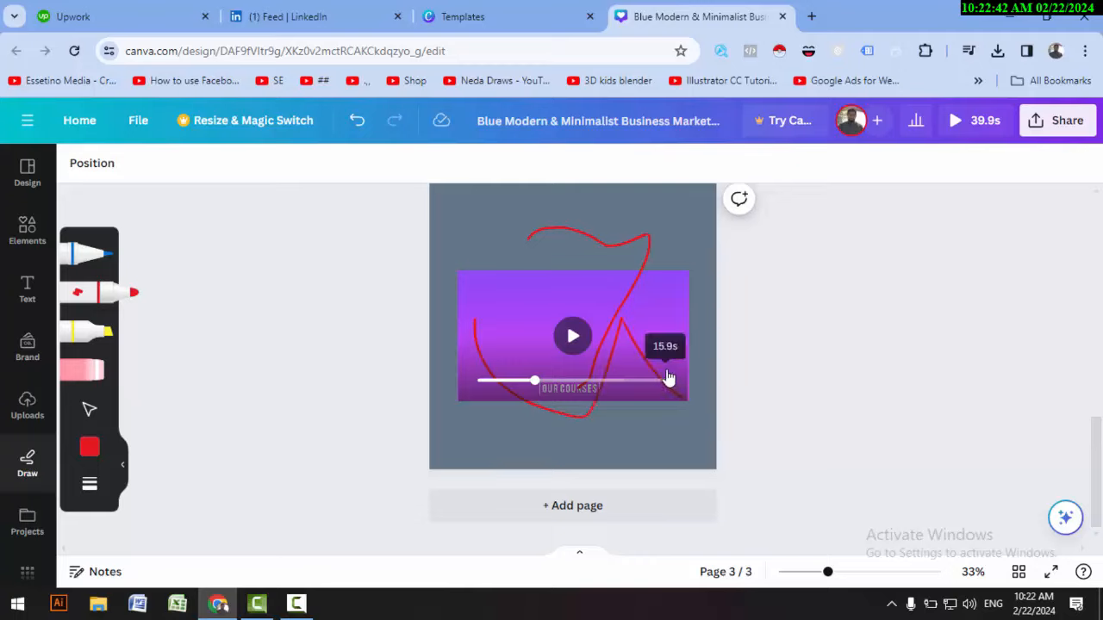
pyautogui.hotkey('ctrl', 'z')
pyautogui.hotkey('ctrl', 'z')
pyautogui.hotkey('ctrl', 'z')
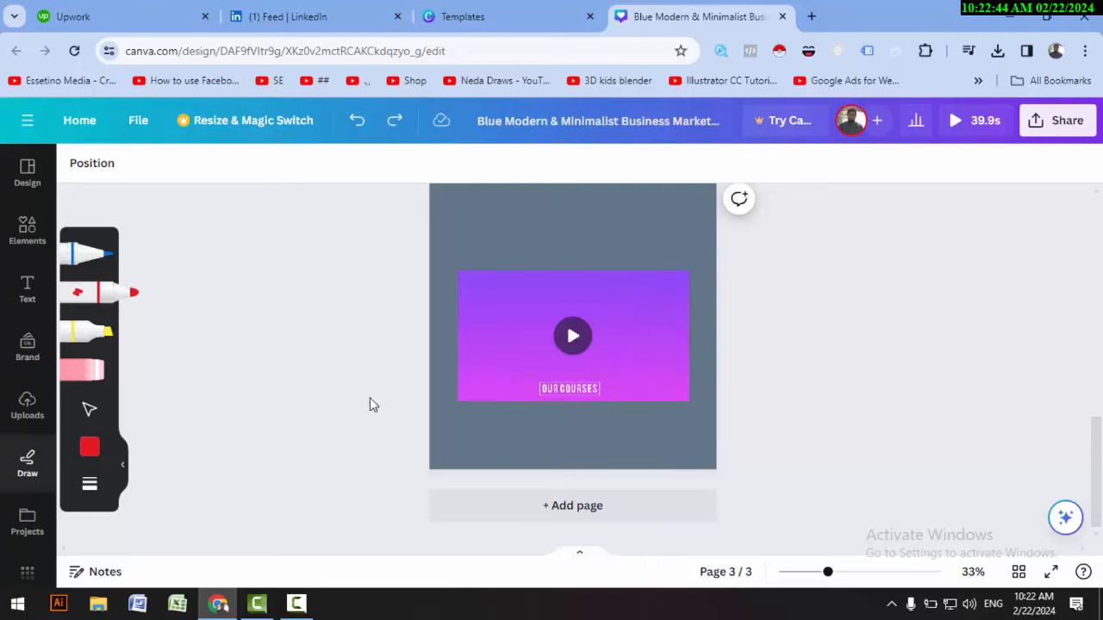
# - Browse the recent designs, folders and images in Your projects
pyautogui.click(27, 524)
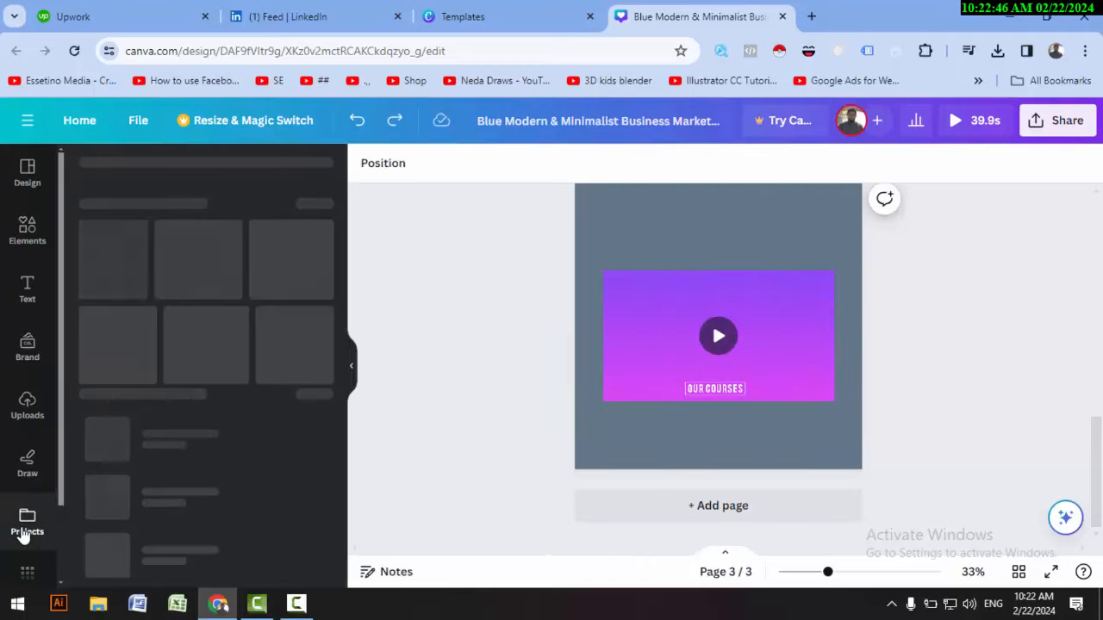
pyautogui.scroll(-1, 170, 342)
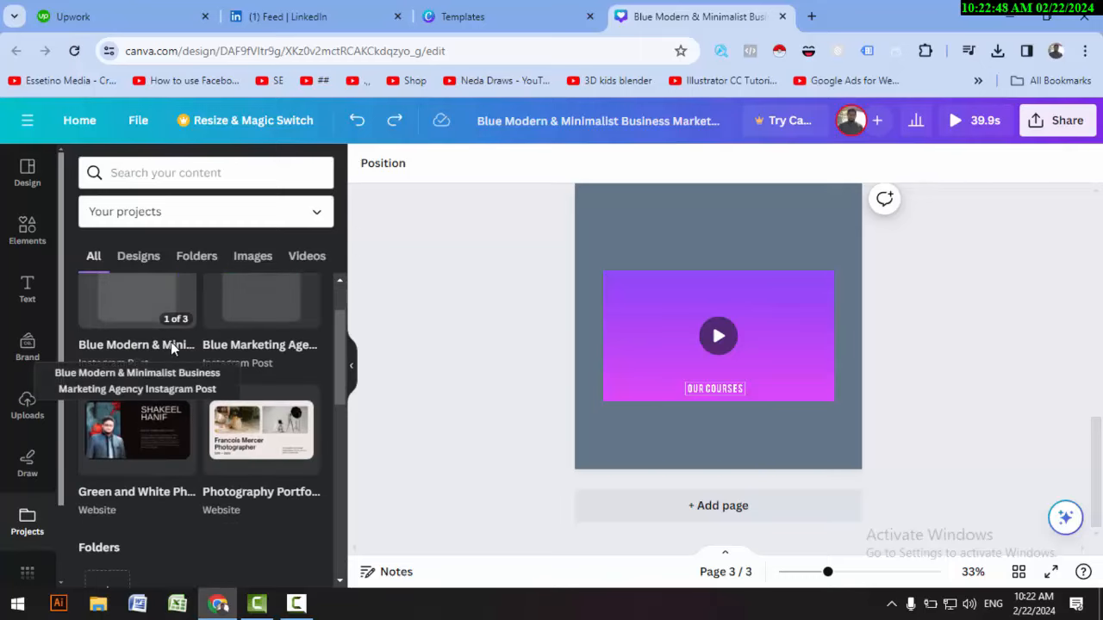
pyautogui.scroll(-3, 203, 441)
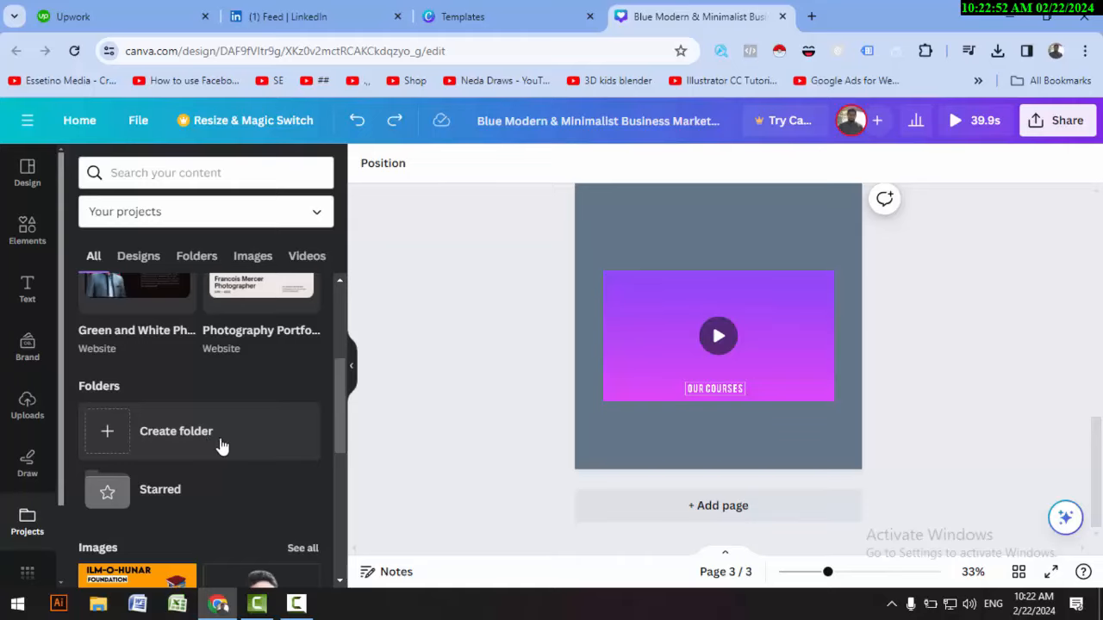
# - Browse the Canva apps catalogue and search it for "Embed"
pyautogui.scroll(-1, 22, 517)
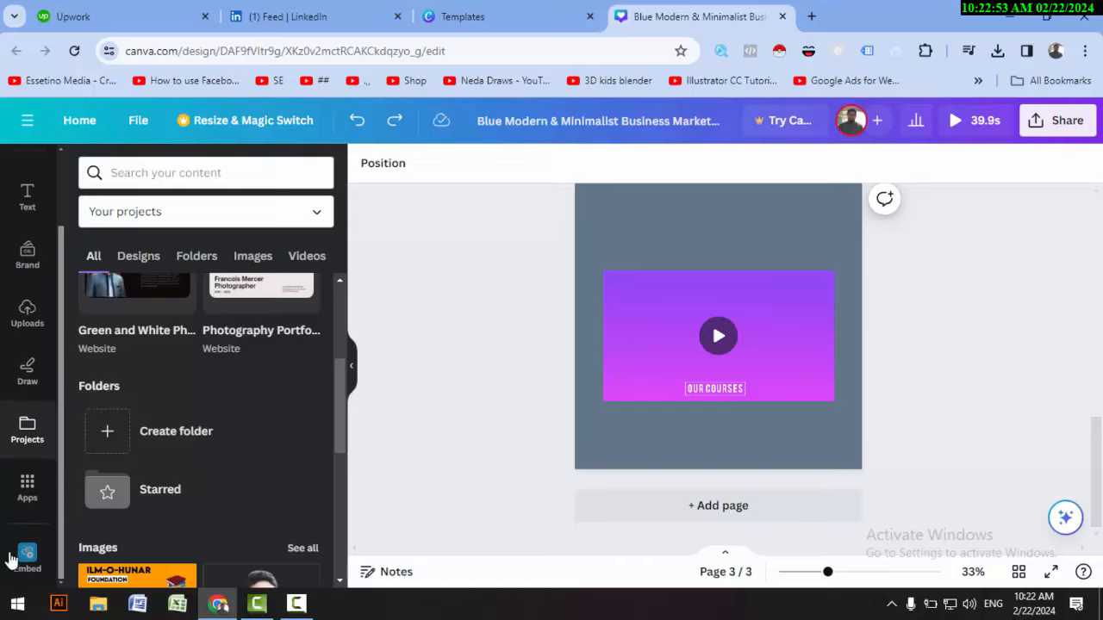
pyautogui.click(27, 493)
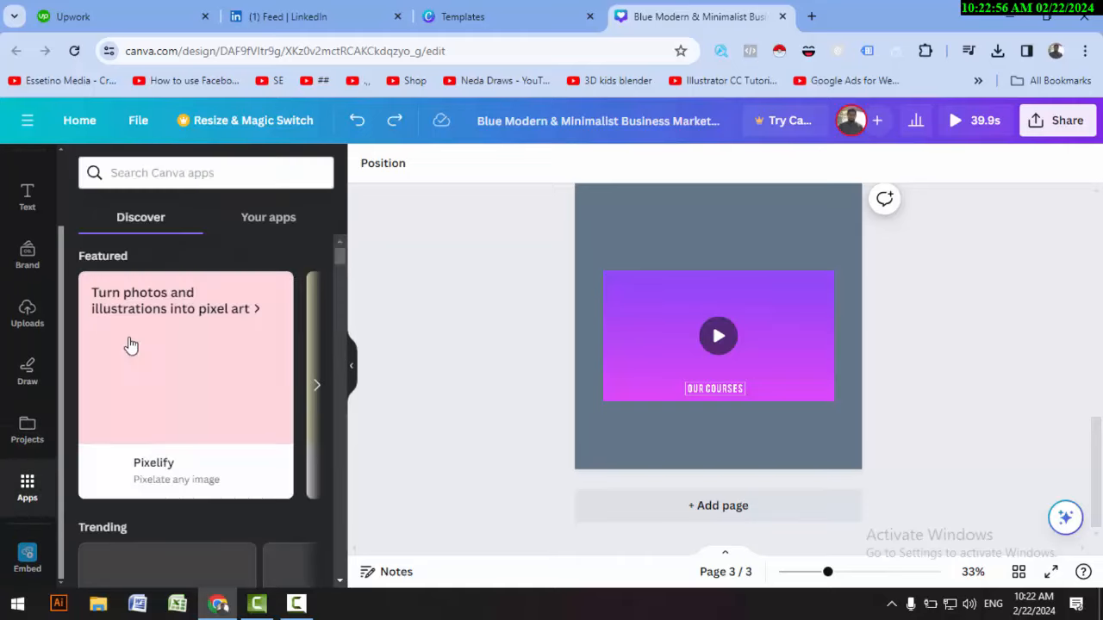
pyautogui.scroll(-4, 133, 362)
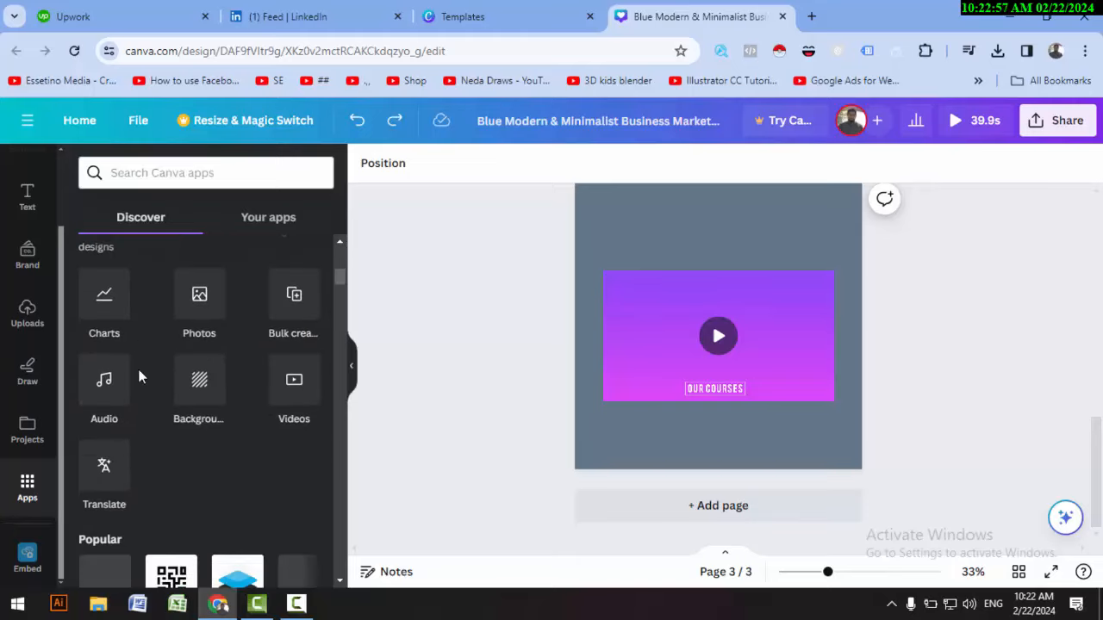
pyautogui.click(144, 175)
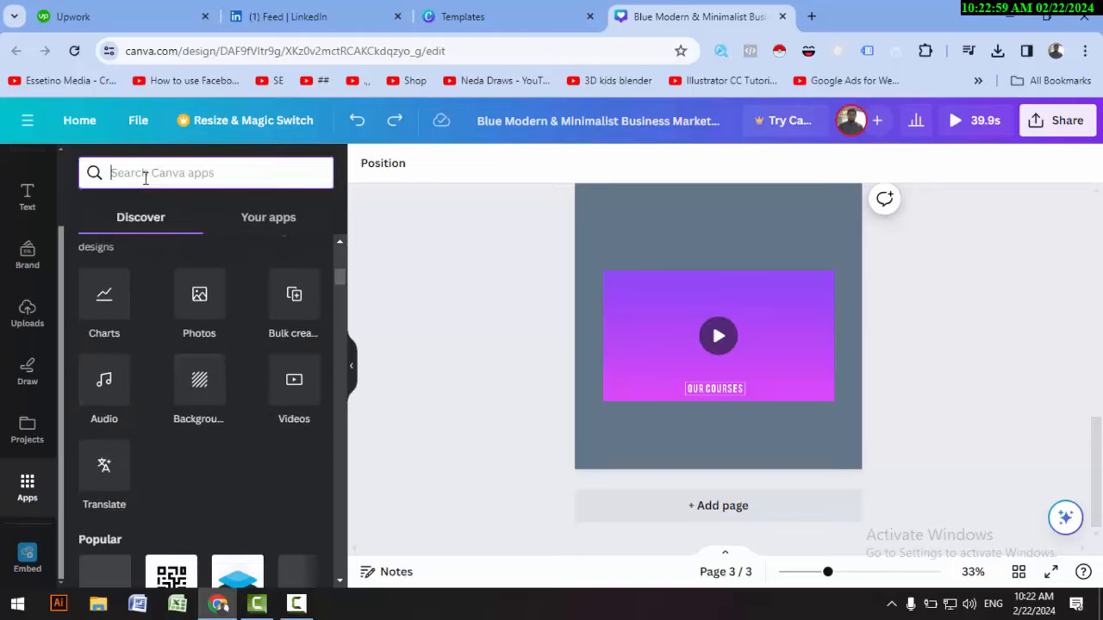
pyautogui.write('embed')
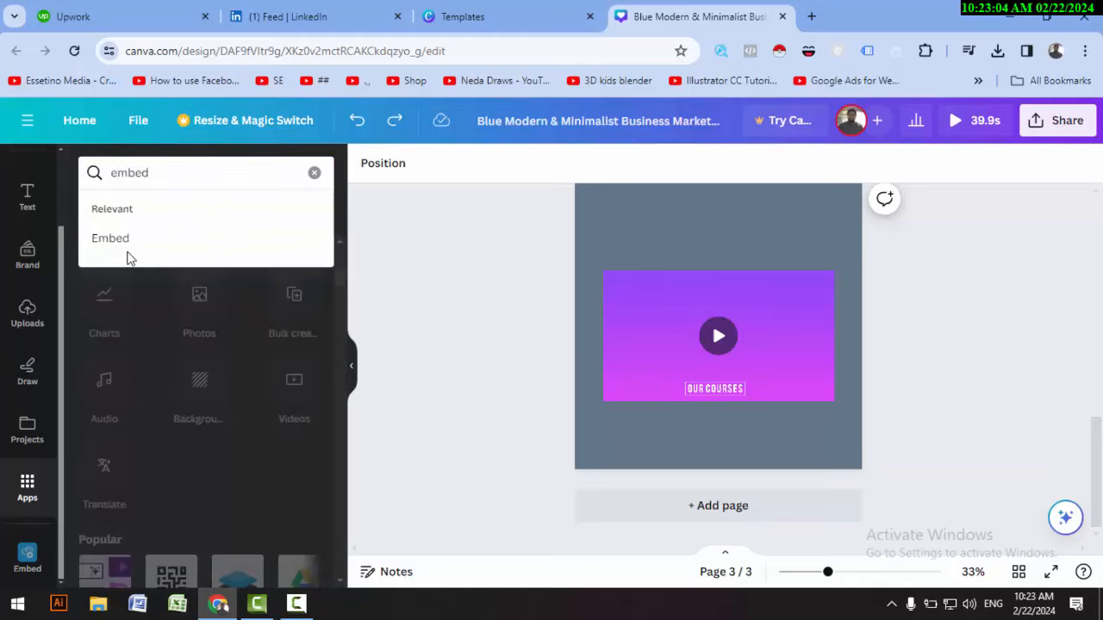
pyautogui.click(127, 239)
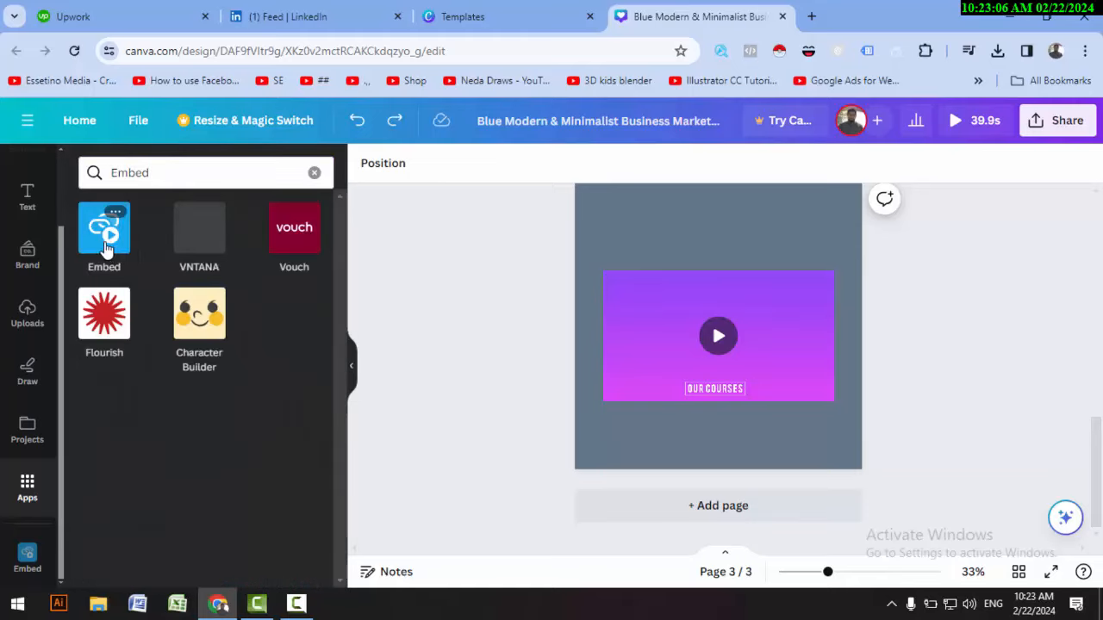
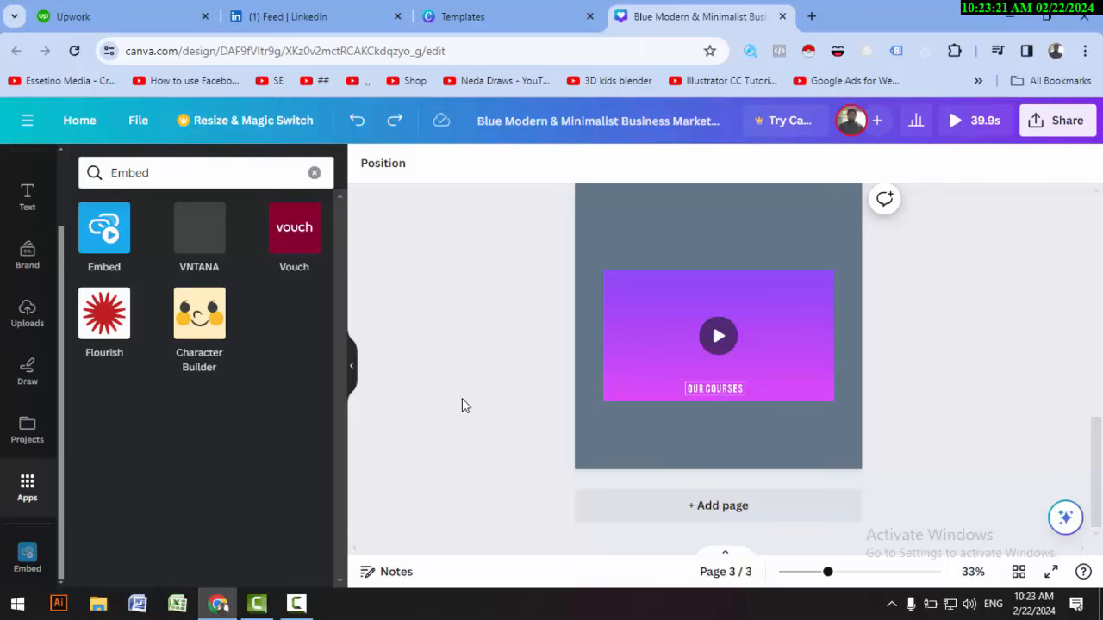
# - Close the business marketing design and the template preview to return to the Instagram post template results
pyautogui.scroll(2, 448, 431)
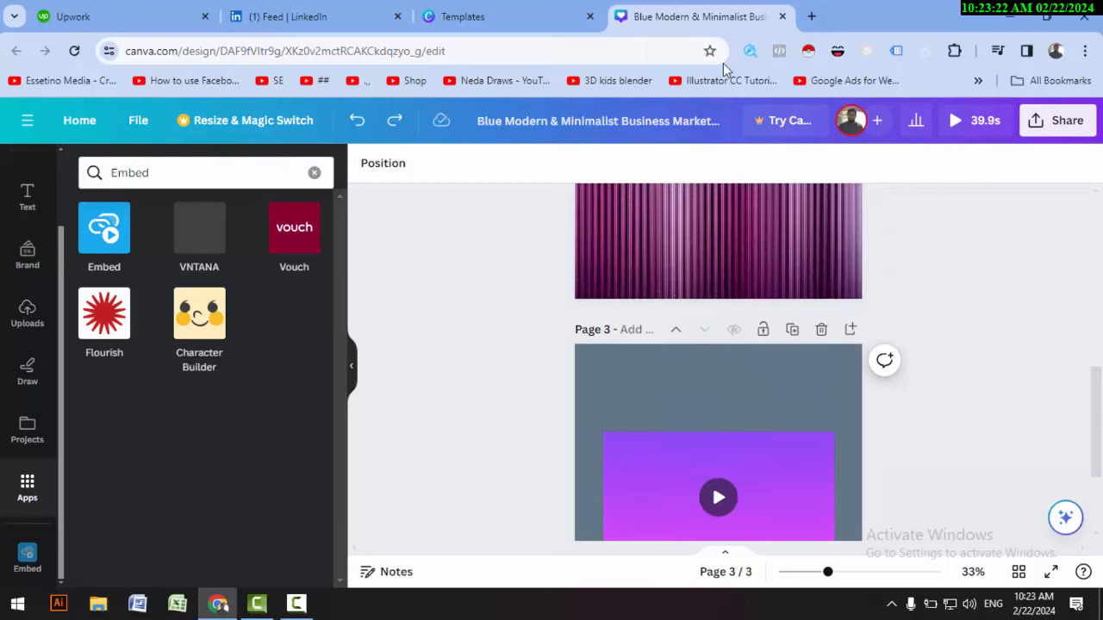
pyautogui.click(782, 17)
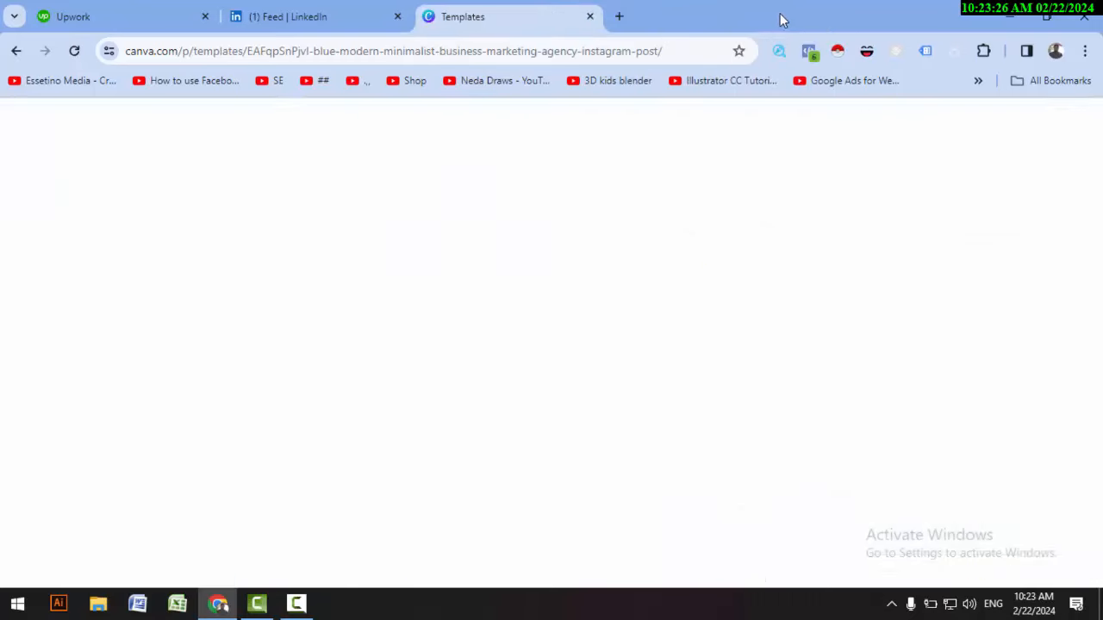
pyautogui.click(1069, 124)
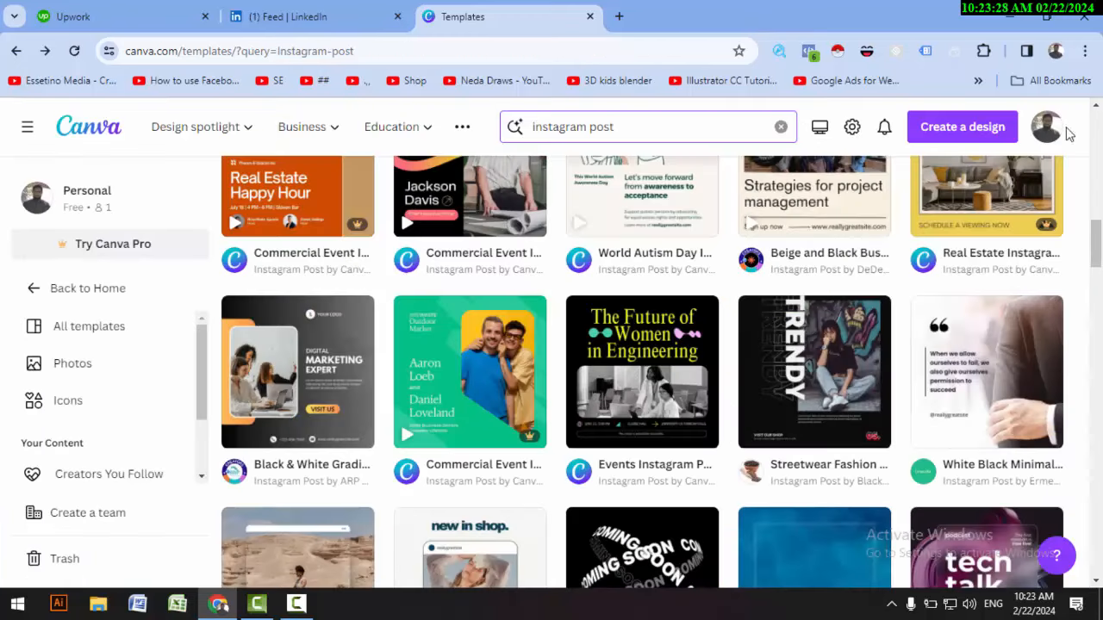
# - Search the templates for "logo" and browse through the resulting logo designs
pyautogui.click(621, 127)
pyautogui.hotkey('ctrl', 'a')
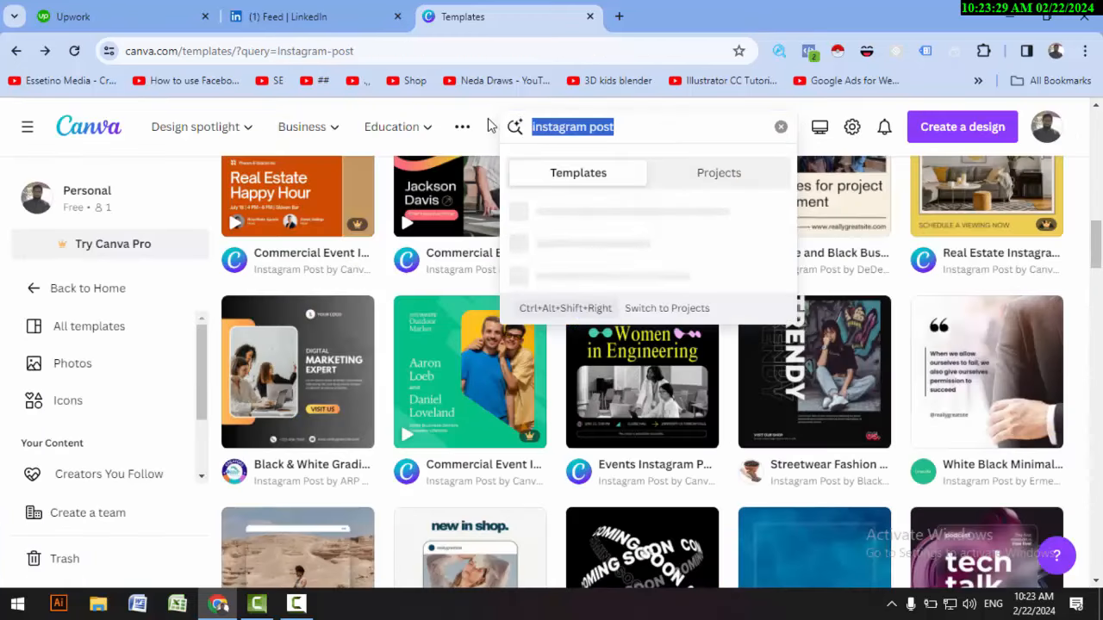
pyautogui.press('BackSpace')
pyautogui.write('logo')
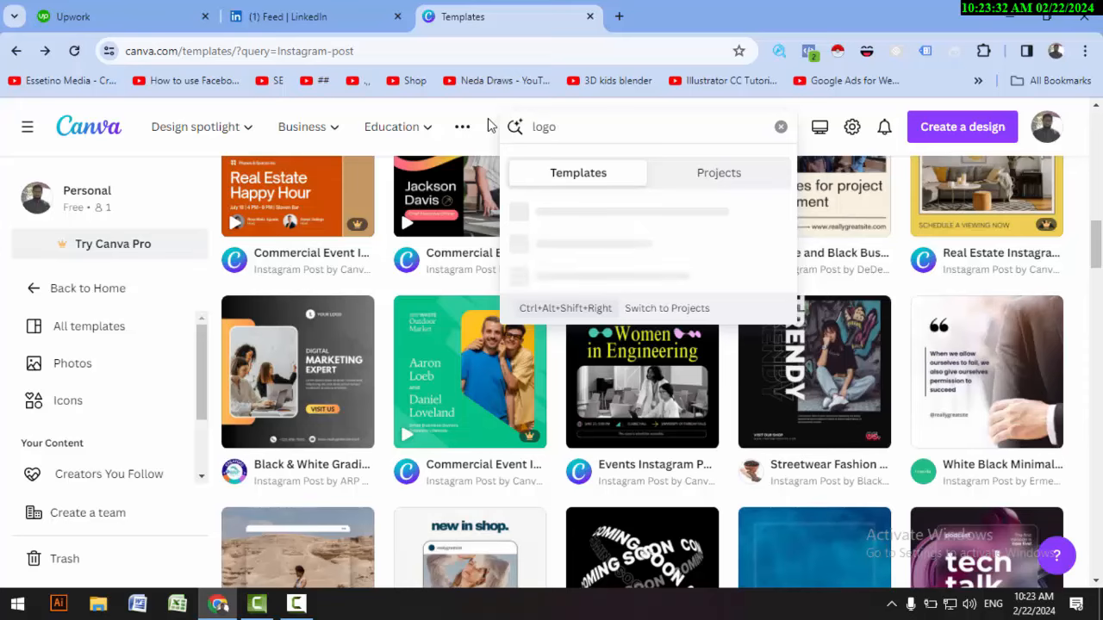
pyautogui.press('Return')
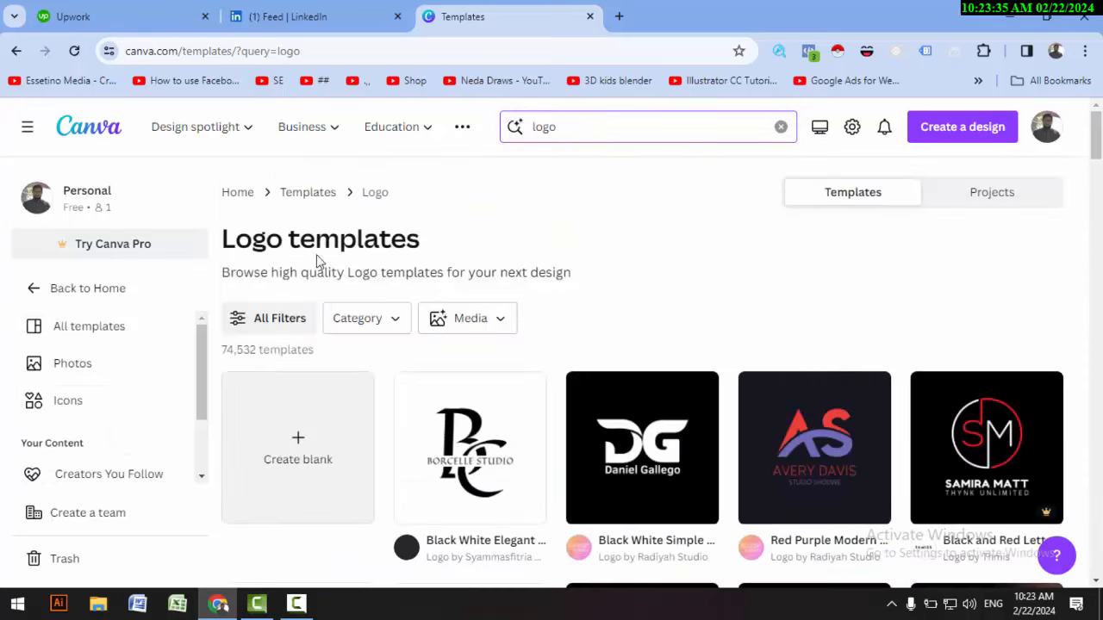
pyautogui.scroll(-4, 616, 399)
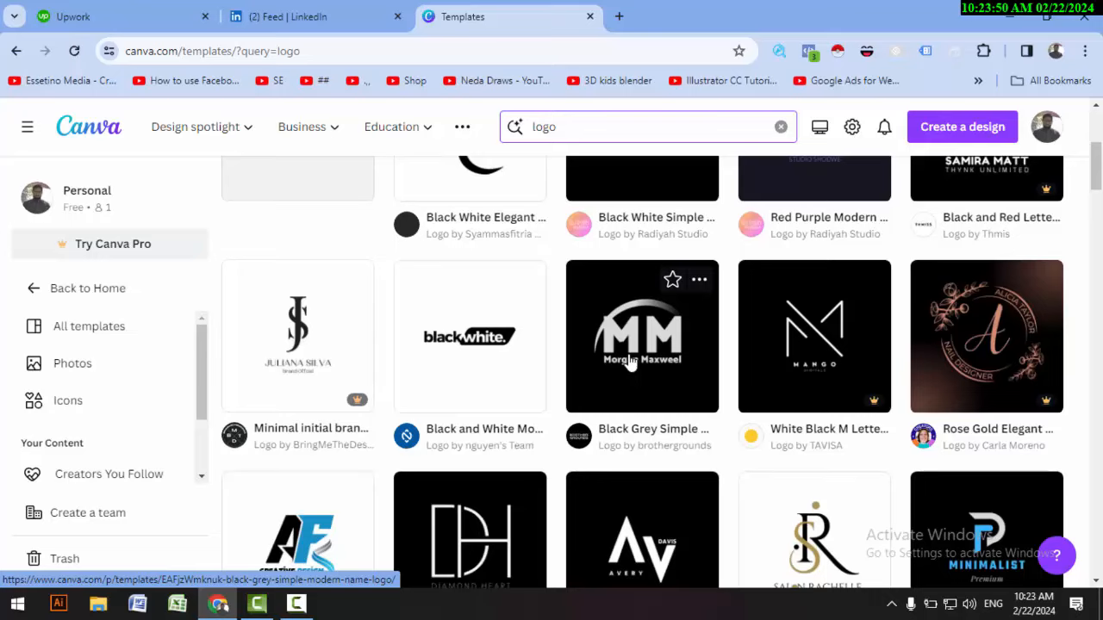
pyautogui.scroll(-3, 620, 369)
pyautogui.scroll(-9, 603, 368)
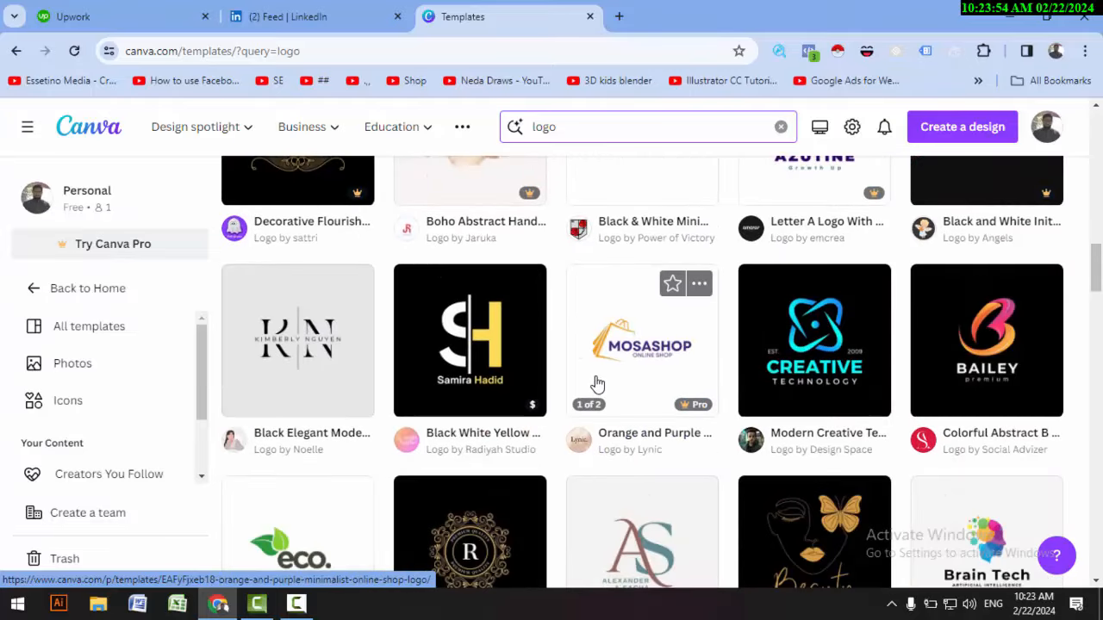
pyautogui.scroll(6, 865, 431)
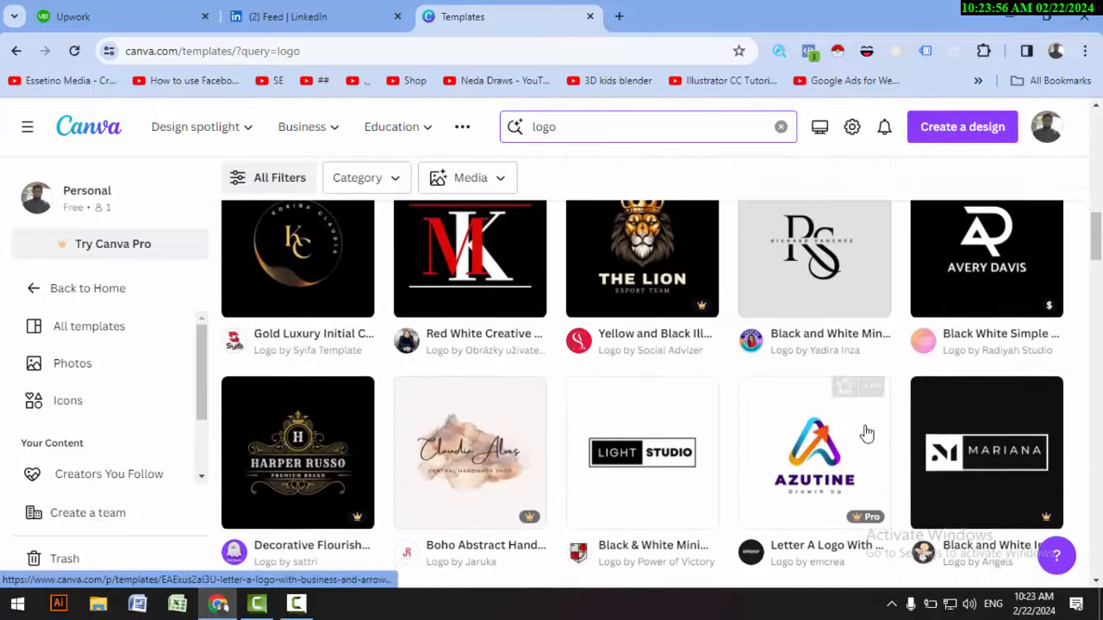
pyautogui.scroll(7, 866, 431)
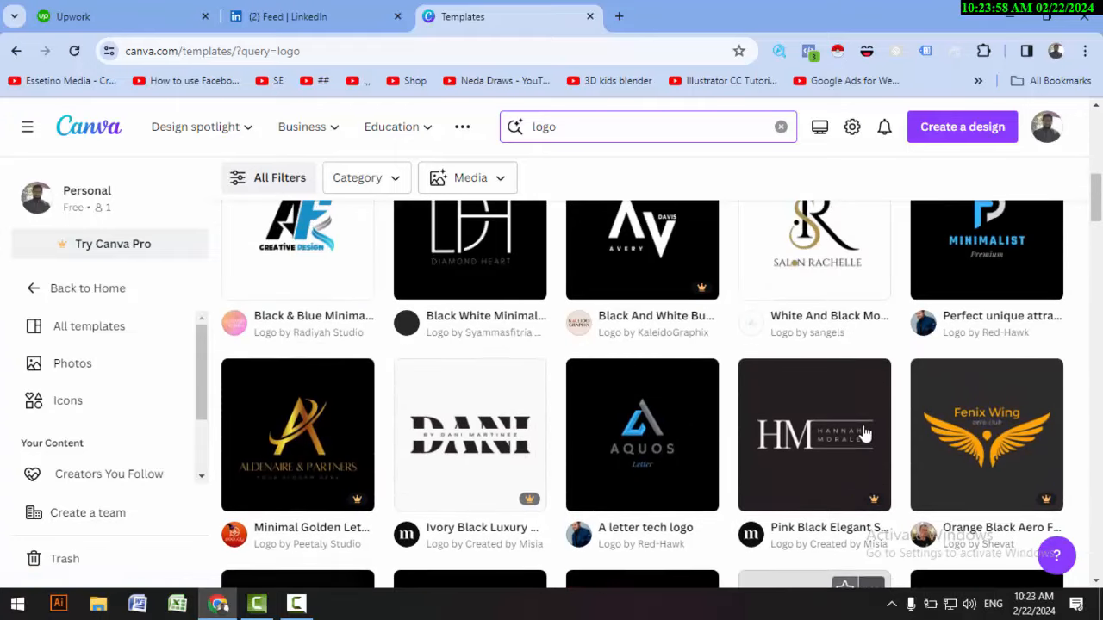
pyautogui.scroll(3, 861, 420)
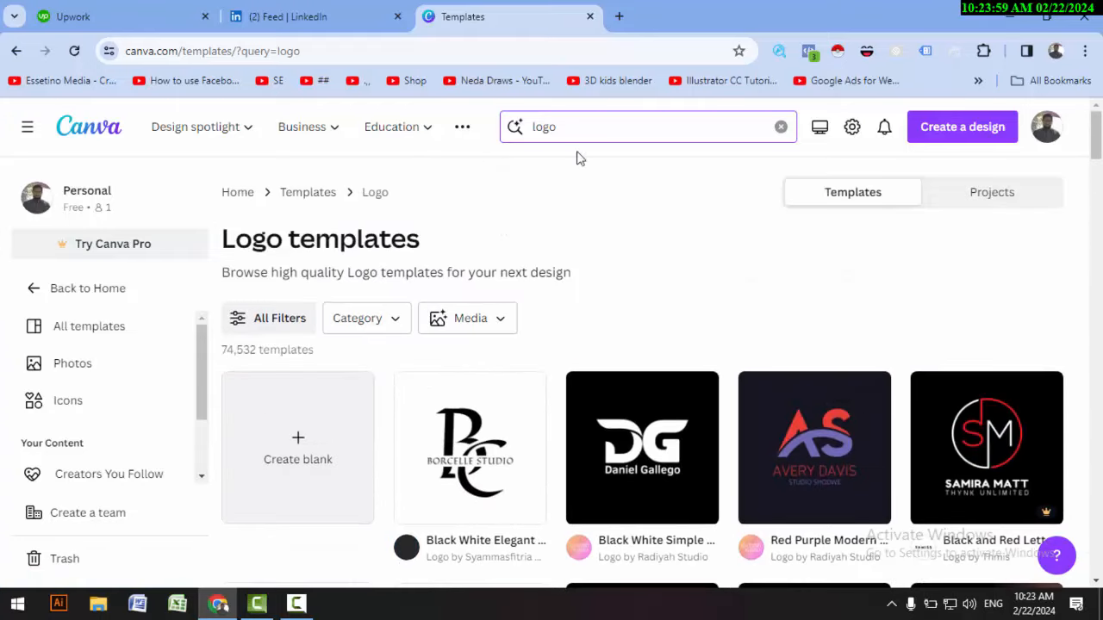
# - Search the templates for "motion banner" and look through the banner designs
pyautogui.doubleClick(530, 114)
pyautogui.press('BackSpace')
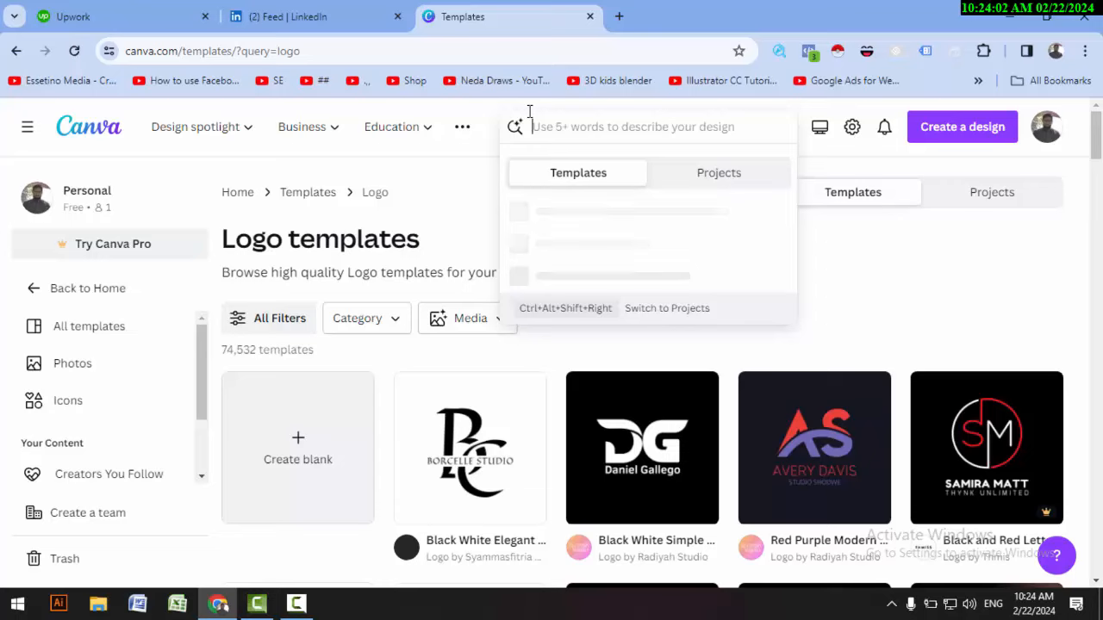
pyautogui.write('motio')
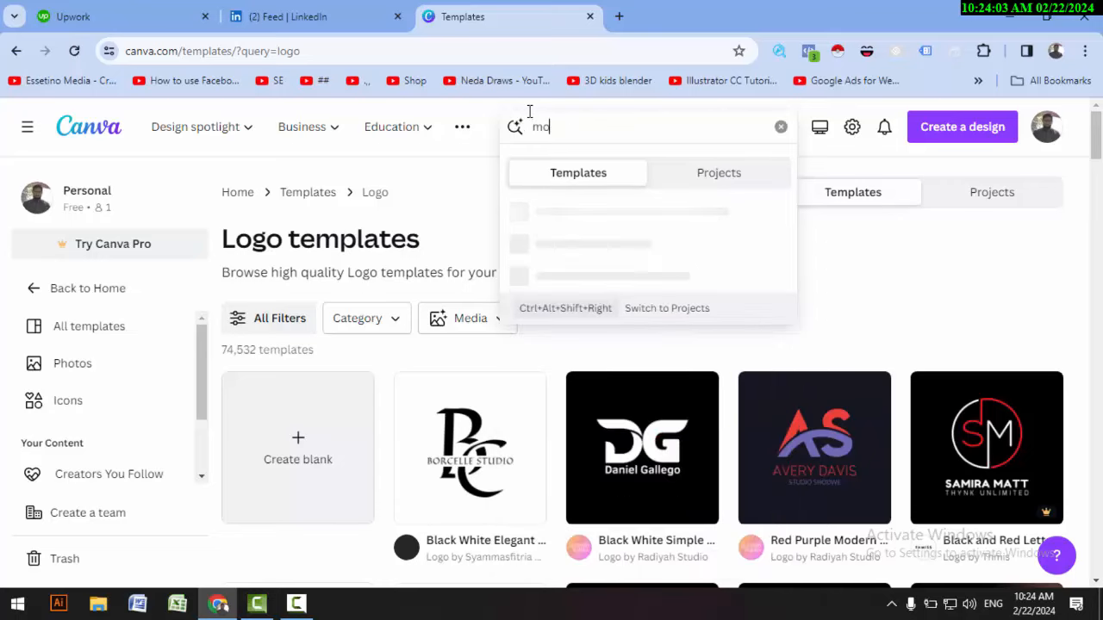
pyautogui.write('n banner')
pyautogui.press('Return')
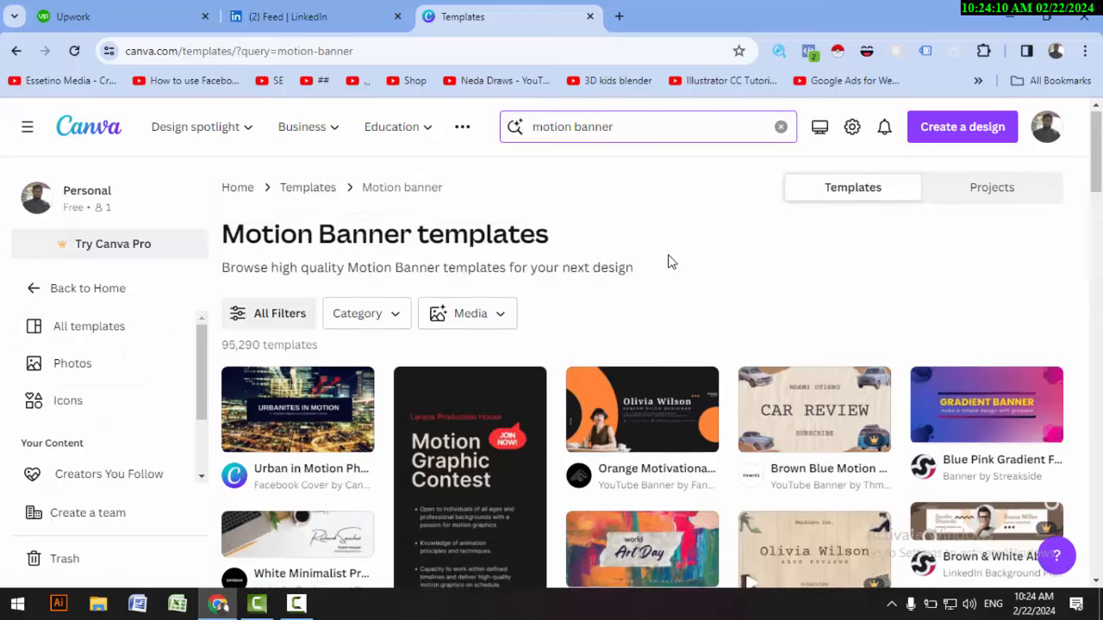
pyautogui.scroll(-3, 669, 260)
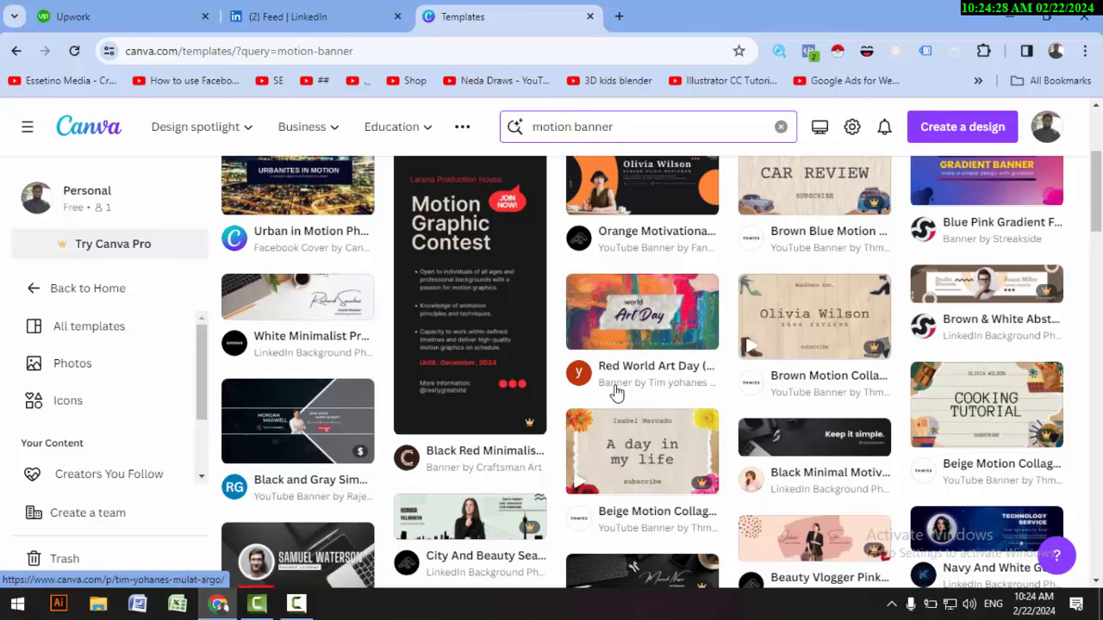
pyautogui.scroll(-8, 547, 387)
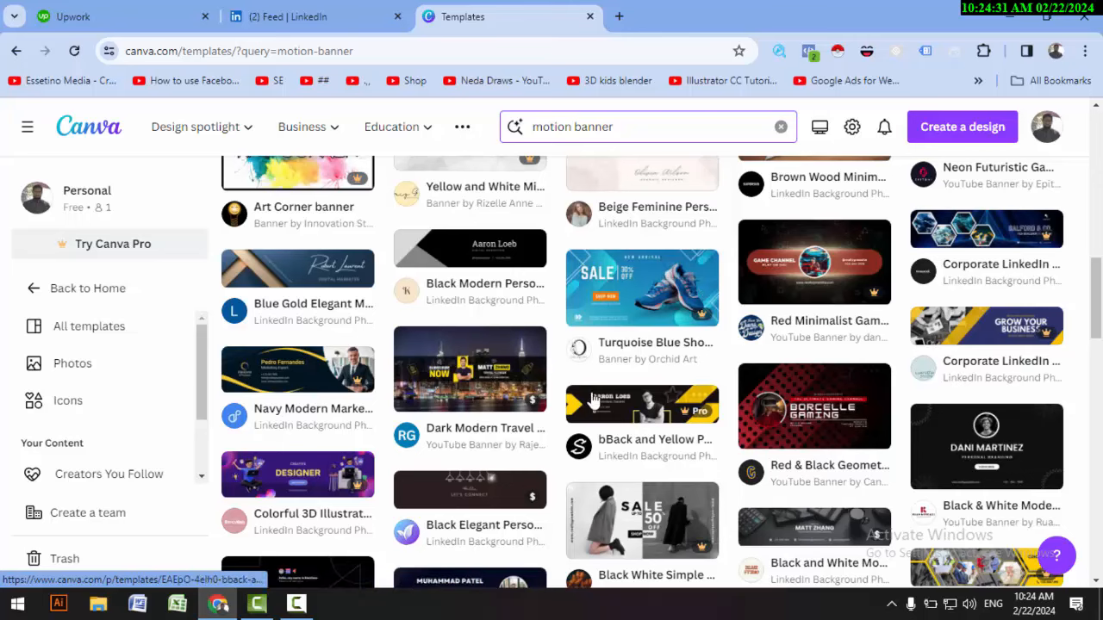
pyautogui.scroll(-2, 800, 454)
pyautogui.scroll(15, 638, 431)
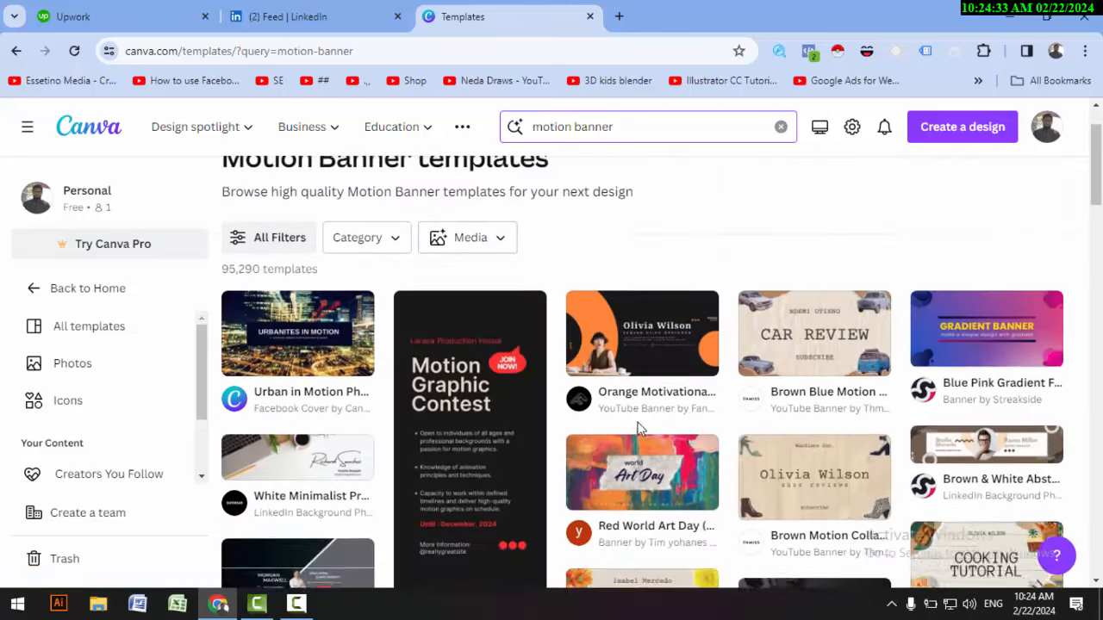
# - Search the templates for "portfolio websites" and examine the website designs
pyautogui.hotkey('ctrl', 'a')
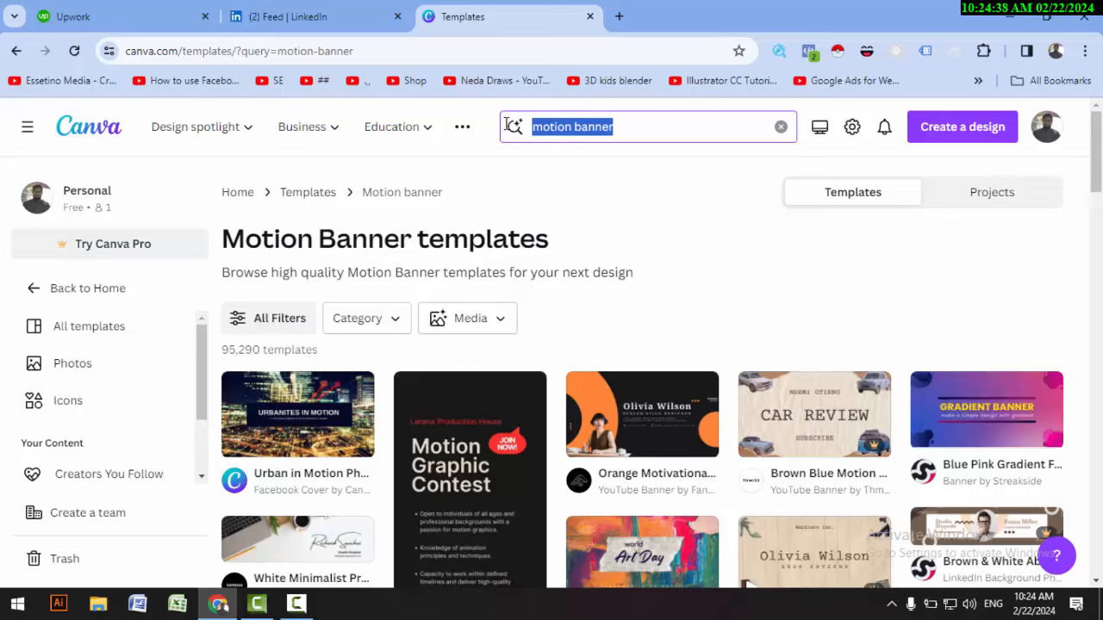
pyautogui.write('portfolio websit')
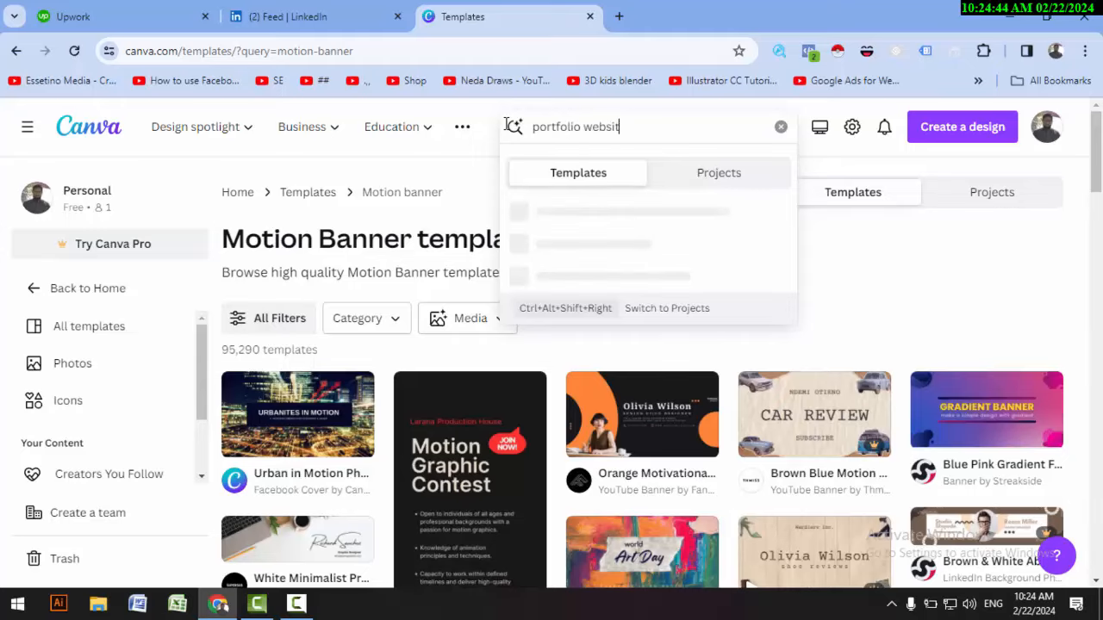
pyautogui.write('es')
pyautogui.press('Return')
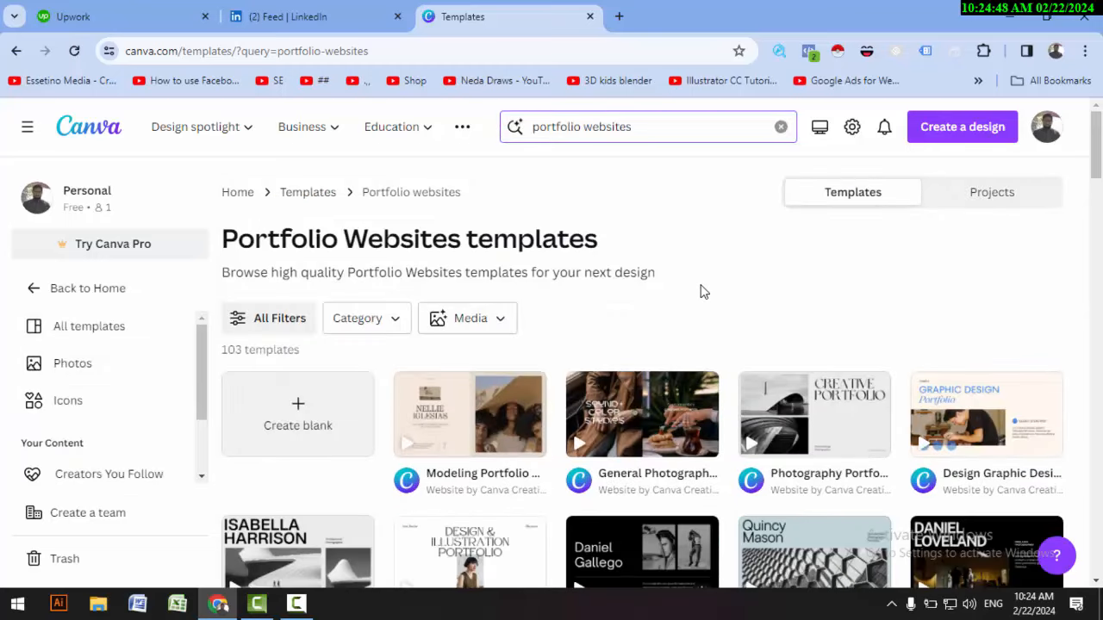
pyautogui.scroll(-3, 699, 287)
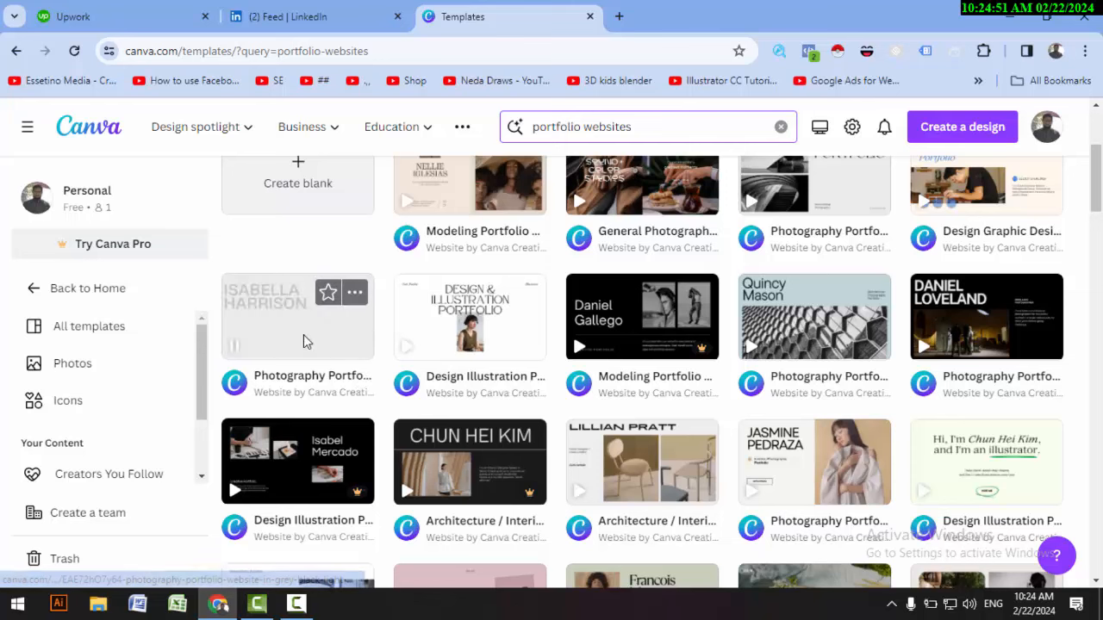
pyautogui.scroll(-1, 336, 334)
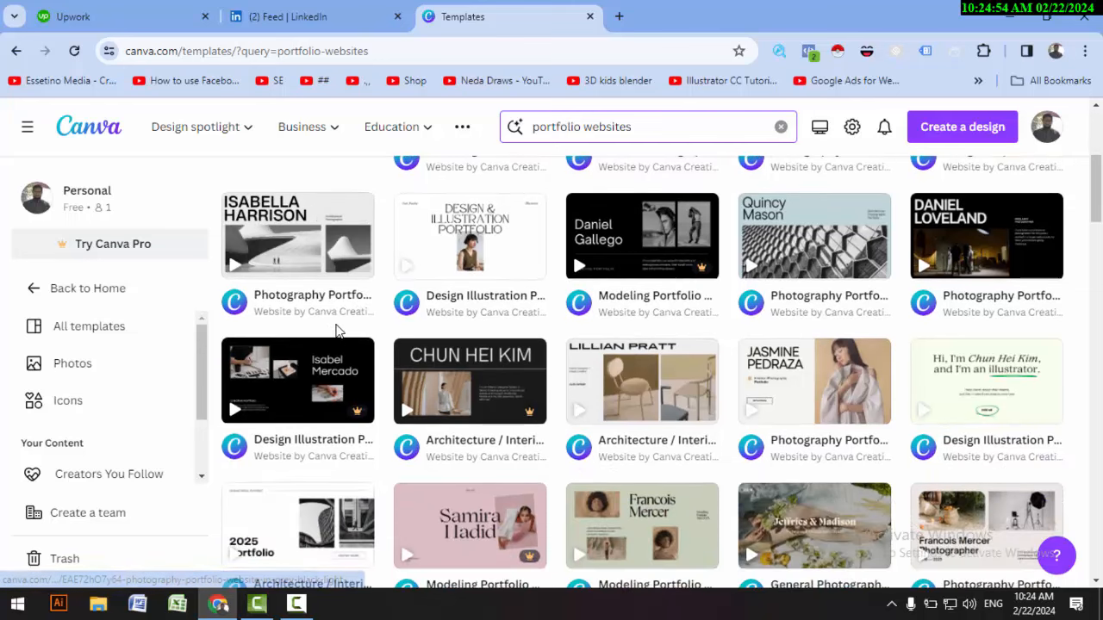
pyautogui.scroll(-2, 728, 379)
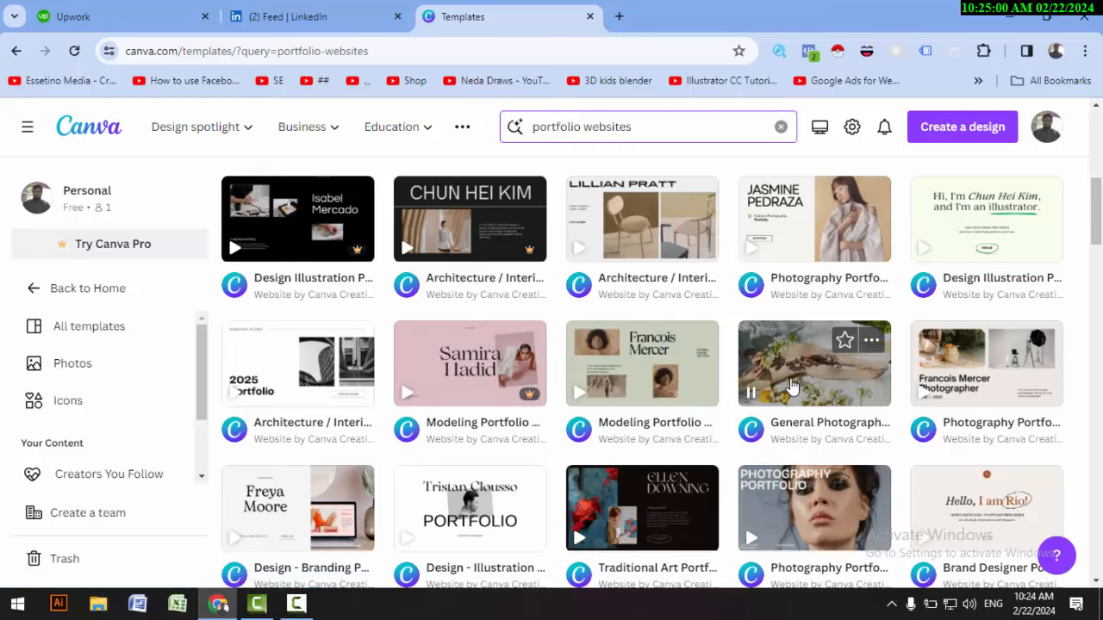
pyautogui.scroll(-1, 789, 388)
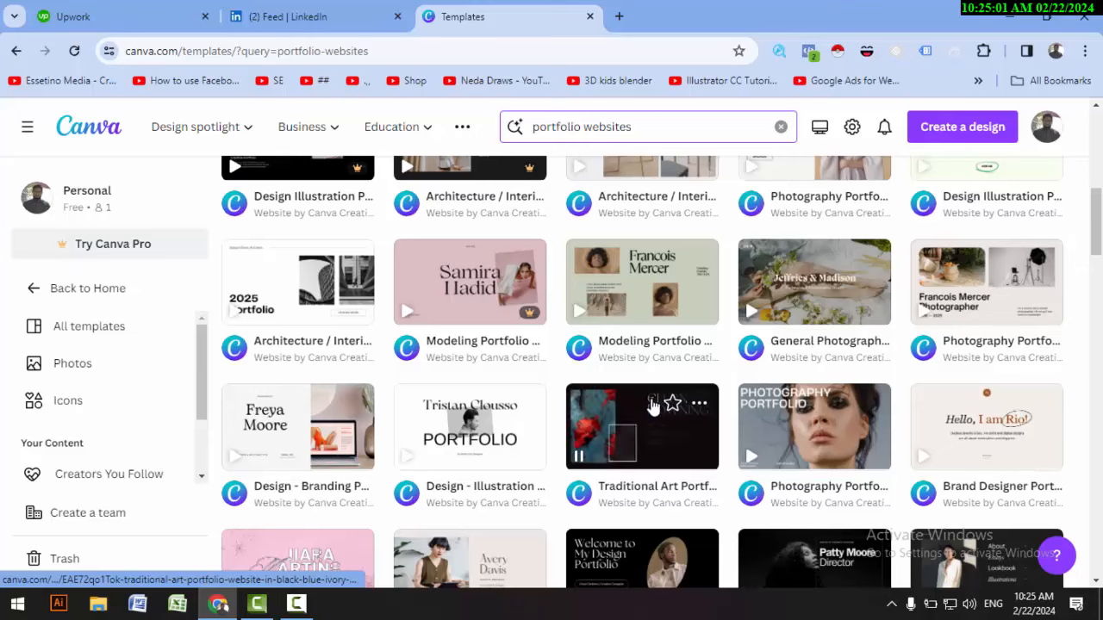
pyautogui.scroll(-1, 652, 401)
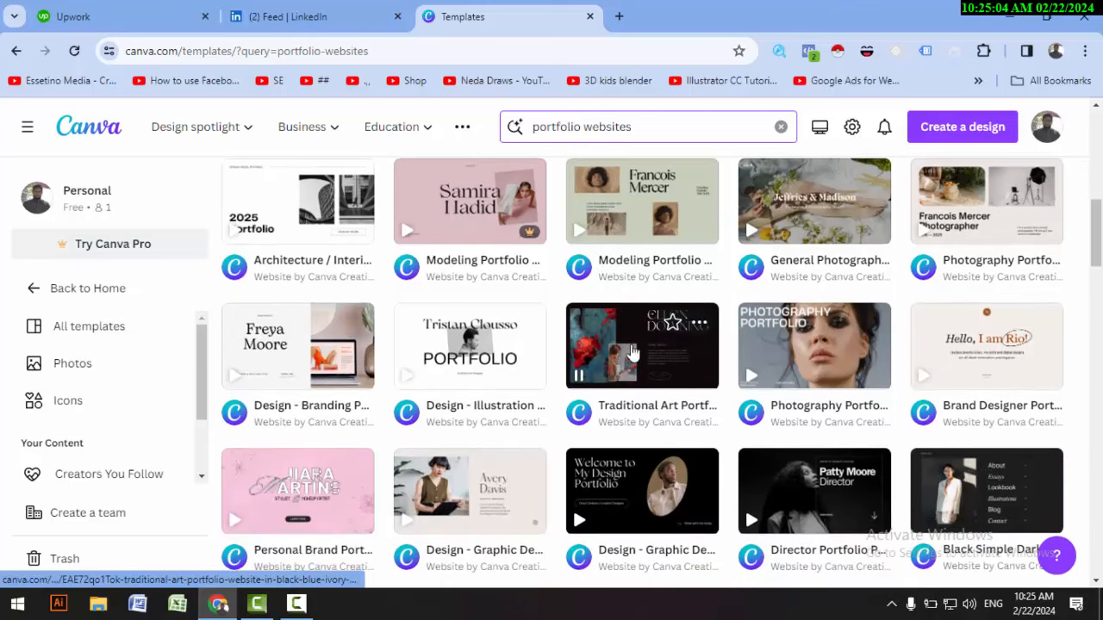
# - Open the preview of the Traditional Art Portfolio Website template in Black Blue Ivory Dark Experimental Style and view its similar templates
pyautogui.click(627, 365)
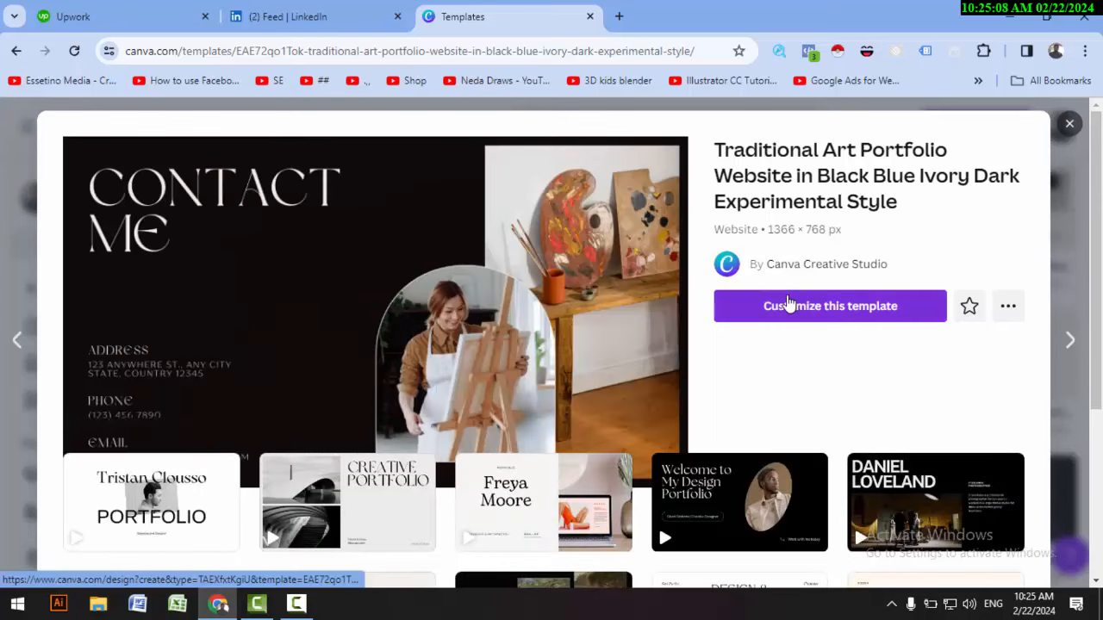
pyautogui.scroll(-2, 777, 339)
pyautogui.scroll(1, 604, 317)
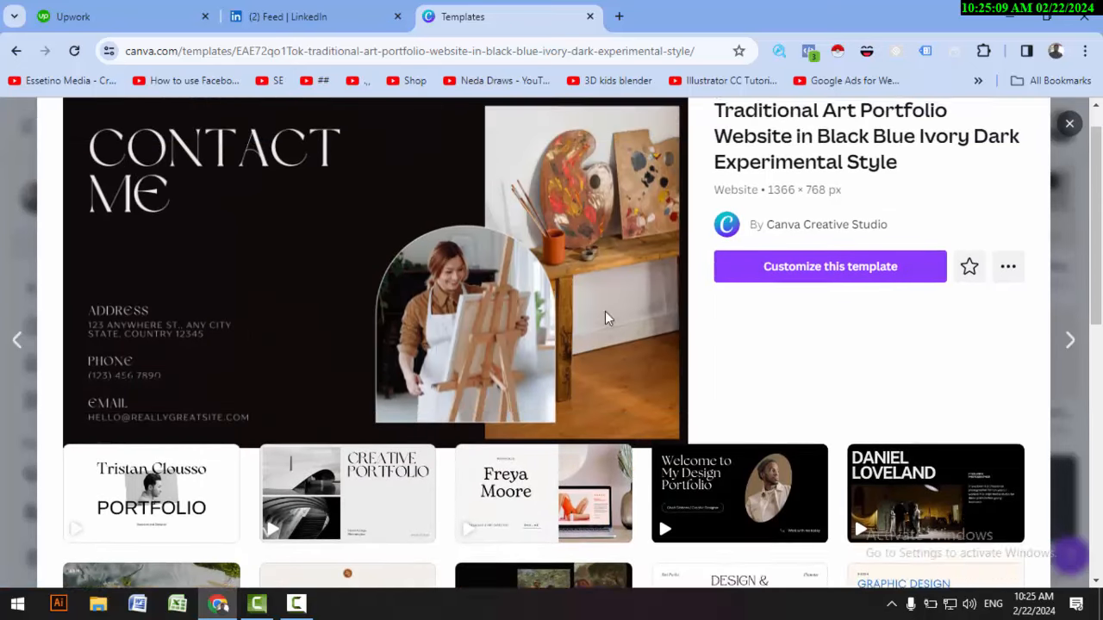
pyautogui.scroll(-2, 354, 283)
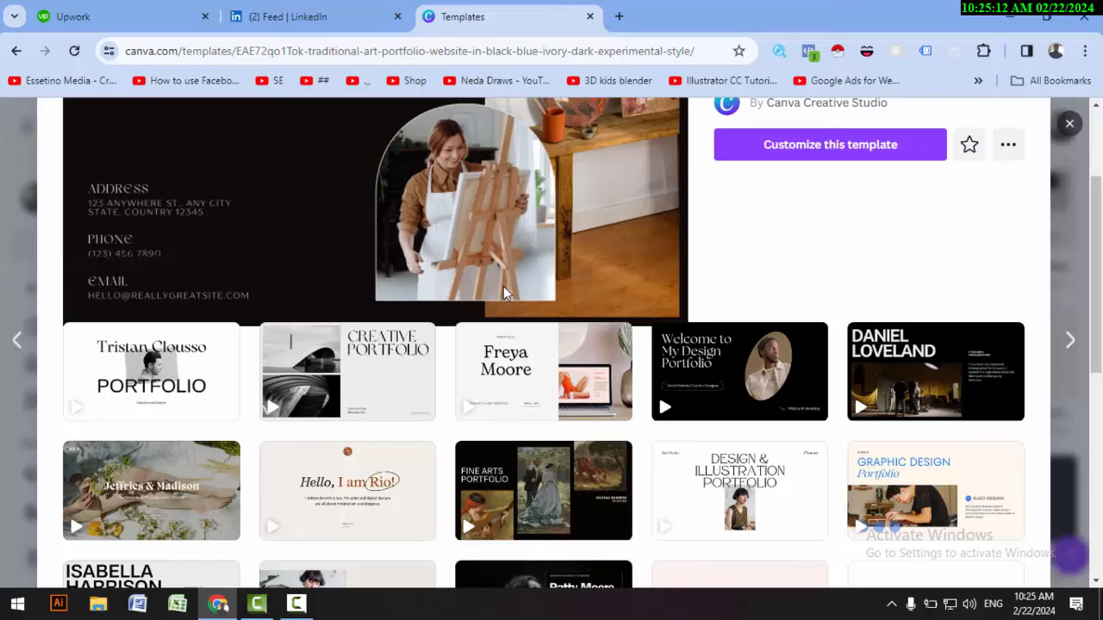
# - Open the Traditional Art Portfolio Website template for customization and filter the editor's website templates by Portfolio
pyautogui.scroll(-2, 504, 288)
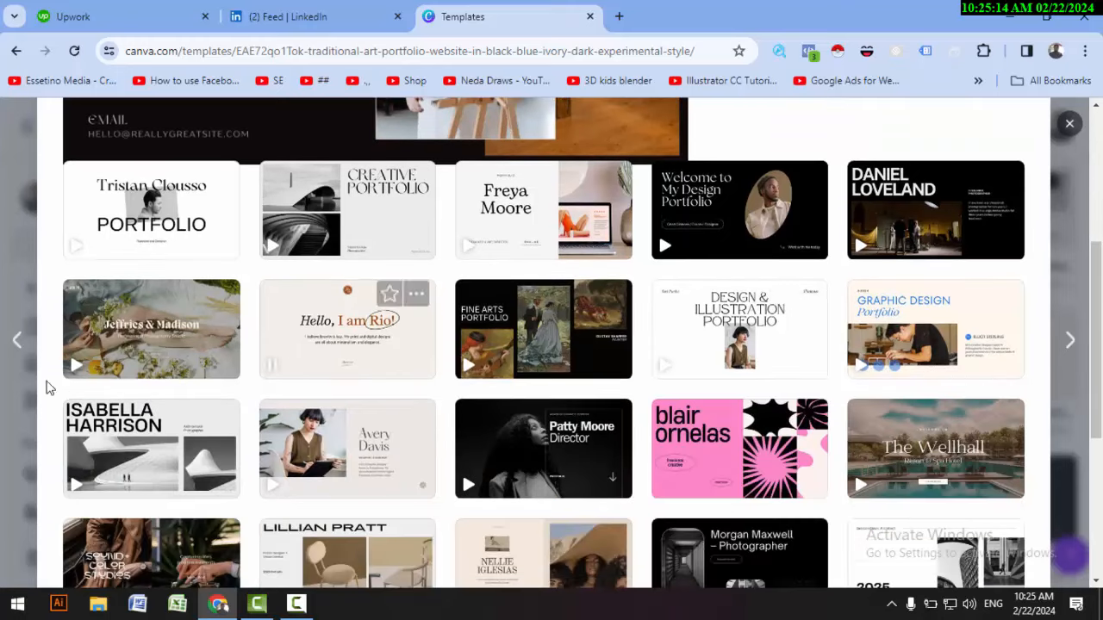
pyautogui.click(296, 604)
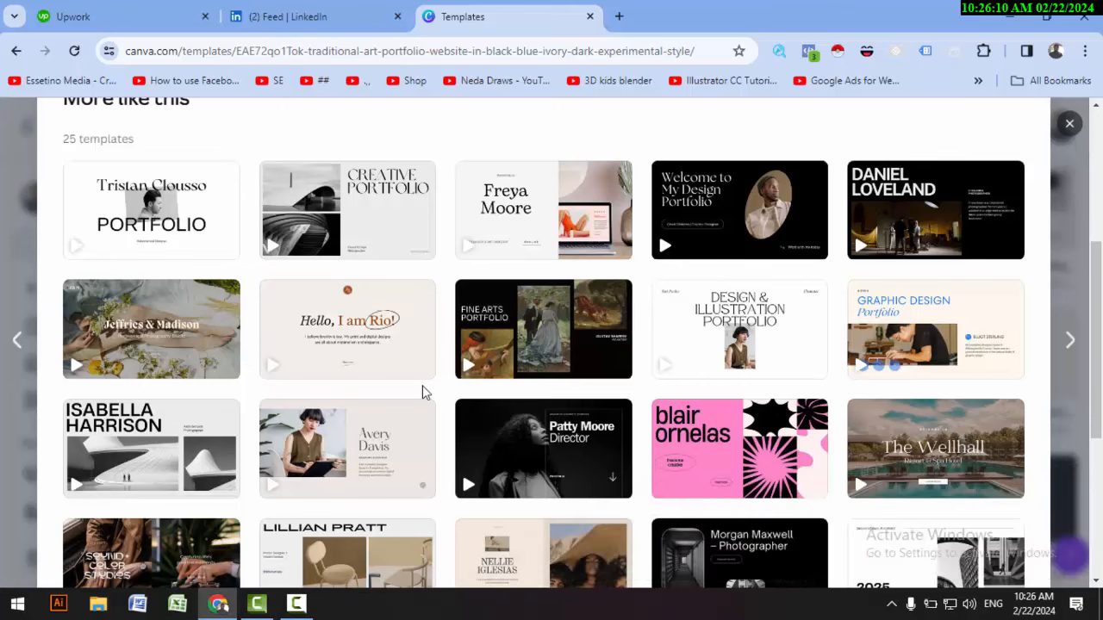
pyautogui.scroll(4, 382, 364)
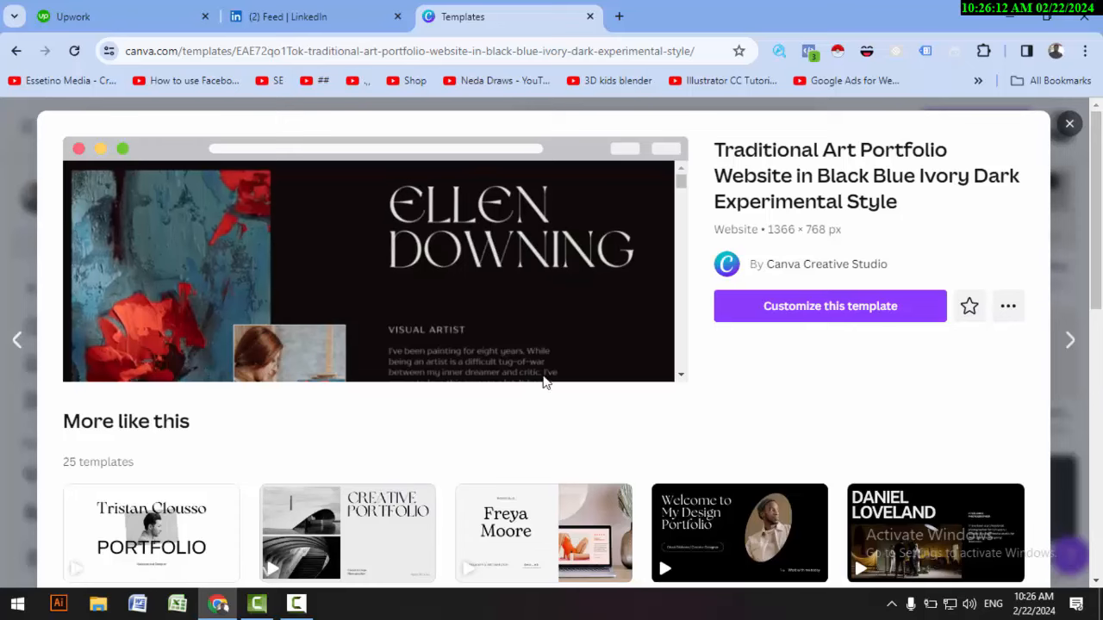
pyautogui.scroll(-3, 468, 450)
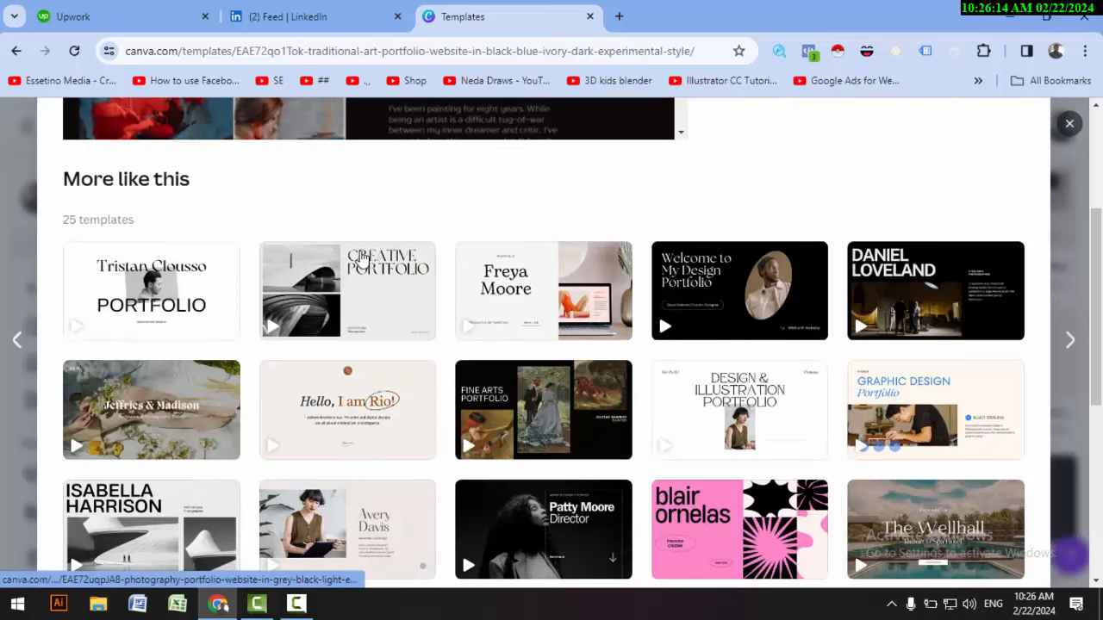
pyautogui.scroll(3, 979, 219)
pyautogui.click(877, 316)
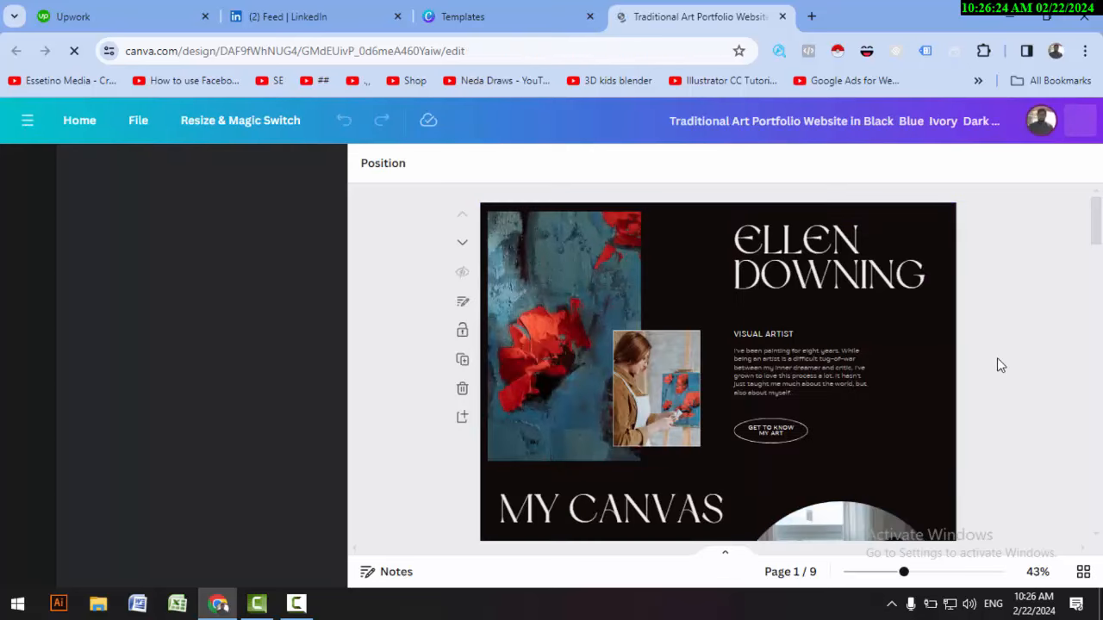
pyautogui.scroll(-1, 997, 359)
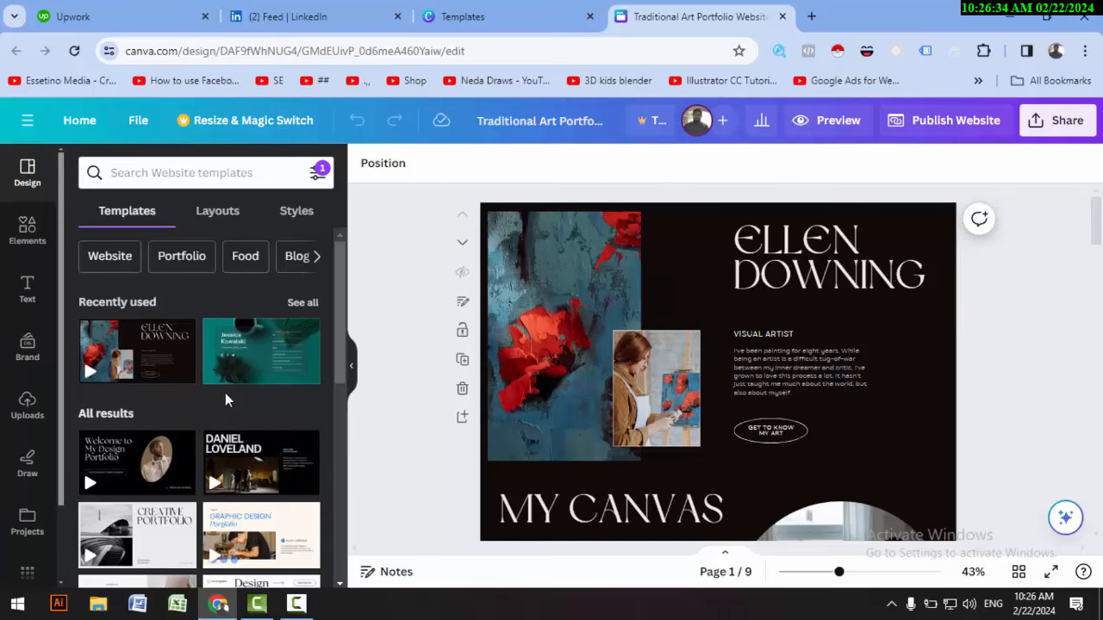
pyautogui.click(181, 257)
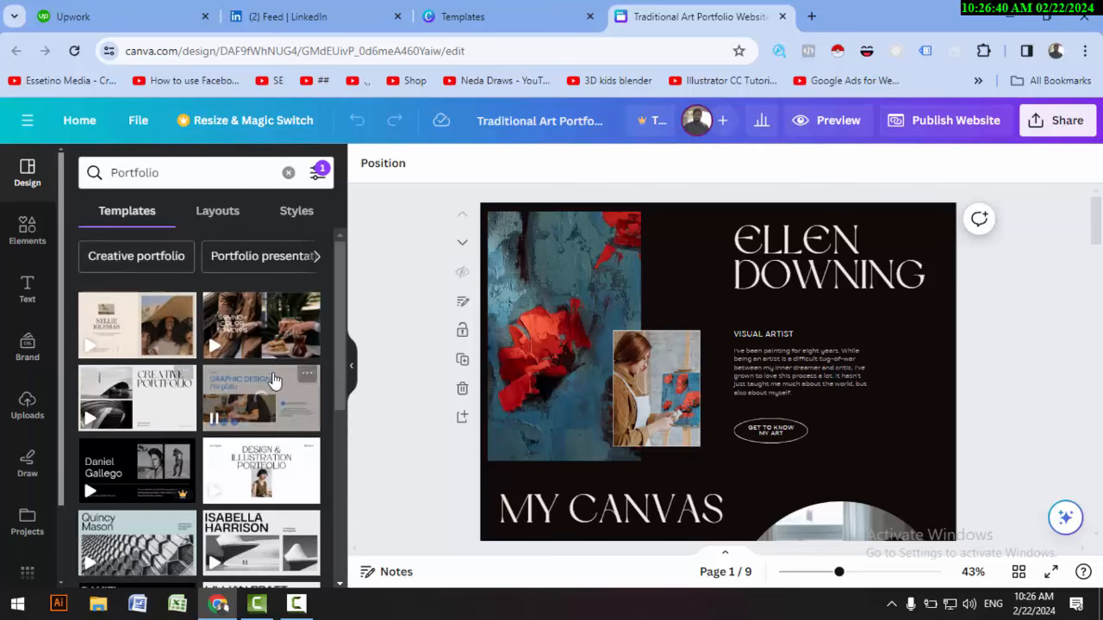
# - Replace the artist name in the first page's main heading with the portfolio owner's full name
pyautogui.click(678, 340)
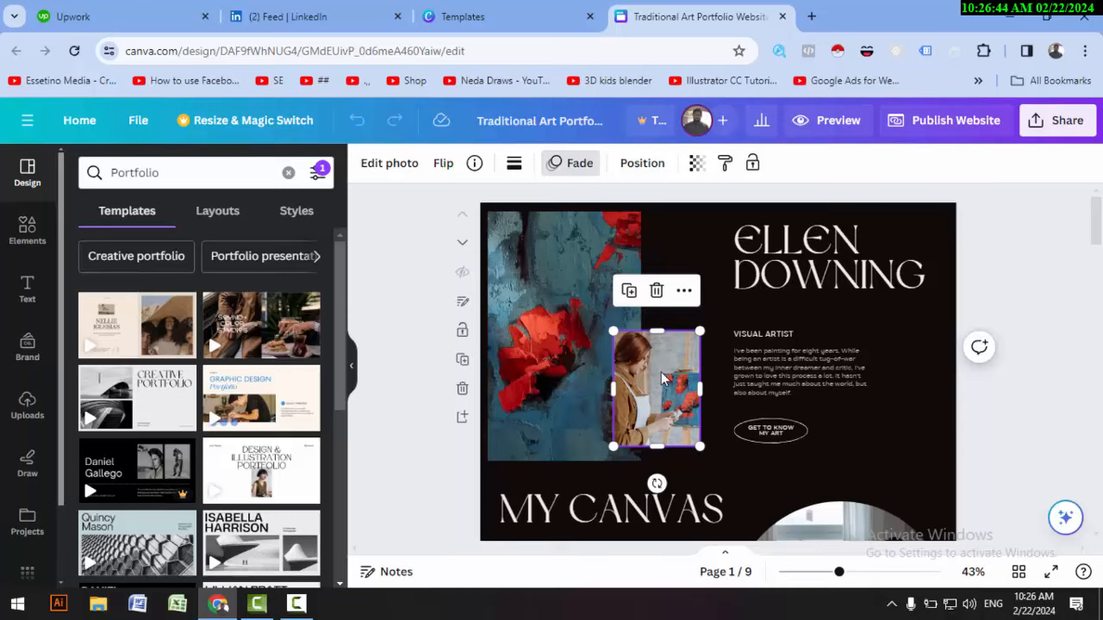
pyautogui.click(865, 254)
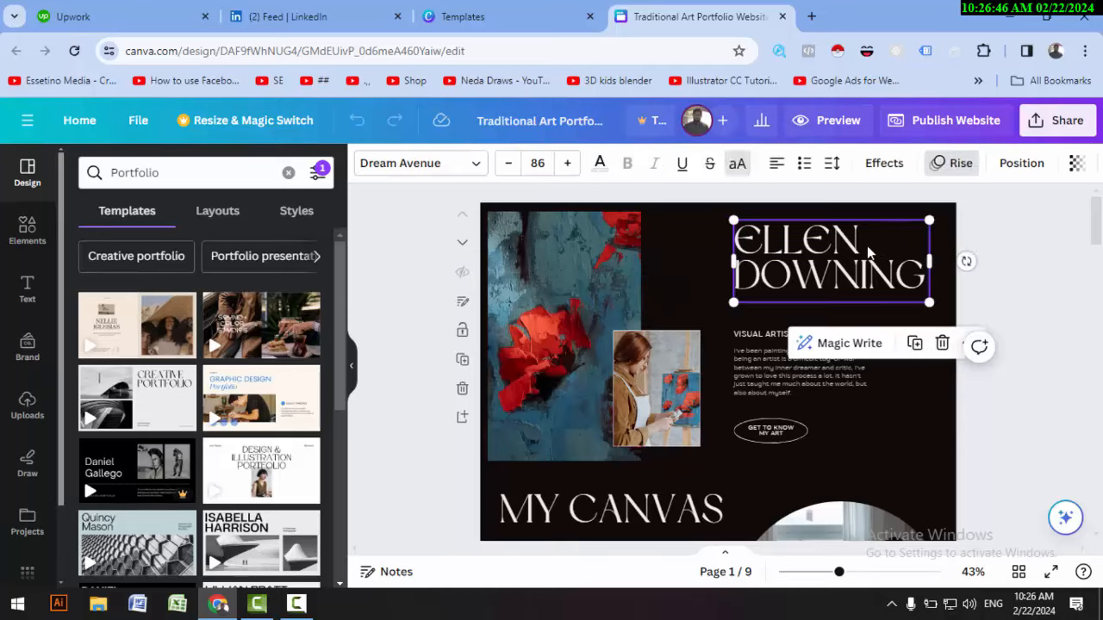
pyautogui.click(865, 253)
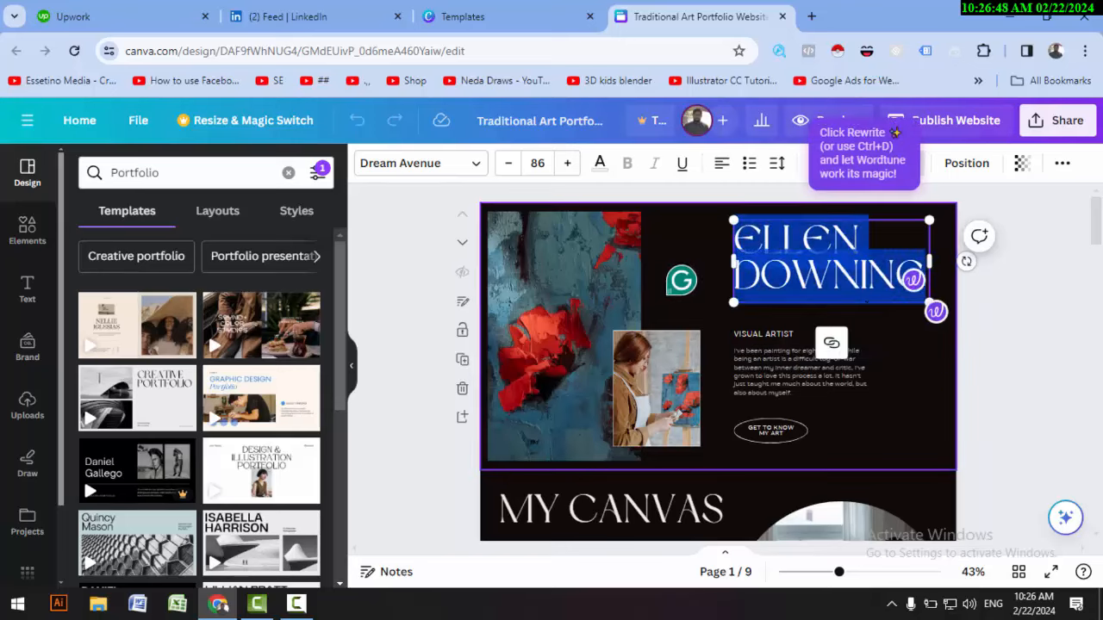
pyautogui.write('SHAKEEL HANIF')
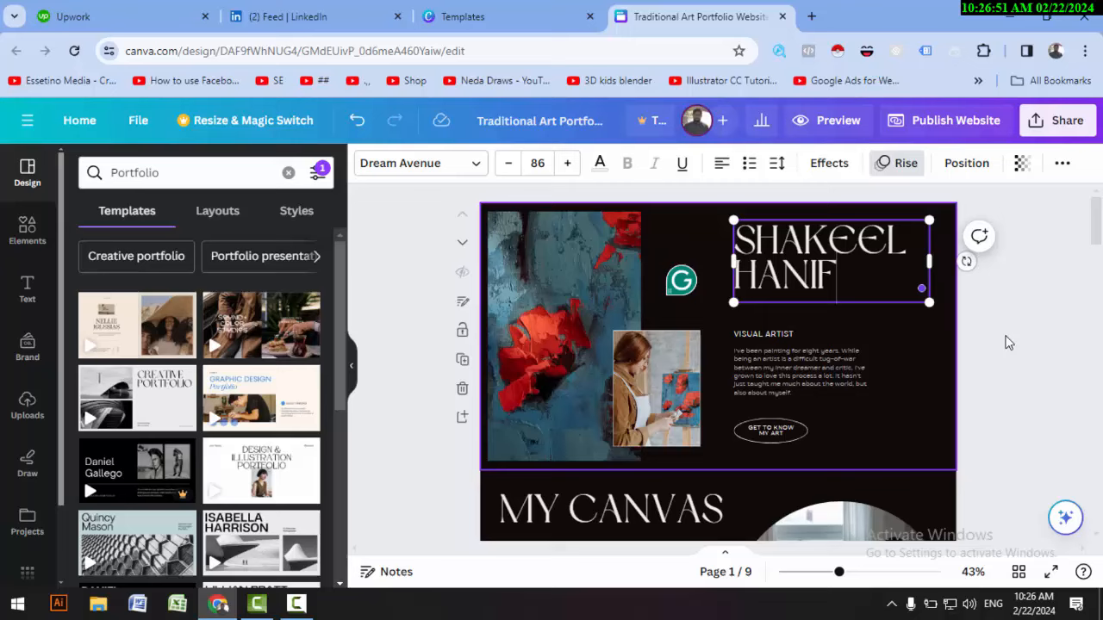
pyautogui.scroll(-4, 869, 301)
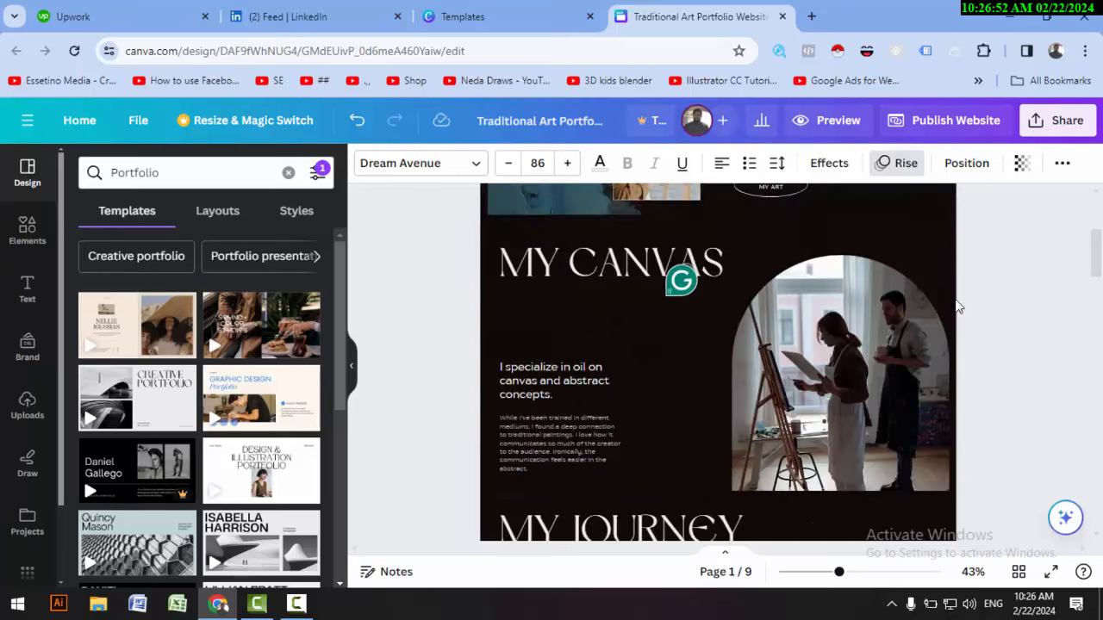
pyautogui.scroll(3, 869, 302)
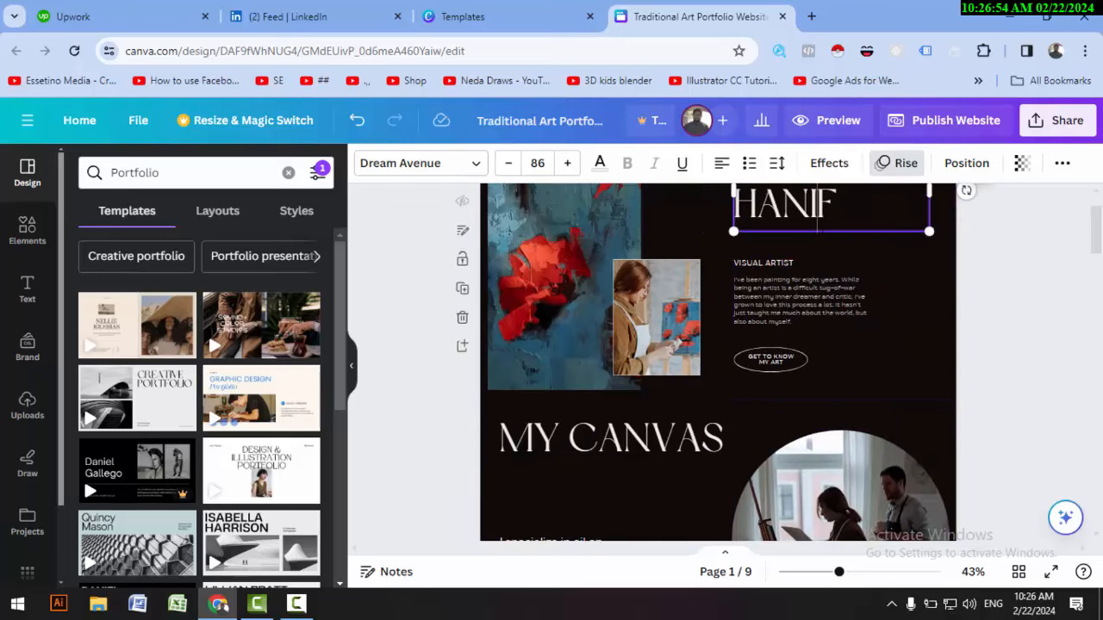
pyautogui.scroll(2, 781, 210)
pyautogui.click(1009, 271)
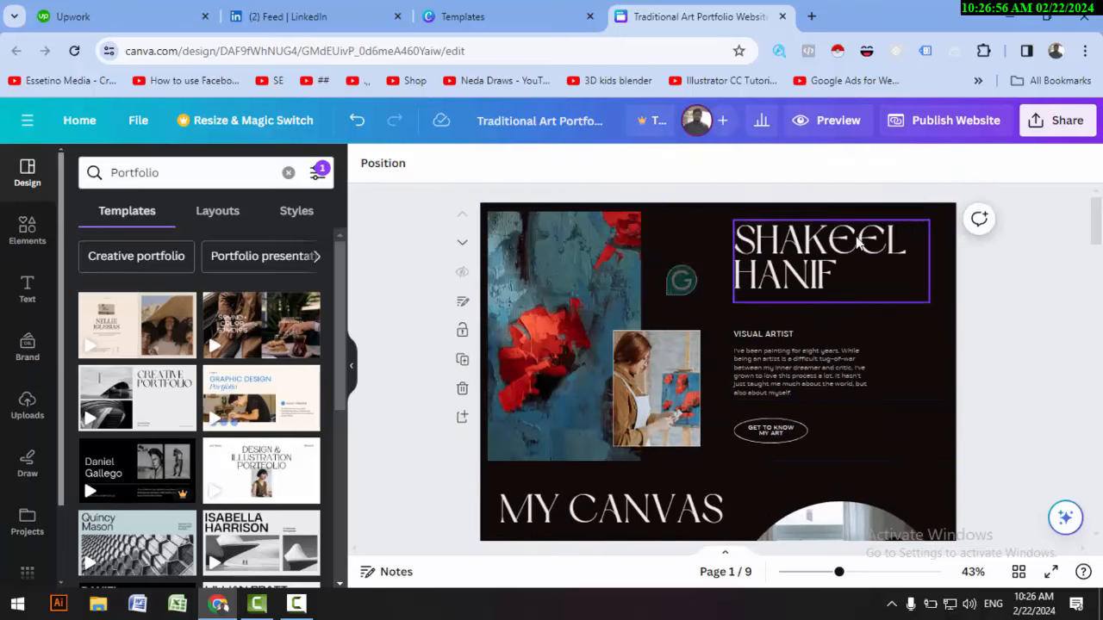
# - Try TT Drugs, Dream Avenue and Lovelace Text on the name heading, and set its font to Cardo
pyautogui.click(853, 243)
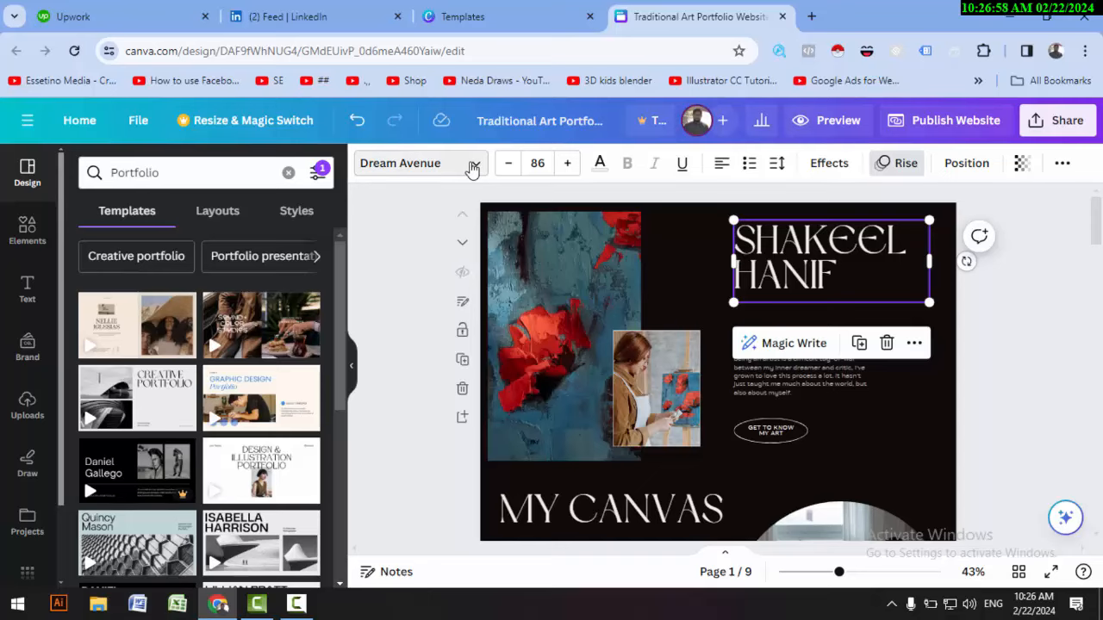
pyautogui.click(458, 172)
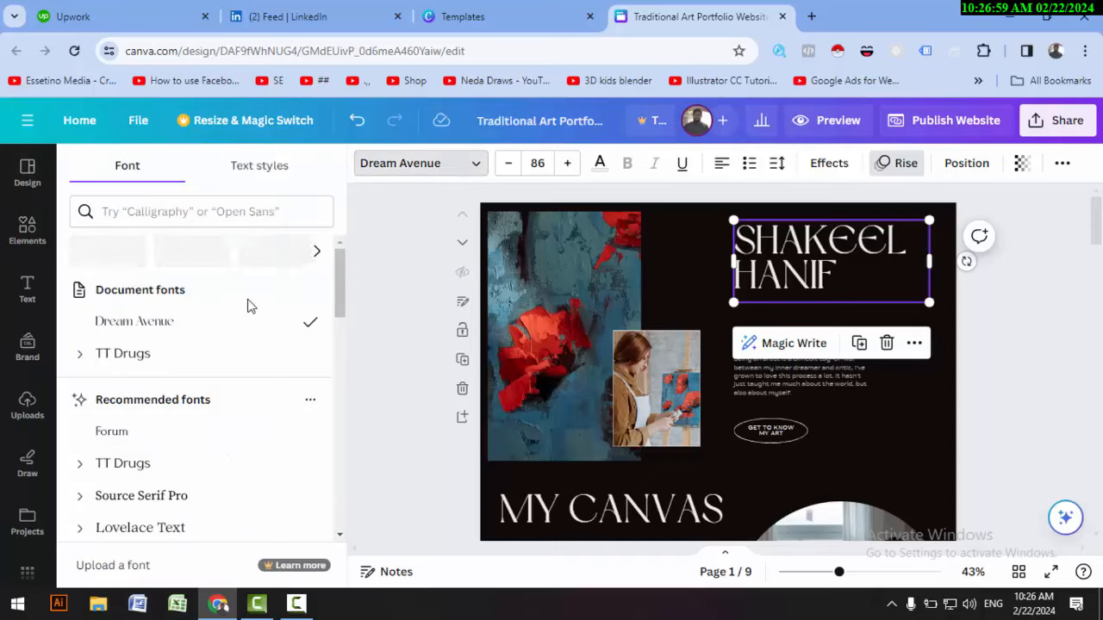
pyautogui.click(121, 462)
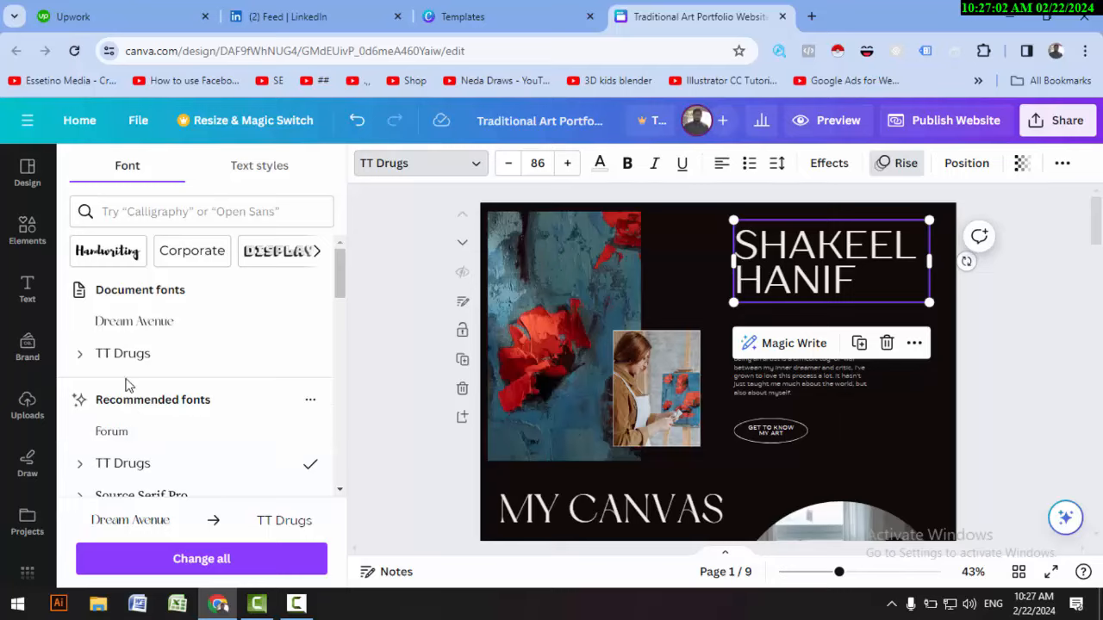
pyautogui.click(125, 322)
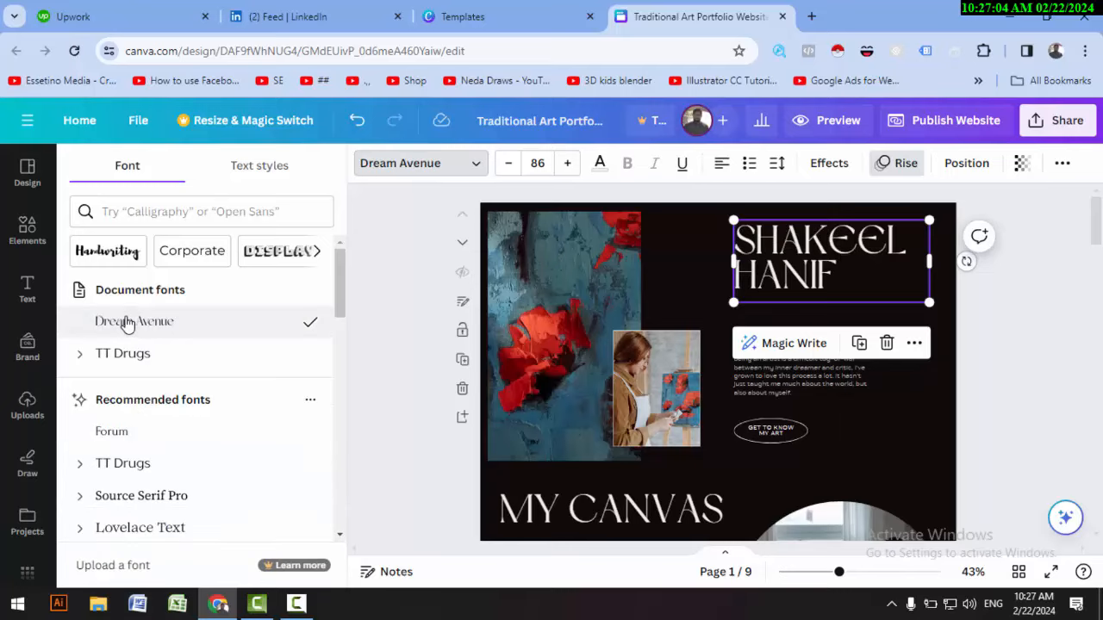
pyautogui.scroll(-1, 149, 412)
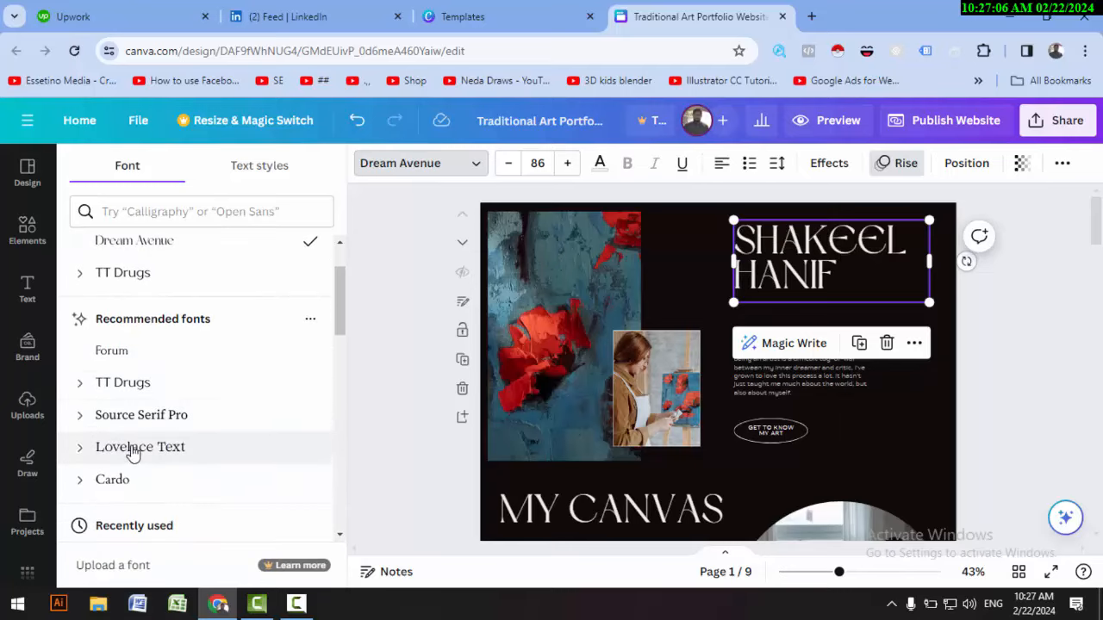
pyautogui.click(132, 450)
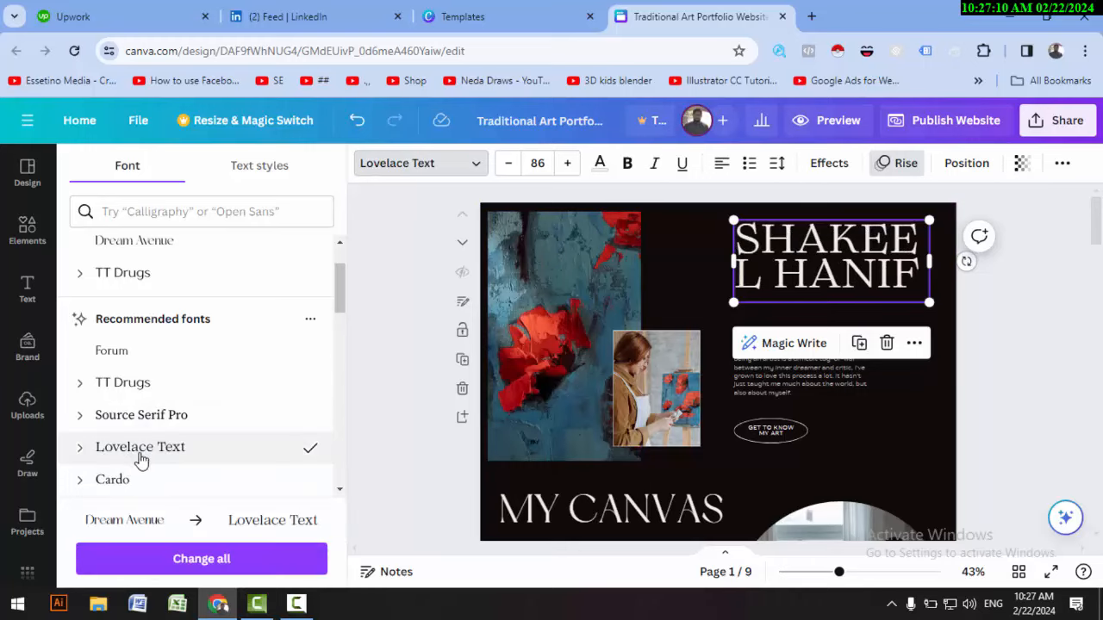
pyautogui.click(128, 484)
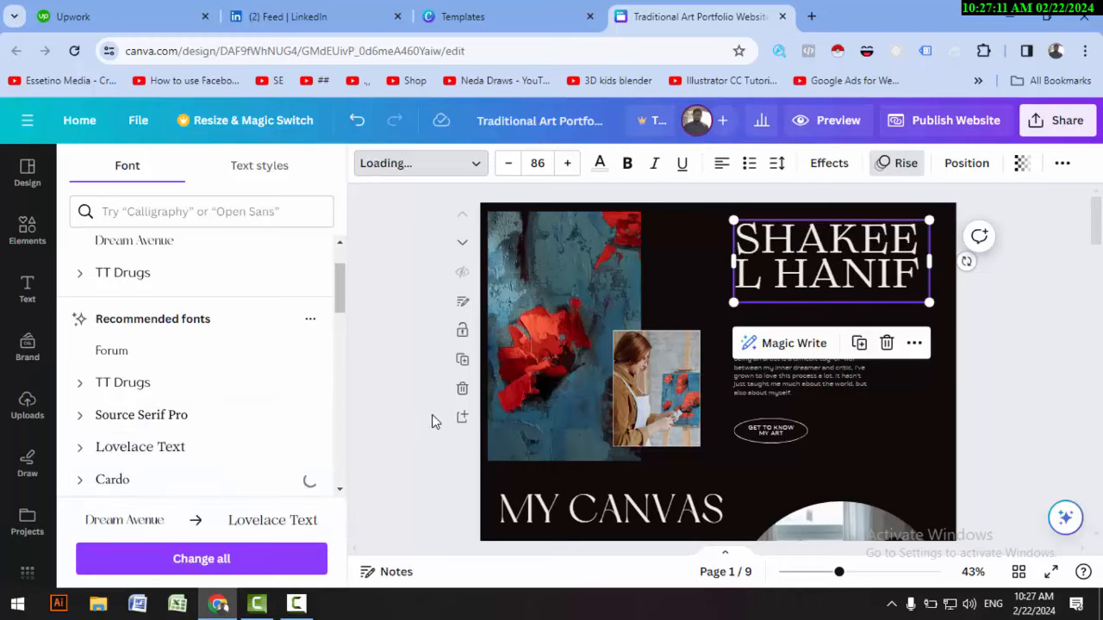
pyautogui.click(648, 412)
# - Replace the VISUAL ARTIST subtitle under the name heading with DIGITAL MARKETING EXPERT
pyautogui.click(786, 334)
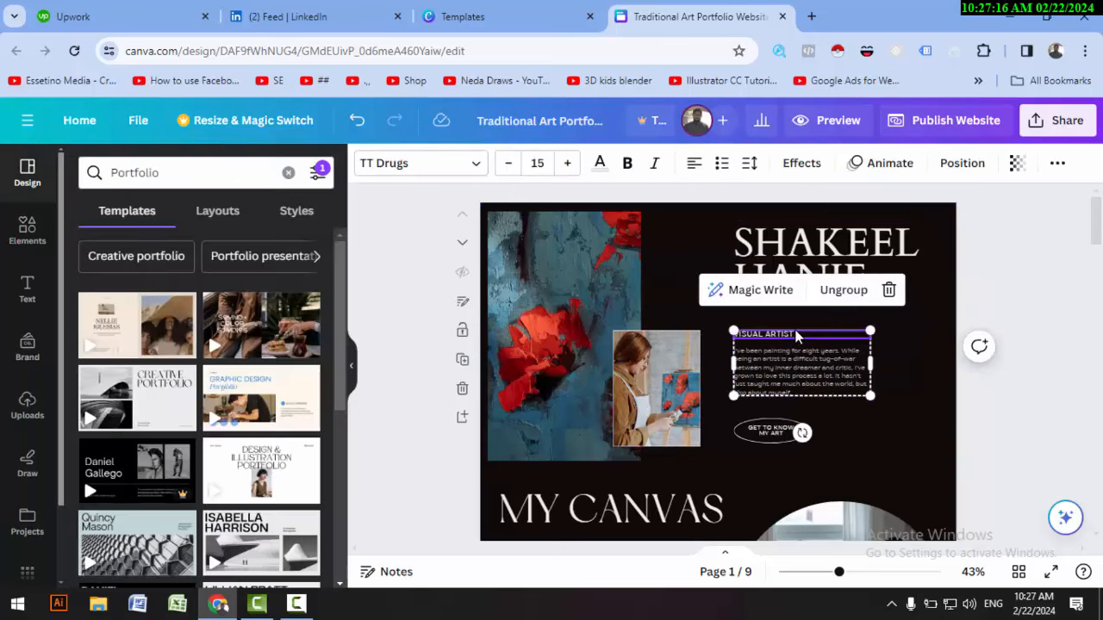
pyautogui.doubleClick(789, 334)
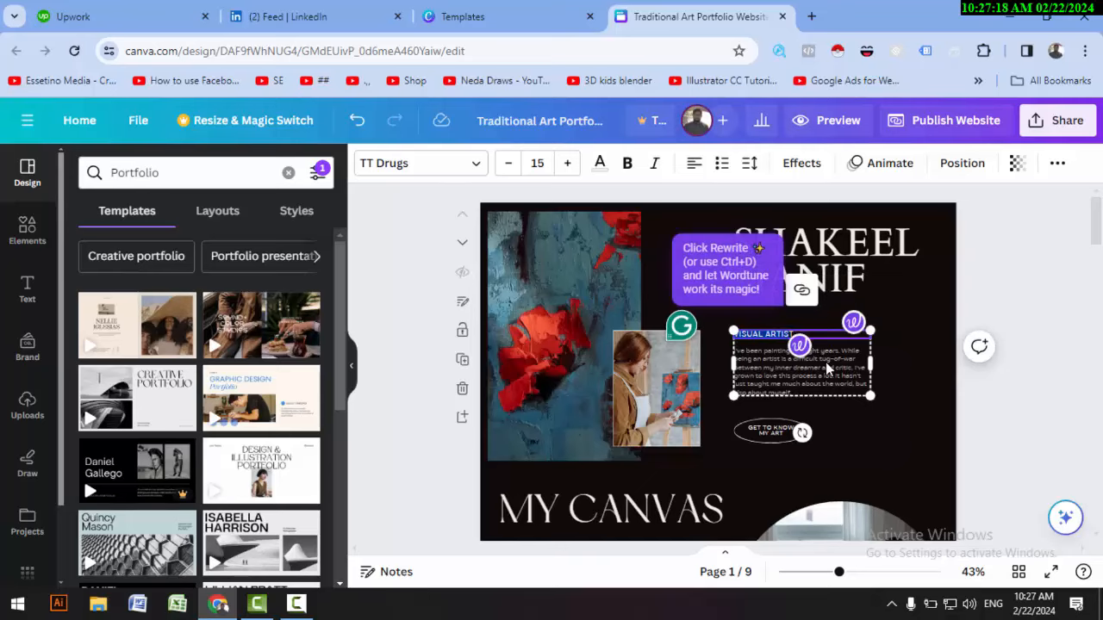
pyautogui.write('DIGIT')
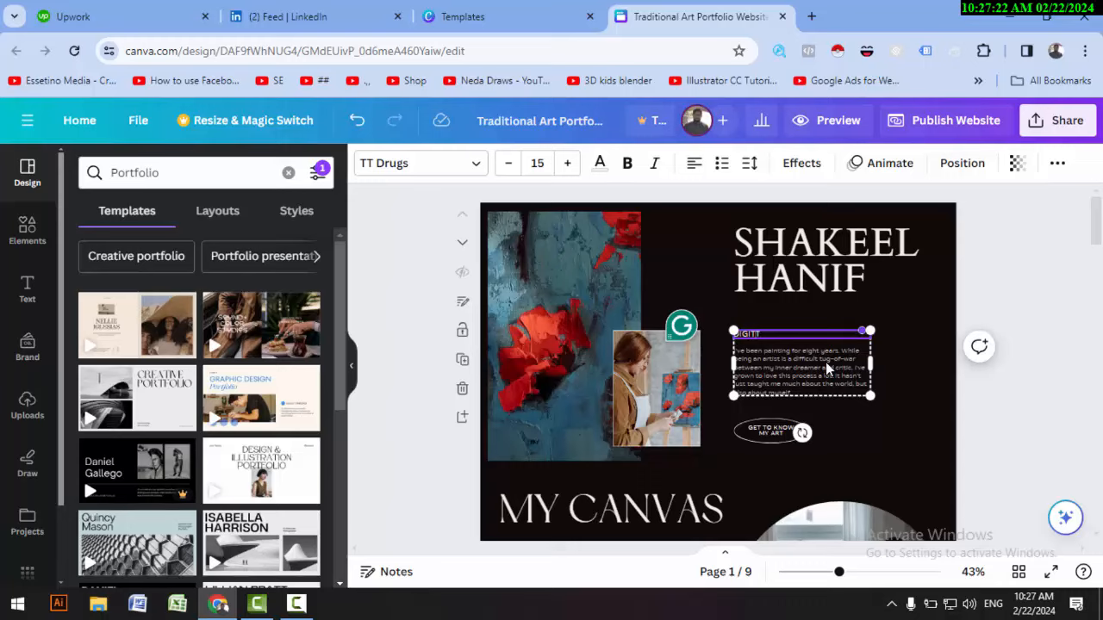
pyautogui.write('AL T')
pyautogui.press('BackSpace')
pyautogui.press('BackSpace')
pyautogui.press('BackSpace')
pyautogui.press('BackSpace')
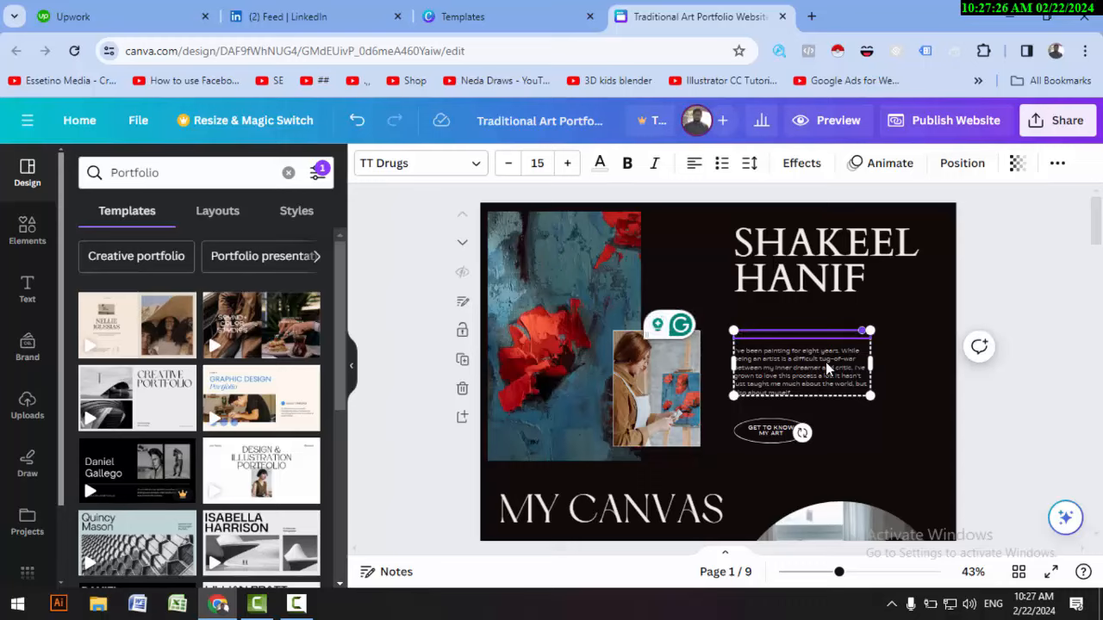
pyautogui.write('IGITAL MARKETING EXPERT')
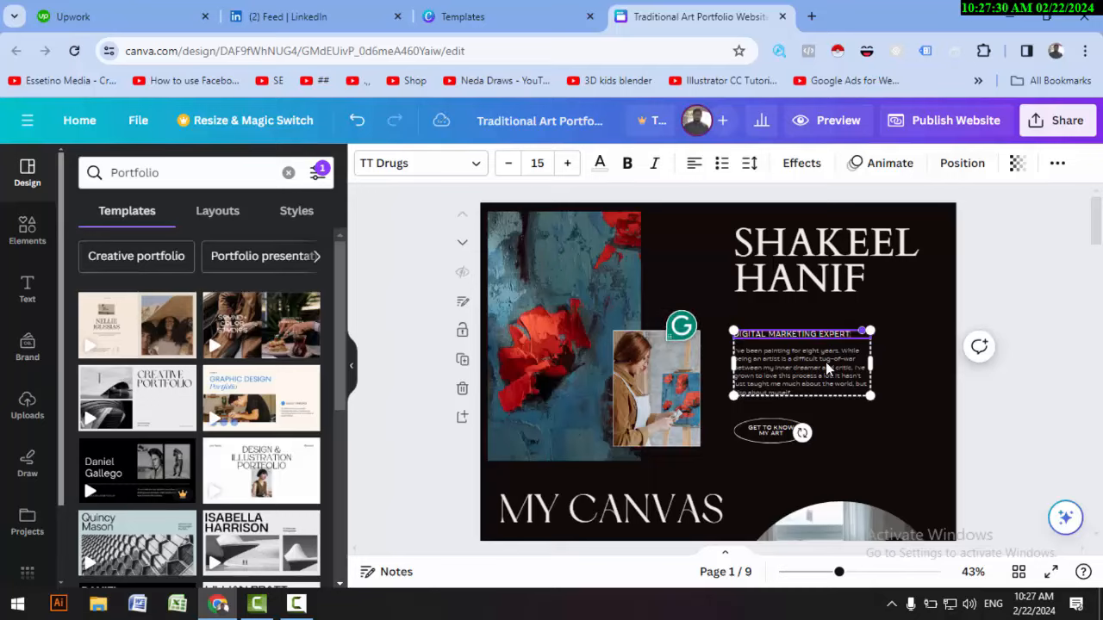
# - Enlarge the subtitle and biography group to a body text size of about 20.1 and delete the GET TO KNOW MY ART button
pyautogui.click(772, 366)
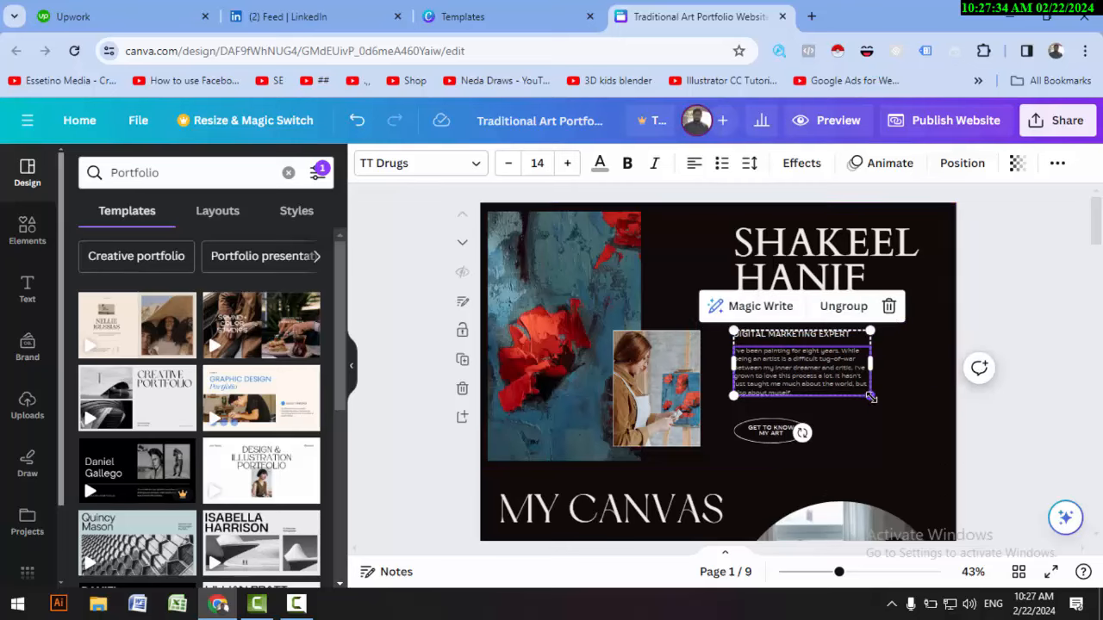
pyautogui.moveTo(870, 396); pyautogui.dragTo(925, 422)
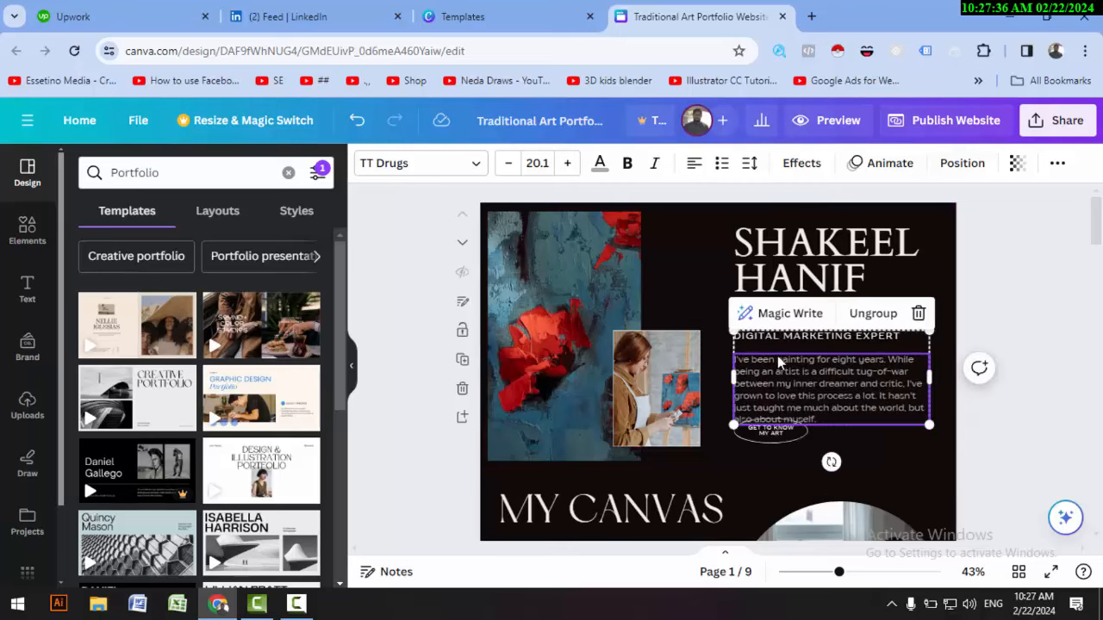
pyautogui.click(767, 435)
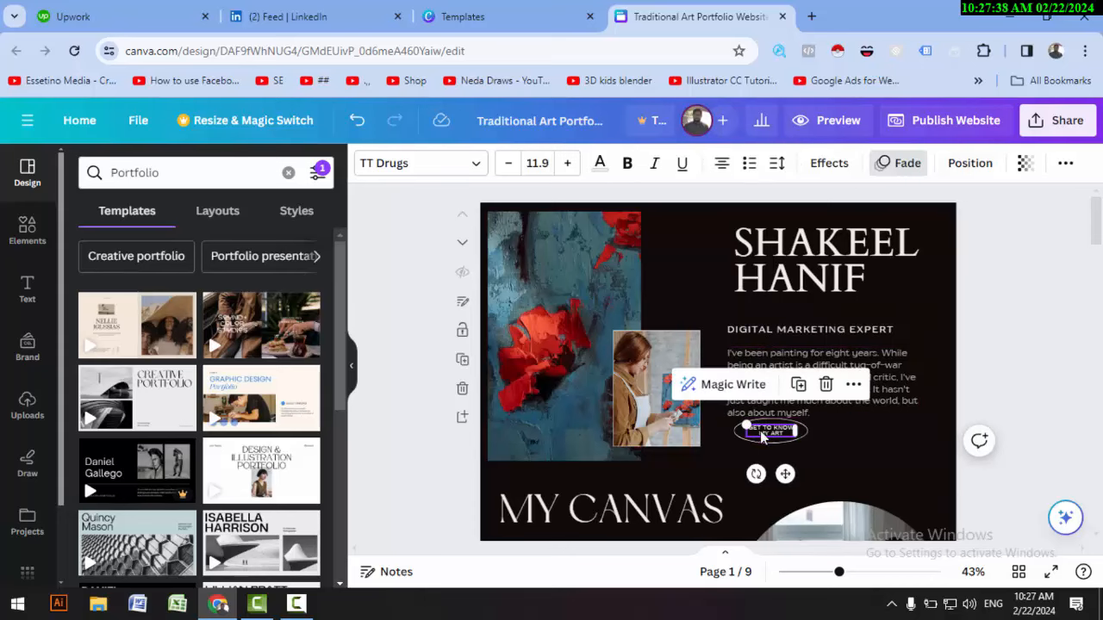
pyautogui.press('Delete')
# - Enlarge the subtitle and biography group to a body text size of about 22.4 and reposition it beside the artist photo
pyautogui.click(800, 378)
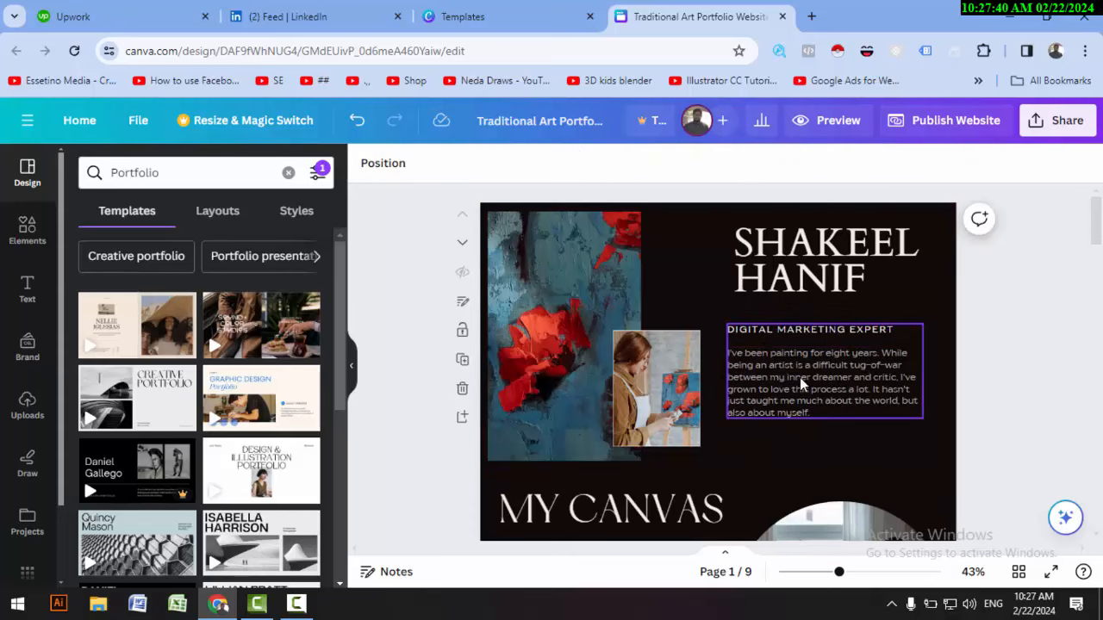
pyautogui.moveTo(923, 418); pyautogui.dragTo(946, 428)
pyautogui.moveTo(816, 398); pyautogui.dragTo(811, 404)
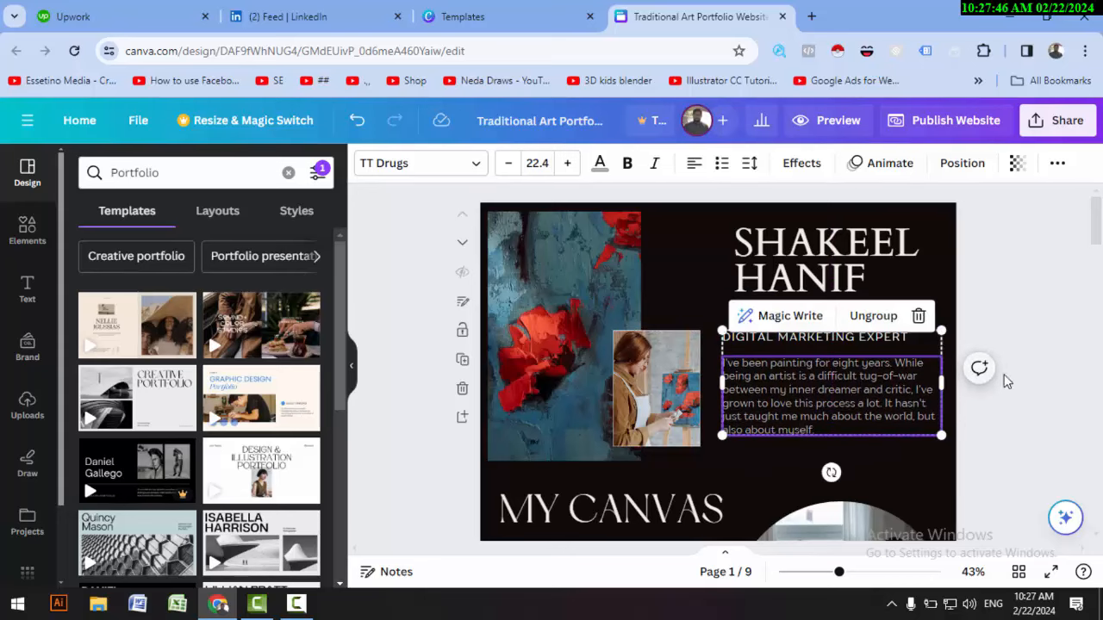
pyautogui.click(1034, 406)
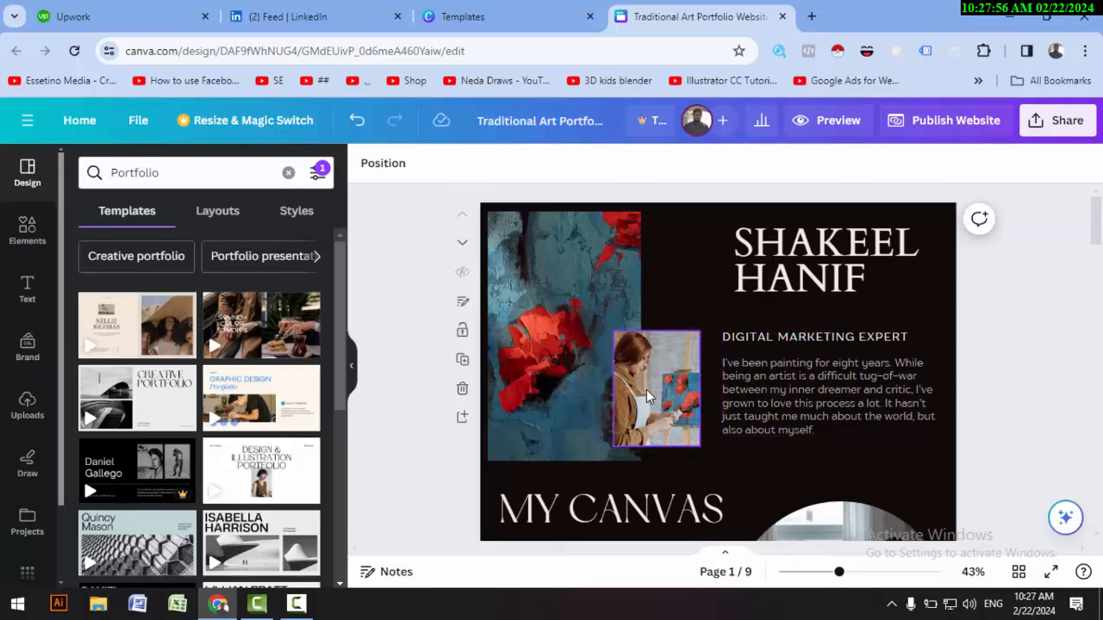
# - Delete the MY CANVAS heading and the arched studio photo from page 2
pyautogui.scroll(-2, 1002, 377)
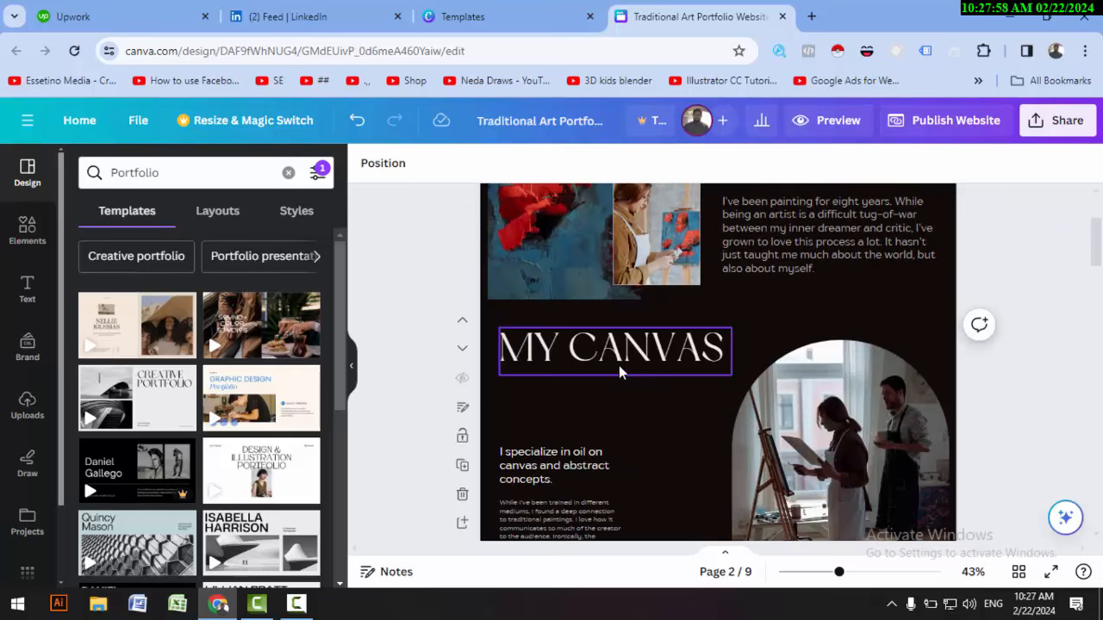
pyautogui.click(617, 362)
pyautogui.press('Delete')
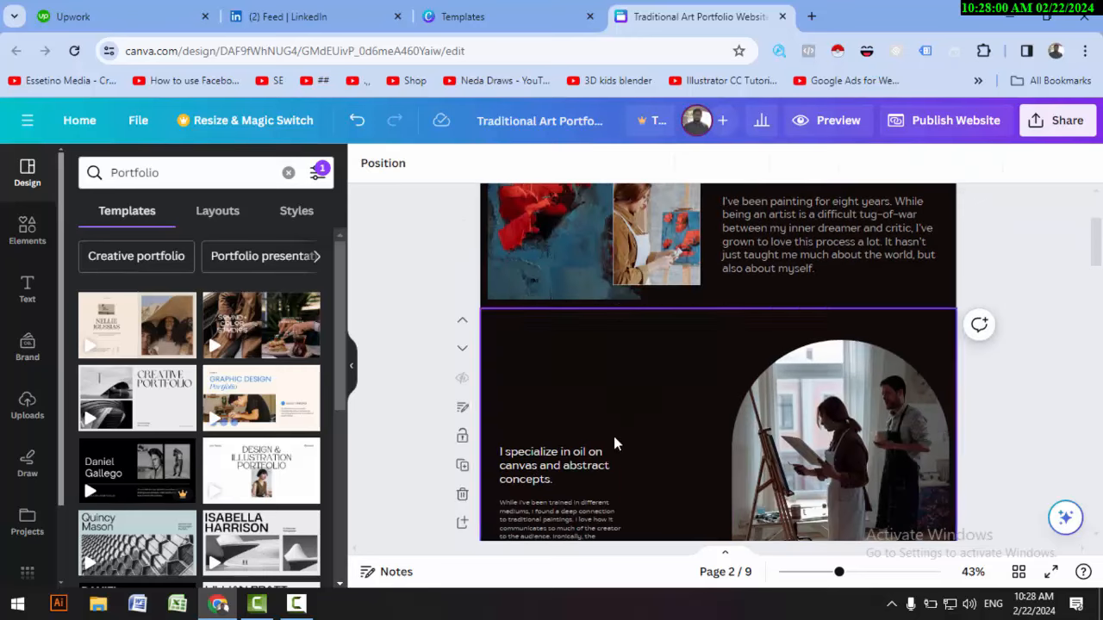
pyautogui.click(769, 444)
pyautogui.press('Delete')
pyautogui.press('Delete')
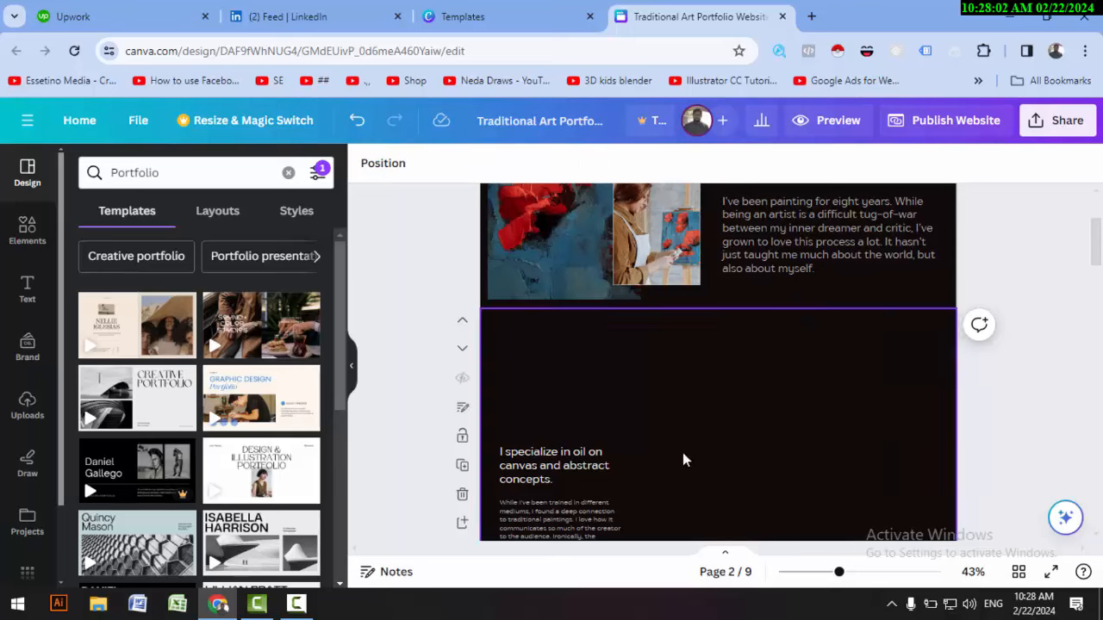
# - Delete the oil-on-canvas specialization heading and the paragraph below it from page 2
pyautogui.click(542, 466)
pyautogui.press('Delete')
pyautogui.doubleClick(549, 512)
pyautogui.press('Delete')
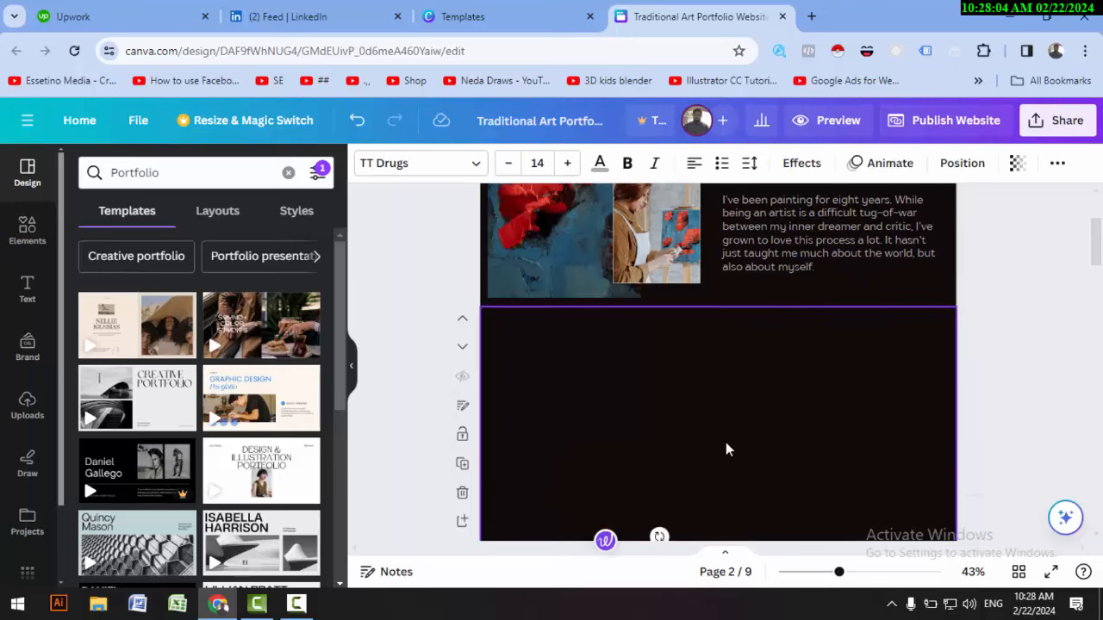
pyautogui.scroll(-3, 725, 442)
pyautogui.scroll(3, 776, 430)
pyautogui.scroll(1, 766, 396)
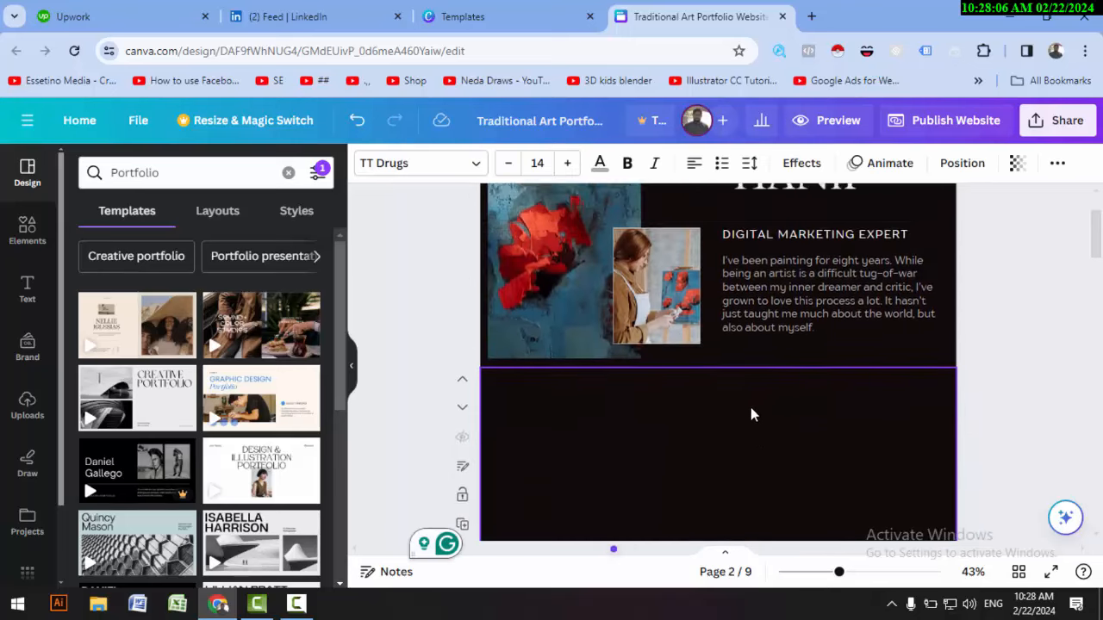
pyautogui.scroll(-1, 746, 421)
# - Undo the deletions on page 2 to restore the MY CANVAS heading, arched studio photo and text blocks
pyautogui.hotkey('ctrl', 'z')
pyautogui.hotkey('ctrl', 'z')
pyautogui.hotkey('ctrl', 'z')
pyautogui.hotkey('ctrl', 'z')
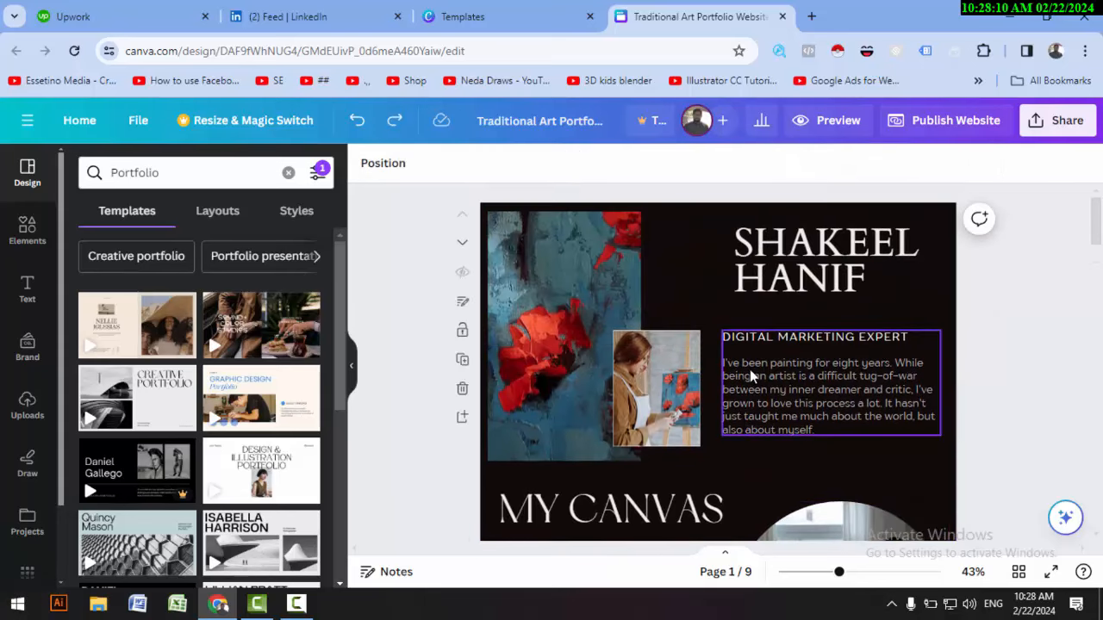
pyautogui.click(1068, 329)
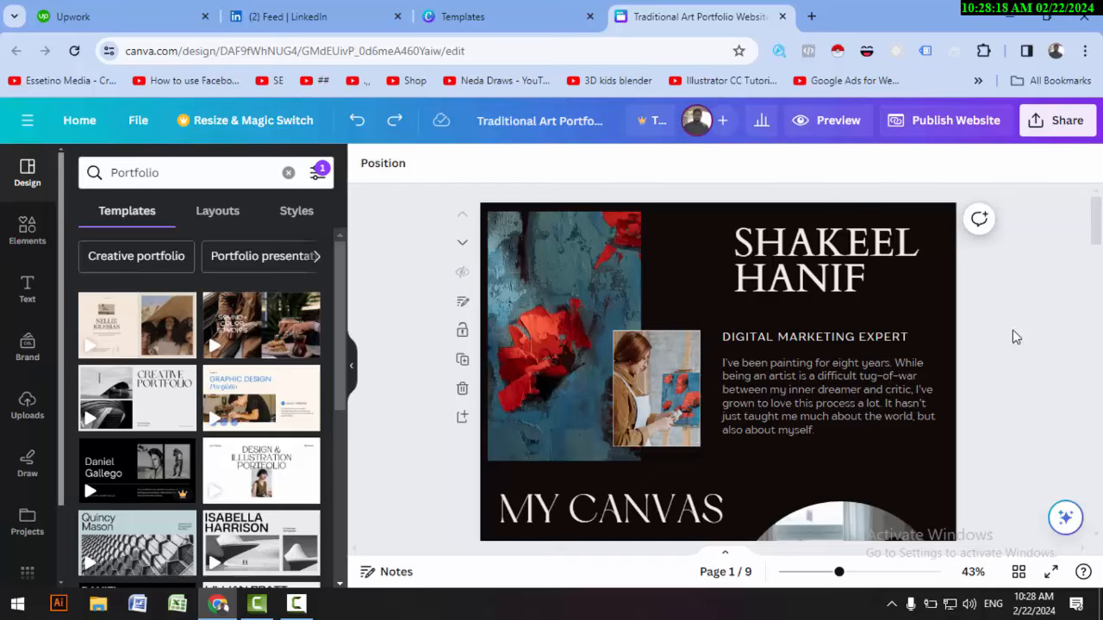
# - Fill the large flower painting's frame on page 1 with the uploaded portrait of the man in the grey jacket
pyautogui.click(648, 412)
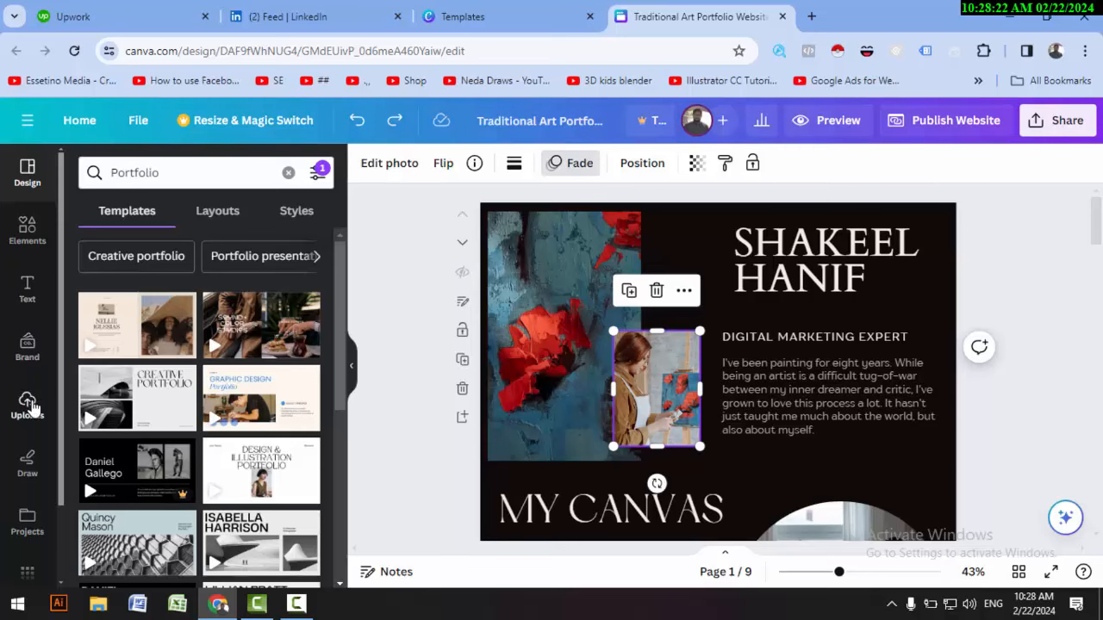
pyautogui.click(31, 404)
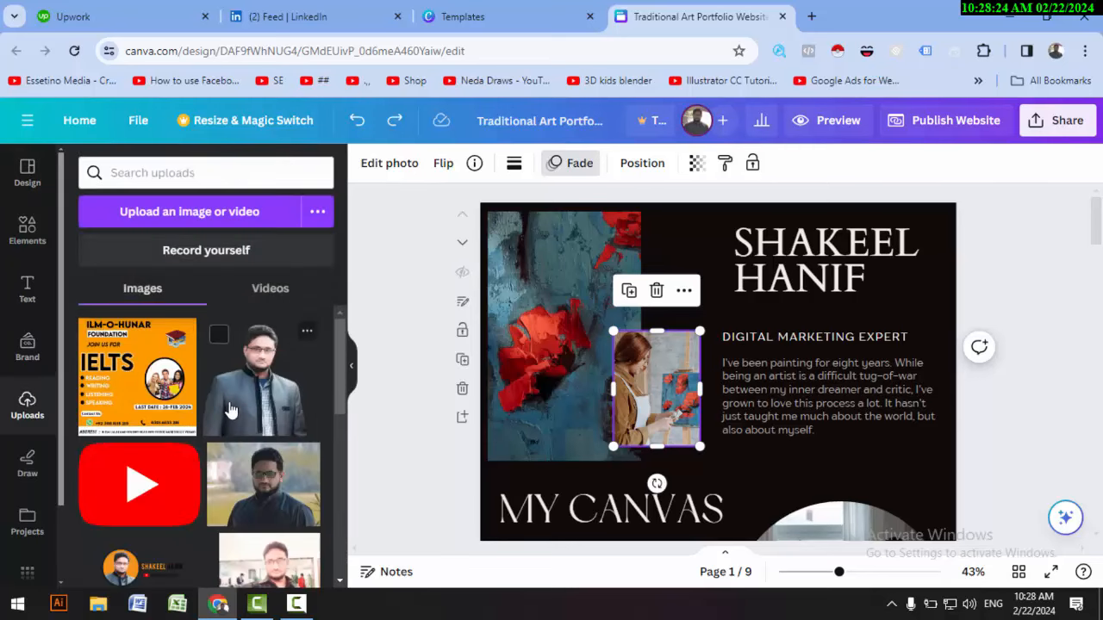
pyautogui.moveTo(234, 405)
pyautogui.mouseDown()
pyautogui.moveTo(652, 411)
pyautogui.moveTo(563, 387)
pyautogui.mouseUp()
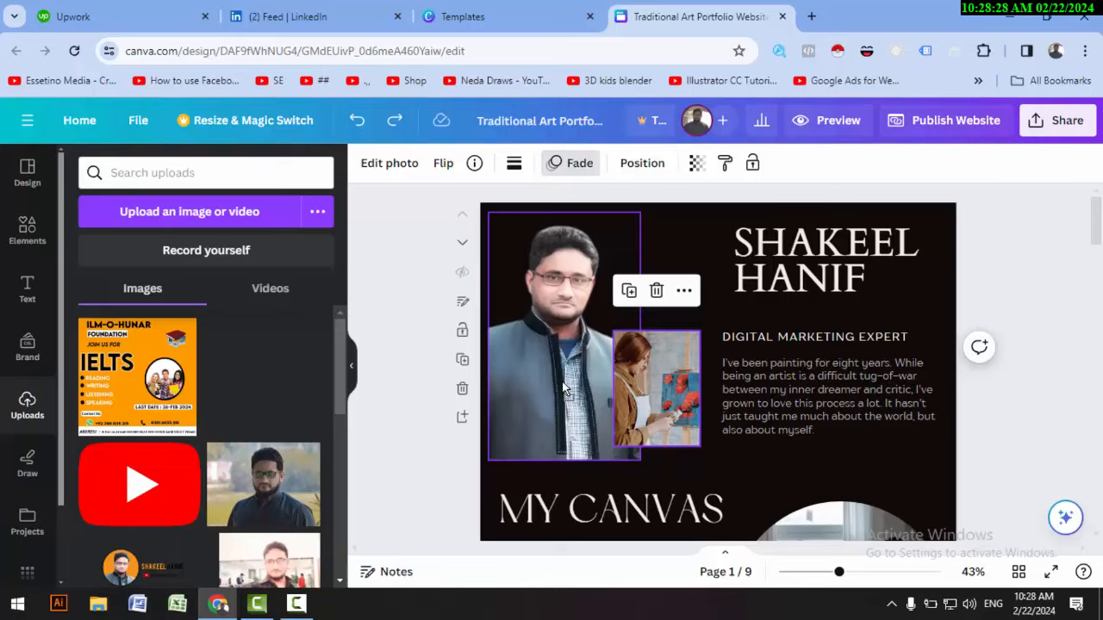
pyautogui.moveTo(562, 386); pyautogui.dragTo(565, 388)
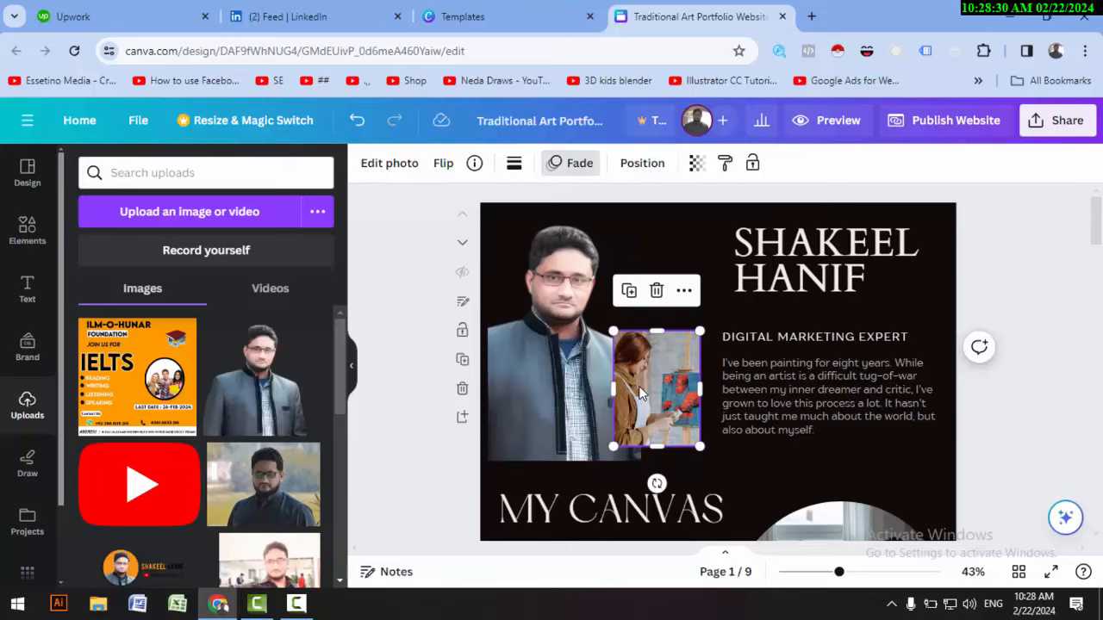
# - Delete the artist photo and its empty outline frame beside the portrait
pyautogui.press('Delete')
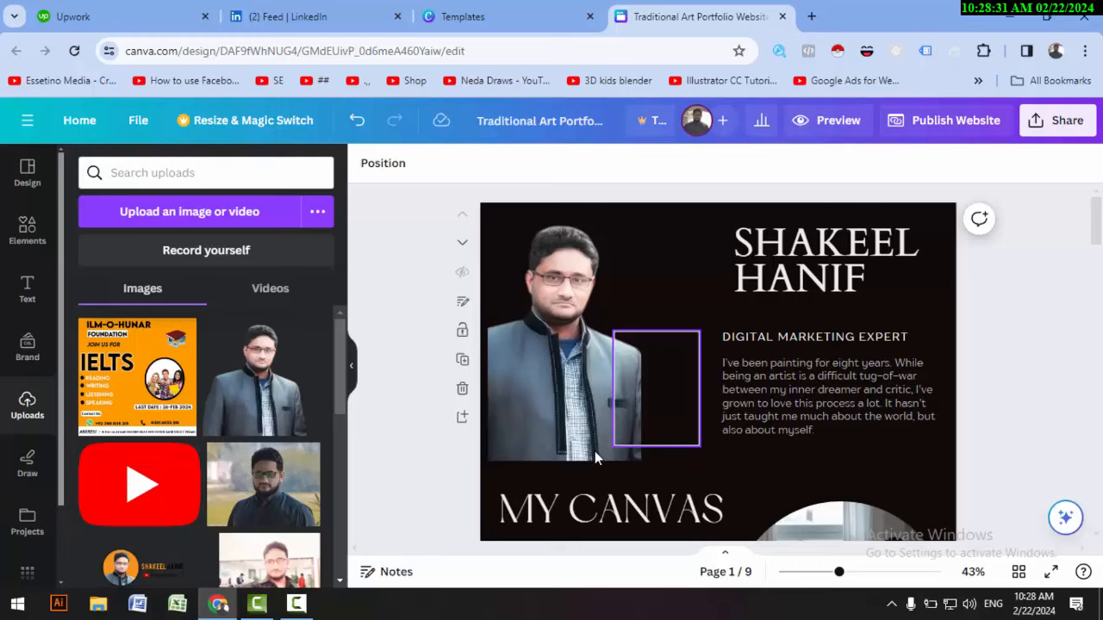
pyautogui.click(556, 387)
pyautogui.click(698, 385)
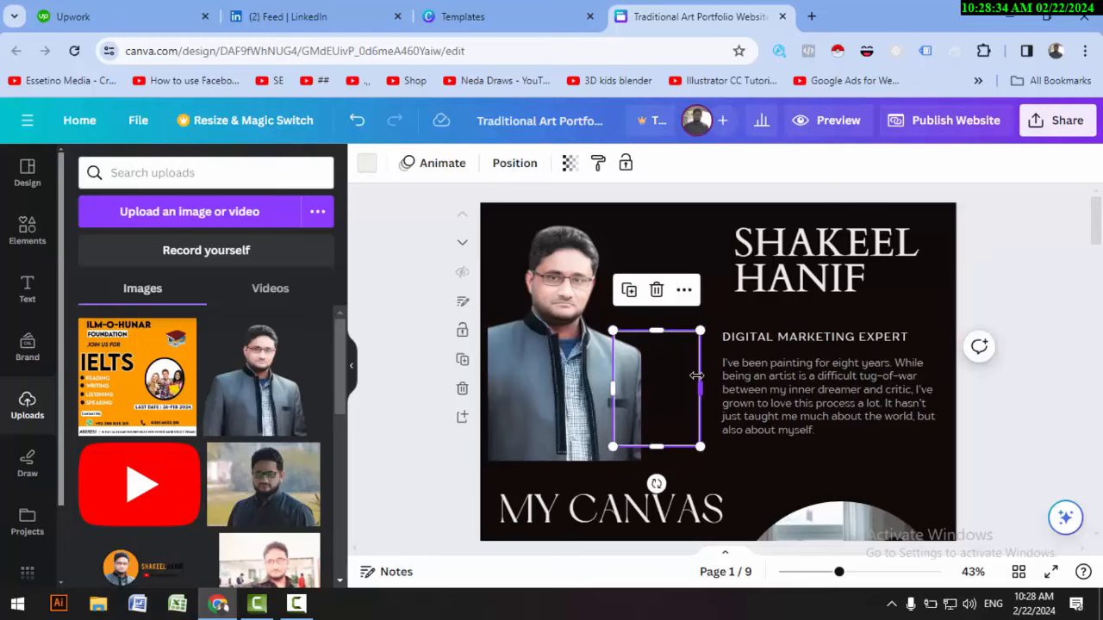
pyautogui.press('Delete')
# - Enlarge the portrait slightly and move it against the left edge of page 1
pyautogui.click(609, 403)
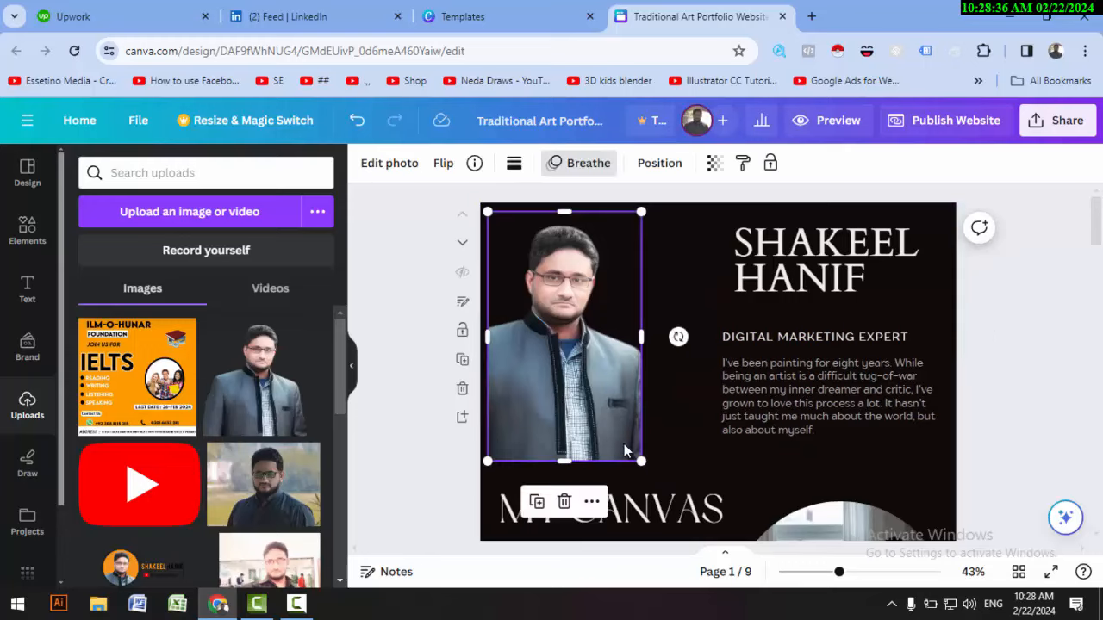
pyautogui.moveTo(644, 467); pyautogui.dragTo(662, 487)
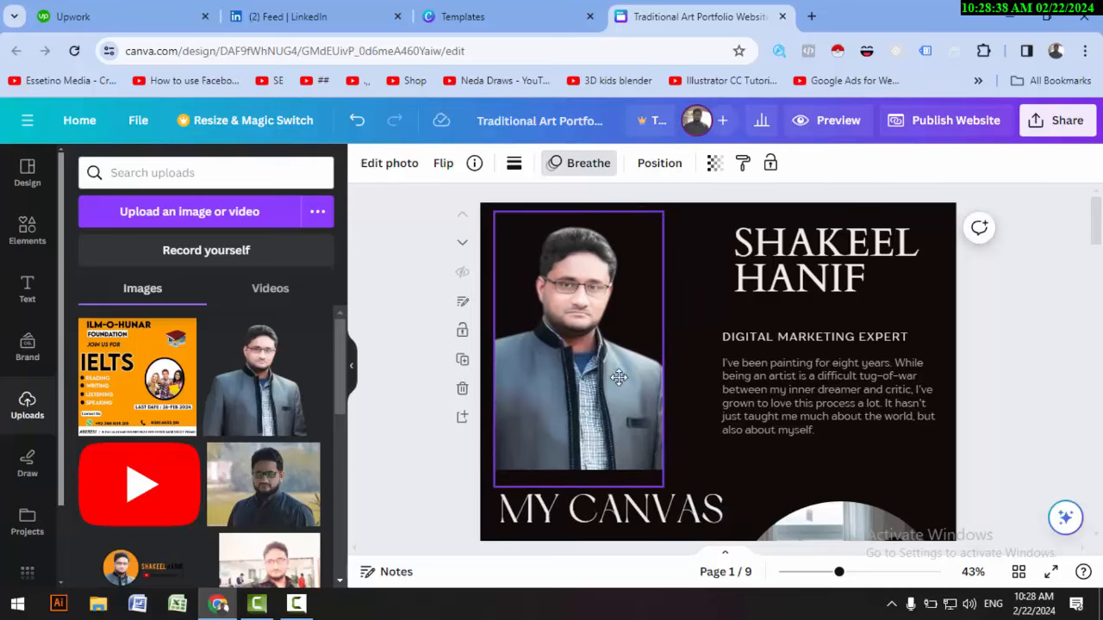
pyautogui.click(1002, 400)
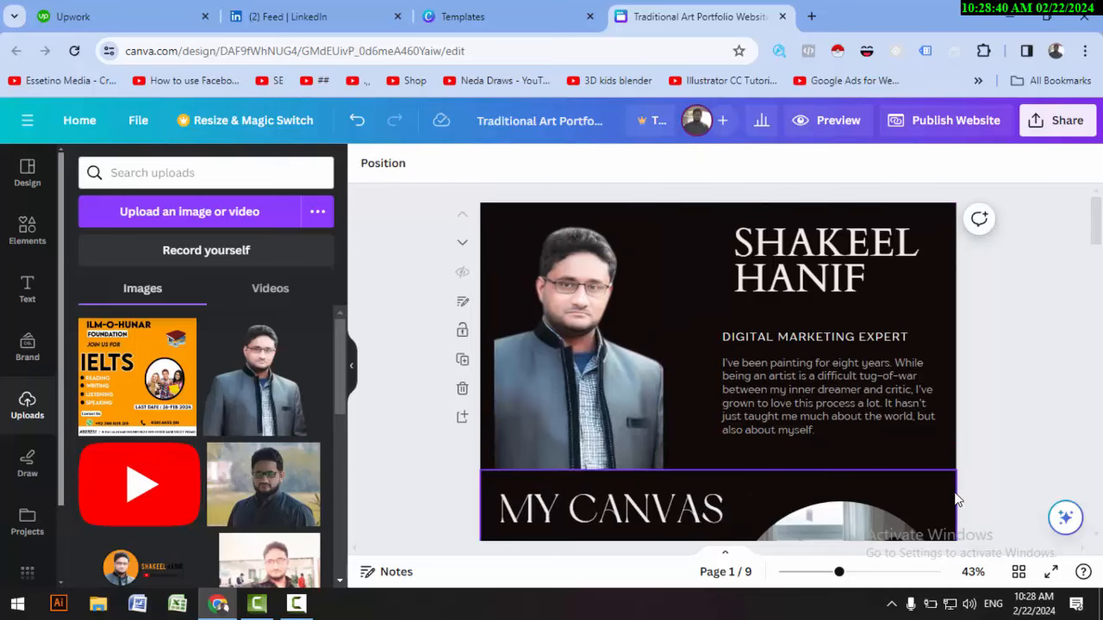
pyautogui.moveTo(577, 409); pyautogui.dragTo(564, 407)
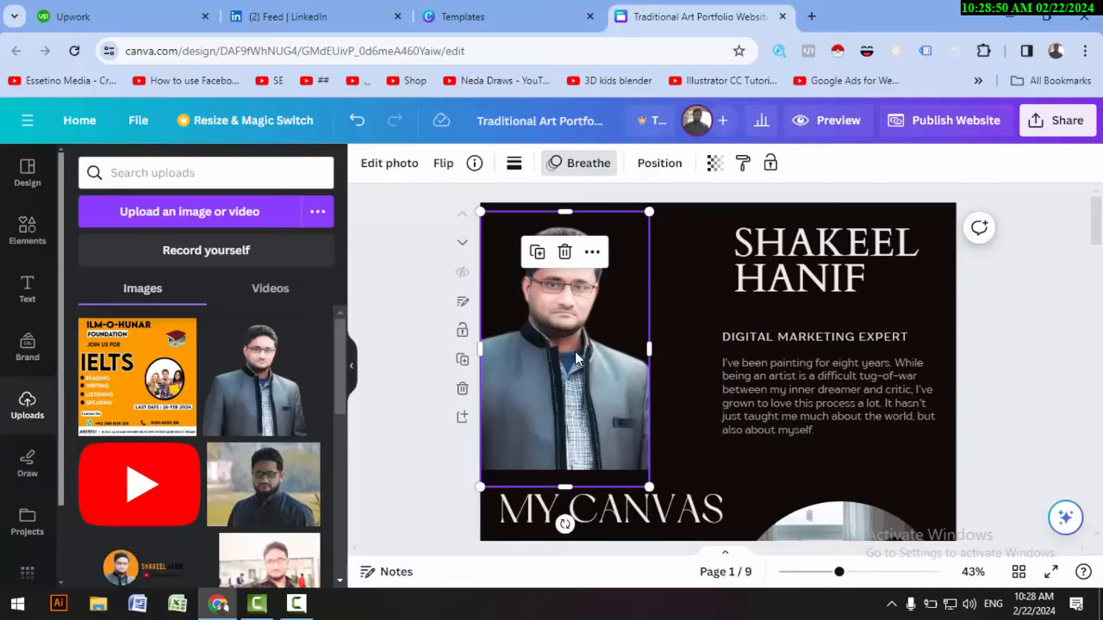
# - Undo the portrait placement and resizing and the artist photo's removal to restore the flower painting and artist photo
pyautogui.hotkey('ctrl', 'z')
pyautogui.hotkey('ctrl', 'z')
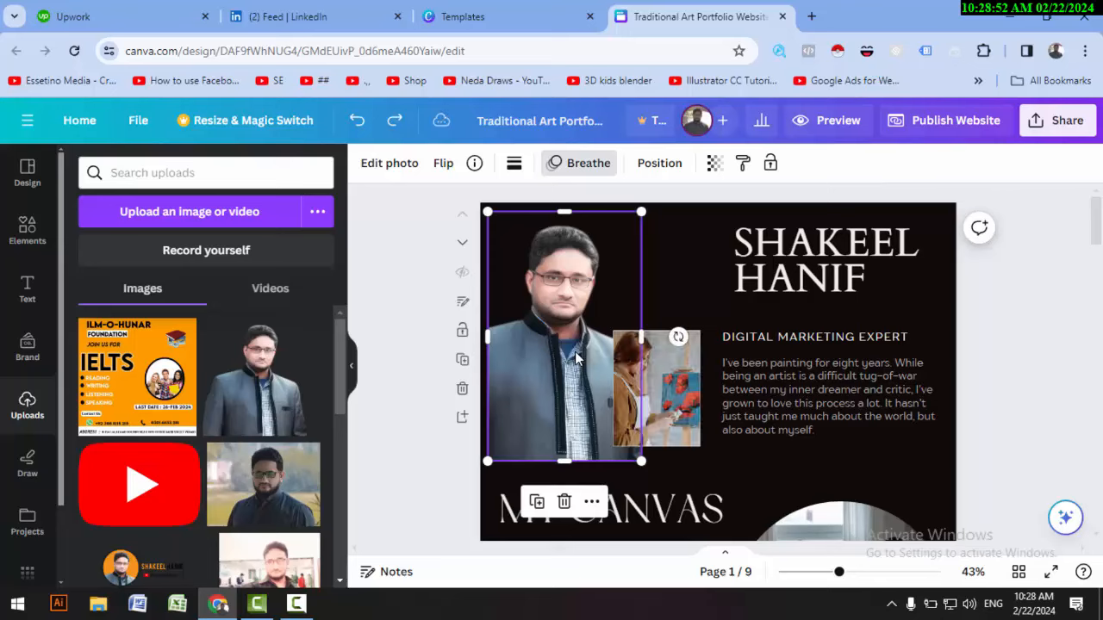
pyautogui.hotkey('ctrl', 'z')
# - Replace the artist photo with the uploaded grey-jacket portrait, enlarge it over the flower painting, and delete the leftover white outline frame
pyautogui.click(670, 400)
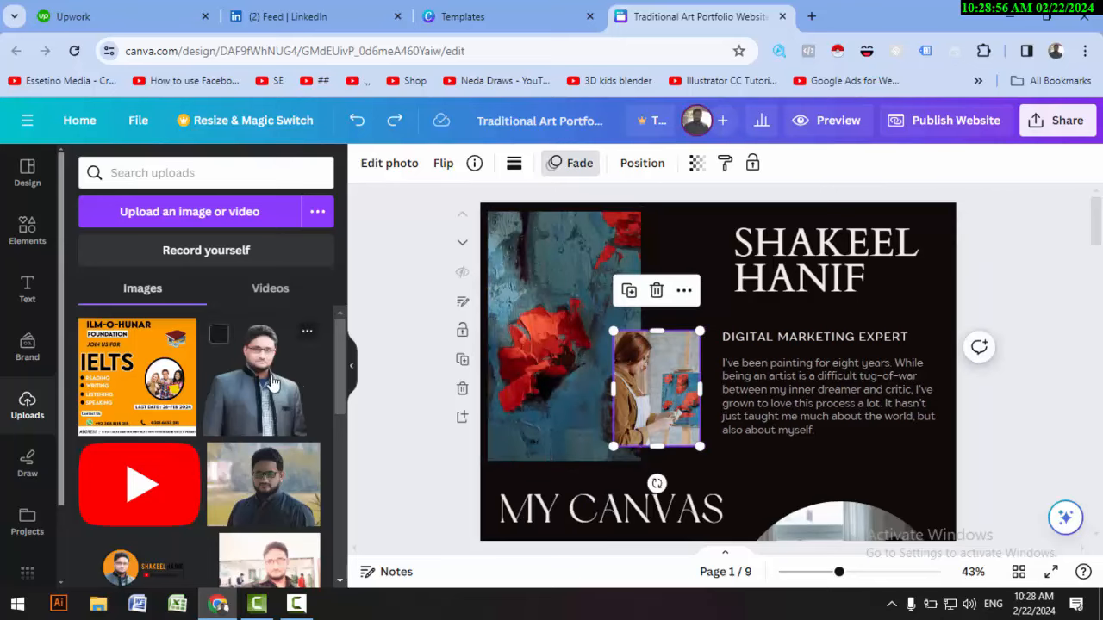
pyautogui.moveTo(301, 379); pyautogui.dragTo(656, 383)
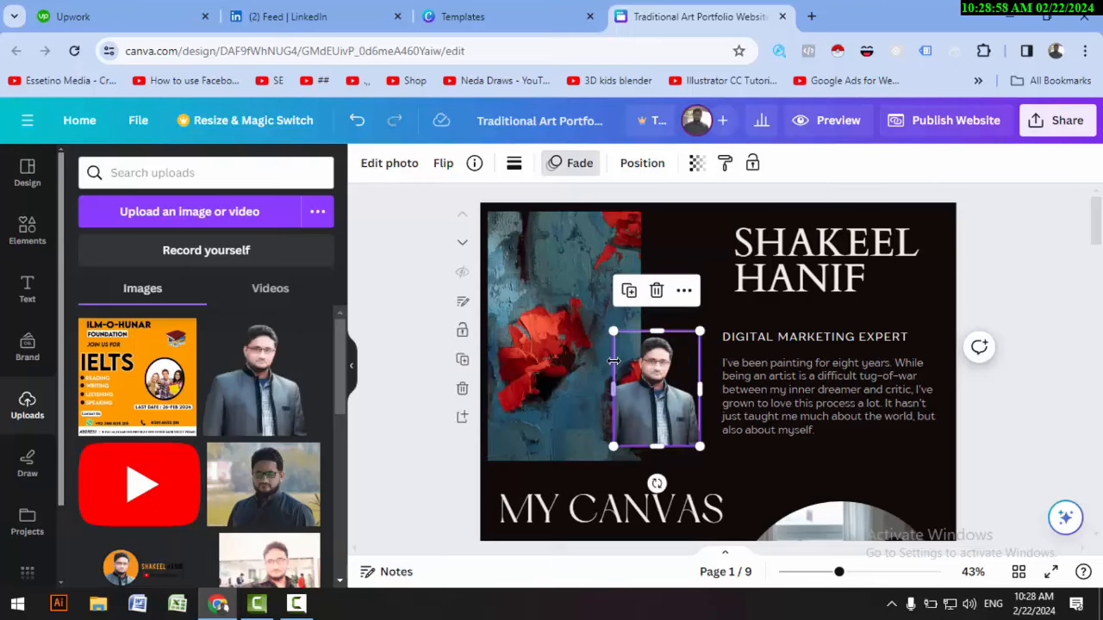
pyautogui.moveTo(613, 332); pyautogui.dragTo(524, 211)
pyautogui.moveTo(591, 353); pyautogui.dragTo(583, 385)
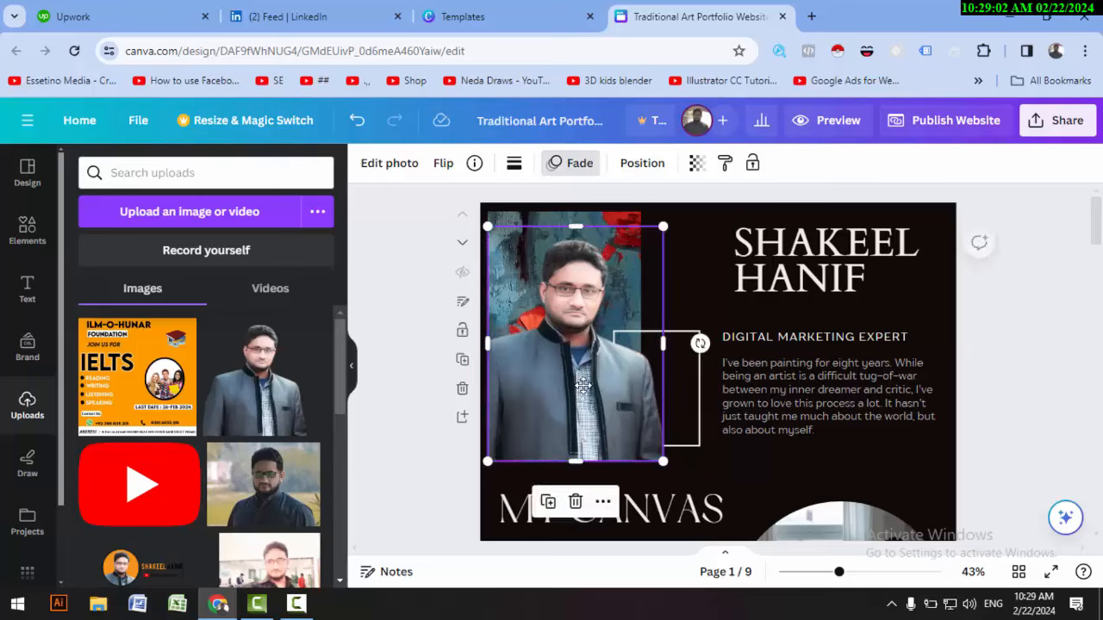
pyautogui.click(697, 391)
pyautogui.click(570, 382)
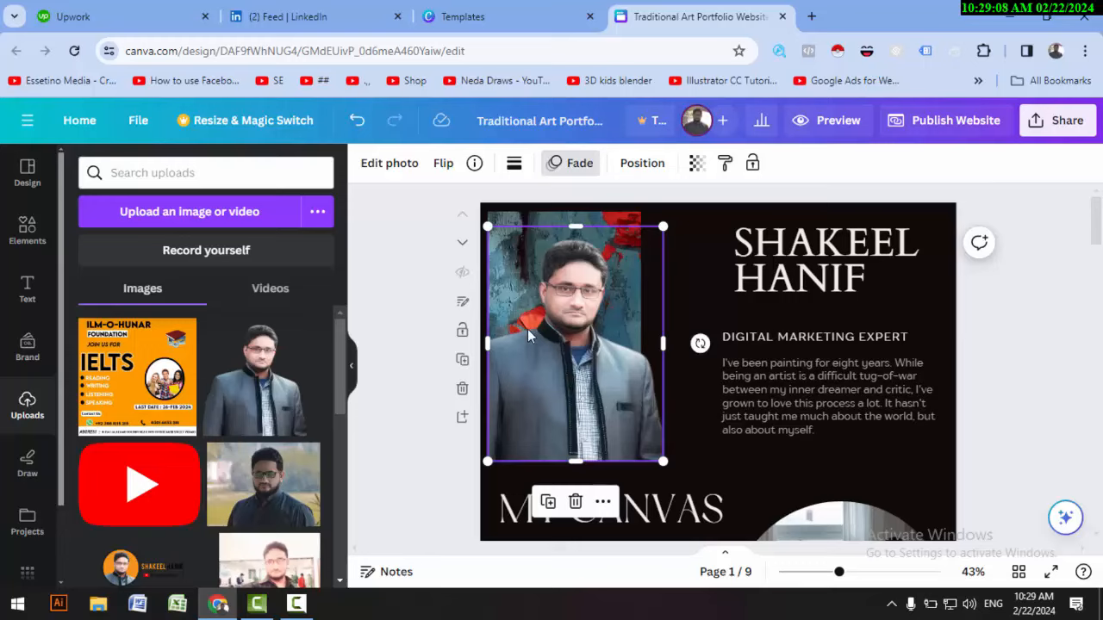
# - Apply the Belvedere filter to the portrait and reduce its intensity to about half
pyautogui.click(407, 168)
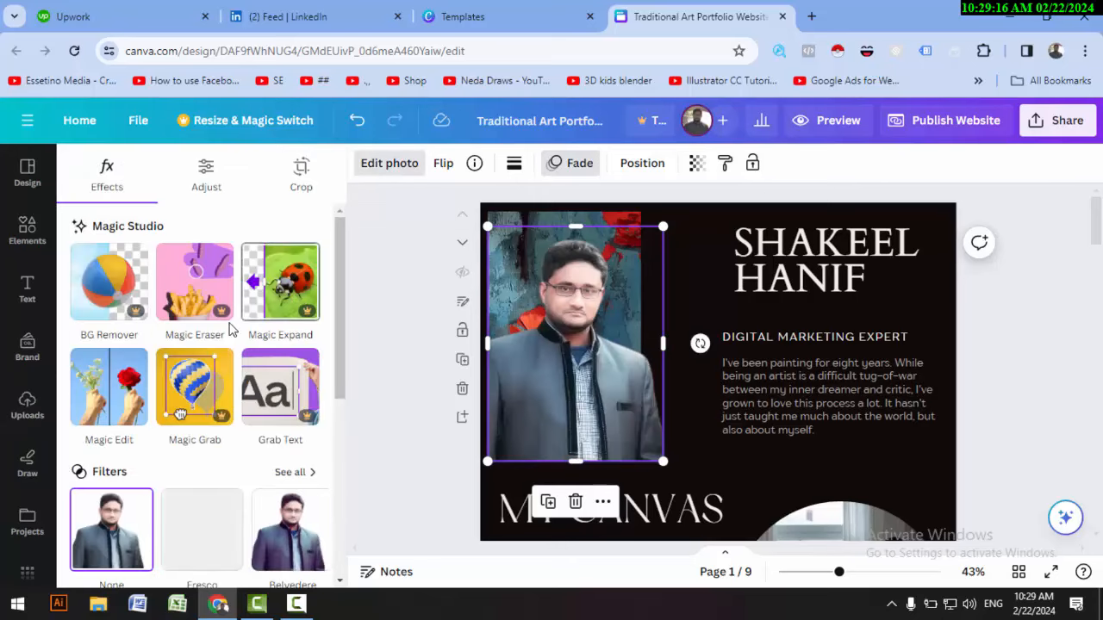
pyautogui.scroll(-2, 224, 340)
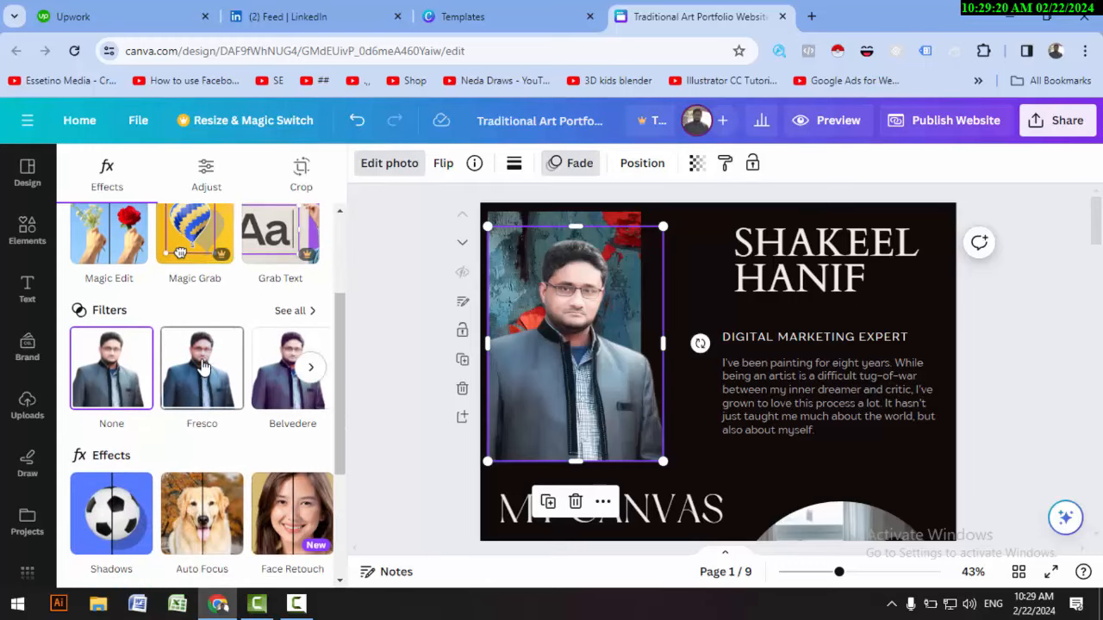
pyautogui.click(202, 366)
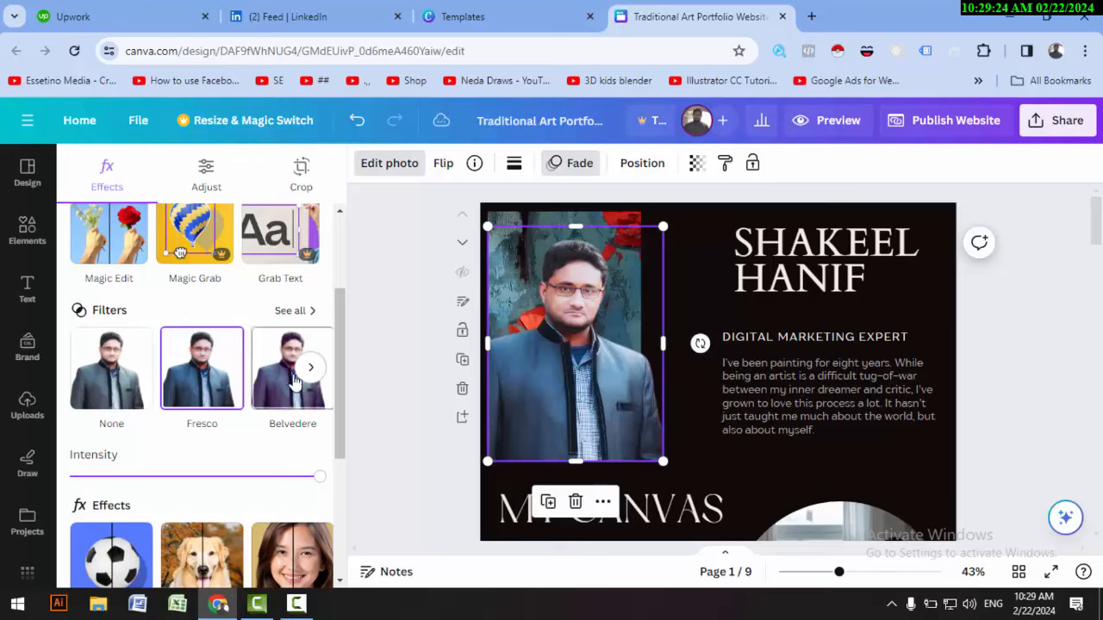
pyautogui.click(293, 379)
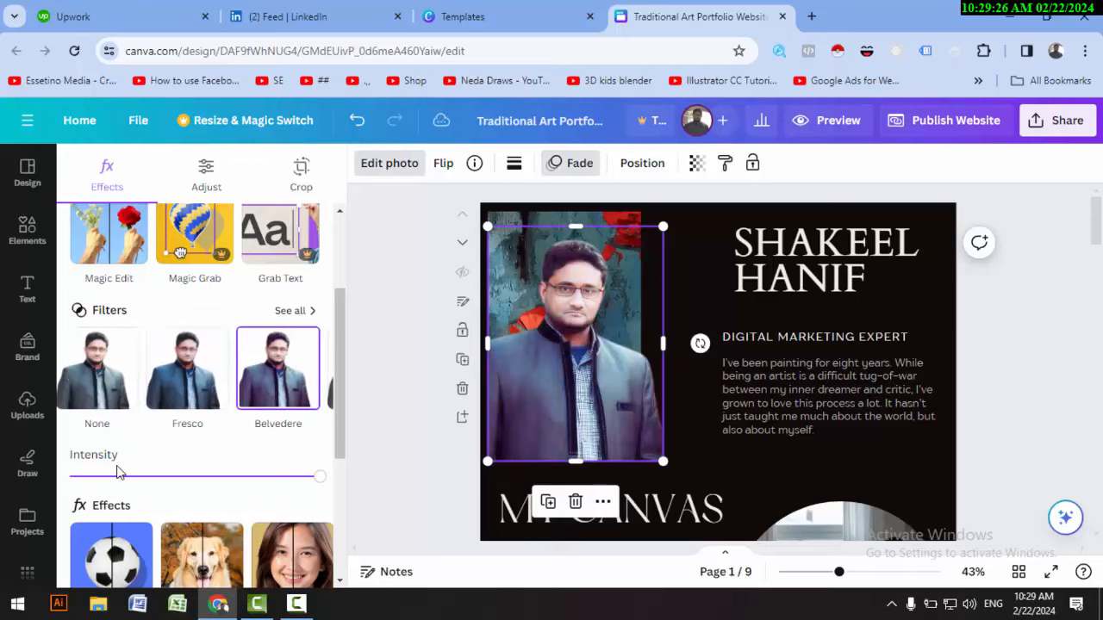
pyautogui.scroll(-2, 138, 457)
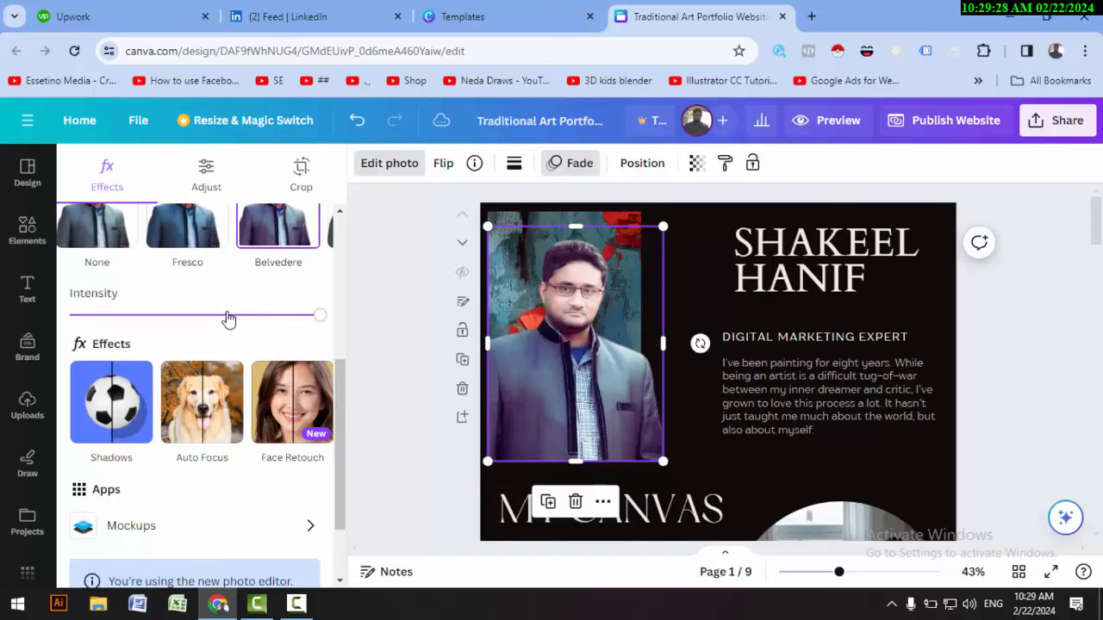
pyautogui.moveTo(312, 316); pyautogui.dragTo(223, 319)
pyautogui.click(188, 320)
pyautogui.scroll(-1, 226, 446)
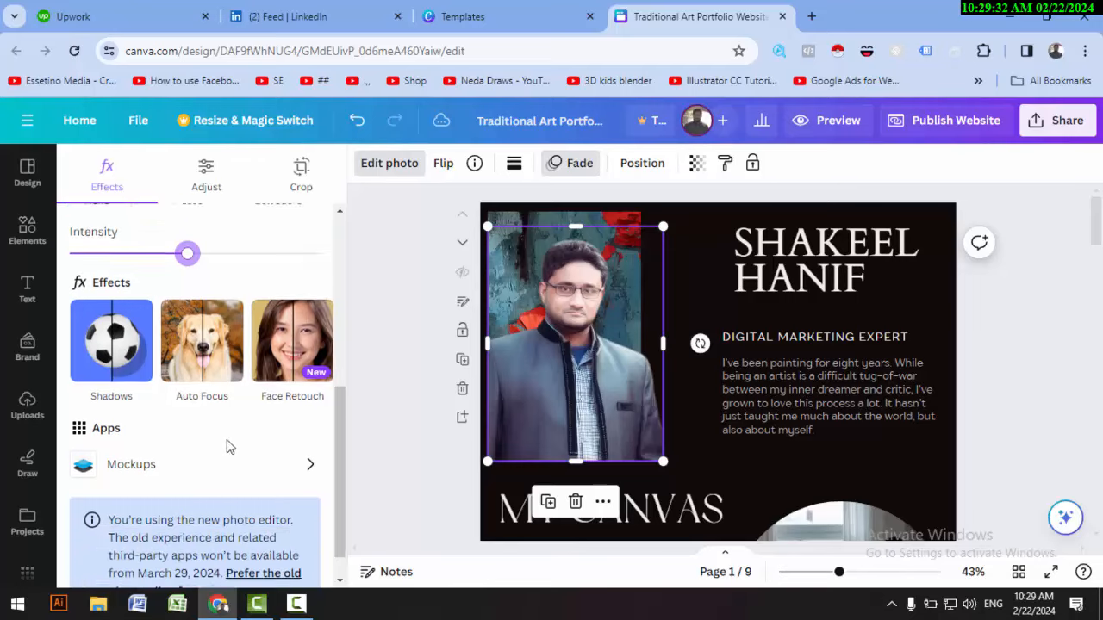
# - Add a Drop shadow to the portrait and set its blur amount to 27
pyautogui.click(107, 312)
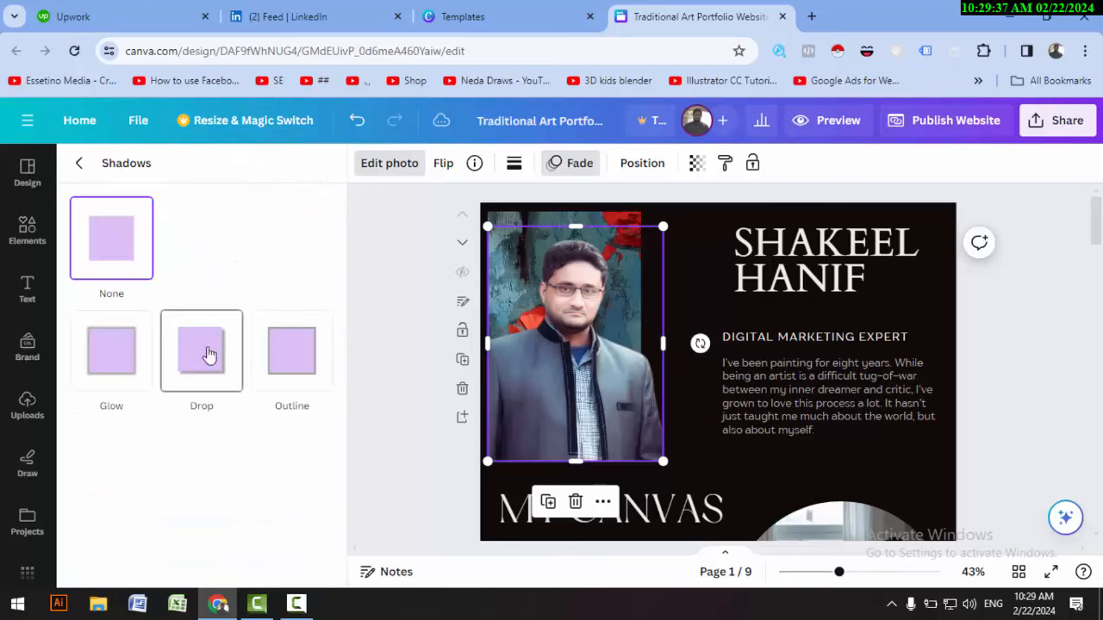
pyautogui.click(292, 352)
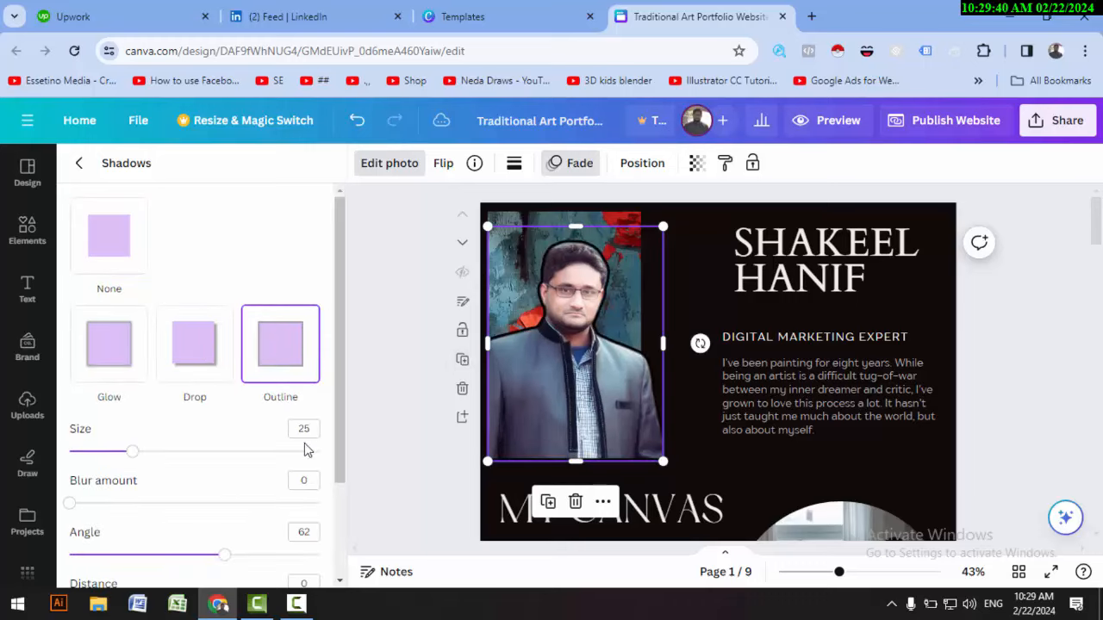
pyautogui.click(195, 347)
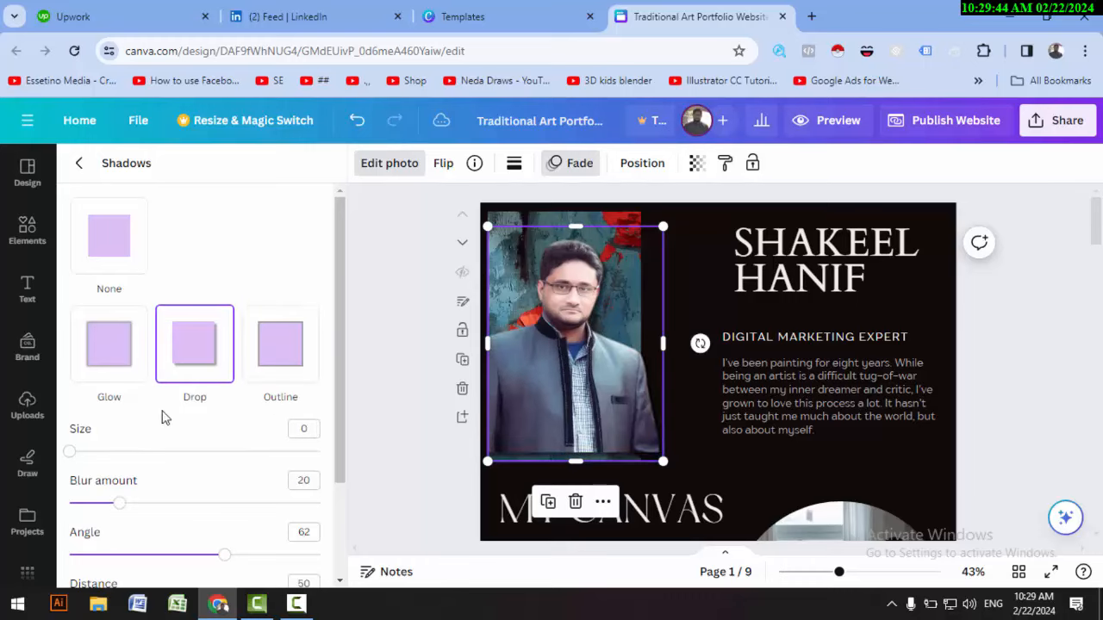
pyautogui.scroll(-2, 146, 414)
pyautogui.moveTo(123, 377); pyautogui.dragTo(170, 378)
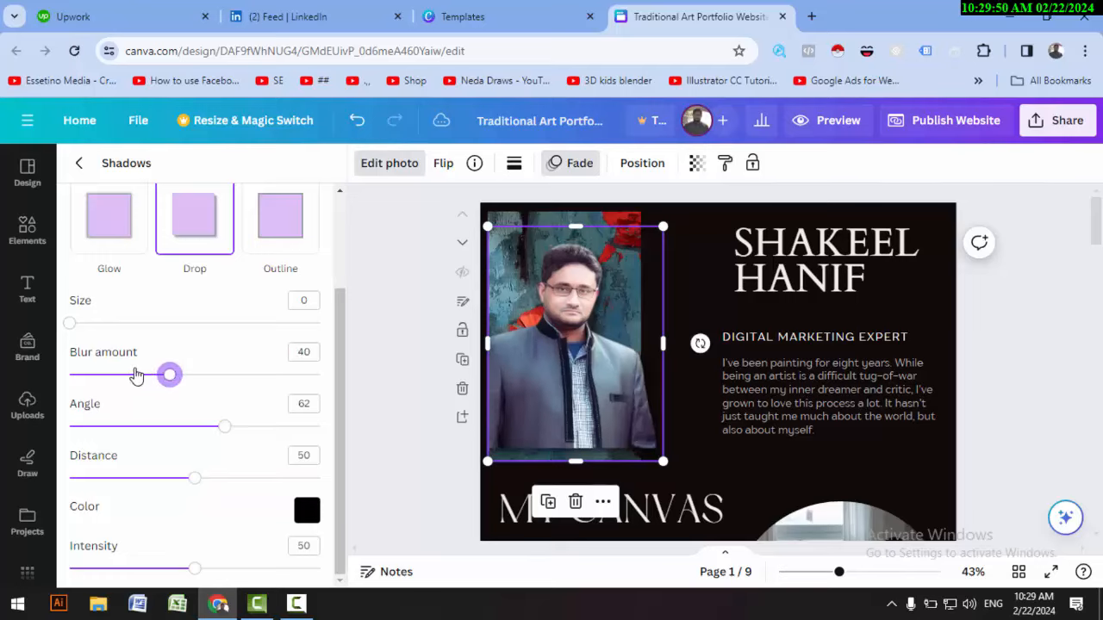
pyautogui.moveTo(130, 375); pyautogui.dragTo(137, 375)
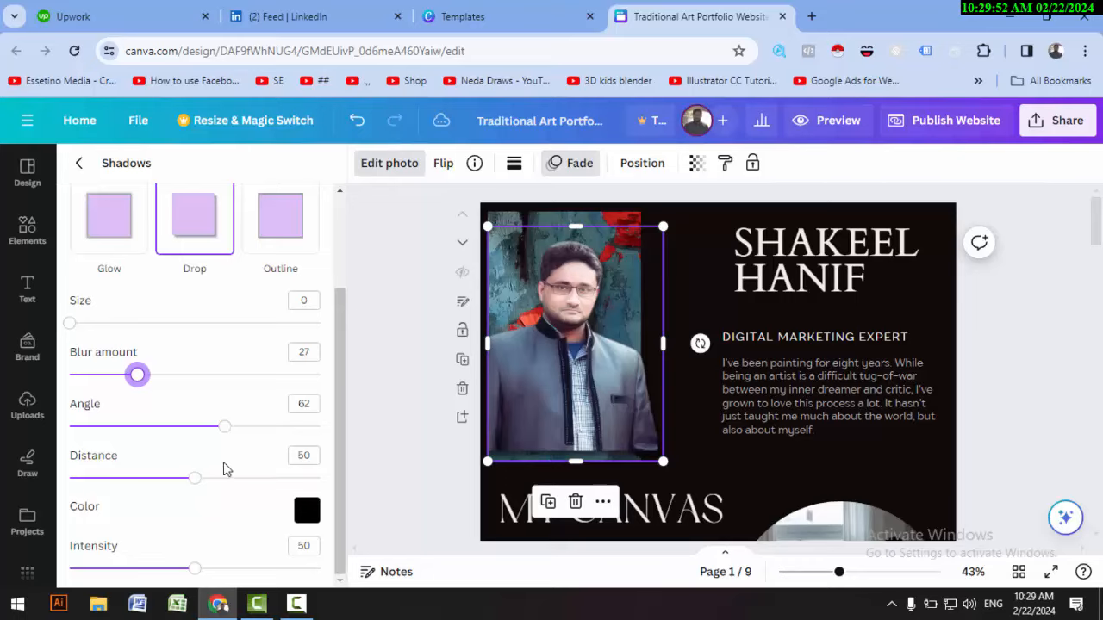
# - Set the portrait's drop shadow color to white, #FFFFFF
pyautogui.click(308, 510)
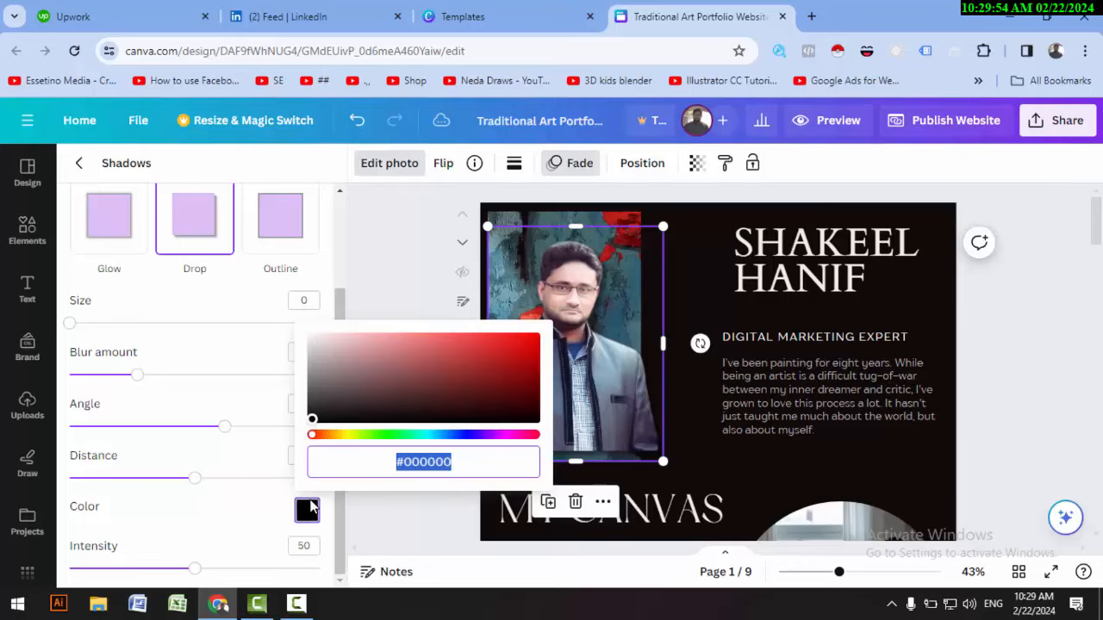
pyautogui.write('fff')
pyautogui.press('Return')
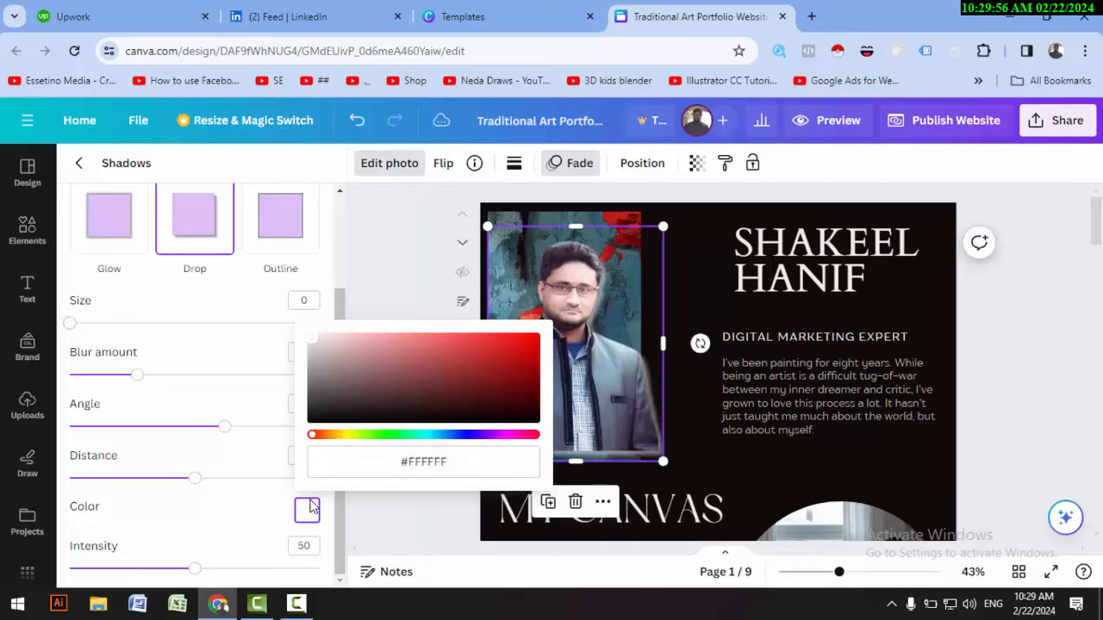
pyautogui.press('Escape')
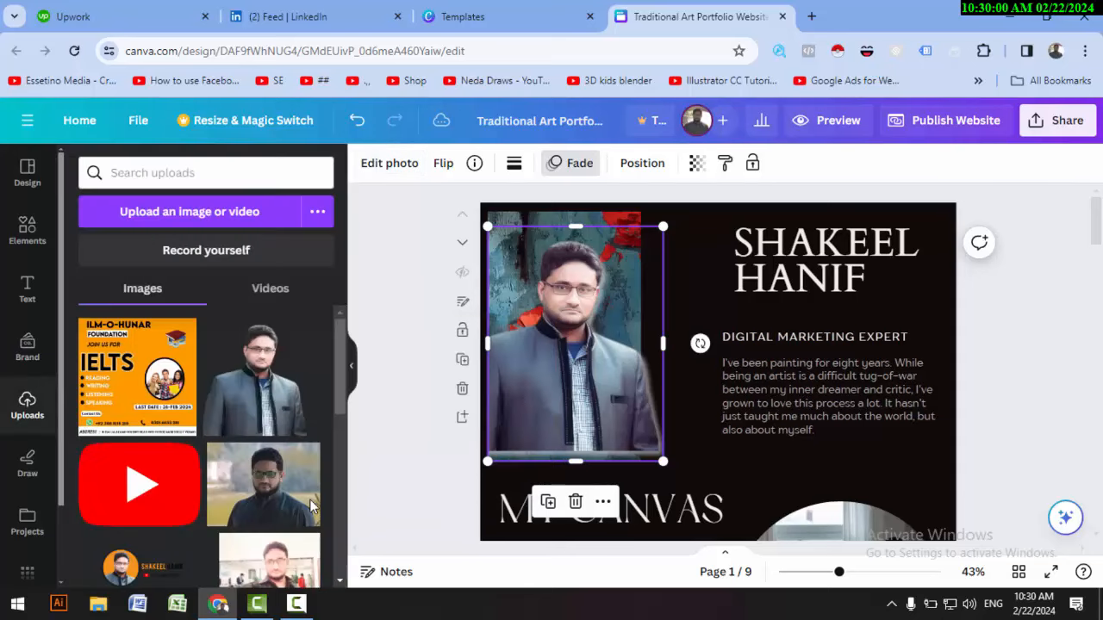
# - Examine the photo effects, filters and the white balance, light, color and texture adjustments available for the portrait
pyautogui.press('Return')
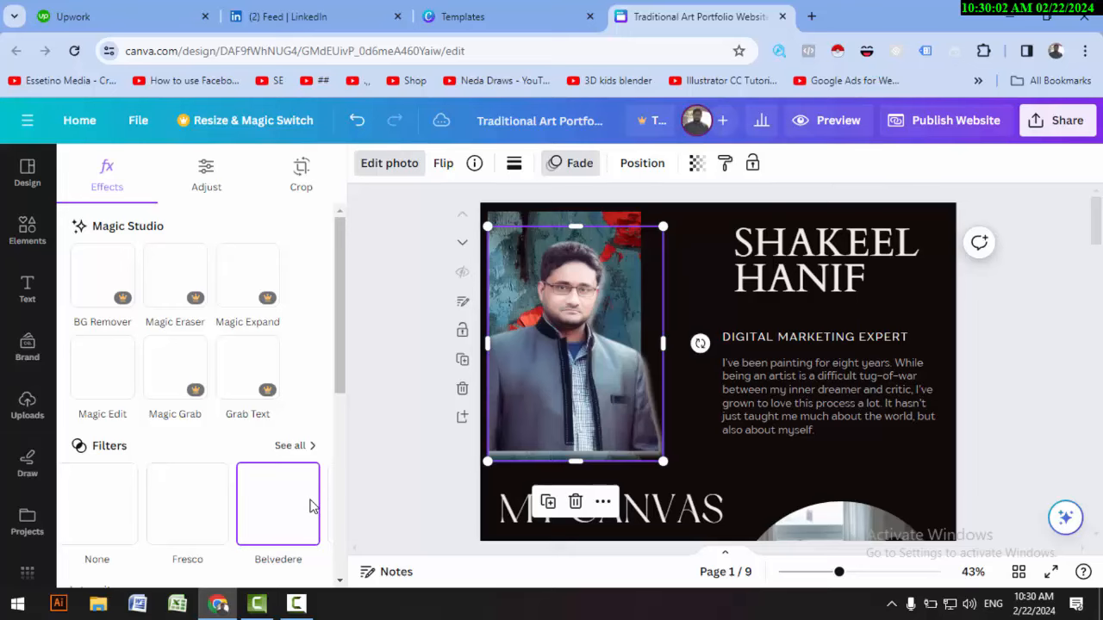
pyautogui.scroll(-5, 313, 506)
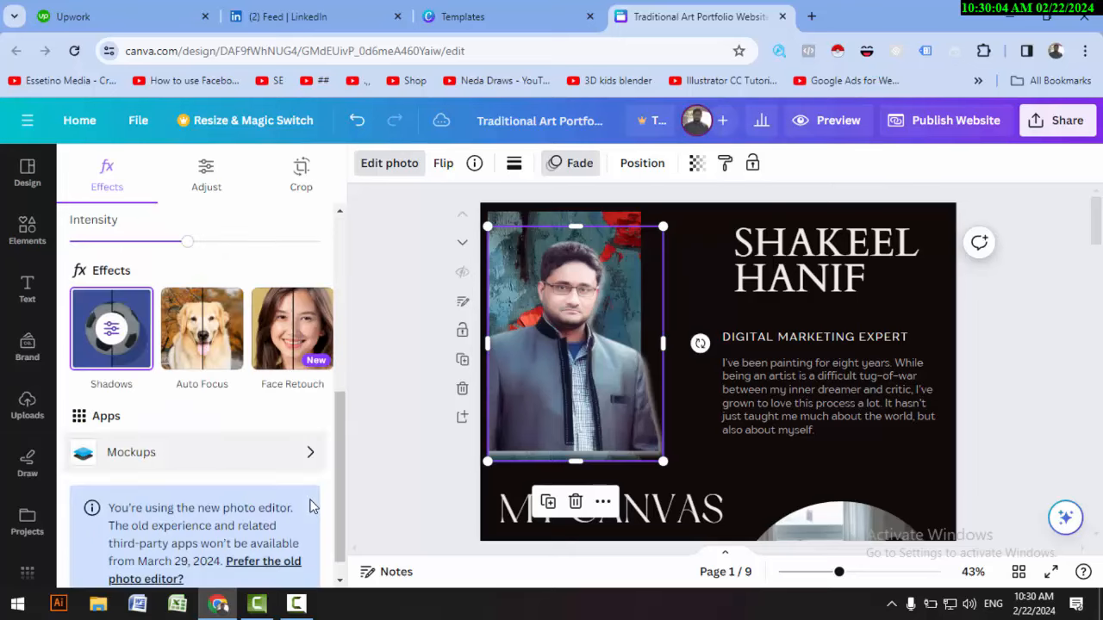
pyautogui.scroll(4, 312, 507)
pyautogui.scroll(-4, 313, 506)
pyautogui.scroll(5, 313, 507)
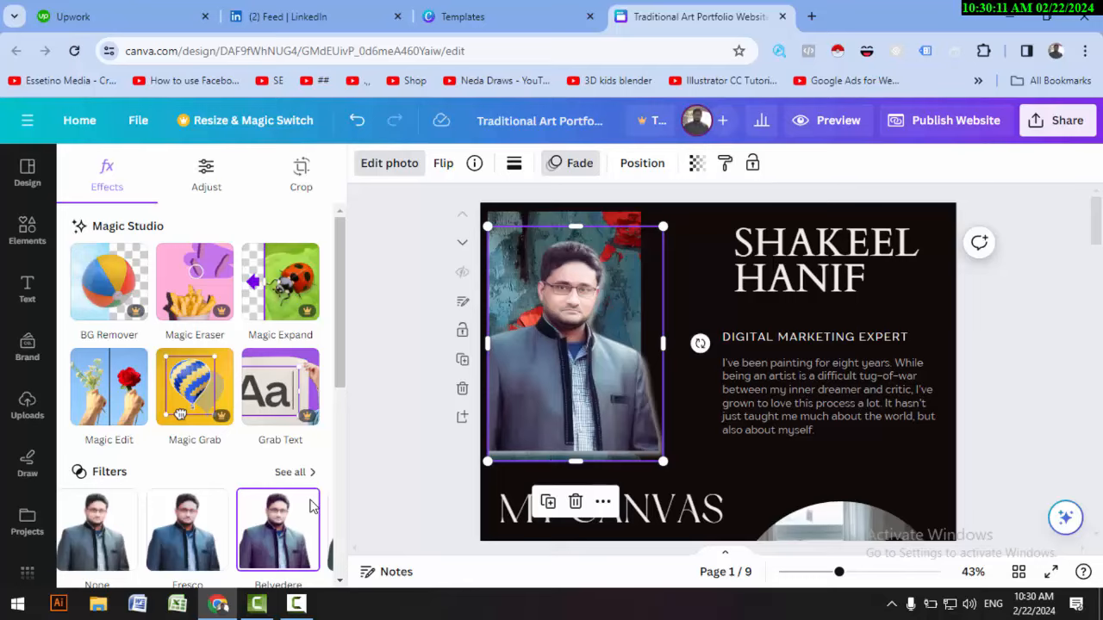
pyautogui.press('Right')
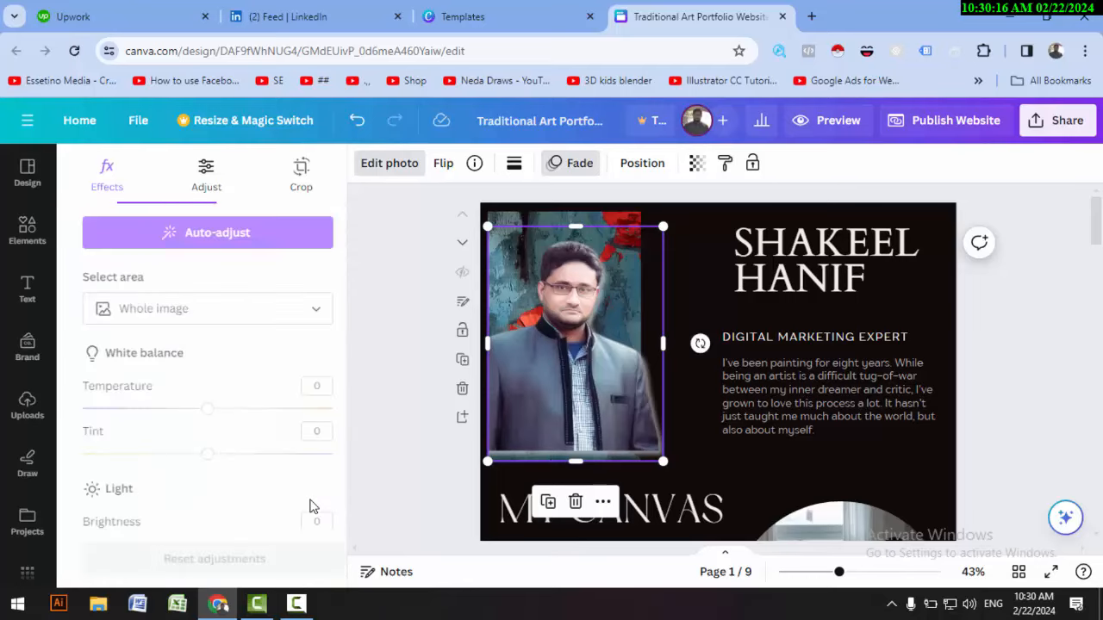
pyautogui.scroll(-2, 312, 507)
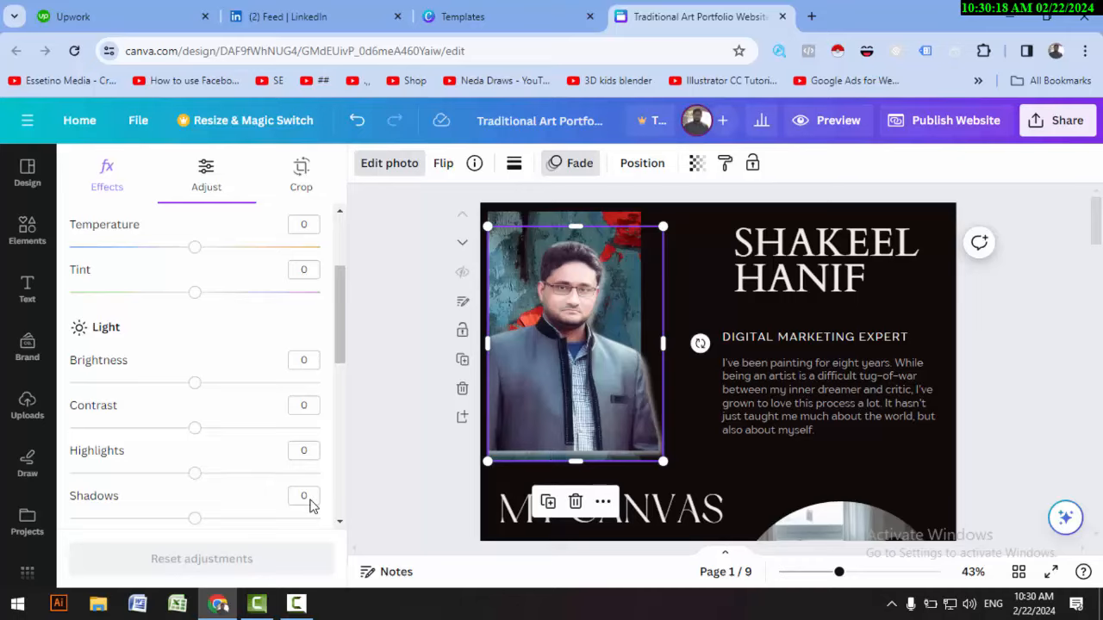
pyautogui.scroll(-3, 311, 507)
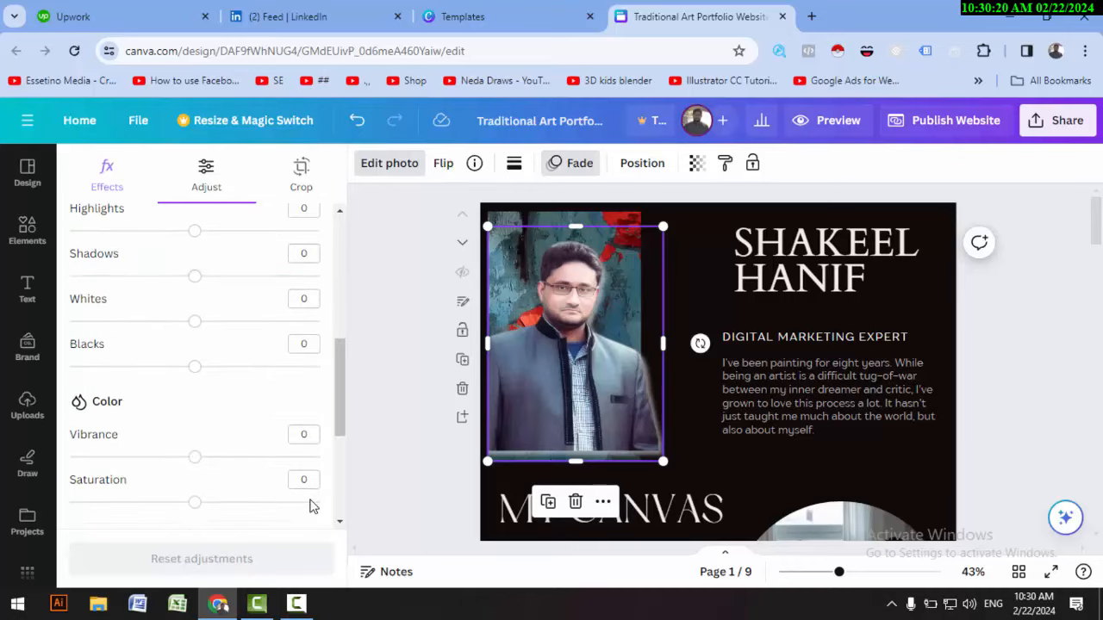
pyautogui.scroll(-3, 312, 506)
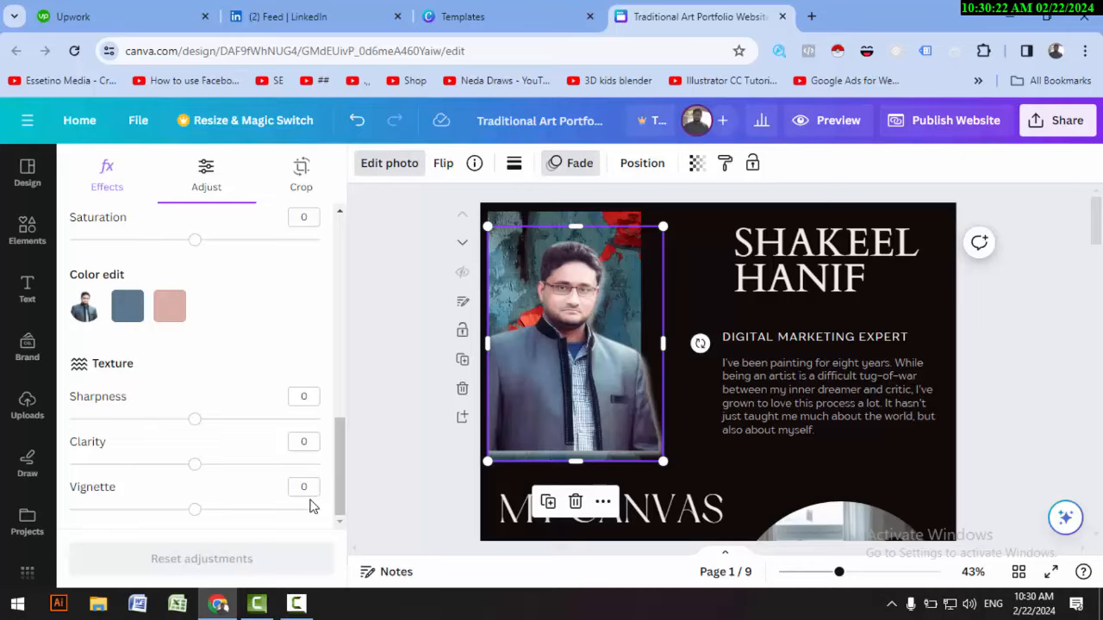
pyautogui.scroll(2, 312, 506)
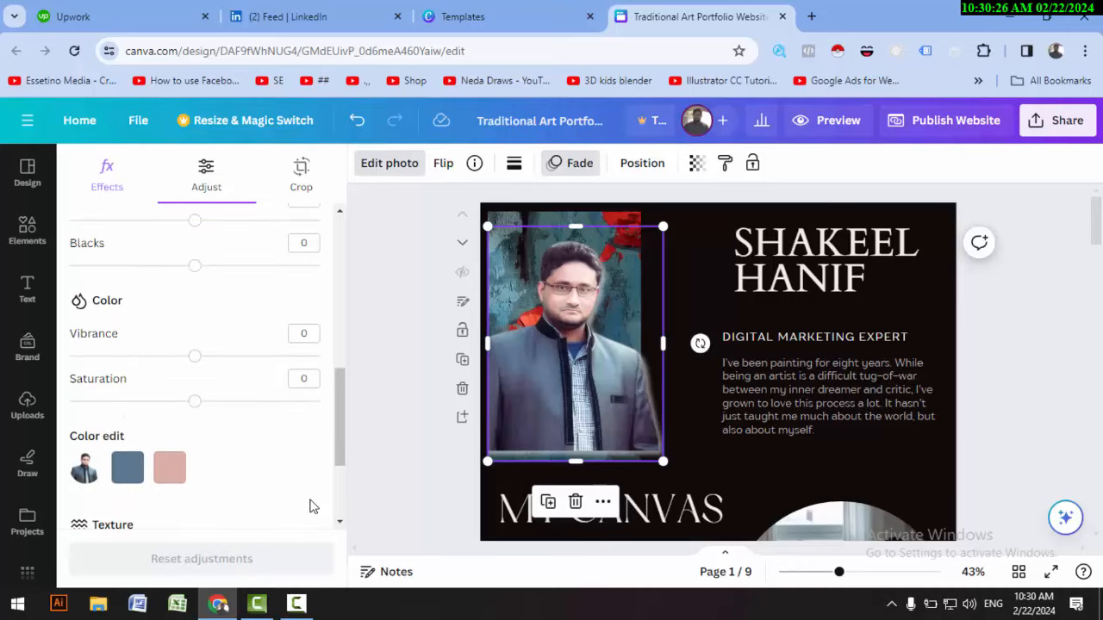
# - Undo the last two edits to the portrait's drop shadow
pyautogui.hotkey('ctrl', 'z')
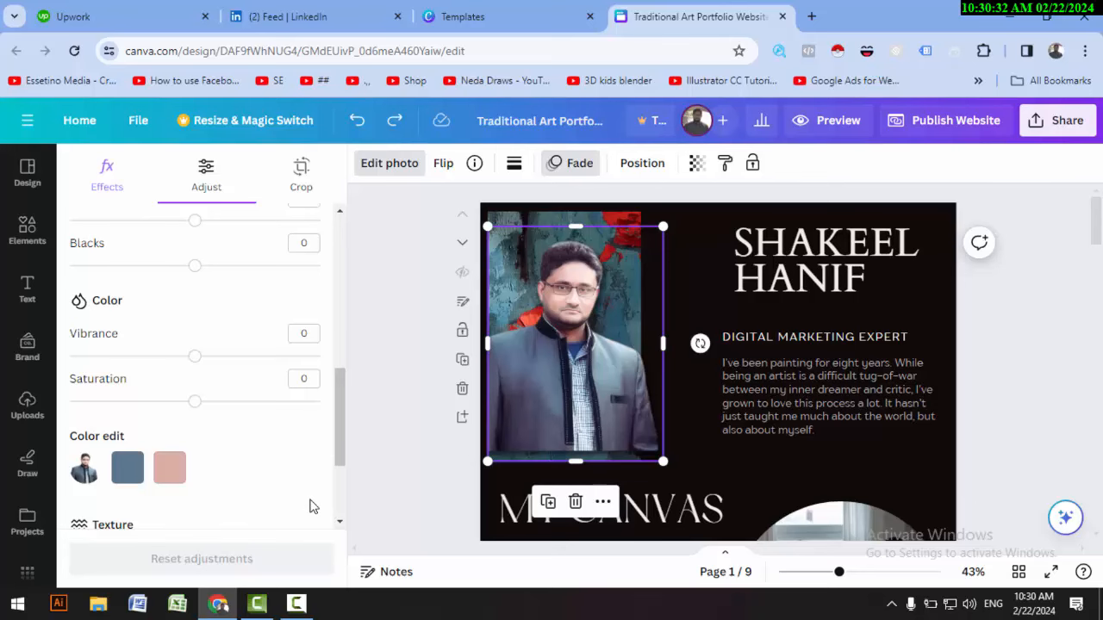
pyautogui.hotkey('ctrl', 'z')
# - Replace the "MY CANVAS" heading on page 2 with "FACEBOOK MARKETING" and shrink it to font size 65
pyautogui.scroll(-4, 717, 362)
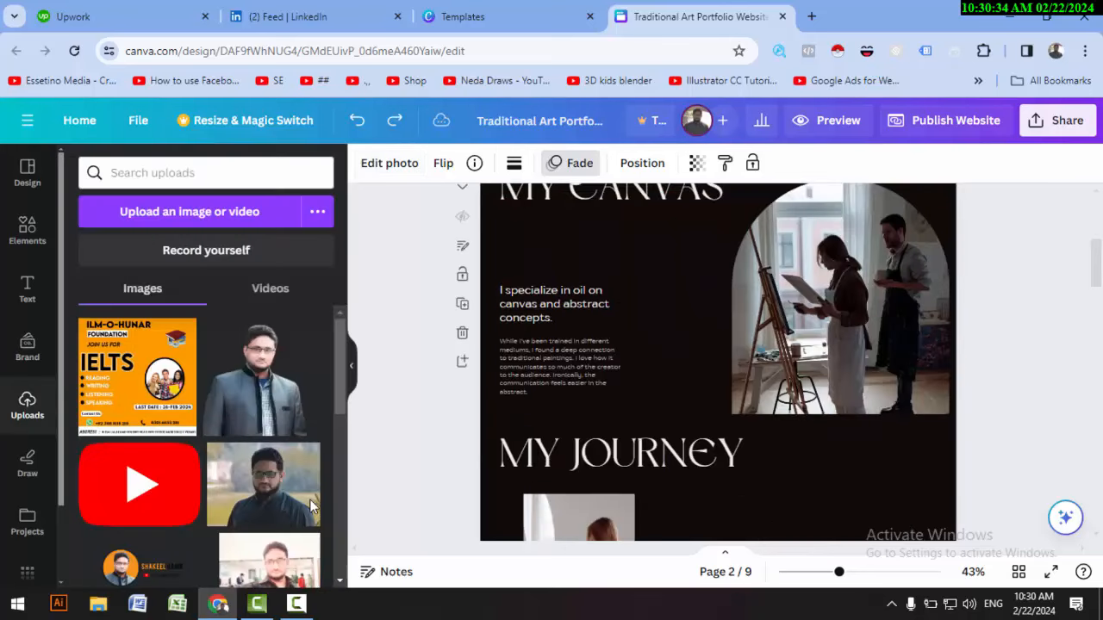
pyautogui.scroll(1, 717, 362)
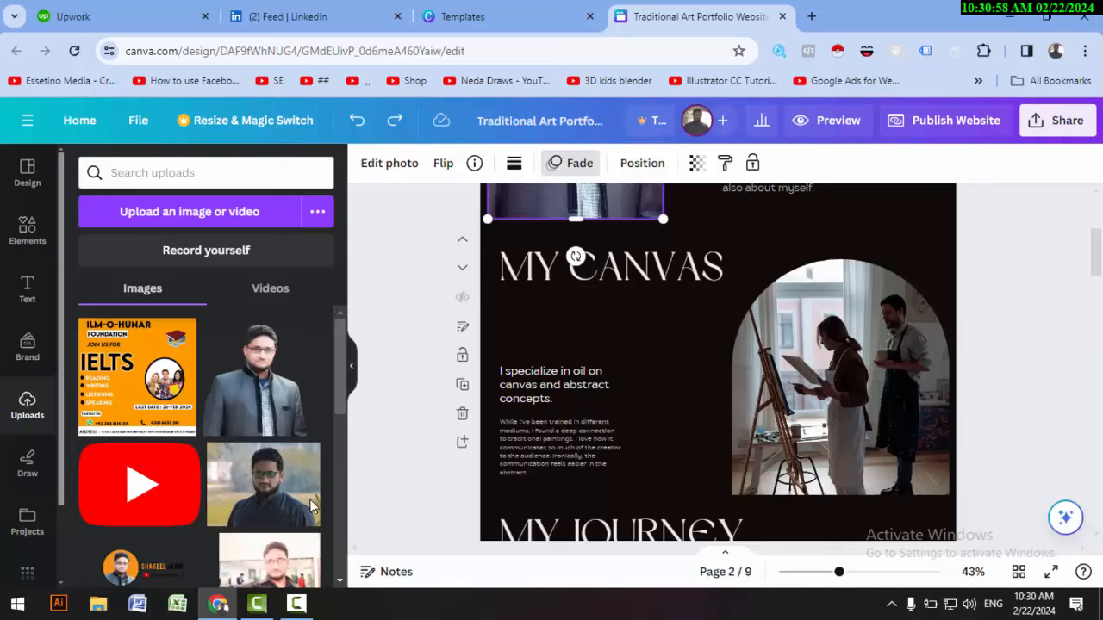
pyautogui.press('Tab')
pyautogui.press('Return')
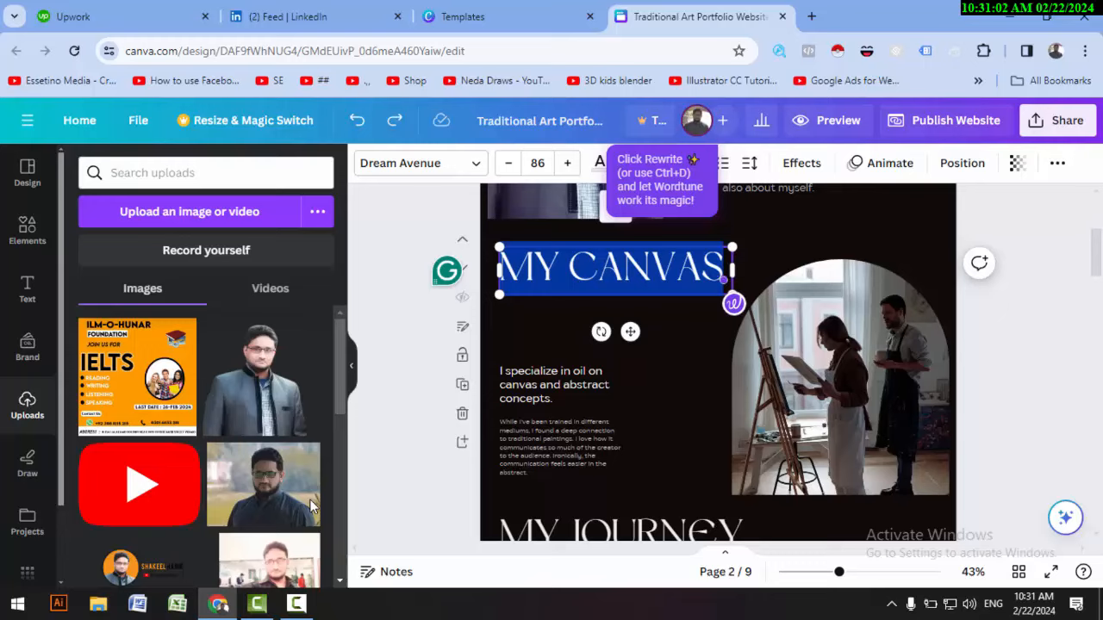
pyautogui.write('FACE')
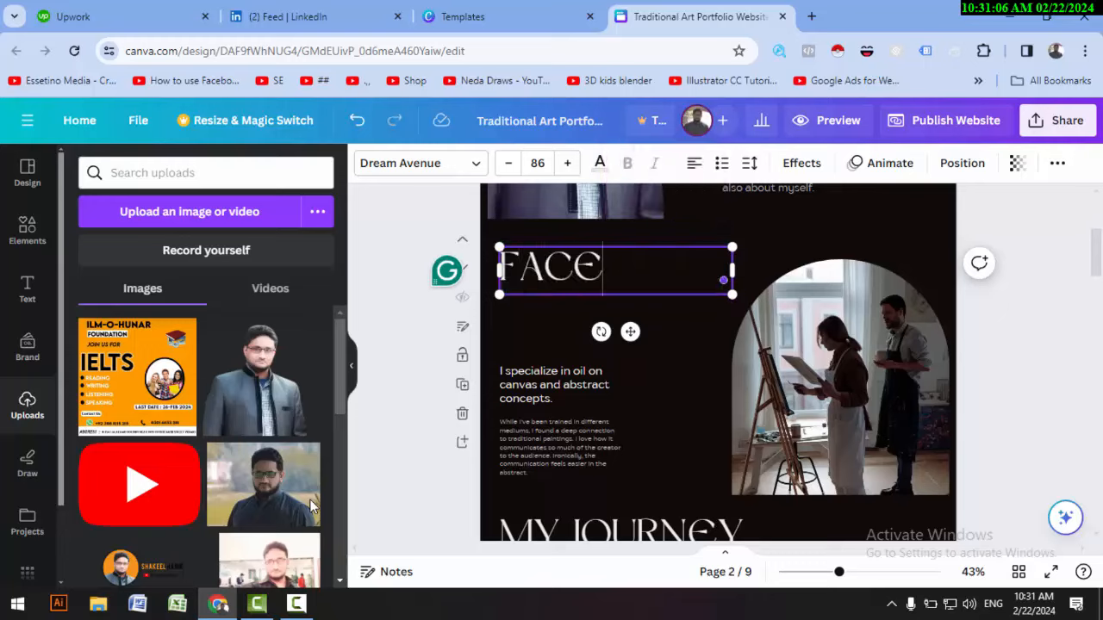
pyautogui.write('BOOK')
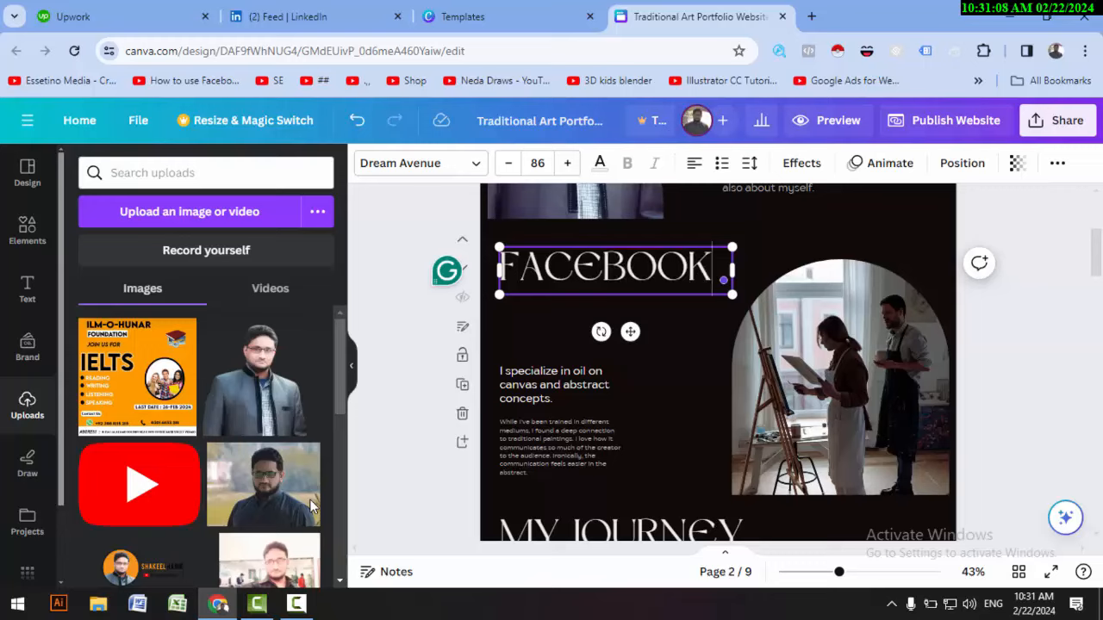
pyautogui.write(' MARKET')
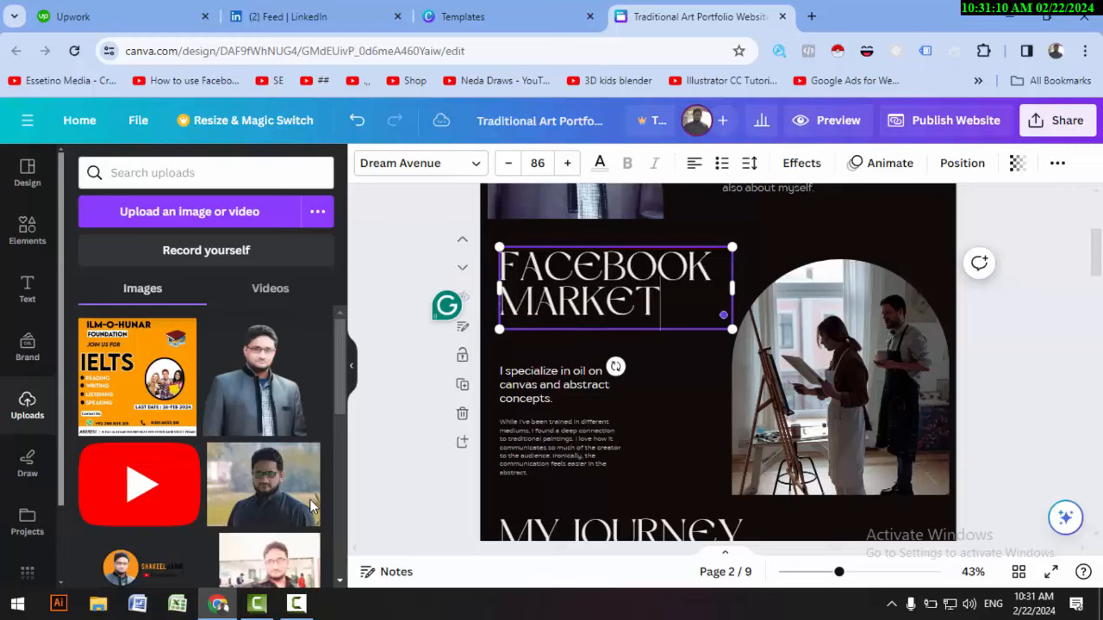
pyautogui.write('ING')
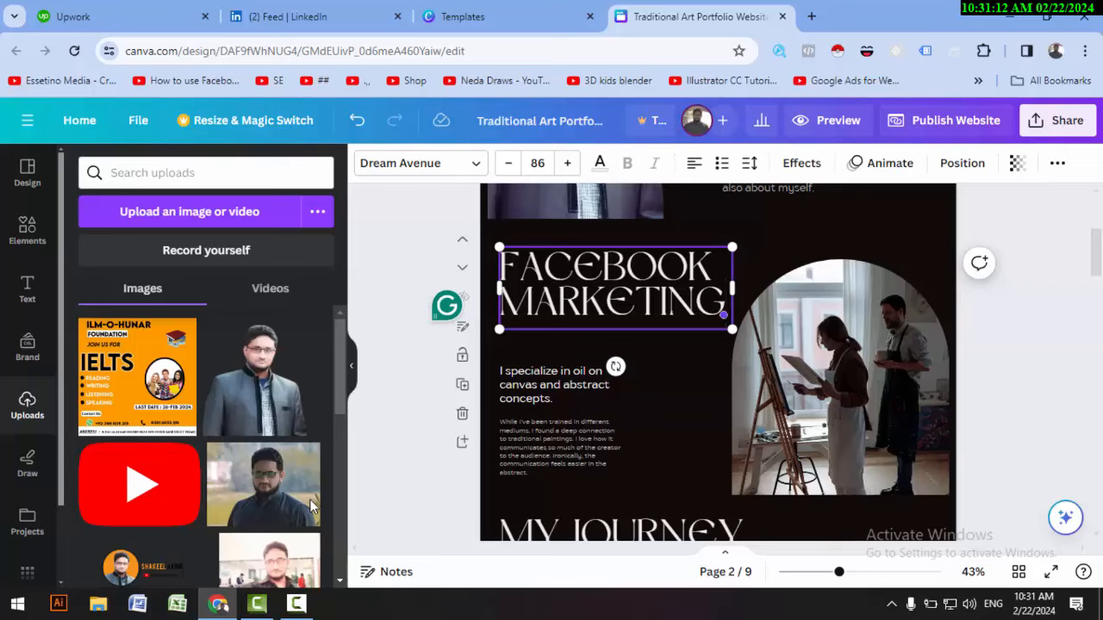
pyautogui.press('Escape')
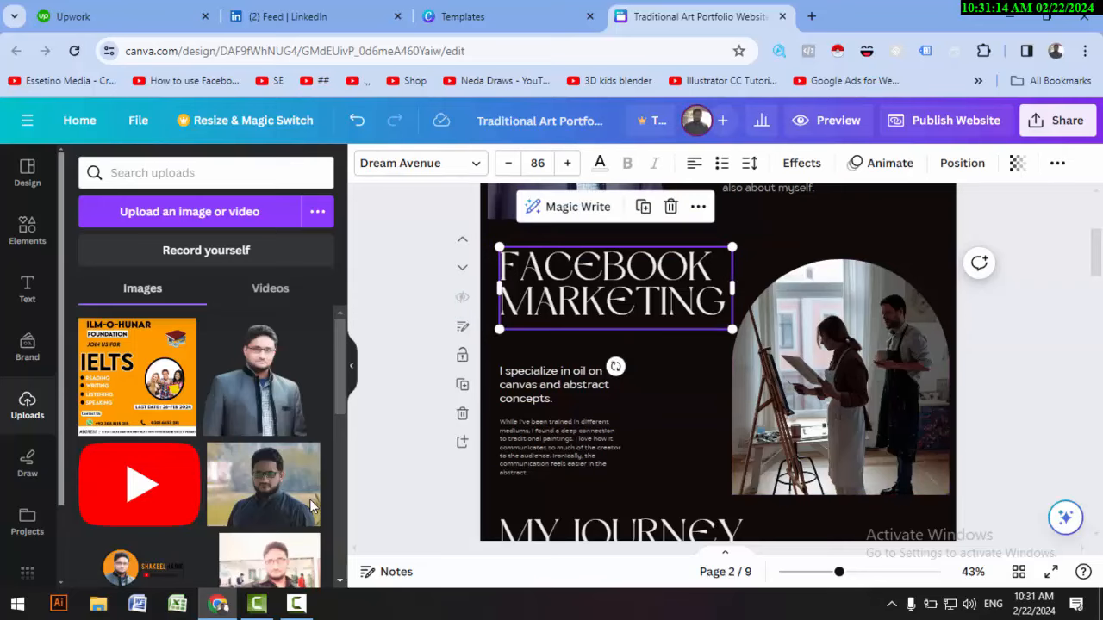
pyautogui.moveTo(732, 329); pyautogui.dragTo(674, 308)
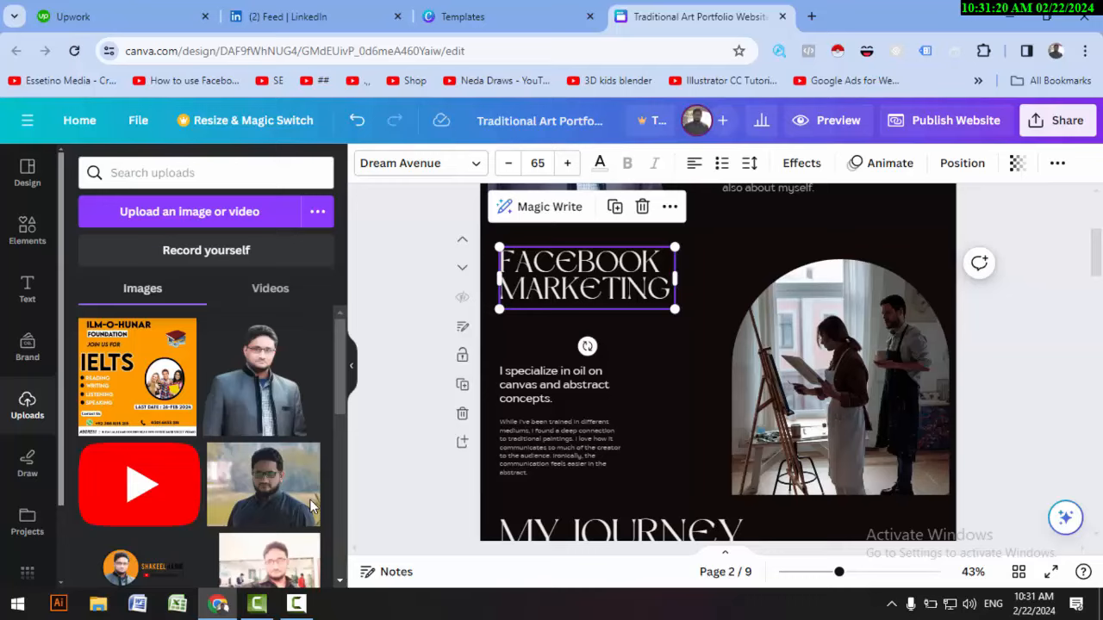
pyautogui.click(840, 379)
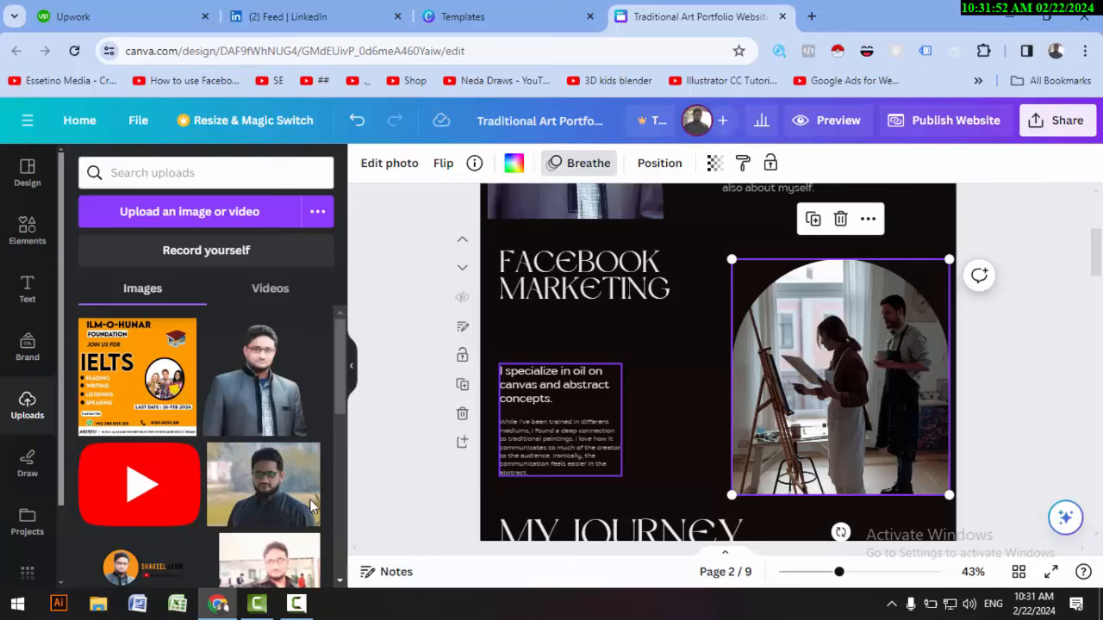
# - Replace the "MY JOURNEY" heading on page 3 with "INSTAGRAM MARKETING" and shrink it to fit above the painter photo
pyautogui.scroll(-3, 654, 362)
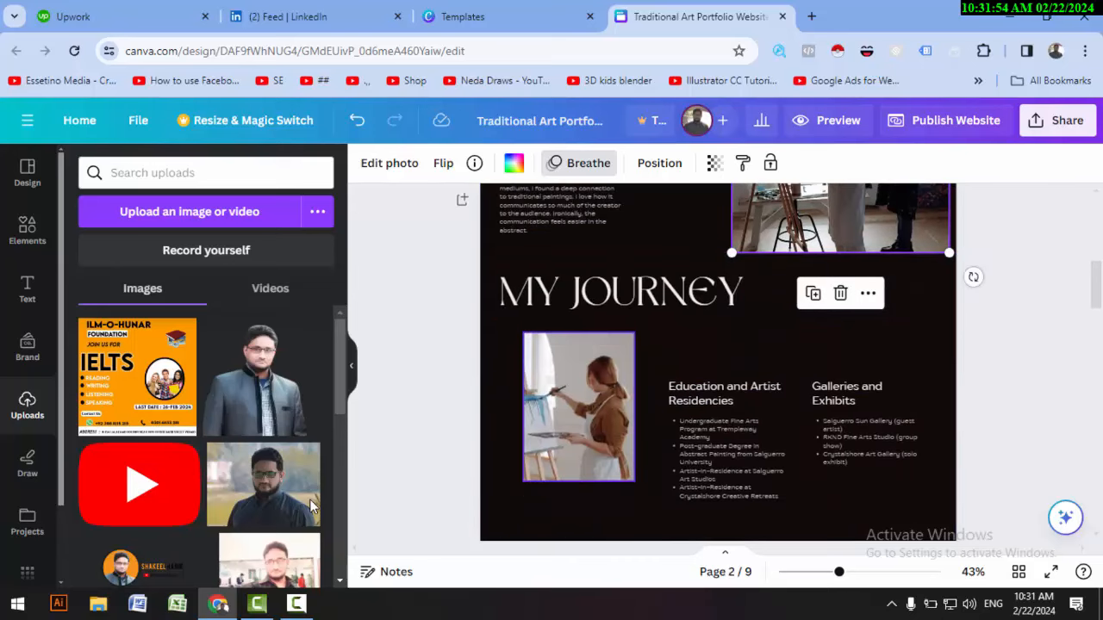
pyautogui.doubleClick(622, 295)
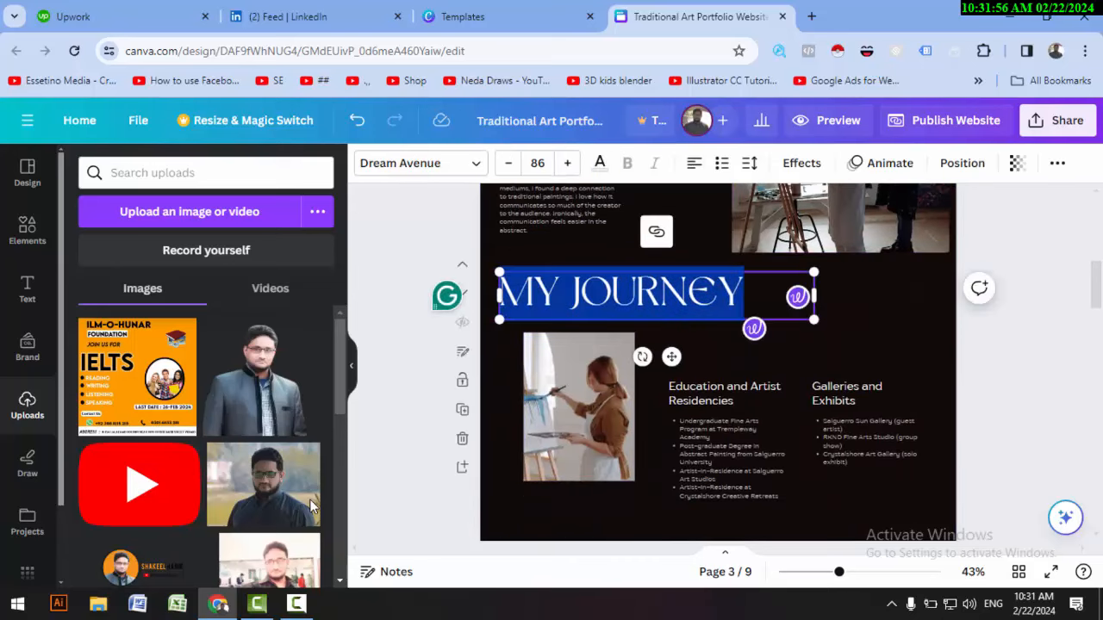
pyautogui.write('INST')
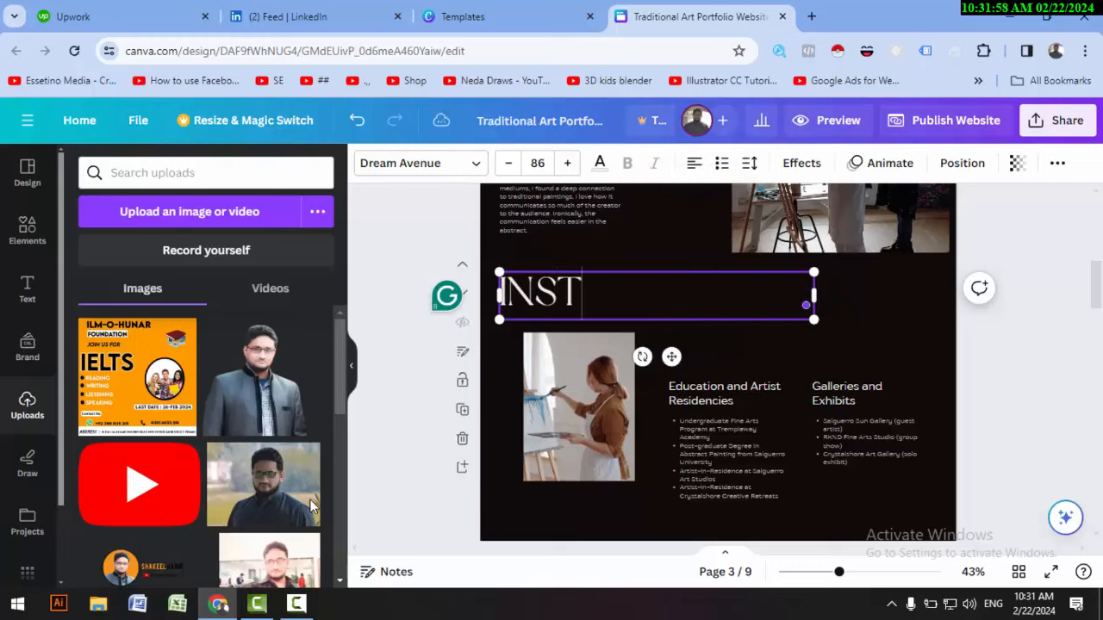
pyautogui.write('AG')
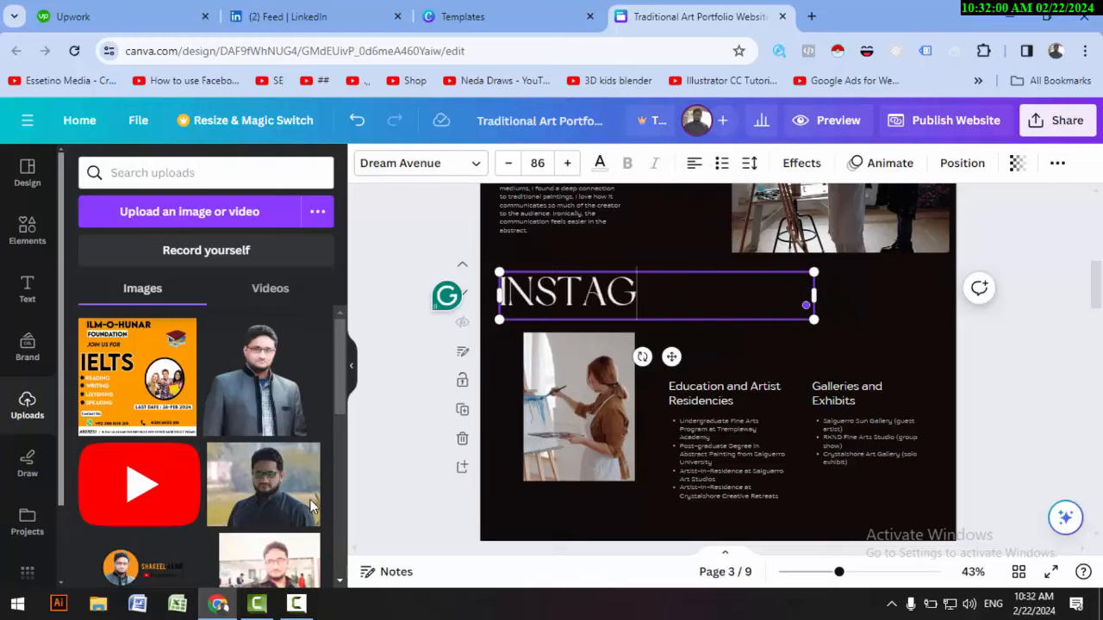
pyautogui.write('RAM MARKETING')
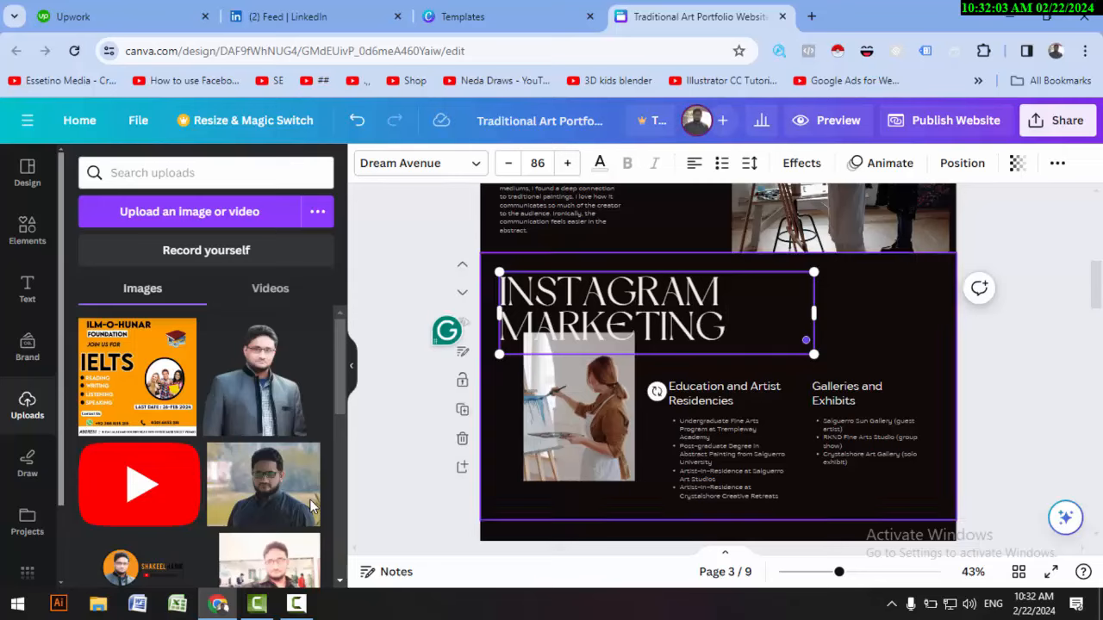
pyautogui.press('Escape')
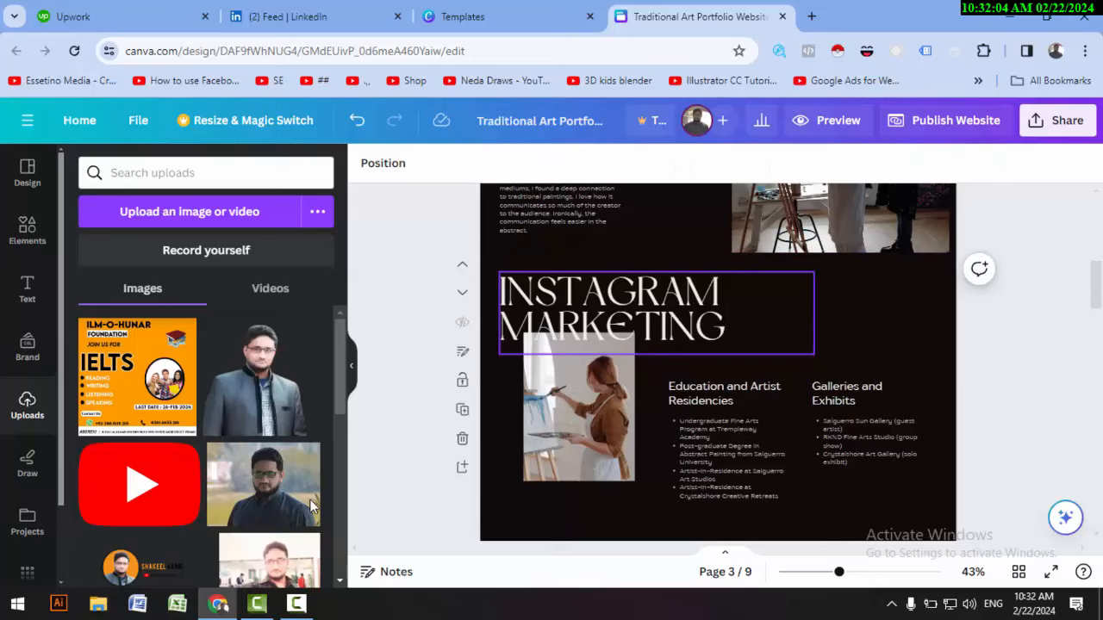
pyautogui.moveTo(813, 354); pyautogui.dragTo(718, 329)
pyautogui.press('Tab')
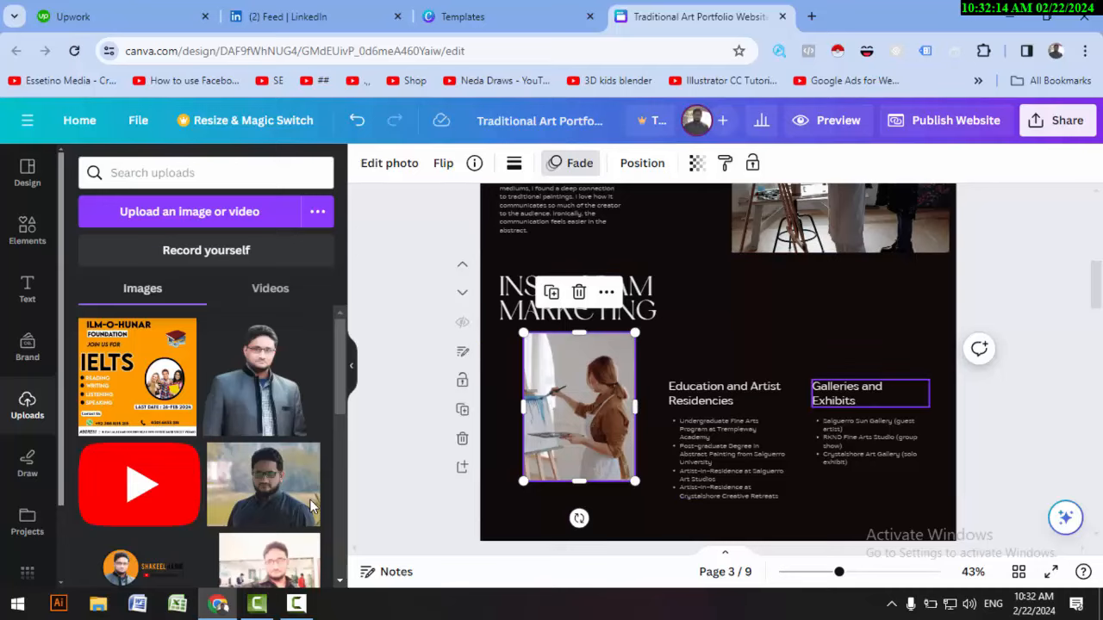
# - Delete the title, detail lines and dividers beneath the first painting, "VERSUS", in the Sample Works section on page 4
pyautogui.scroll(-4, 871, 395)
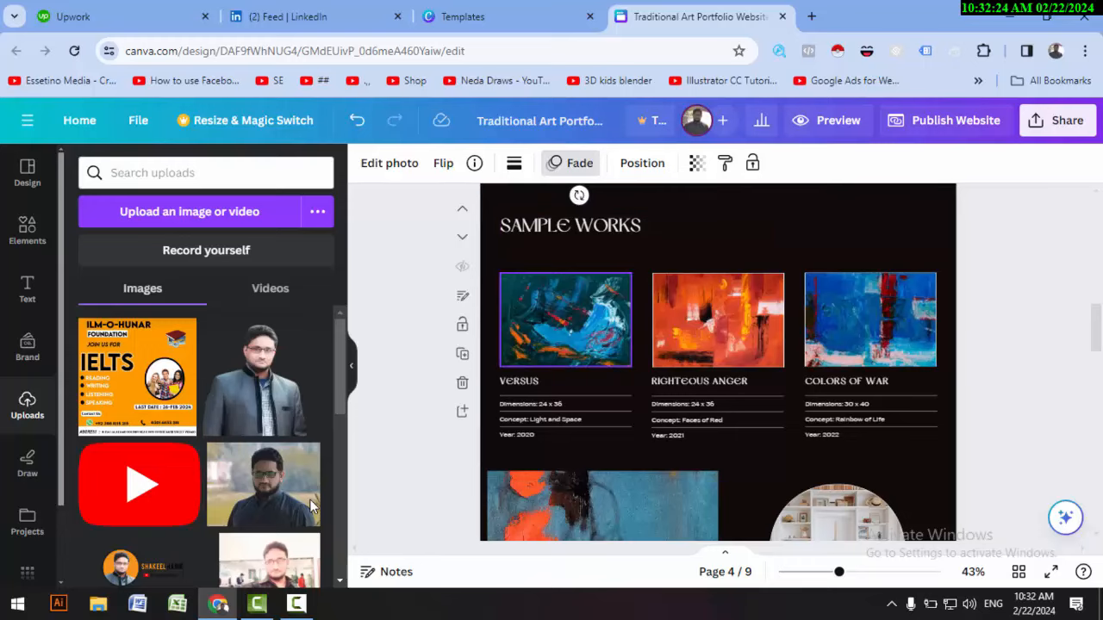
pyautogui.scroll(-2, 565, 325)
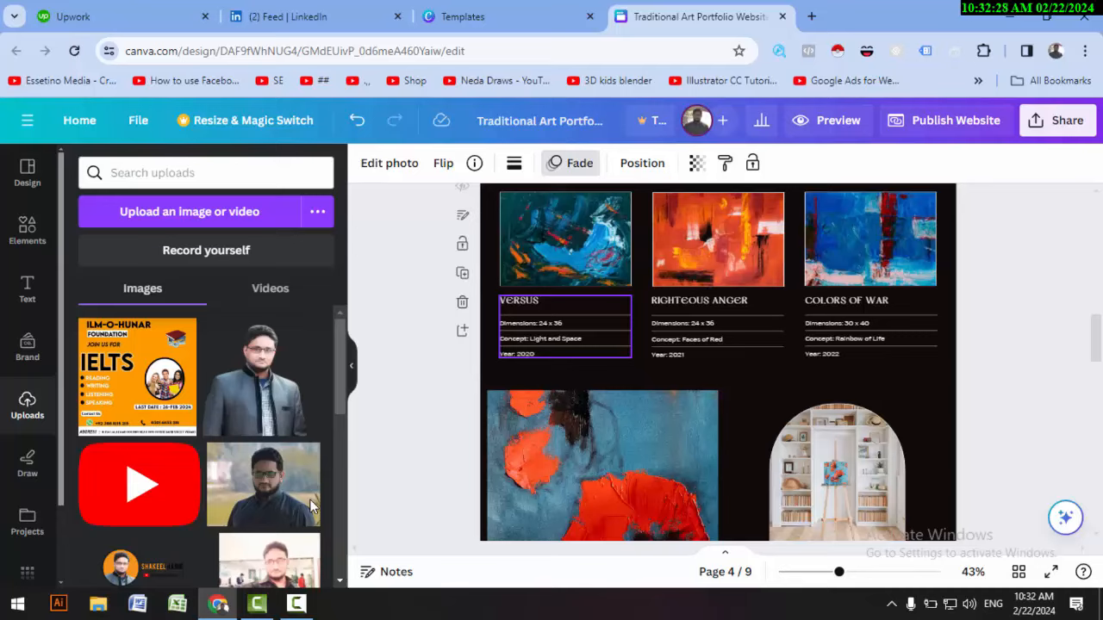
pyautogui.click(565, 331)
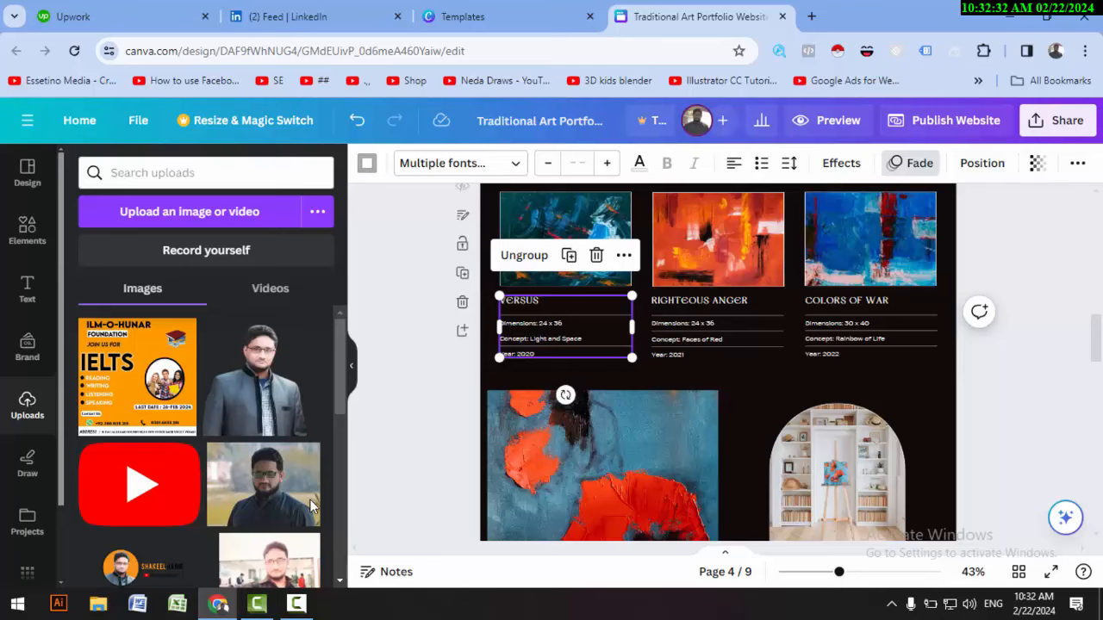
pyautogui.press('Delete')
pyautogui.click(565, 315)
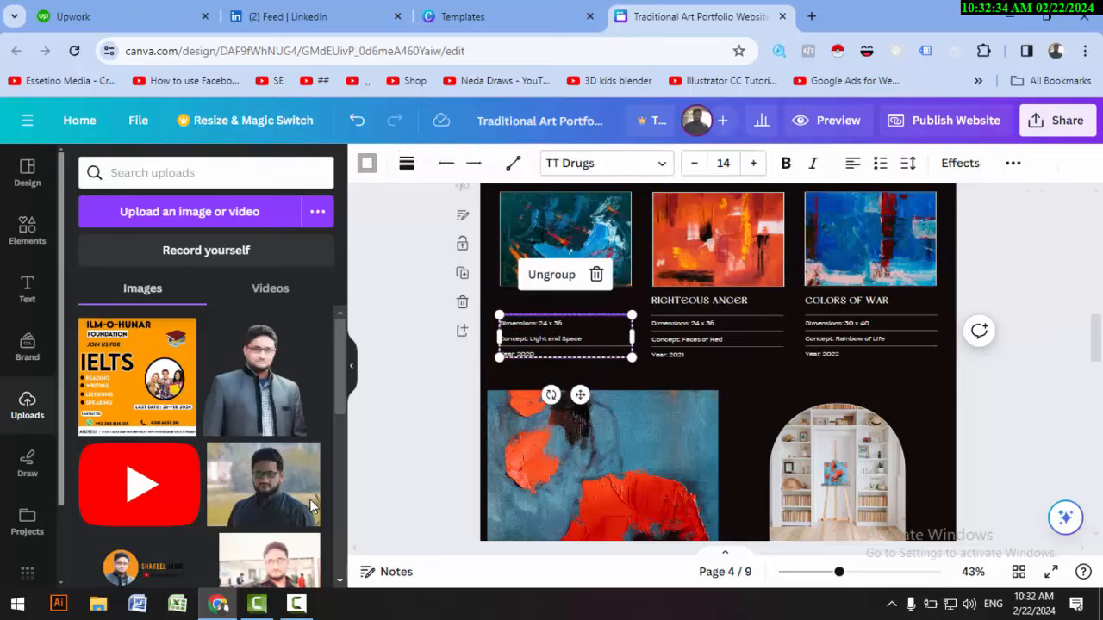
pyautogui.press('Delete')
pyautogui.click(551, 324)
pyautogui.press('Delete')
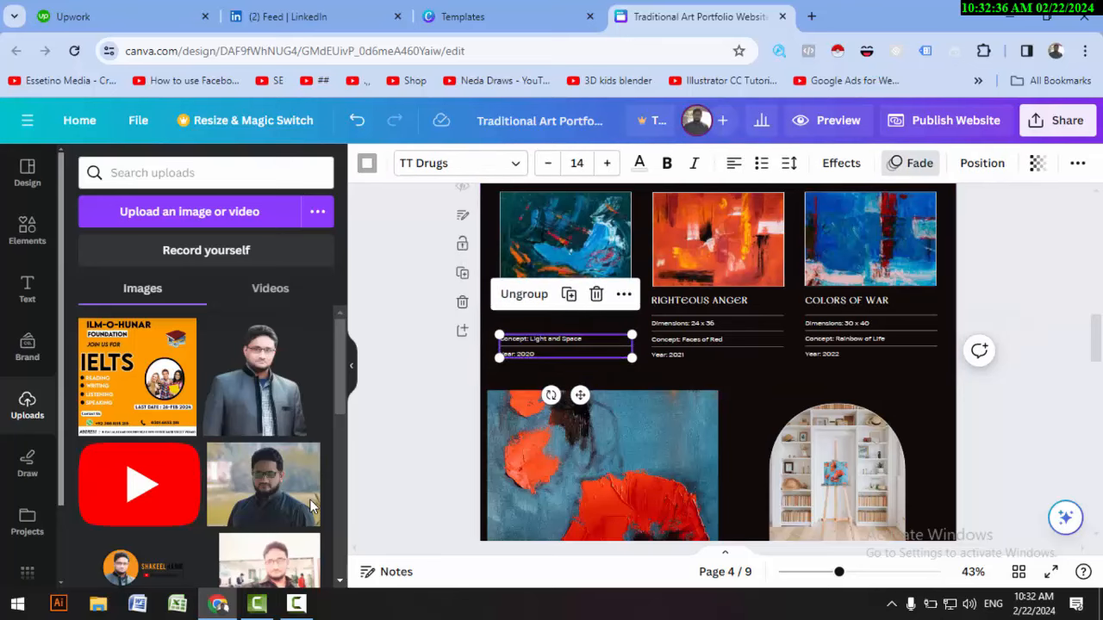
pyautogui.click(552, 338)
pyautogui.press('Delete')
pyautogui.click(566, 348)
pyautogui.press('Delete')
pyautogui.click(552, 355)
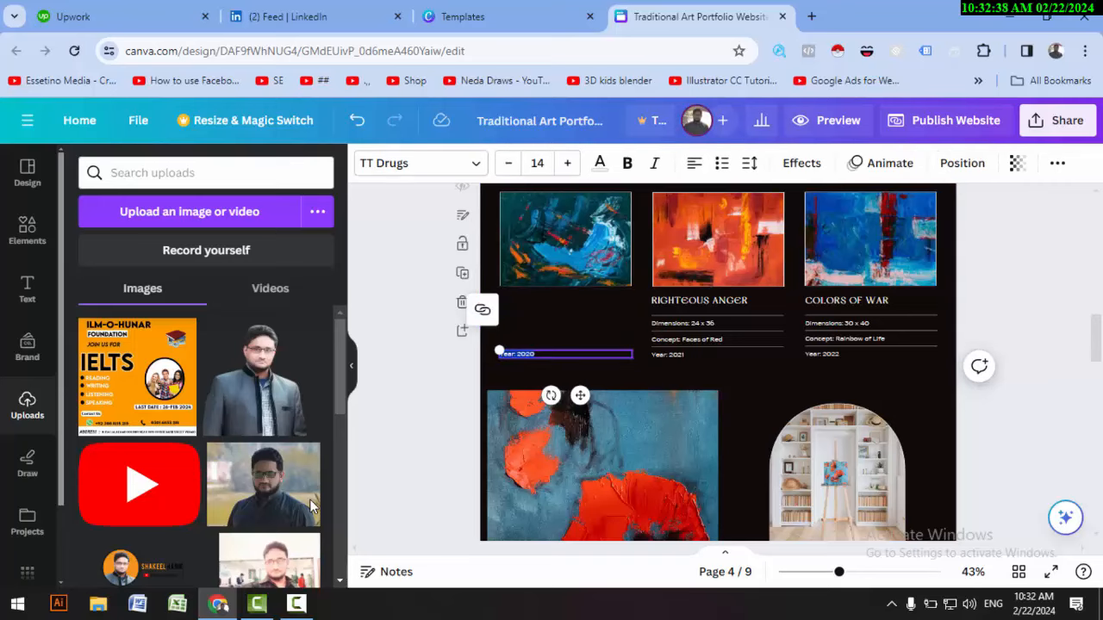
pyautogui.press('Delete')
pyautogui.click(560, 334)
pyautogui.press('Delete')
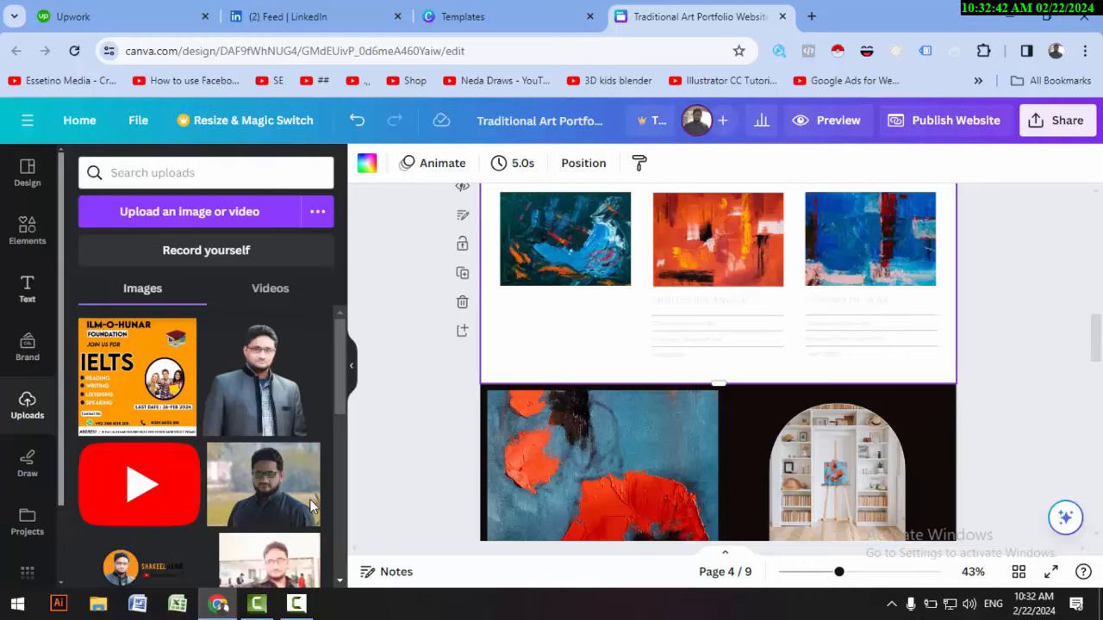
pyautogui.hotkey('ctrl', 'z')
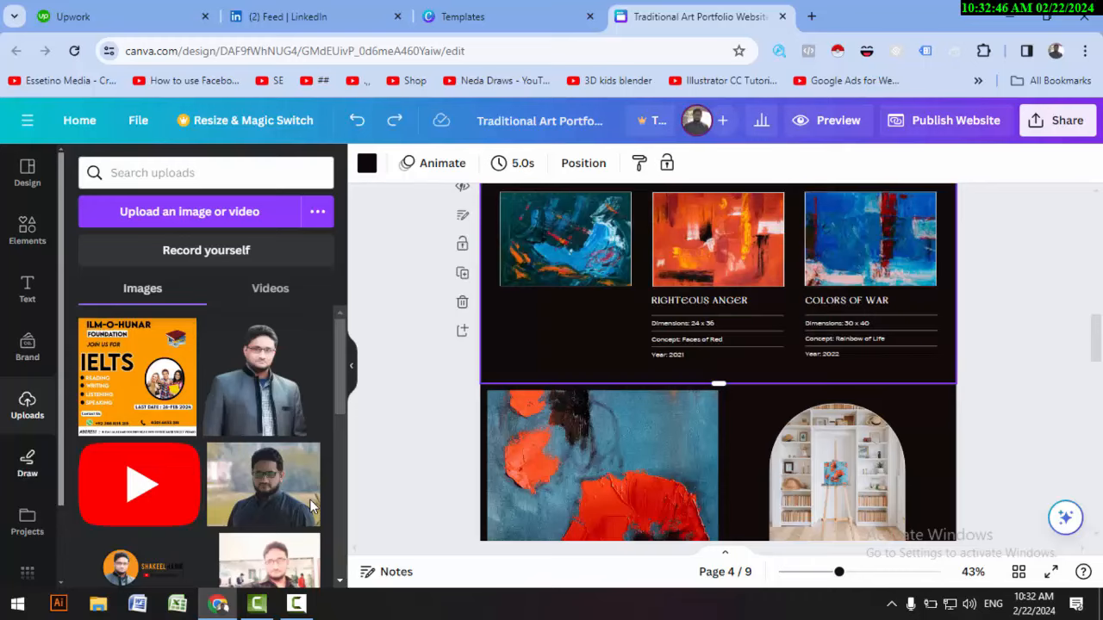
# - Add the yellow "COMING SOON" font combination to page 4 and move it over the area beneath the first painting
pyautogui.click(27, 289)
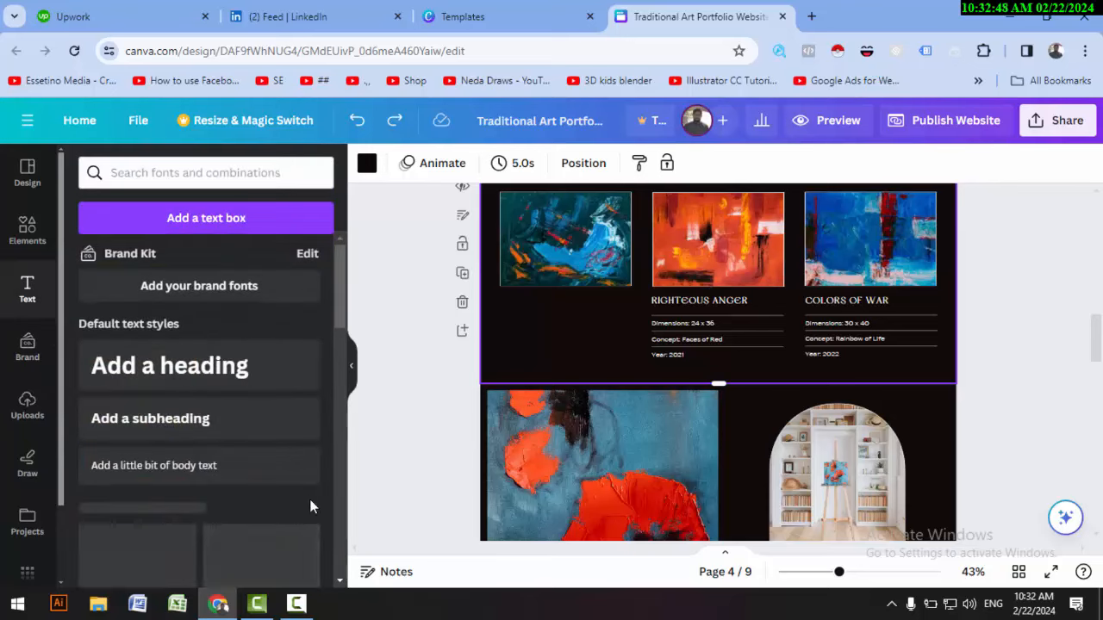
pyautogui.scroll(-5, 310, 507)
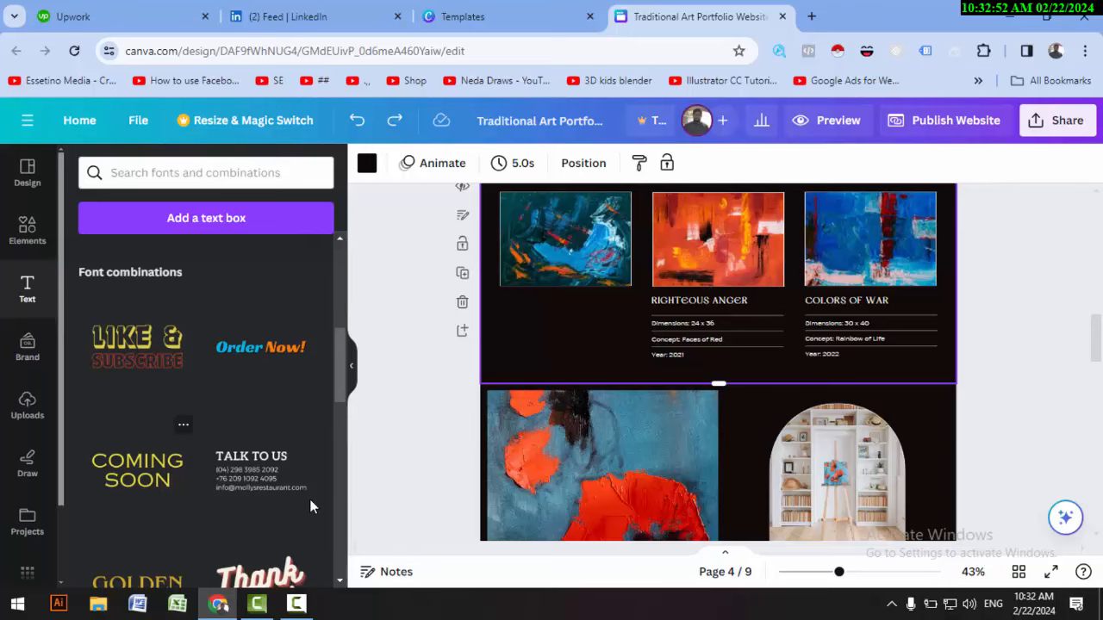
pyautogui.click(137, 469)
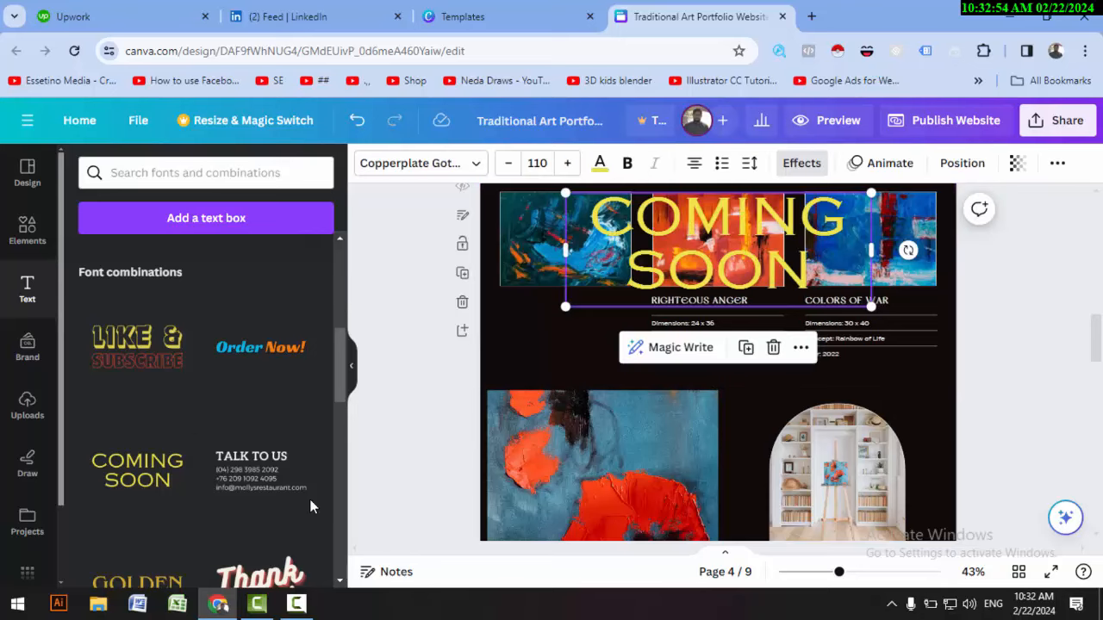
pyautogui.moveTo(717, 250)
pyautogui.mouseDown()
pyautogui.moveTo(596, 308)
pyautogui.moveTo(623, 326)
pyautogui.mouseUp()
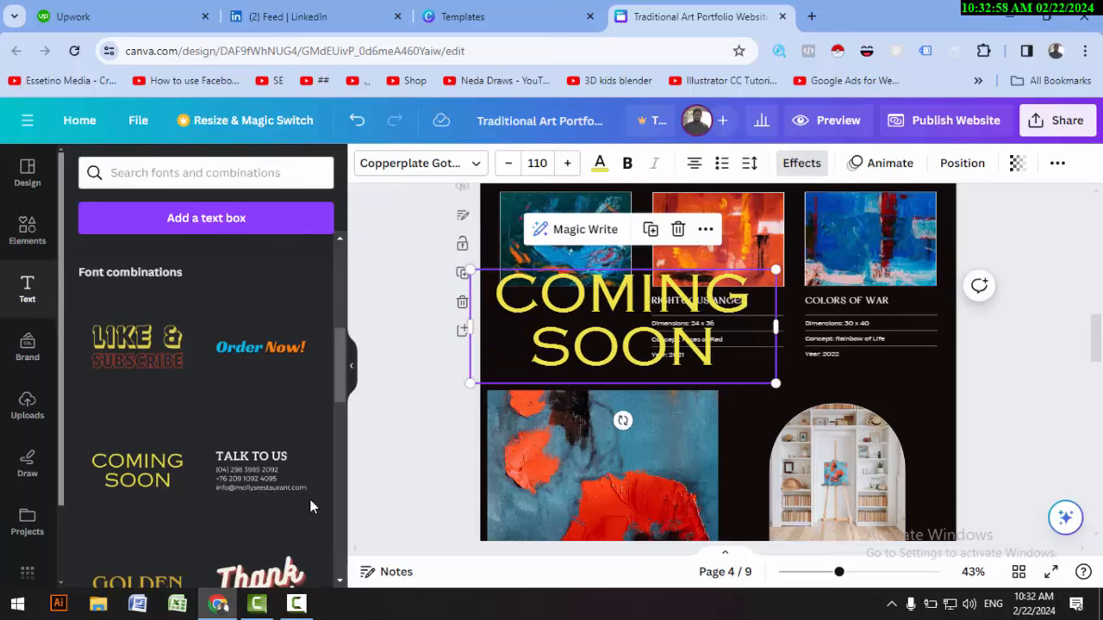
# - Replace the "COMING SOON" text with "INSTAGRAM ADS"
pyautogui.click(572, 353)
pyautogui.moveTo(716, 352)
pyautogui.mouseDown()
pyautogui.moveTo(621, 352)
pyautogui.moveTo(540, 299)
pyautogui.moveTo(498, 295)
pyautogui.mouseUp()
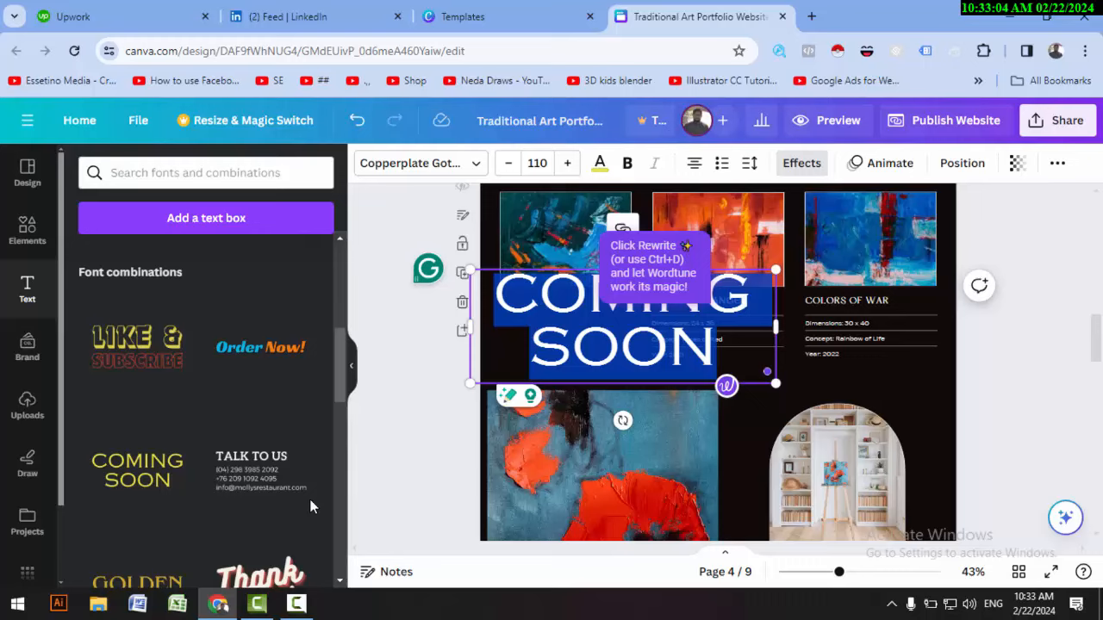
pyautogui.write('INS')
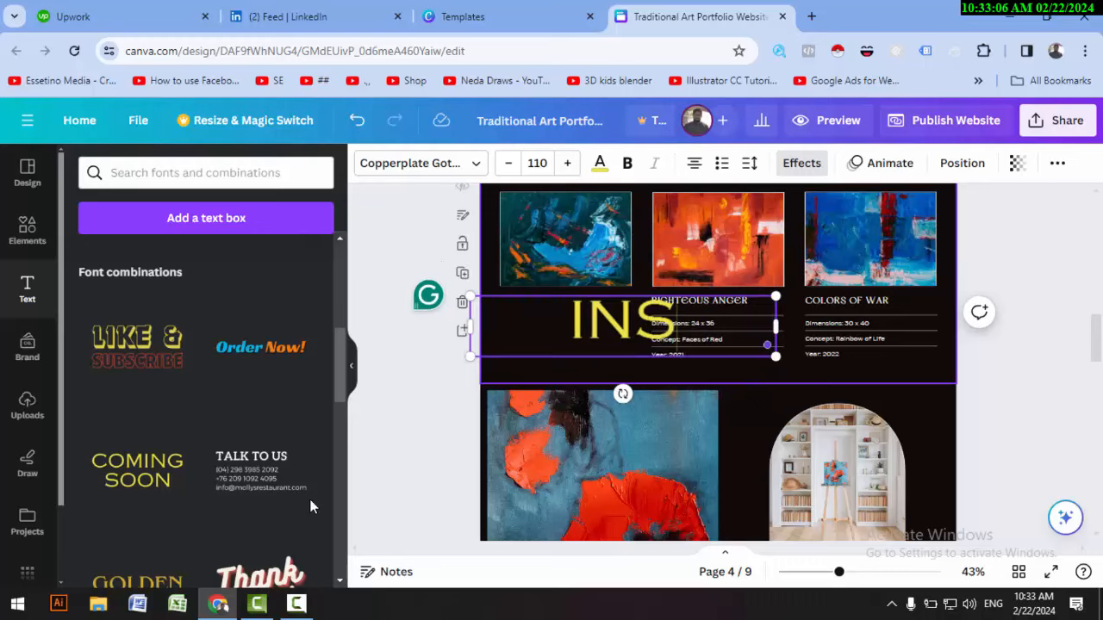
pyautogui.write('TAG')
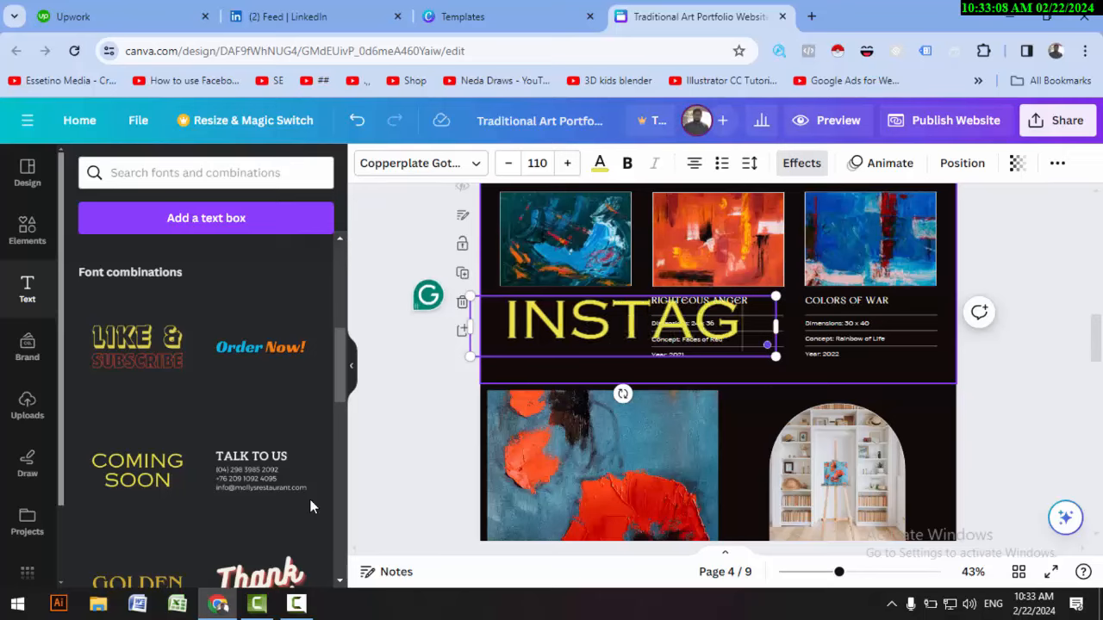
pyautogui.write('RAM ADS')
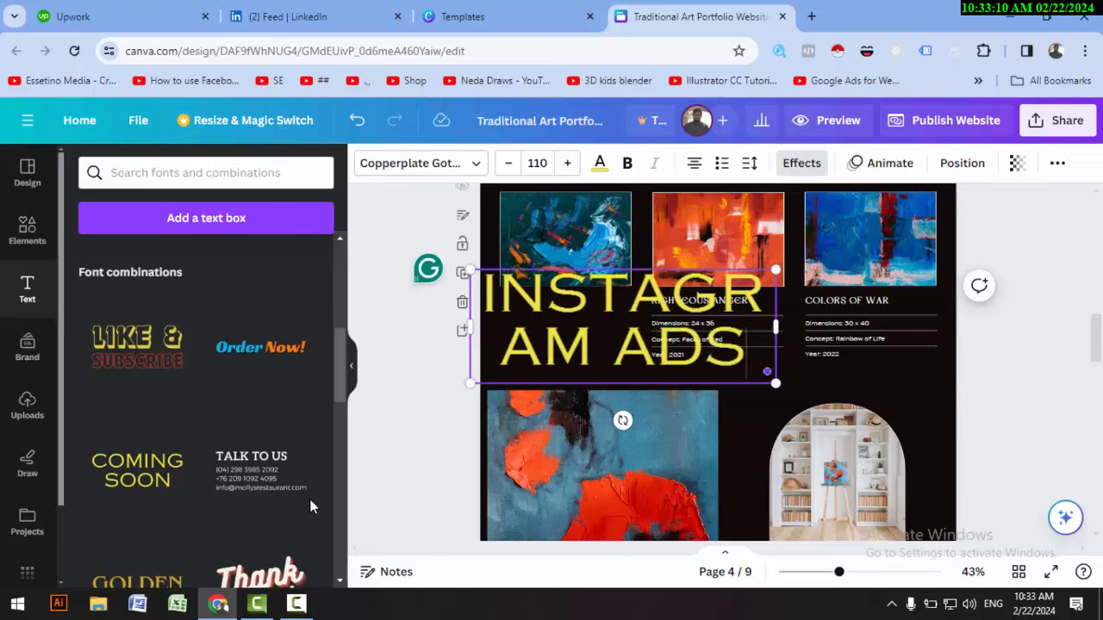
# - Shrink the "INSTAGRAM ADS" text to font size 25.1 and place it beneath the first painting in Sample Works
pyautogui.moveTo(470, 383); pyautogui.dragTo(706, 295)
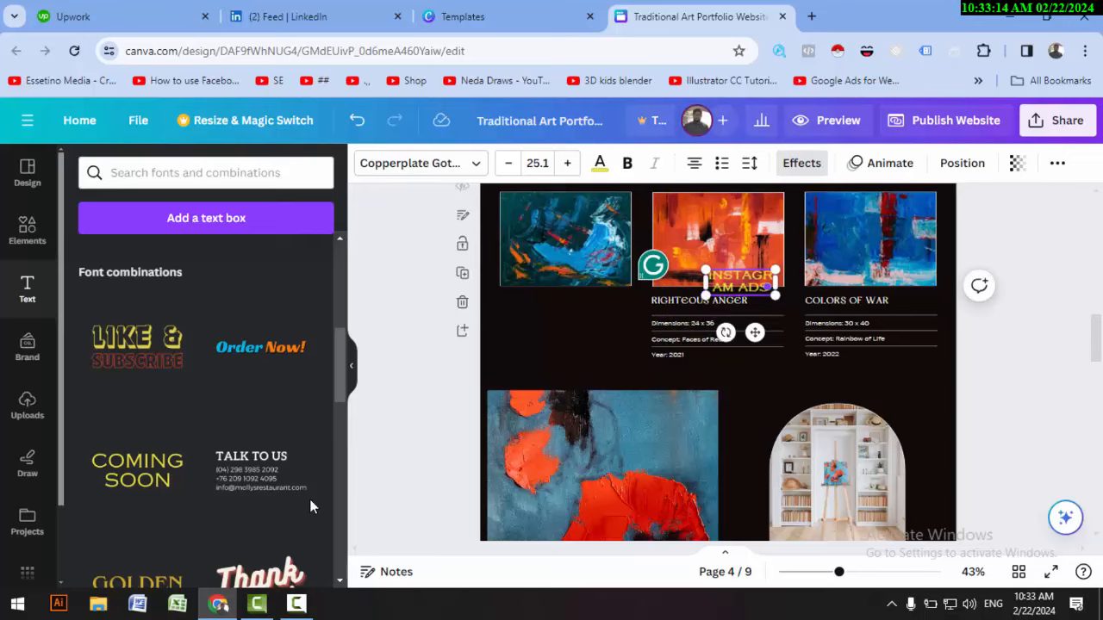
pyautogui.click(422, 370)
pyautogui.moveTo(739, 283)
pyautogui.mouseDown()
pyautogui.moveTo(565, 333)
pyautogui.moveTo(565, 314)
pyautogui.mouseUp()
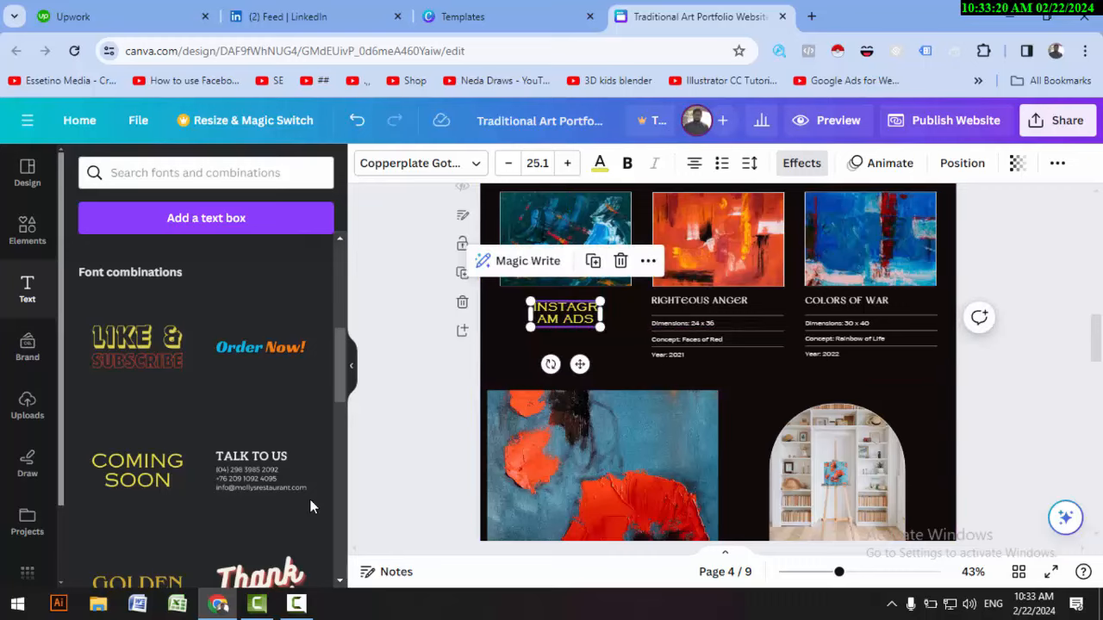
pyautogui.press('Escape')
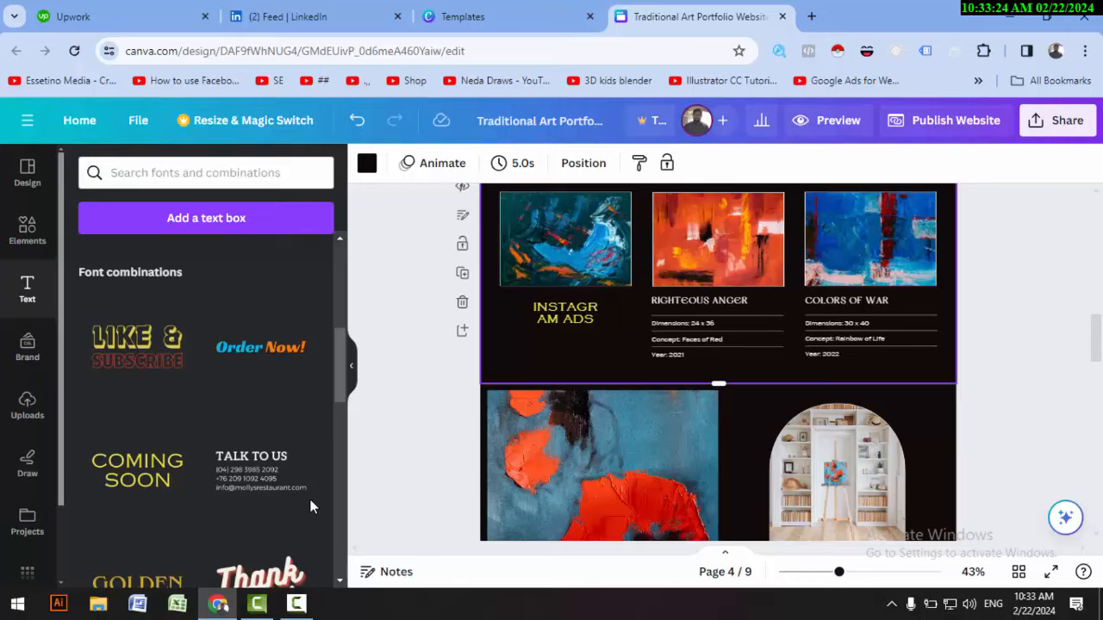
# - Review the remaining template pages, from the Sample Works section through Commissions and Timeline to Contact Me
pyautogui.scroll(1, 718, 370)
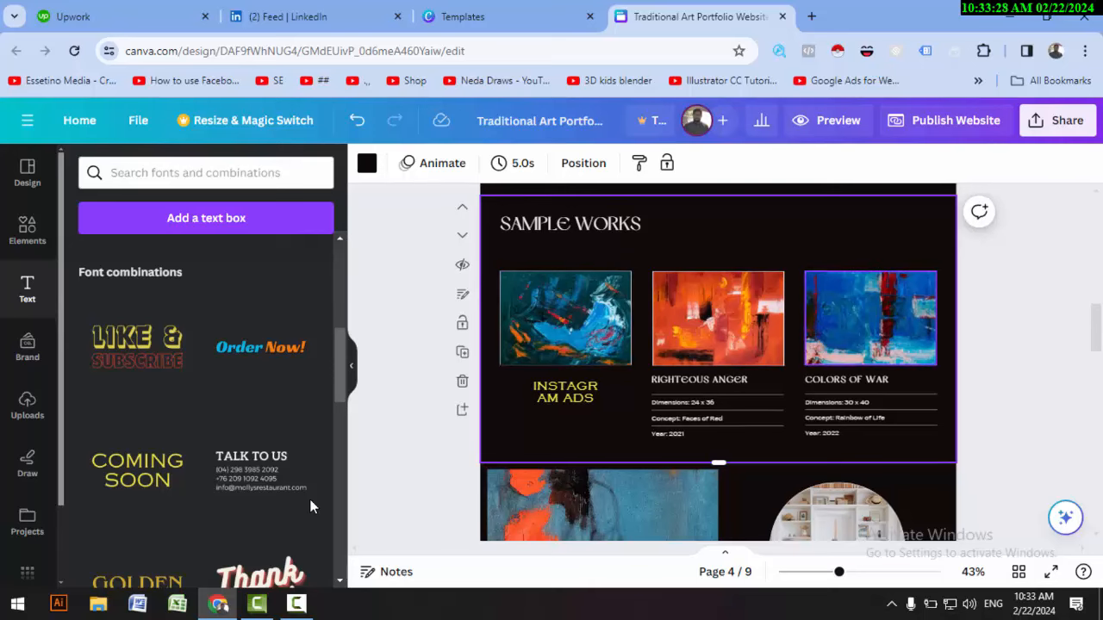
pyautogui.scroll(-4, 718, 371)
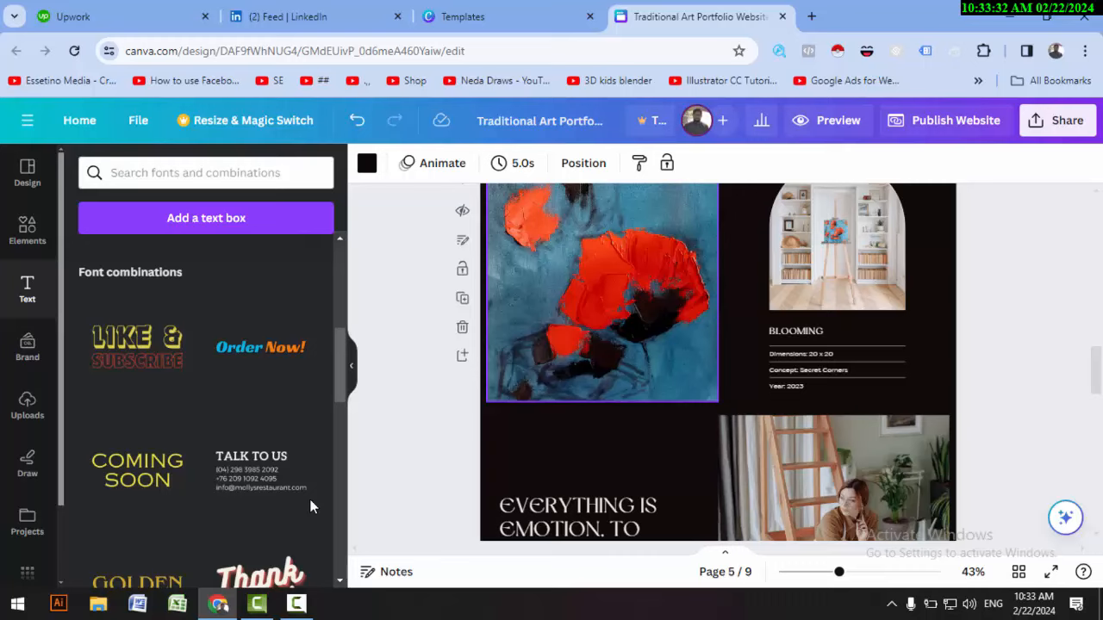
pyautogui.scroll(-2, 603, 369)
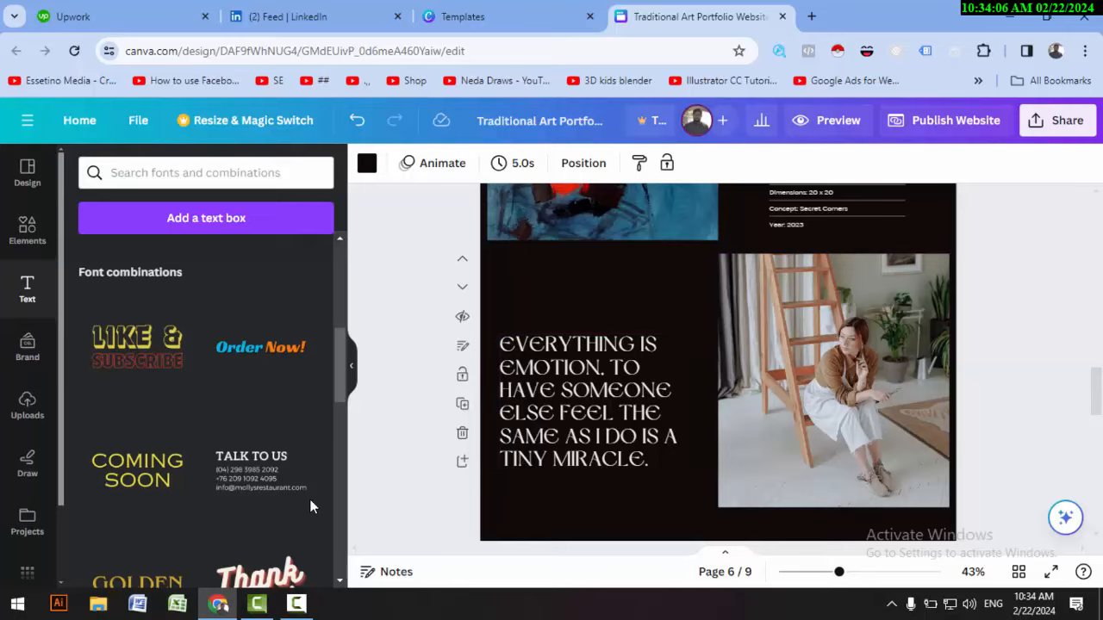
pyautogui.scroll(-5, 719, 362)
pyautogui.scroll(-8, 719, 362)
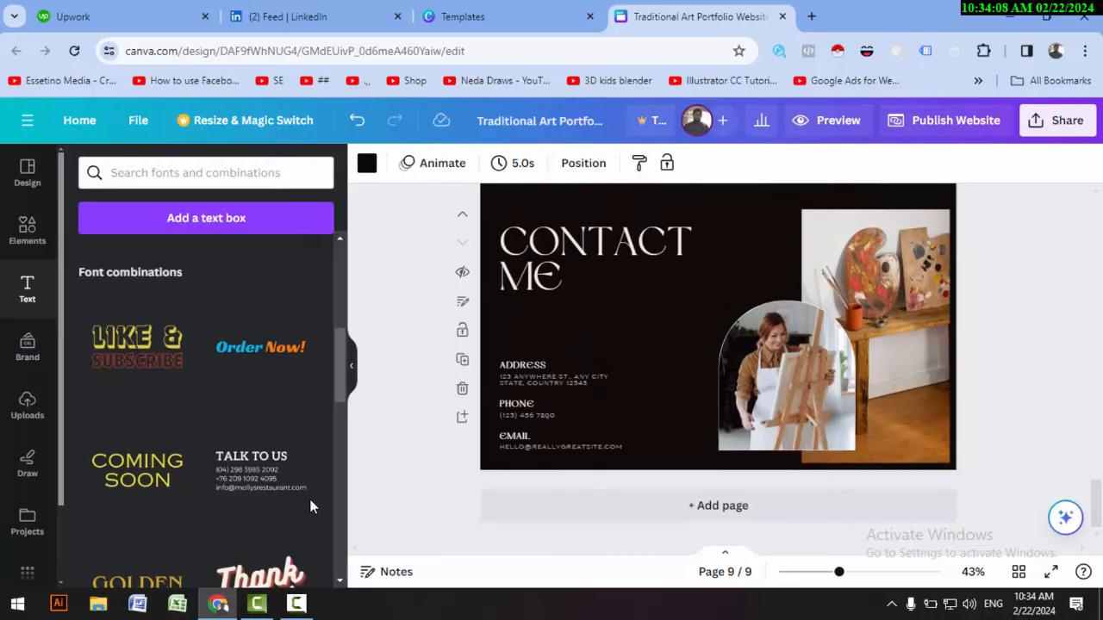
pyautogui.scroll(8, 718, 362)
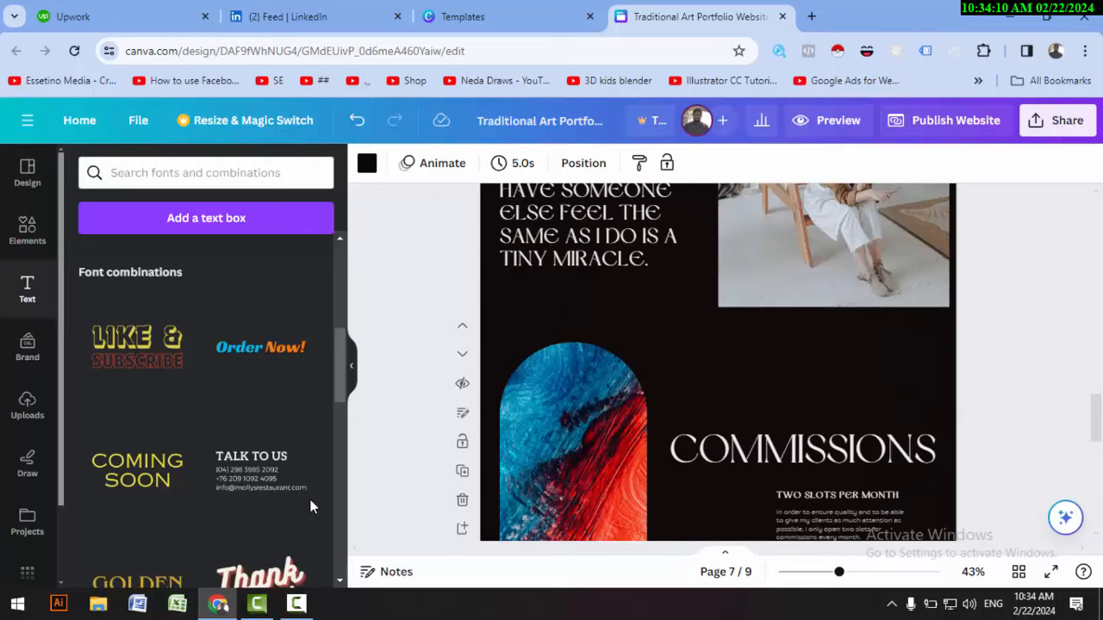
pyautogui.scroll(-8, 718, 361)
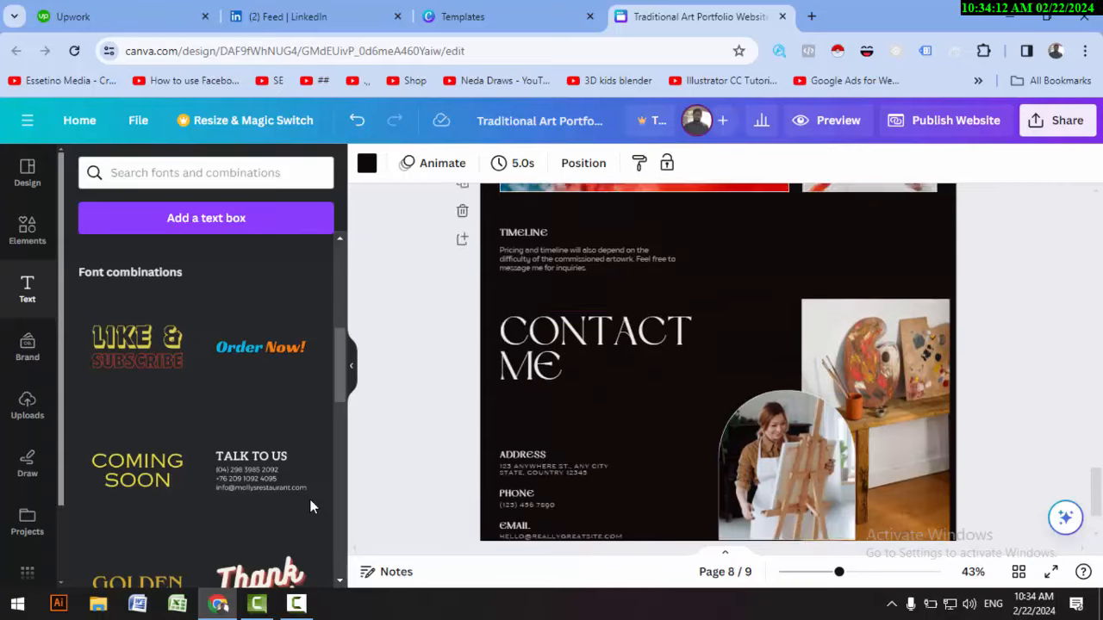
pyautogui.scroll(2, 718, 361)
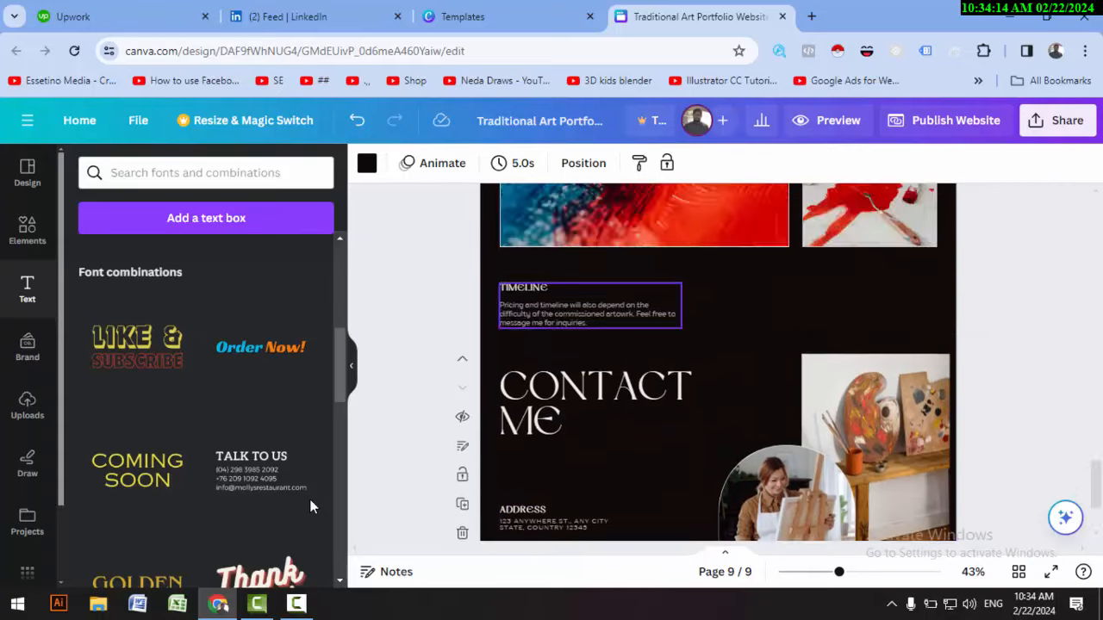
pyautogui.scroll(-2, 719, 361)
# - Delete the wide blue and red painting above "TIMELINE" on page 8, along with its empty frame
pyautogui.scroll(3, 718, 362)
pyautogui.scroll(1, 719, 362)
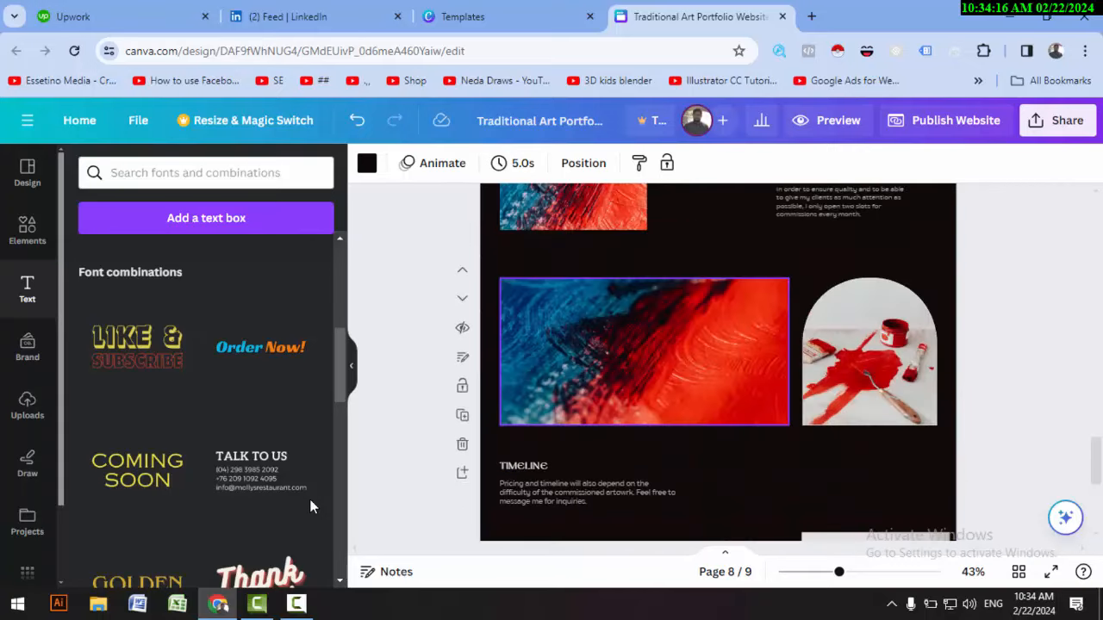
pyautogui.click(644, 352)
pyautogui.press('Delete')
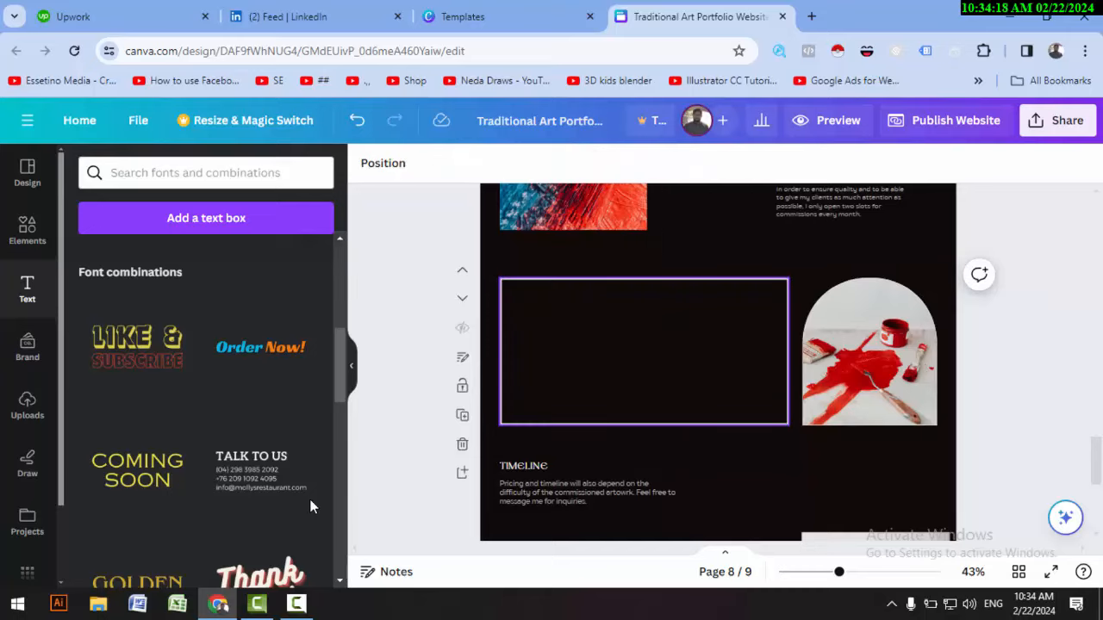
pyautogui.click(645, 344)
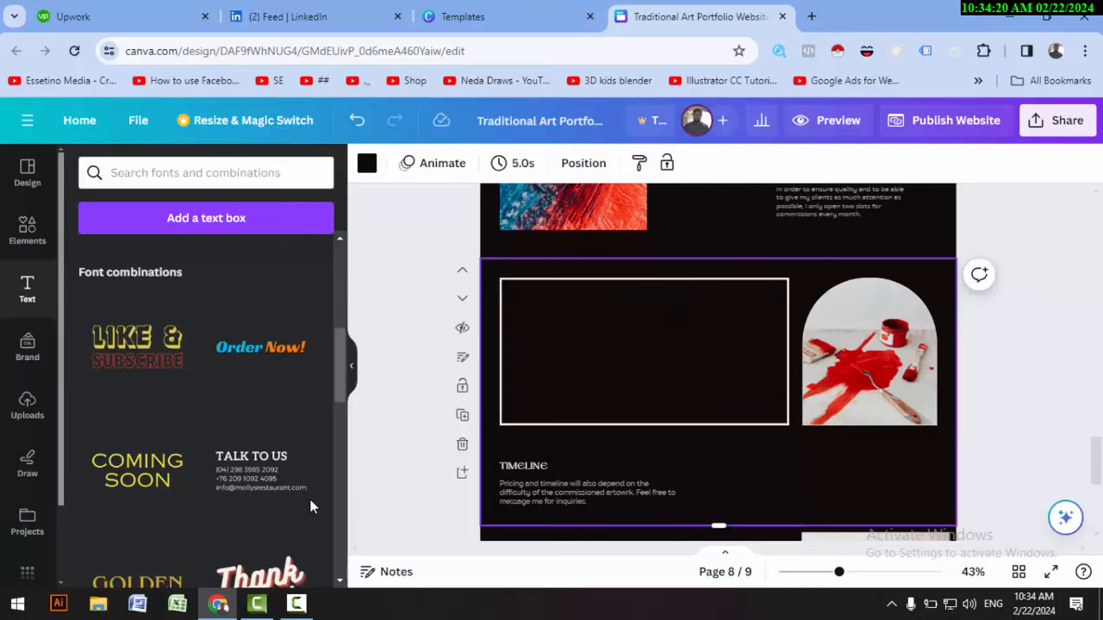
pyautogui.click(644, 279)
pyautogui.press('Delete')
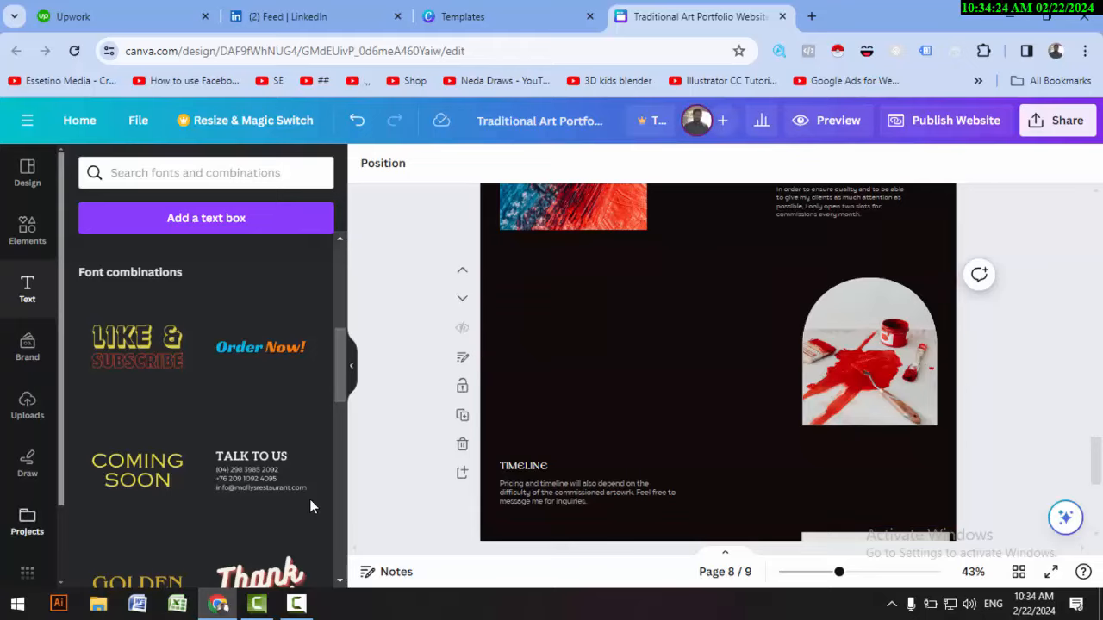
pyautogui.scroll(-2, 28, 517)
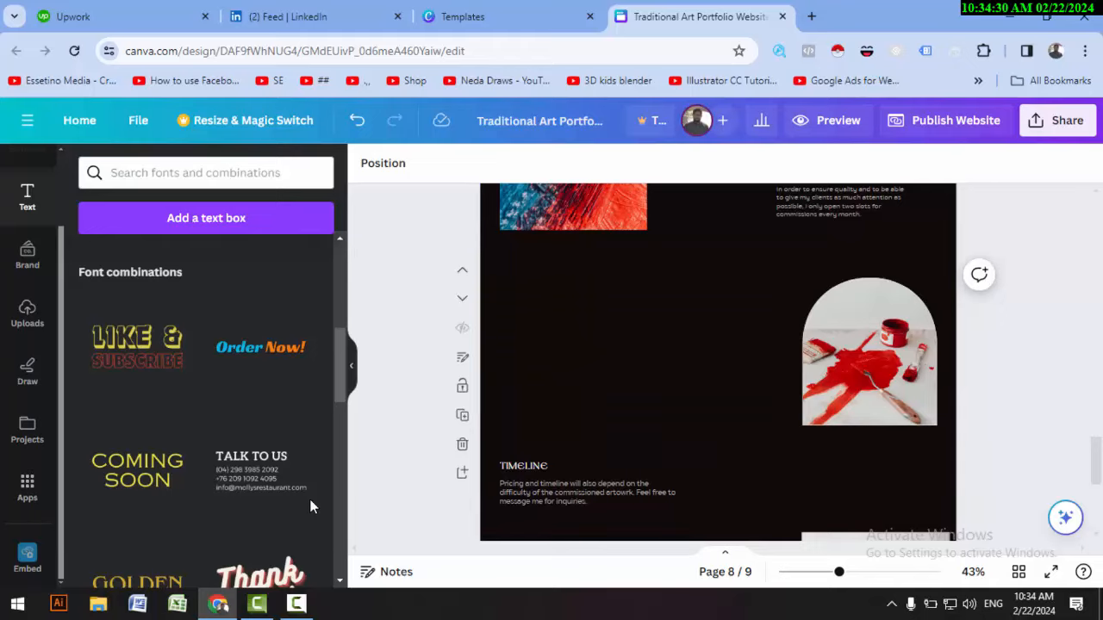
pyautogui.click(296, 604)
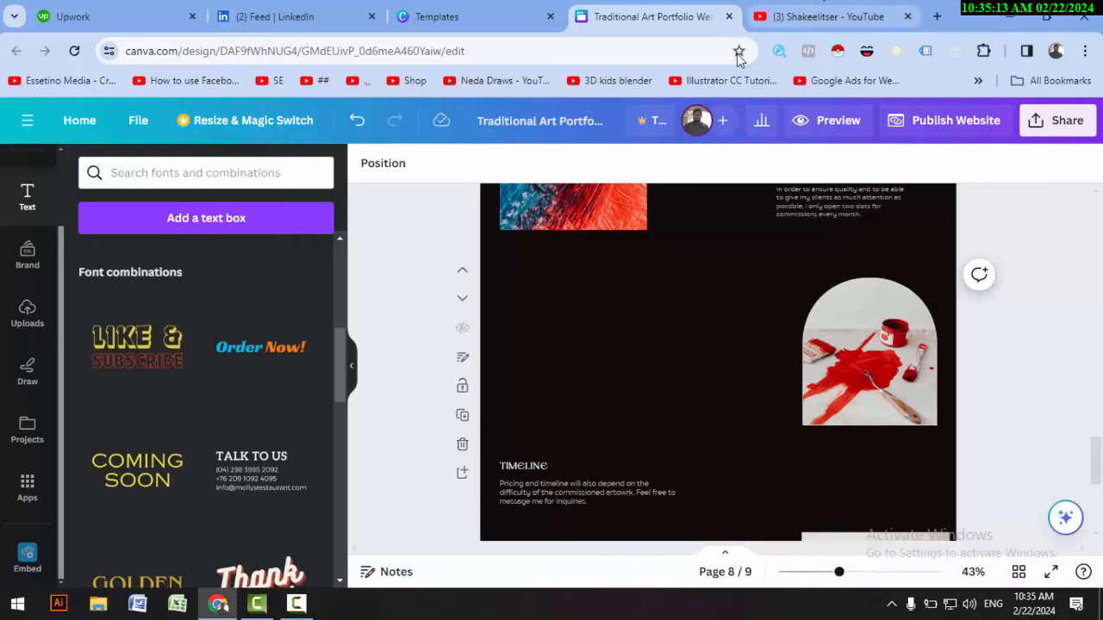
# - Switch to the YouTube channel and copy the share link of the "How to Rank Upwork Profile" video
pyautogui.hotkey('ctrl', 'Tab')
pyautogui.click(419, 393)
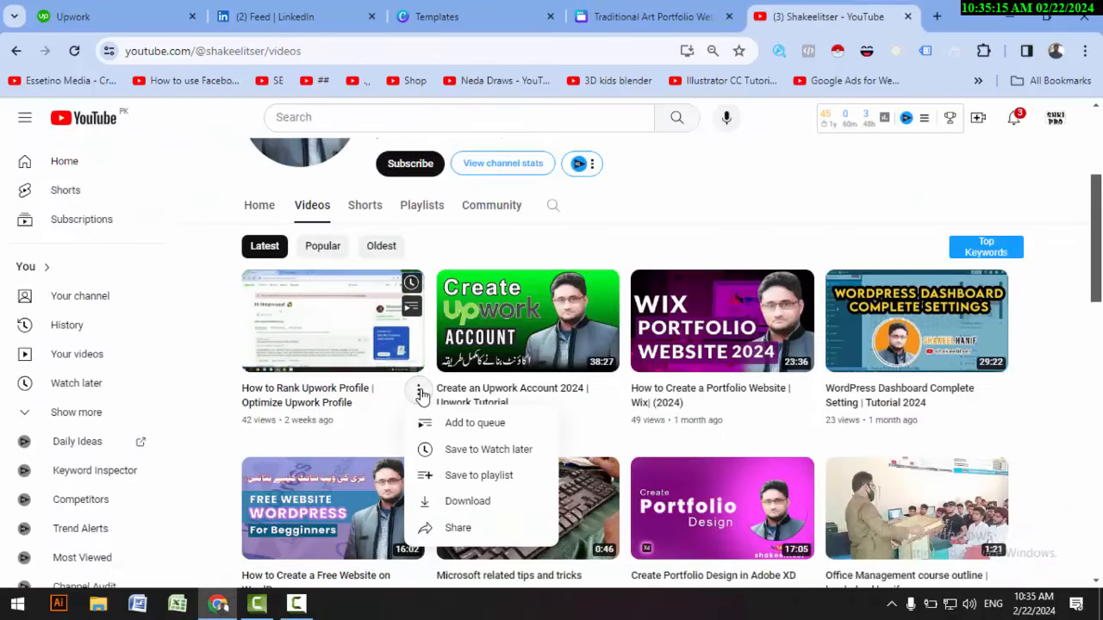
pyautogui.click(457, 527)
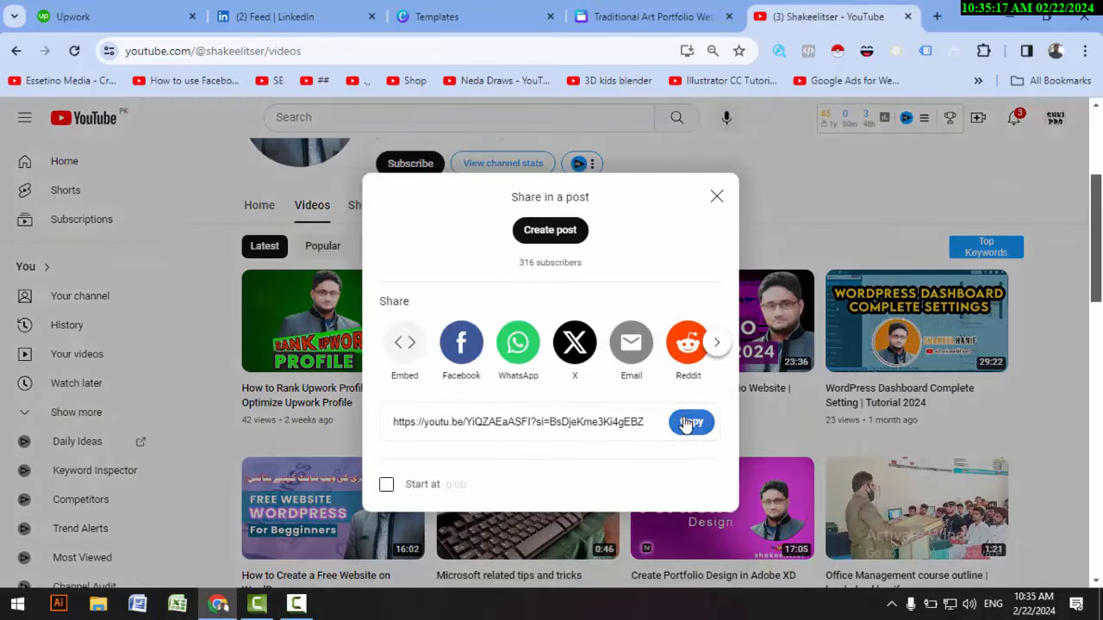
pyautogui.click(689, 421)
pyautogui.click(716, 197)
# - Return to the portfolio design in Canva and search its apps for "embed"
pyautogui.click(689, 24)
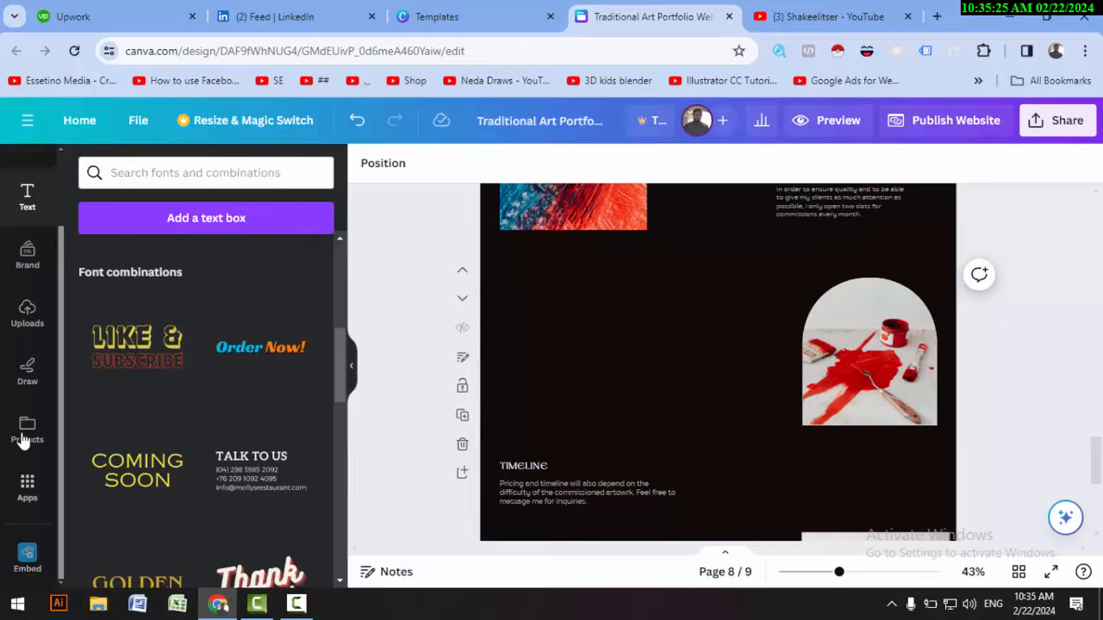
pyautogui.click(27, 491)
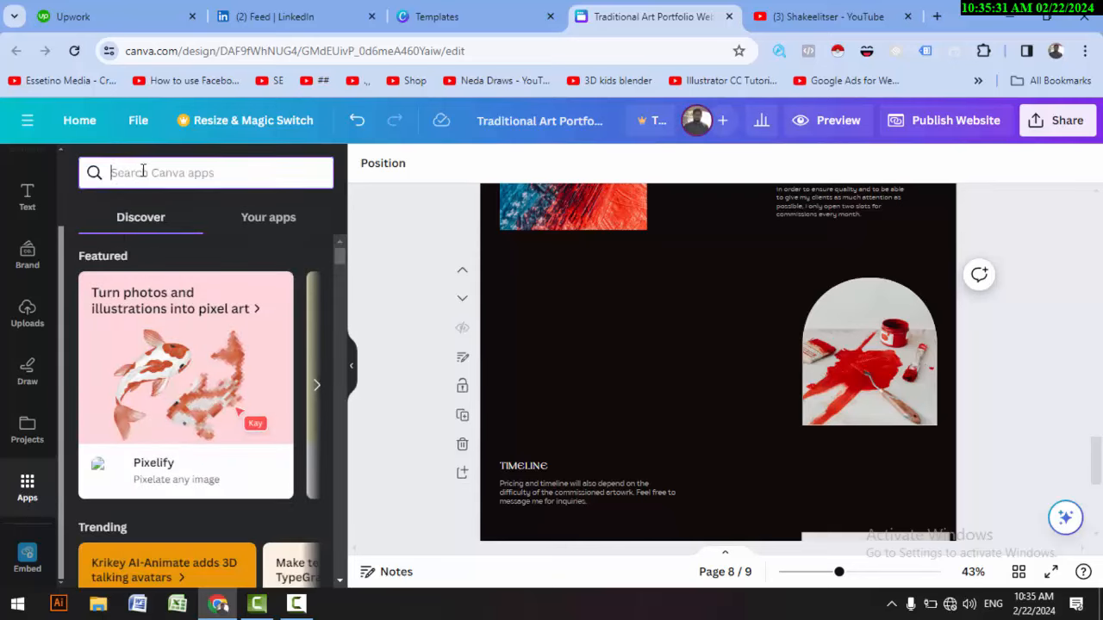
pyautogui.write('e')
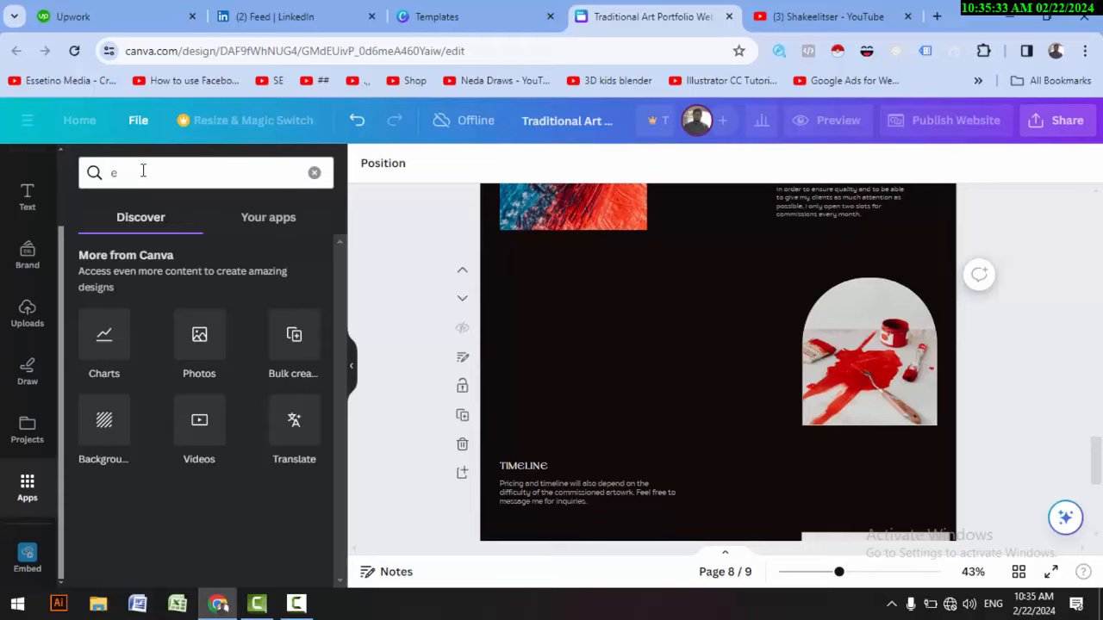
pyautogui.click(143, 170)
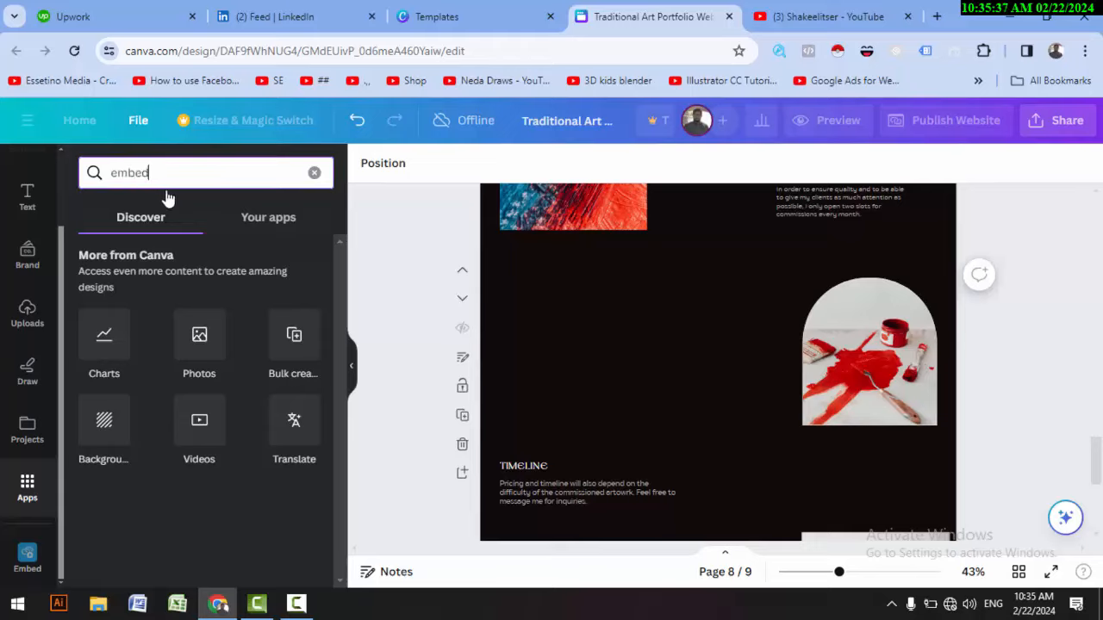
pyautogui.press('Return')
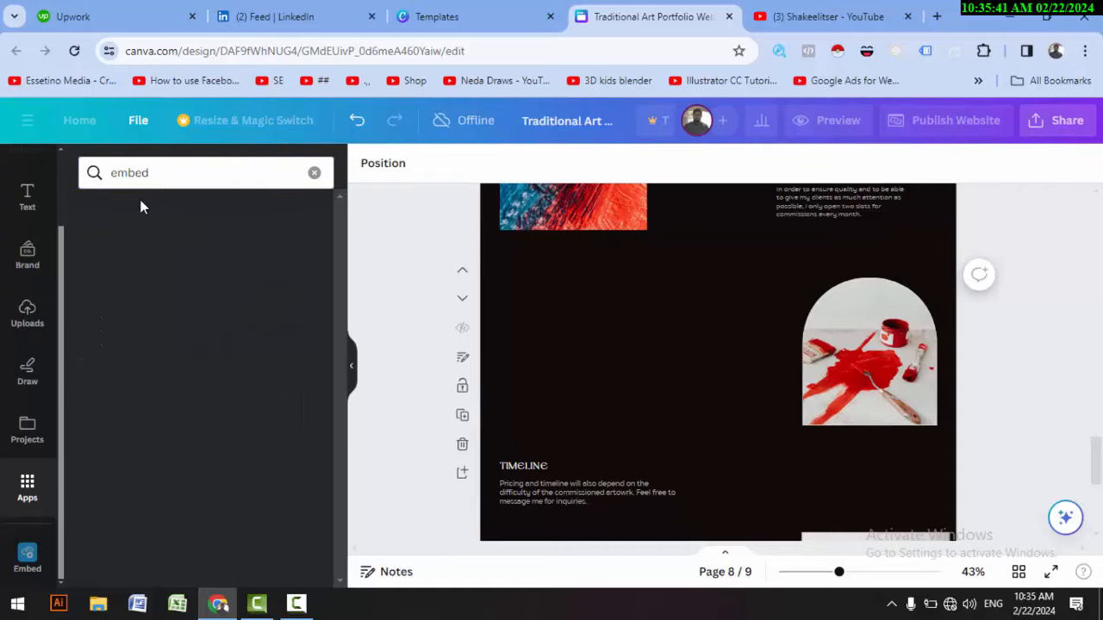
pyautogui.click(169, 182)
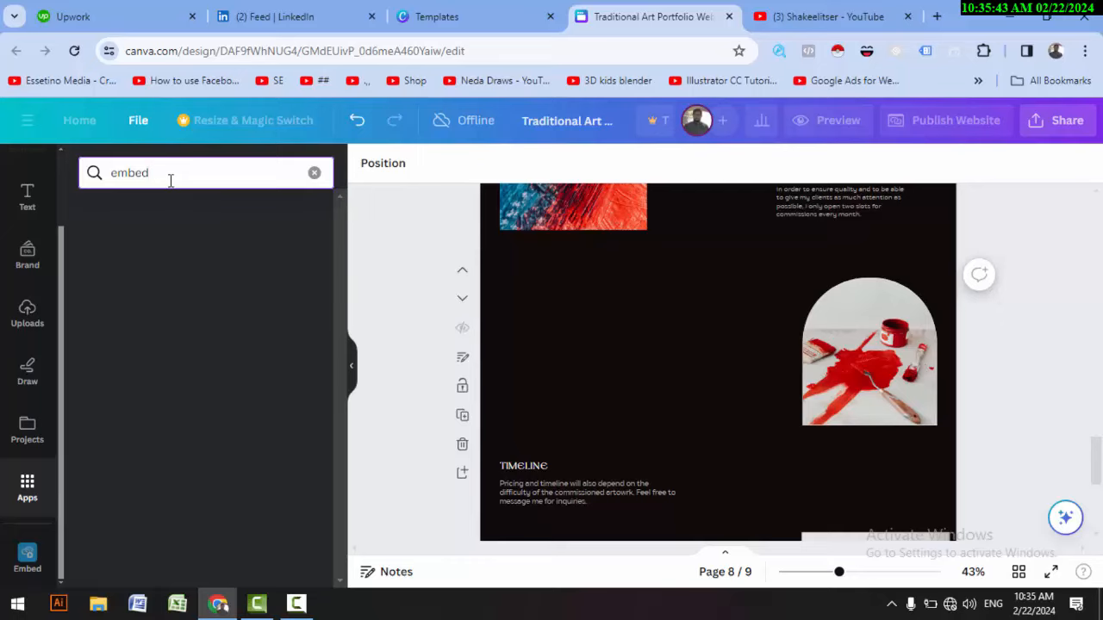
pyautogui.hotkey('ctrl', 'a')
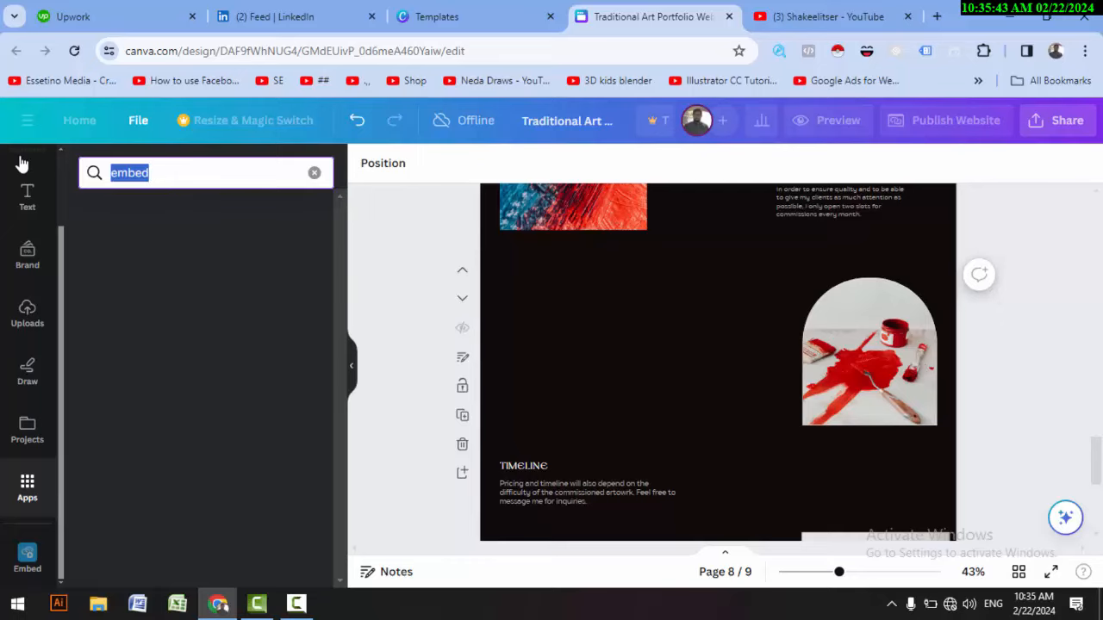
pyautogui.click(297, 606)
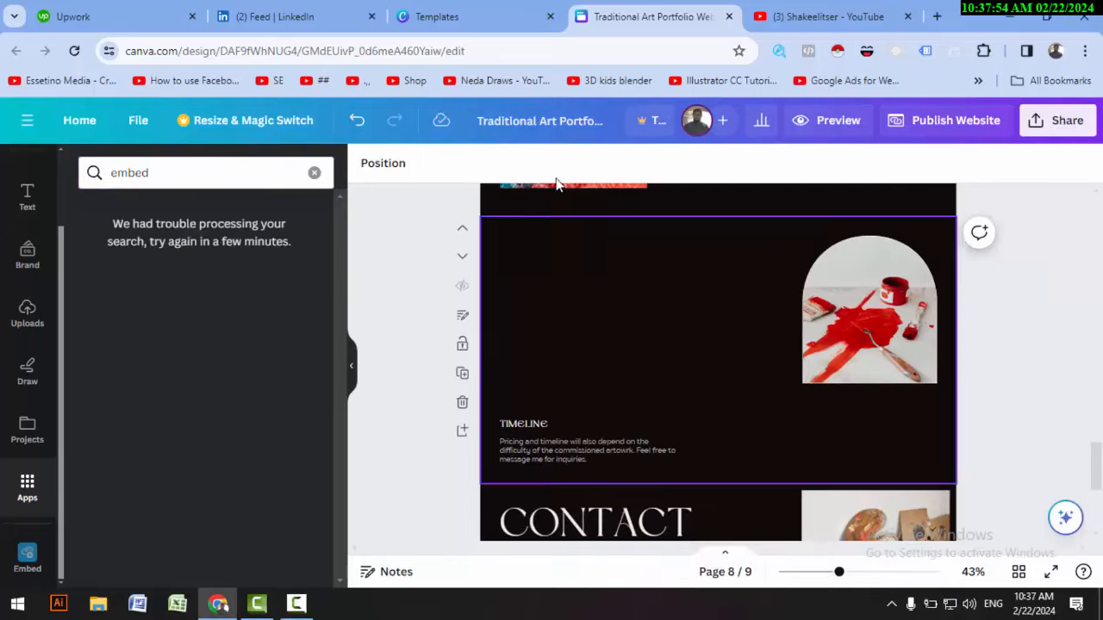
pyautogui.click(774, 9)
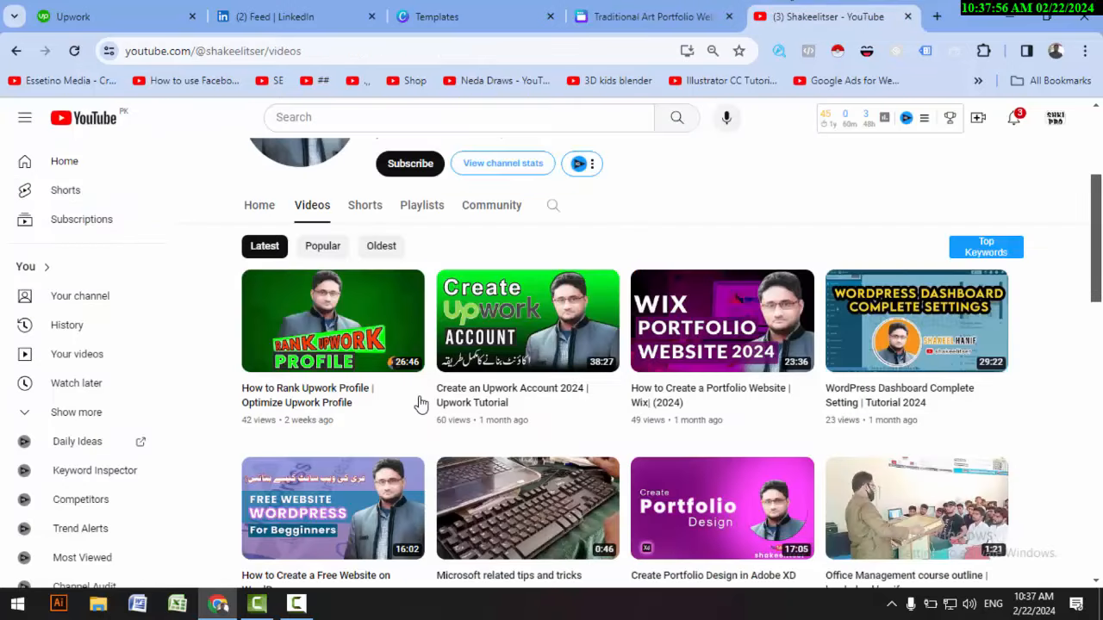
pyautogui.click(647, 26)
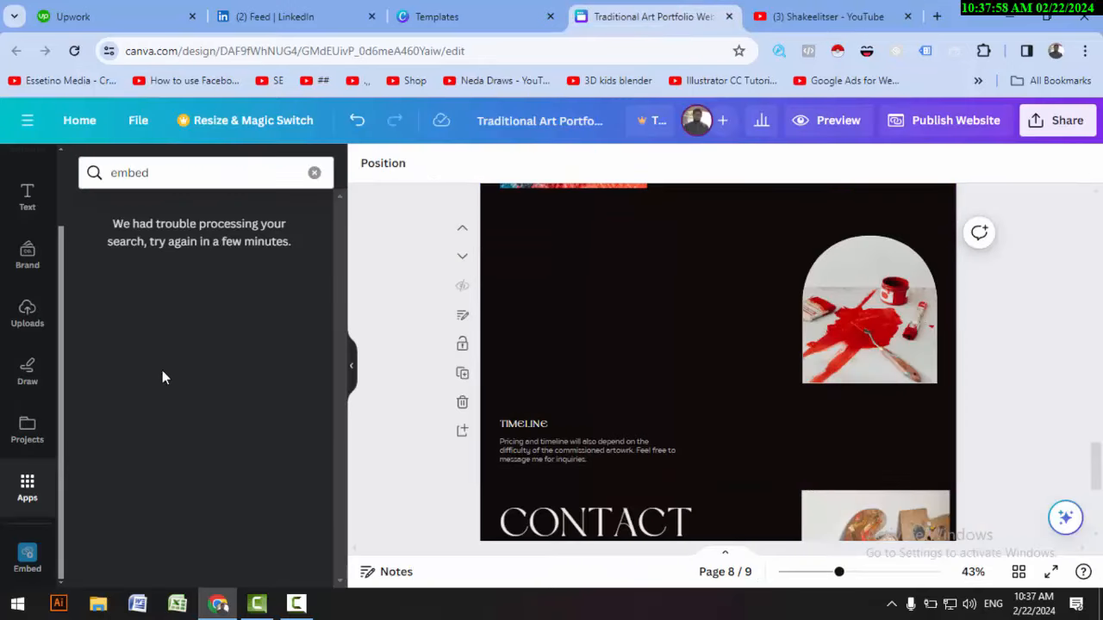
# - Rerun the app search for "embed" and open the Embed app
pyautogui.click(177, 174)
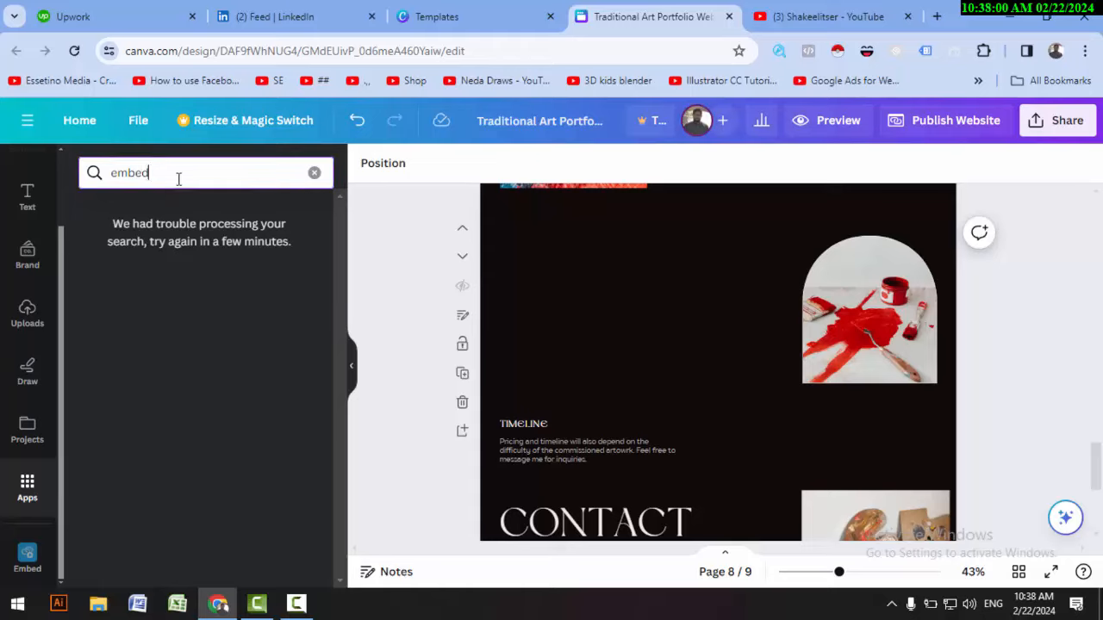
pyautogui.moveTo(177, 174); pyautogui.dragTo(80, 185)
pyautogui.press('Return')
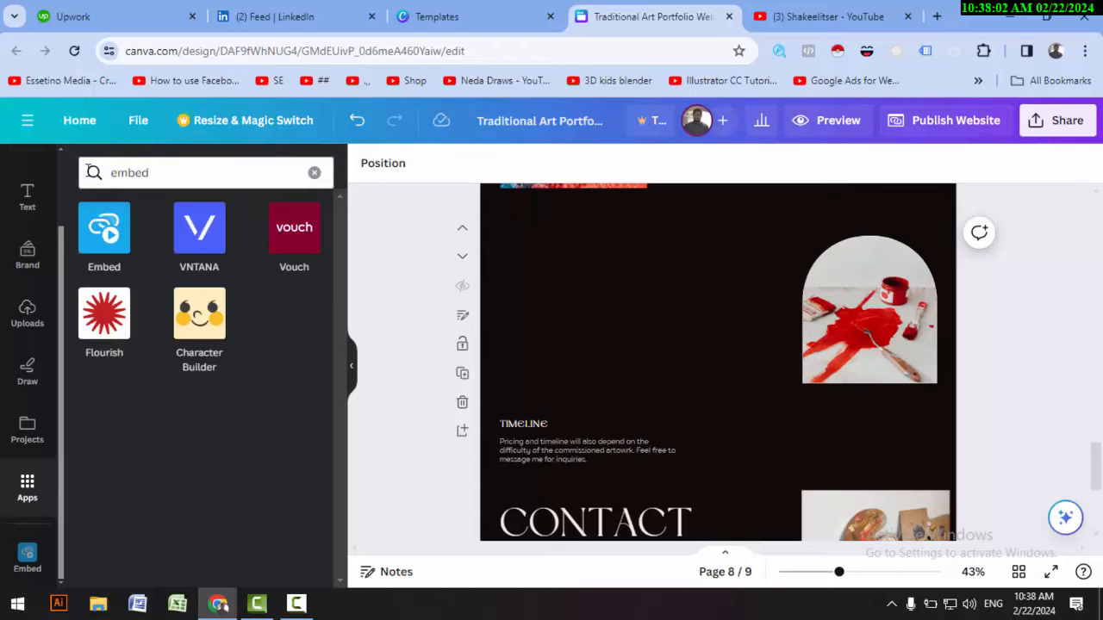
pyautogui.click(106, 228)
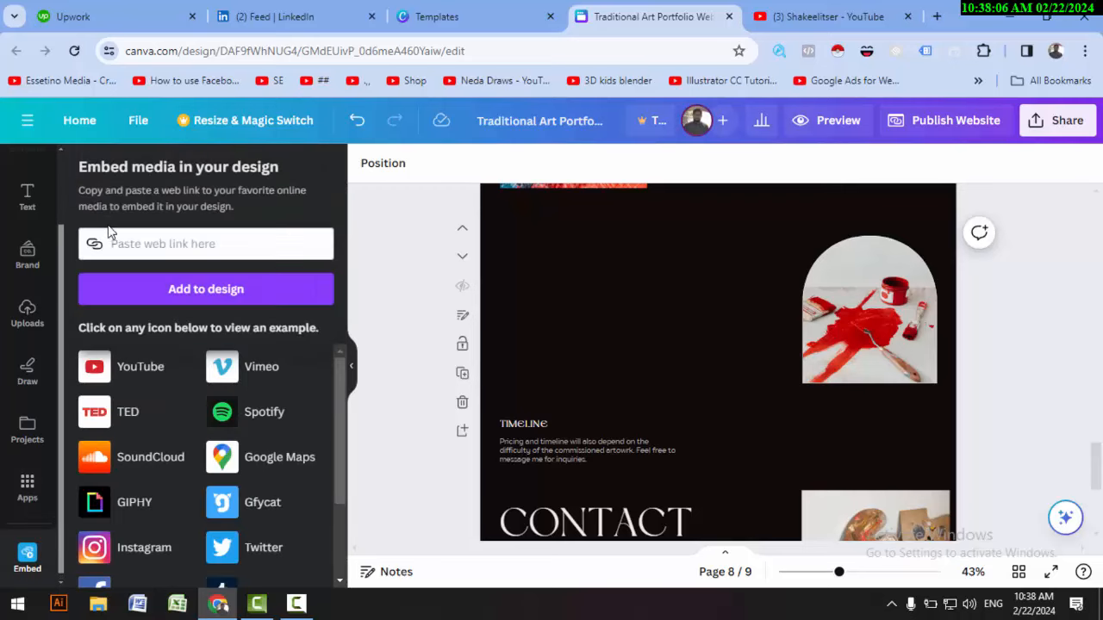
# - Paste the copied YouTube video link into the Embed app and add the video to page 8
pyautogui.click(164, 246)
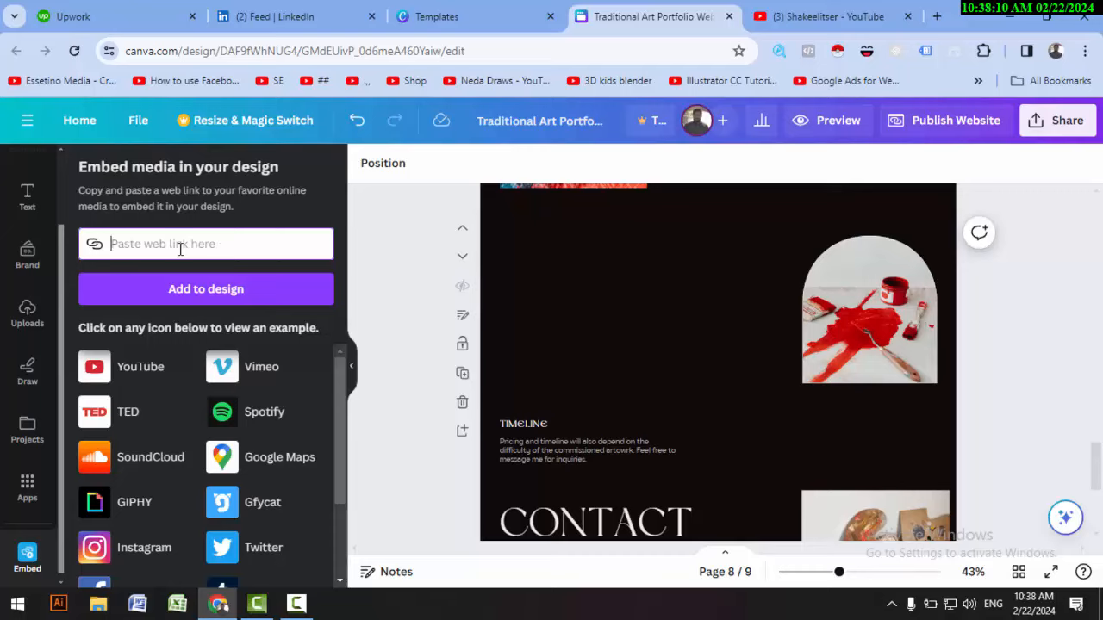
pyautogui.scroll(-1, 17, 560)
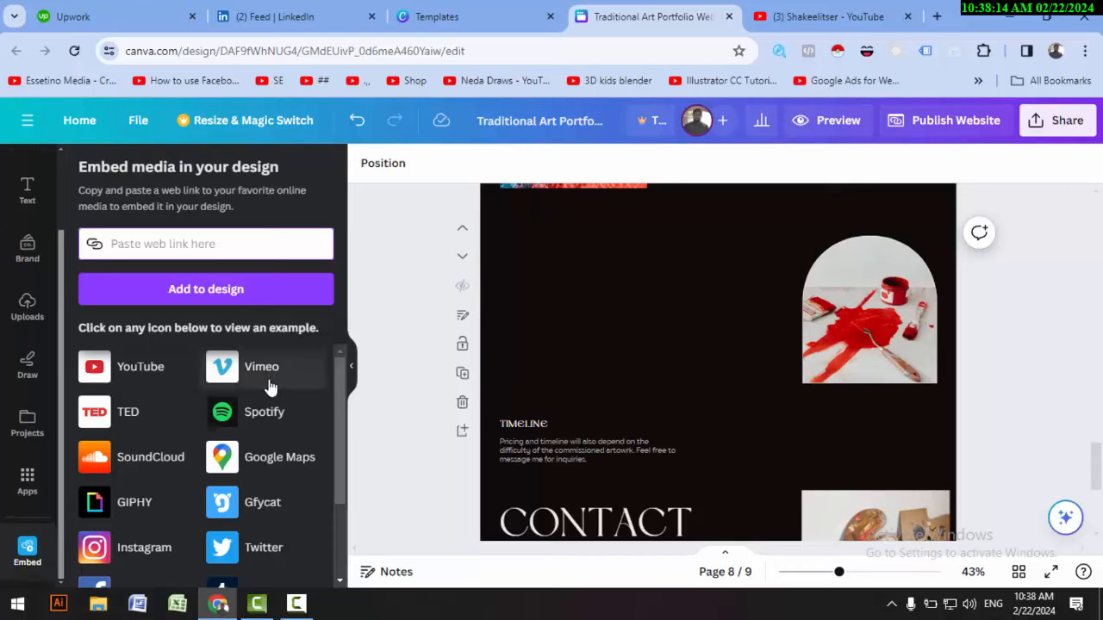
pyautogui.scroll(-3, 259, 397)
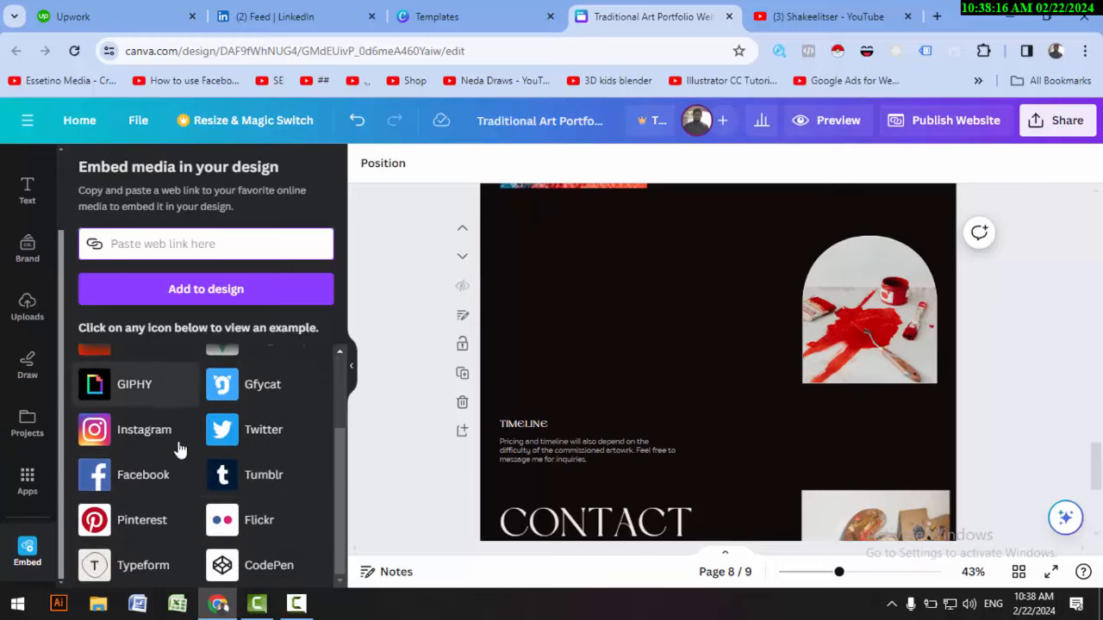
pyautogui.scroll(3, 241, 456)
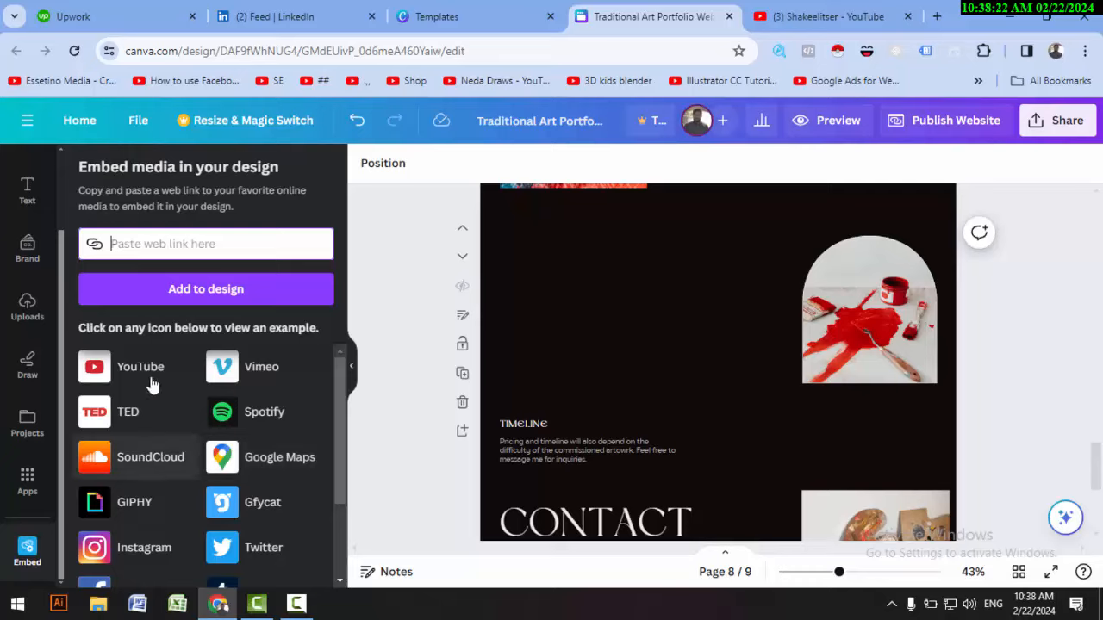
pyautogui.rightClick(134, 246)
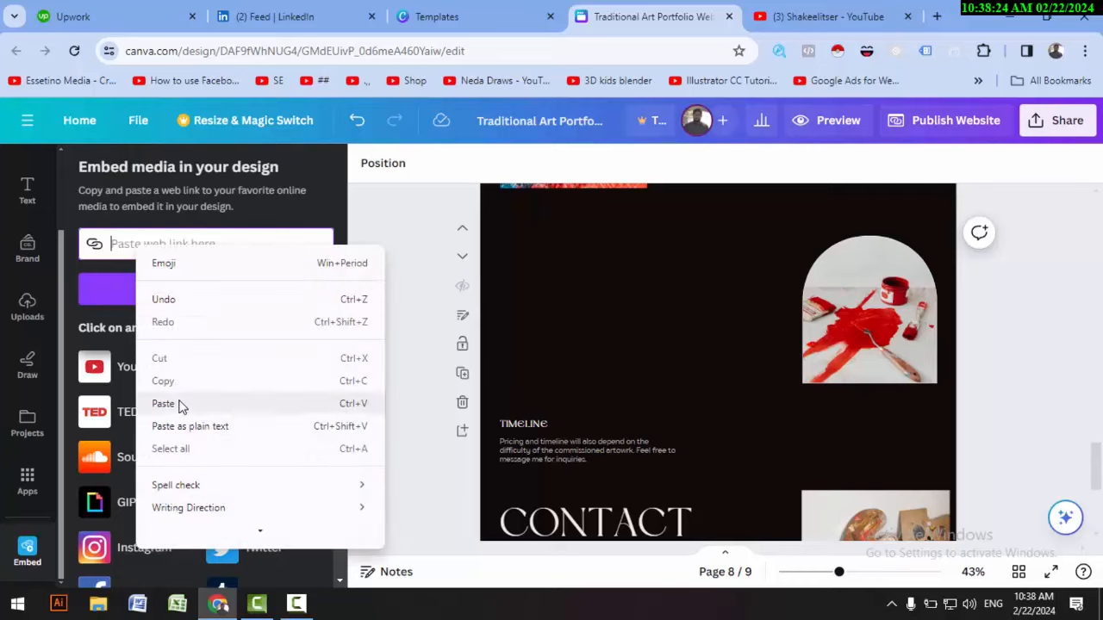
pyautogui.click(178, 404)
pyautogui.click(185, 296)
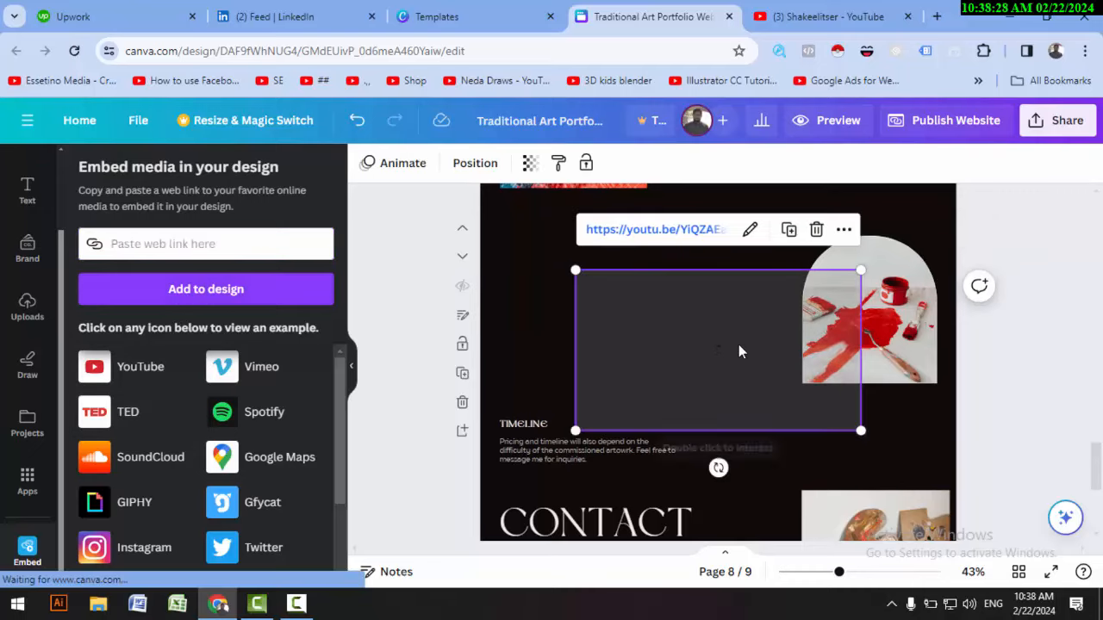
pyautogui.click(827, 16)
pyautogui.click(642, 17)
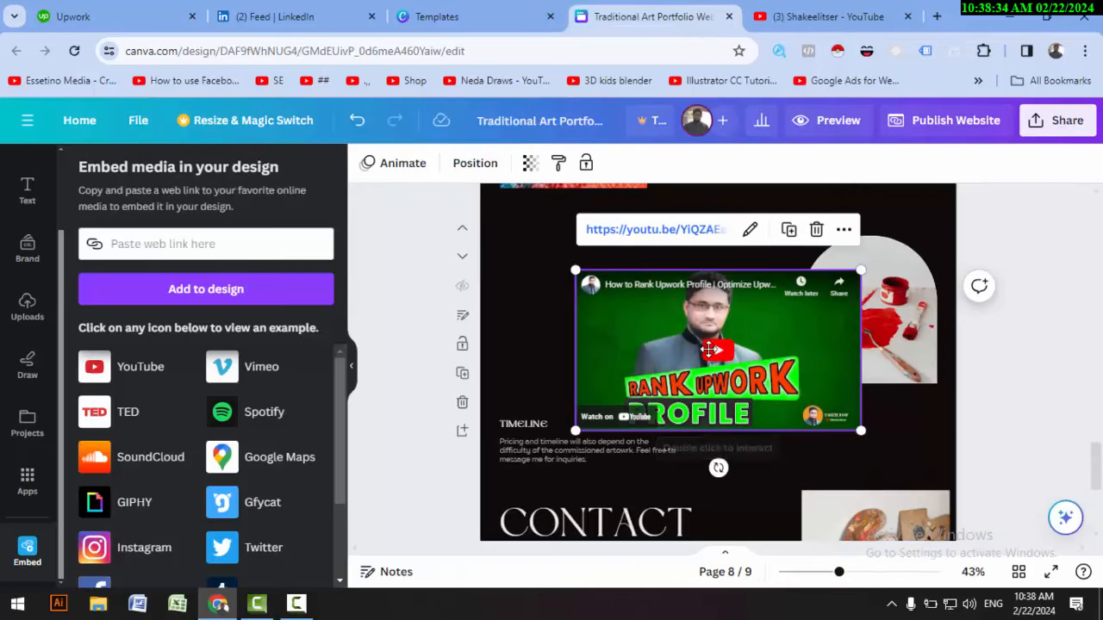
# - Place the embedded video in the empty area above "TIMELINE", flush with the text's left edge, and shrink it slightly to clear the heading
pyautogui.moveTo(741, 357); pyautogui.dragTo(664, 323)
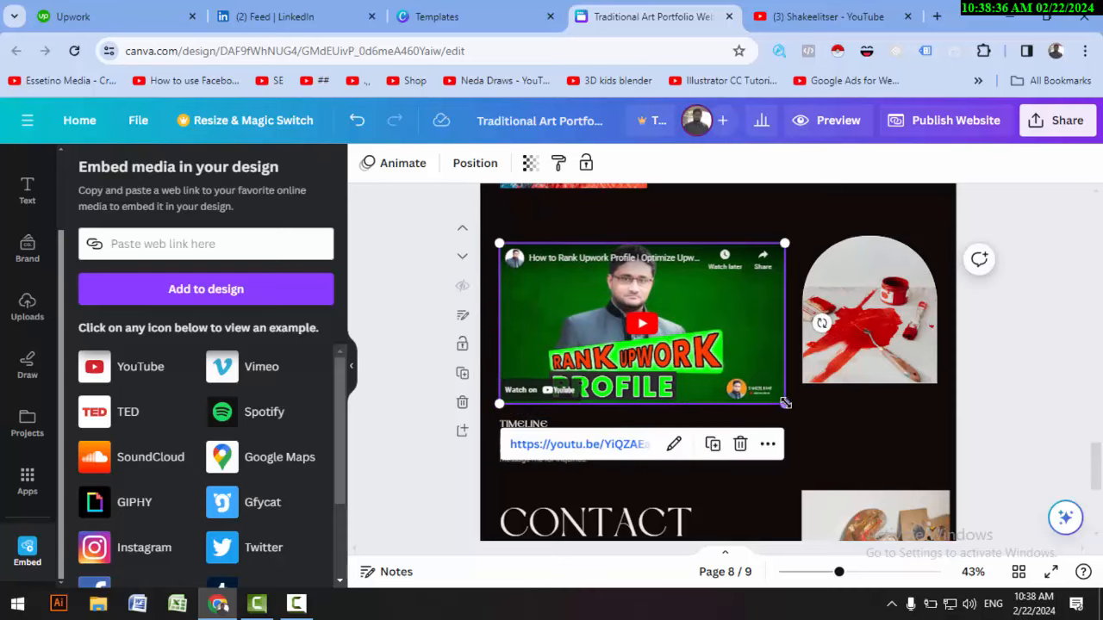
pyautogui.moveTo(781, 398); pyautogui.dragTo(743, 381)
pyautogui.moveTo(605, 341); pyautogui.dragTo(603, 372)
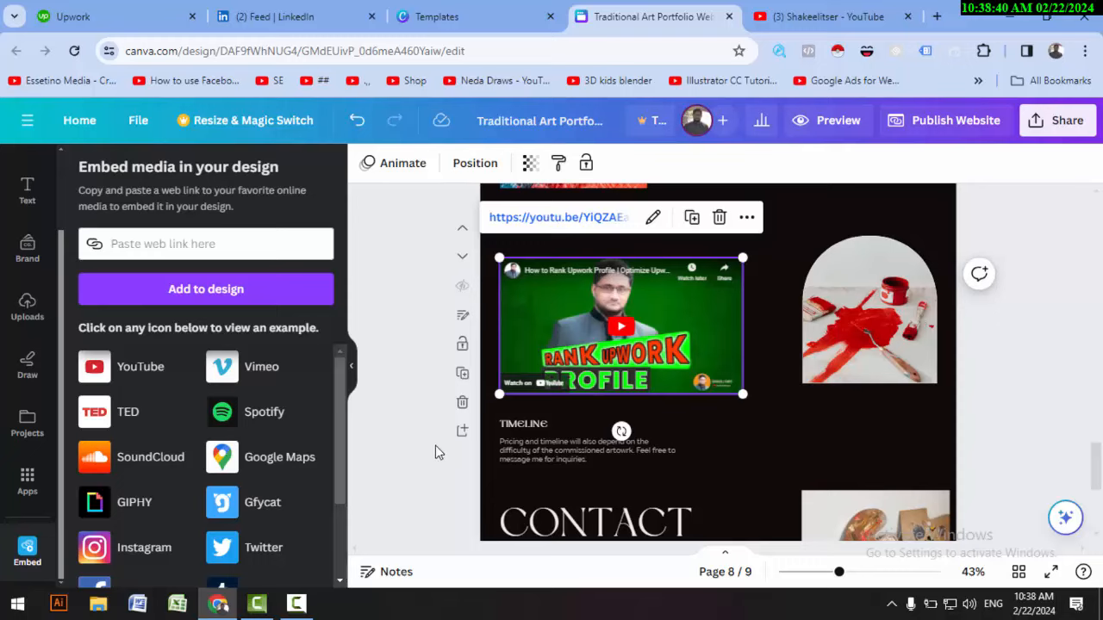
pyautogui.click(405, 460)
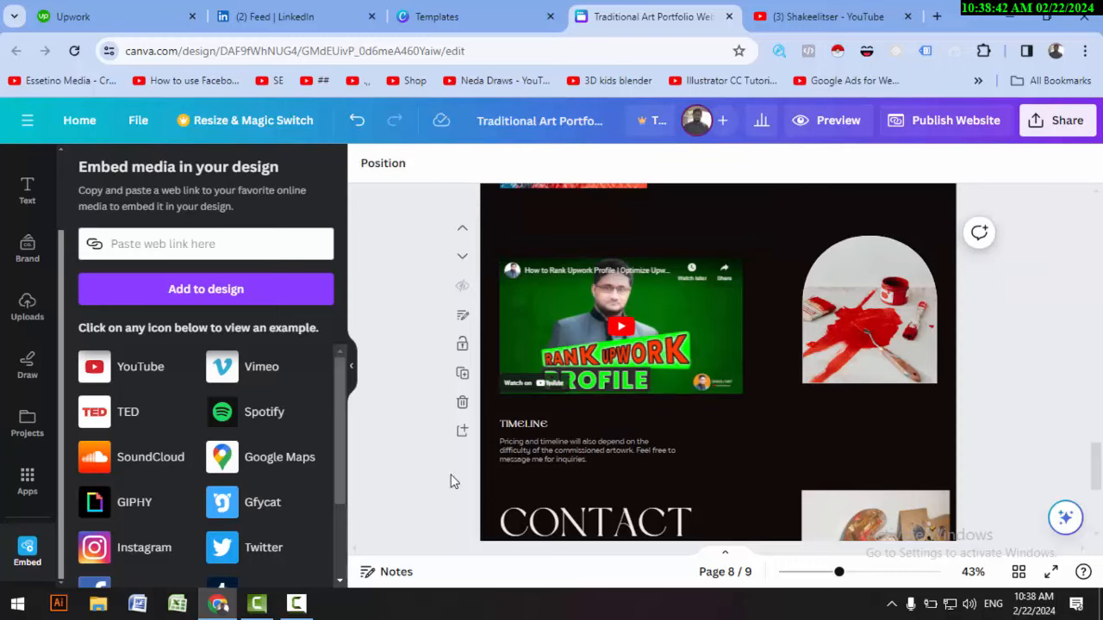
# - Open the "TIMELINE" heading below the embedded video for text editing
pyautogui.scroll(-2, 569, 498)
pyautogui.click(533, 346)
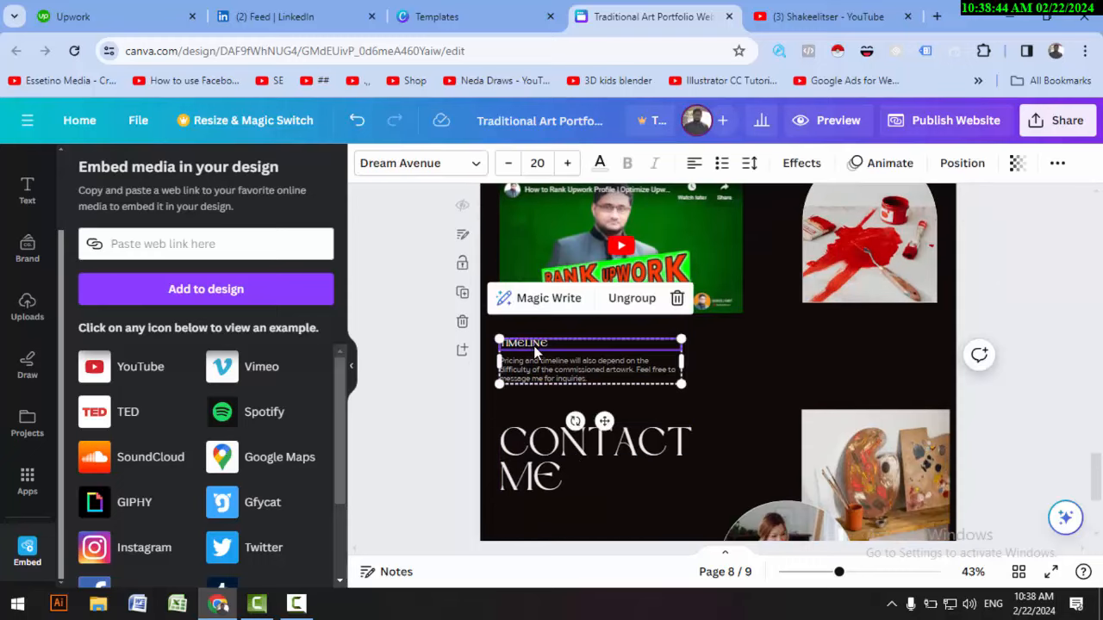
pyautogui.doubleClick(535, 344)
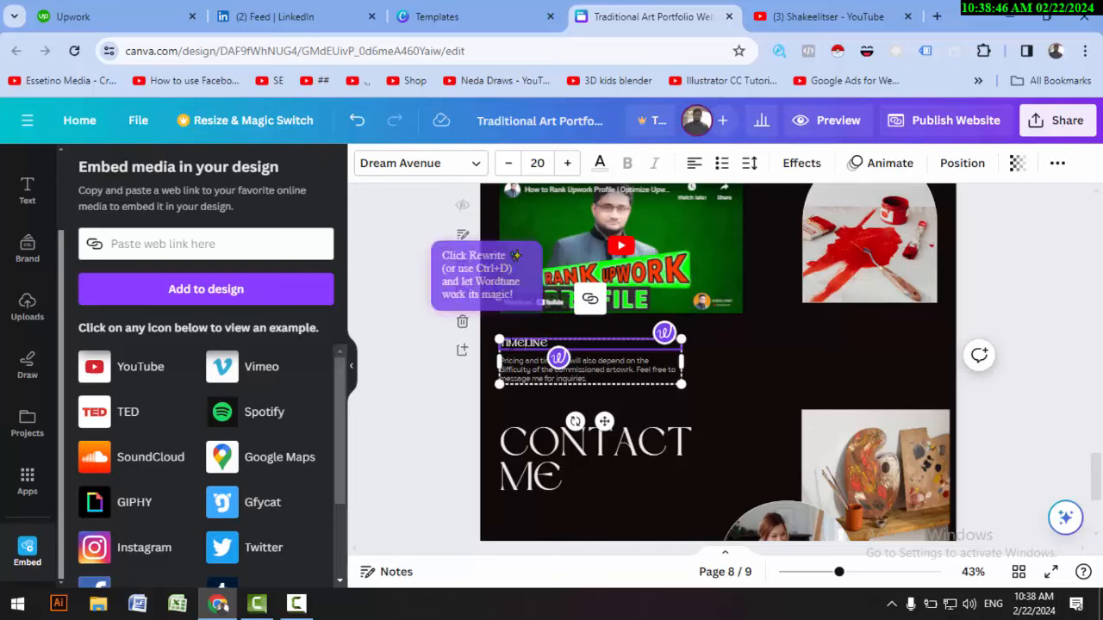